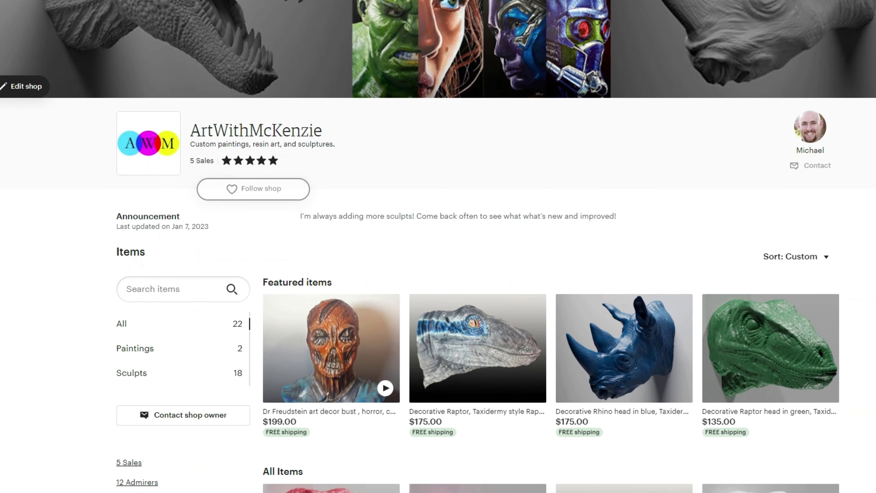
{"action": "scroll", "coordinate": [438, 246], "scroll_direction": "down", "scroll_amount": 10}
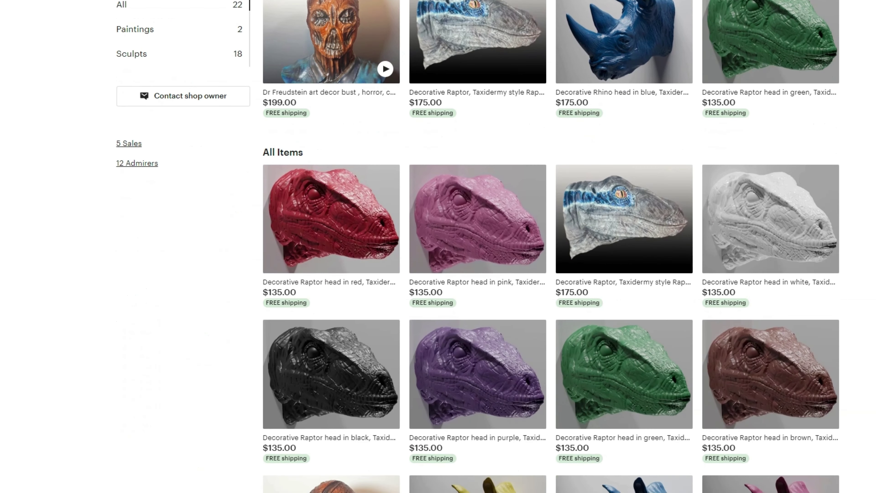
{"action": "scroll", "coordinate": [438, 247], "scroll_direction": "down", "scroll_amount": 7}
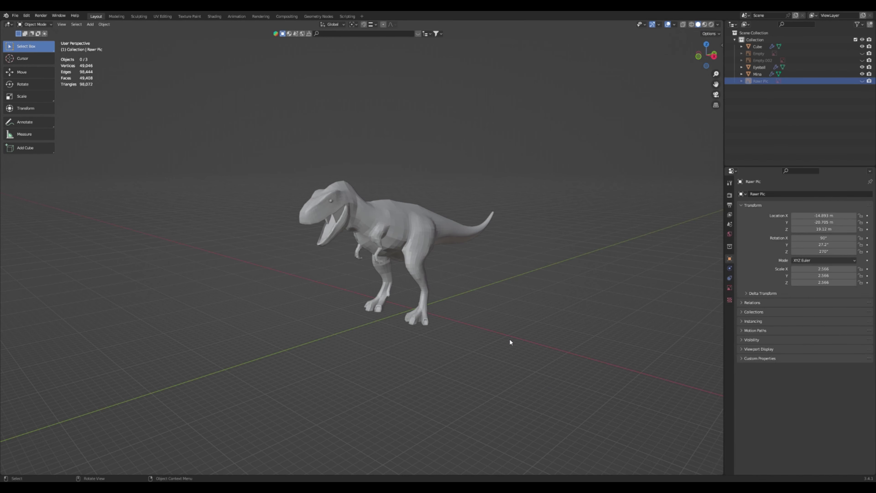
Import the claw model into the dinosaur scene
{"action": "scroll", "coordinate": [512, 337], "scroll_direction": "up", "scroll_amount": 3}
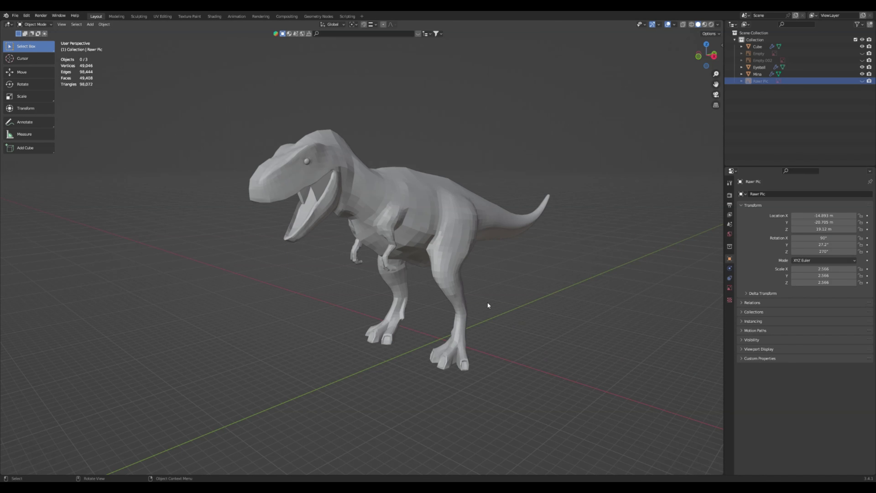
{"action": "middle_click_drag", "start_coordinate": [496, 299], "coordinate": [464, 280]}
{"action": "scroll", "coordinate": [490, 329], "scroll_direction": "up", "scroll_amount": 5}
{"action": "scroll", "coordinate": [489, 327], "scroll_direction": "up", "scroll_amount": 4}
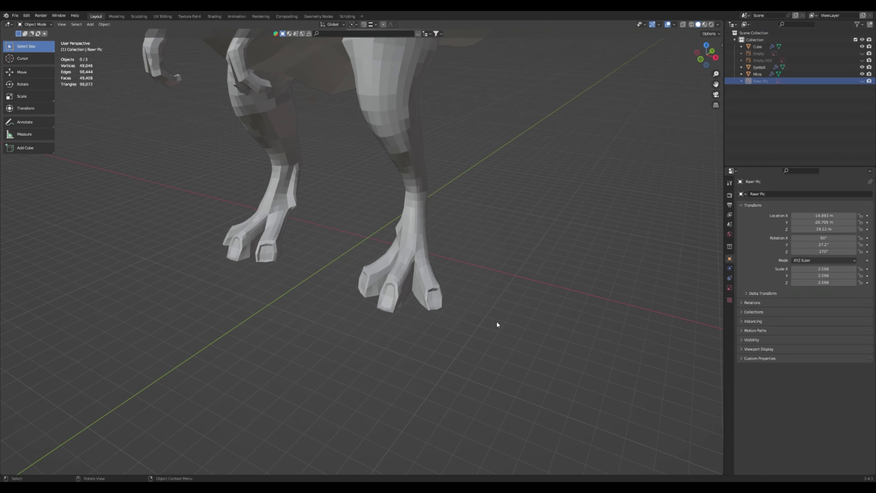
{"action": "middle_click_drag", "start_coordinate": [517, 304], "coordinate": [511, 301]}
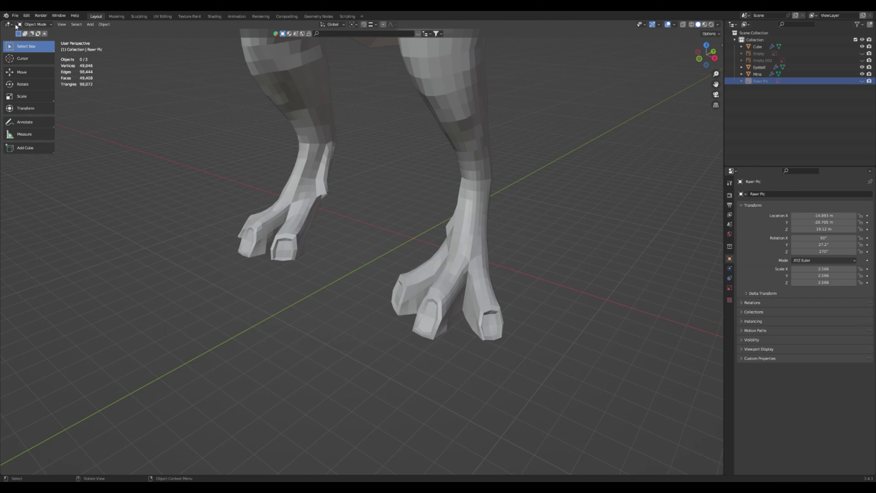
{"action": "left_click", "coordinate": [16, 16]}
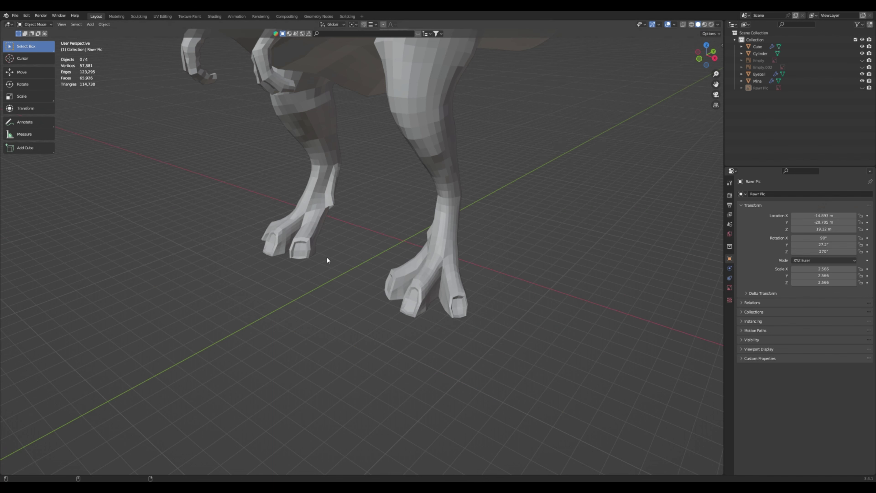
Rename the imported claw object from its generic cylinder name to "Outer claw"
{"action": "scroll", "coordinate": [356, 242], "scroll_direction": "down", "scroll_amount": 6}
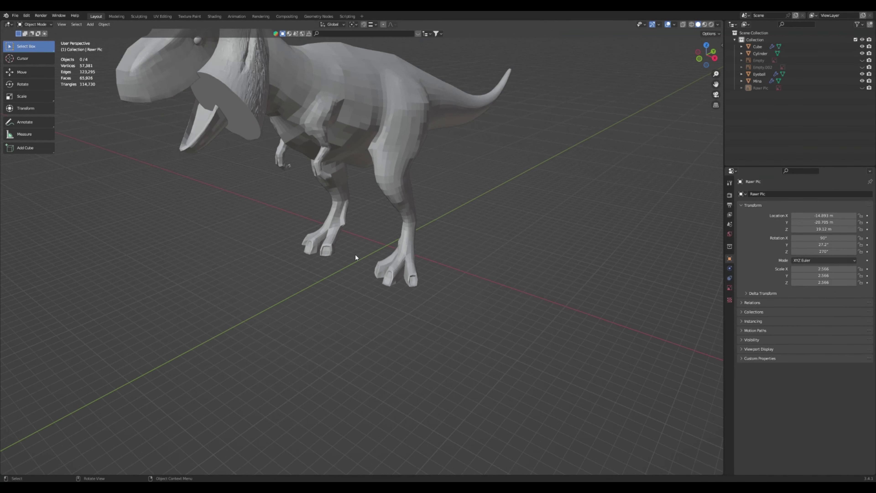
{"action": "left_click", "coordinate": [276, 138]}
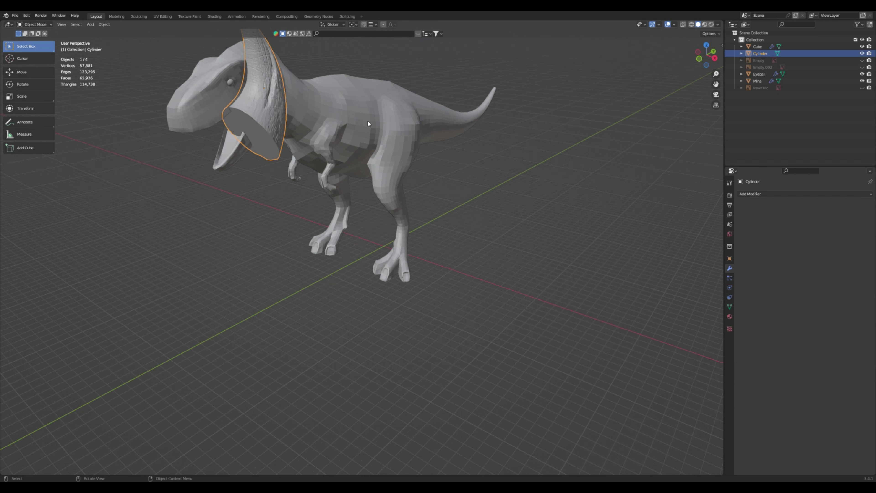
{"action": "double_click", "coordinate": [763, 53]}
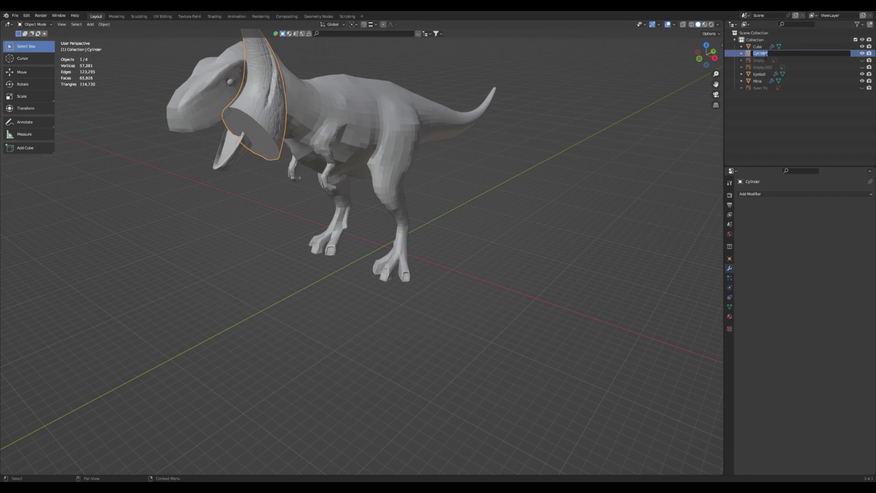
{"action": "type", "text": "Outer claw"}
{"action": "key", "text": "Return"}
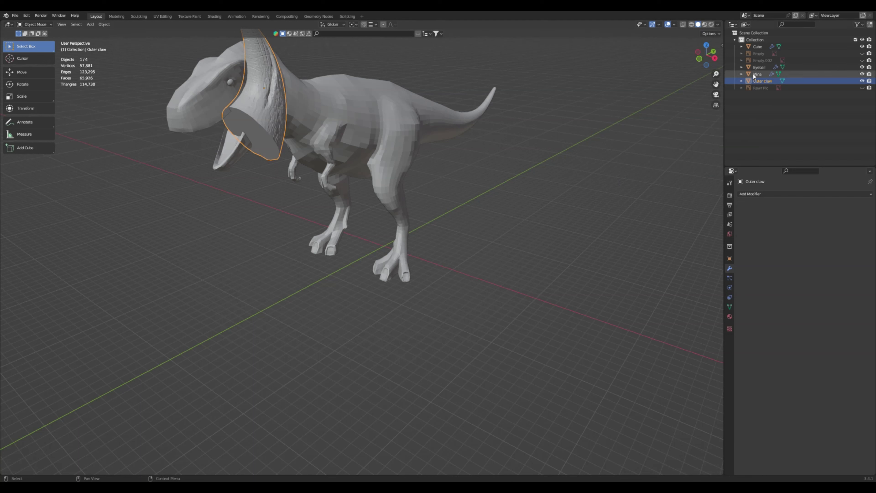
Hide the Outer claw object and show it again, keeping it selected
{"action": "left_click", "coordinate": [862, 81]}
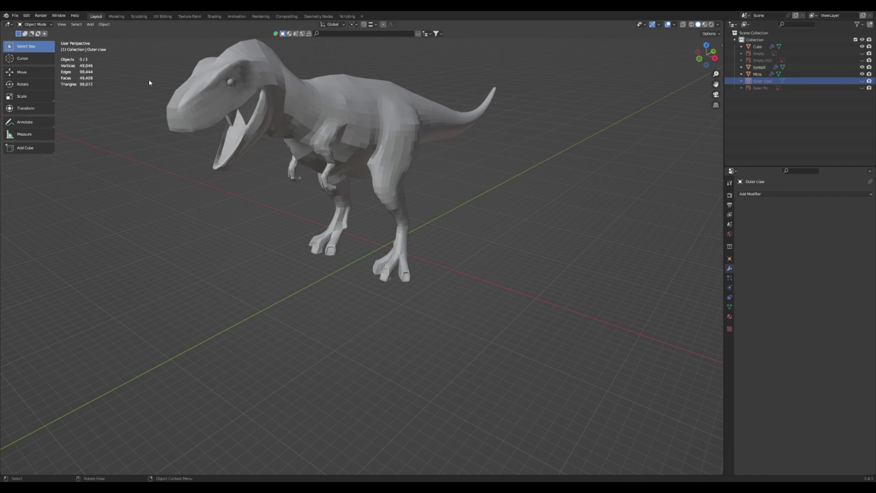
{"action": "left_click", "coordinate": [862, 81]}
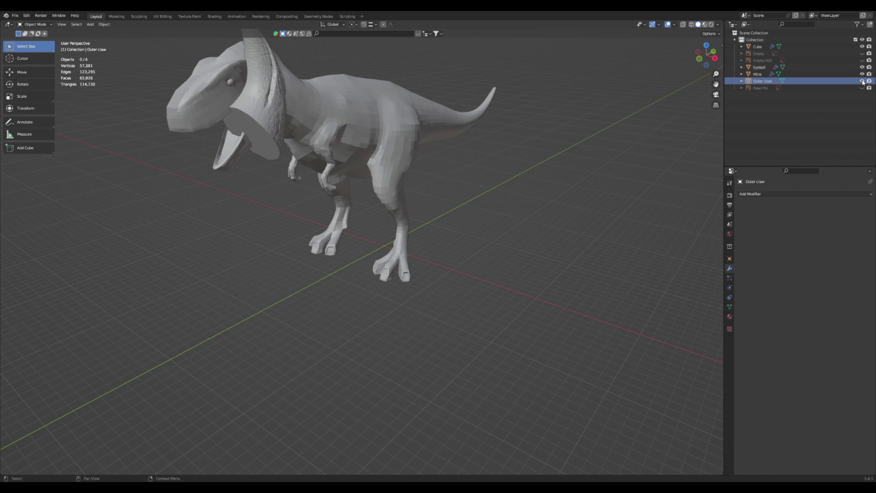
{"action": "left_click", "coordinate": [273, 145]}
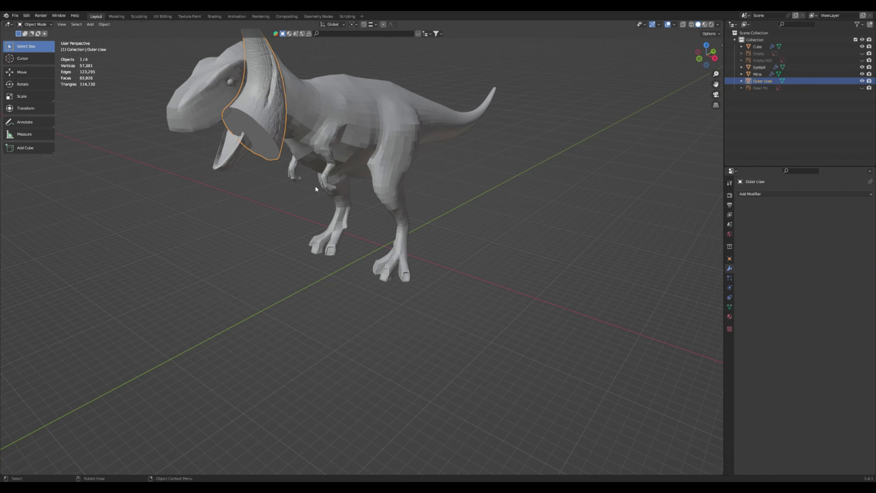
In front view, move the outer claw about 5.1 m along X, clear of the dinosaur's head
{"action": "left_click", "coordinate": [699, 59]}
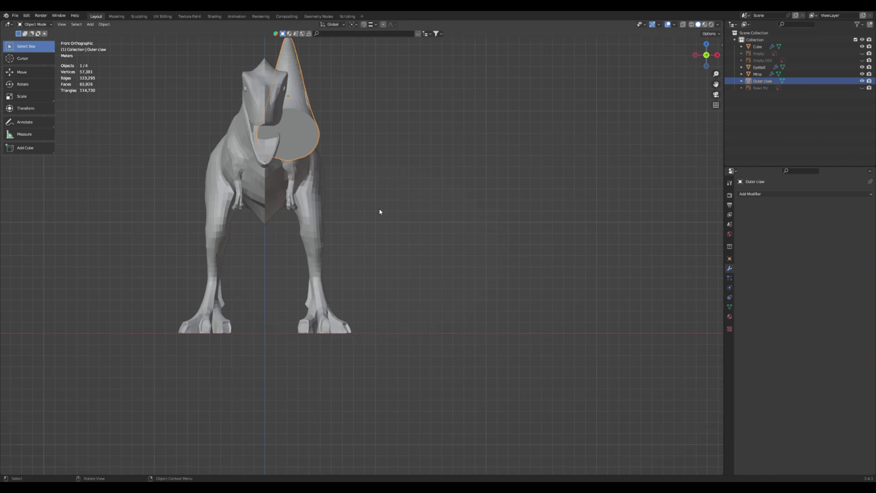
{"action": "key", "text": "g"}
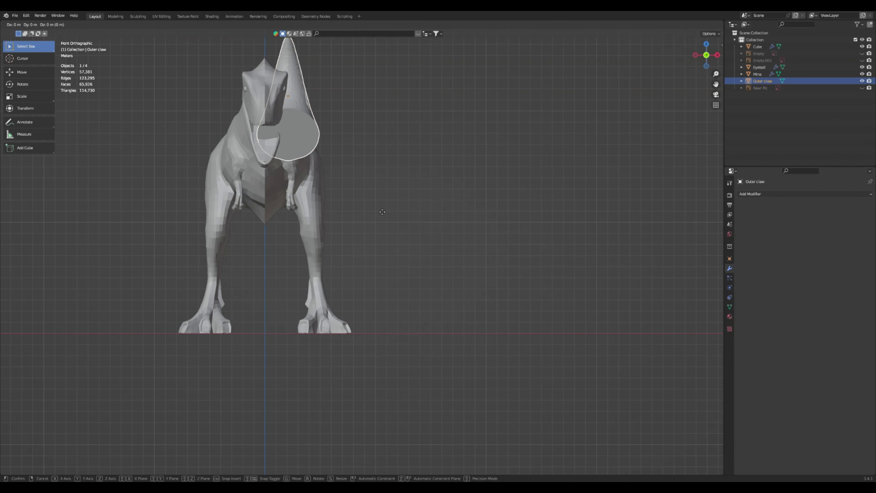
{"action": "key", "text": "x"}
{"action": "left_click", "coordinate": [435, 210]}
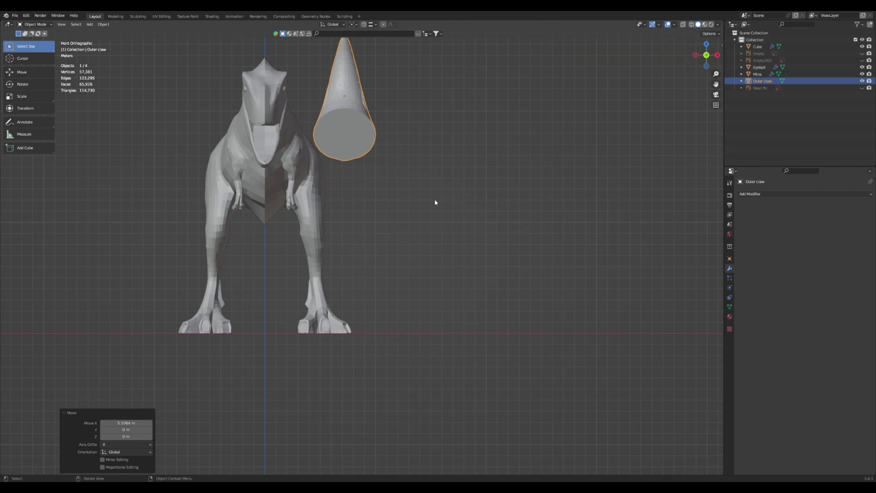
In side view, rotate the outer claw about 121° around X so its tip points forward and down
{"action": "left_click", "coordinate": [717, 55]}
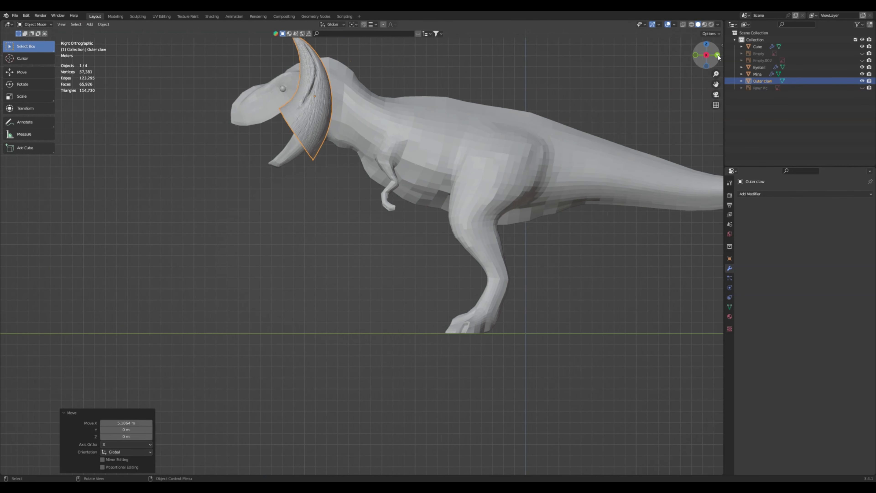
{"action": "key", "text": "r"}
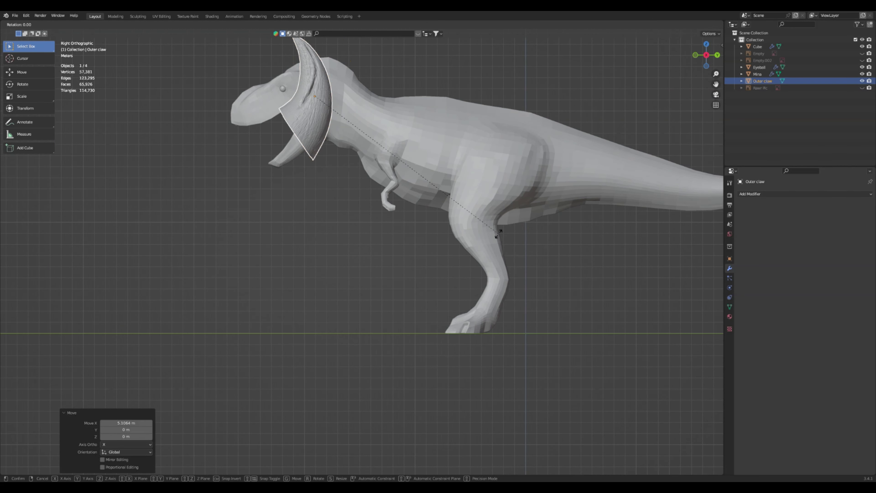
{"action": "key", "text": "x"}
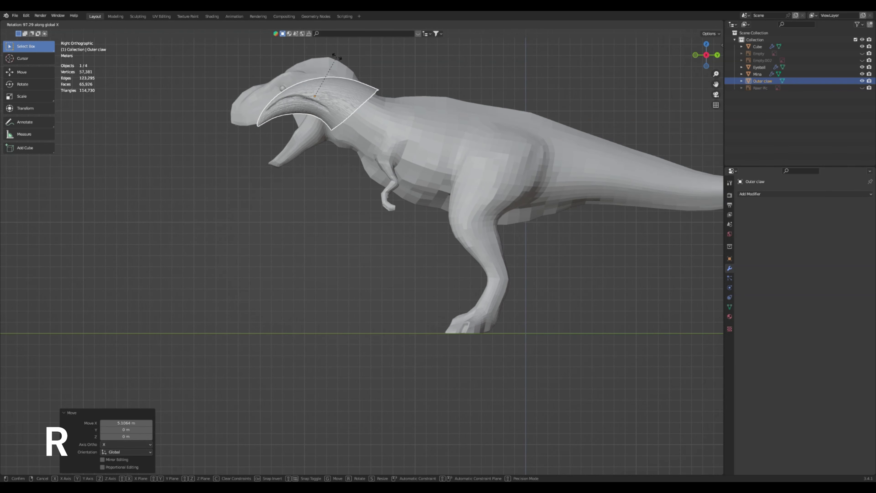
{"action": "left_click", "coordinate": [341, 70]}
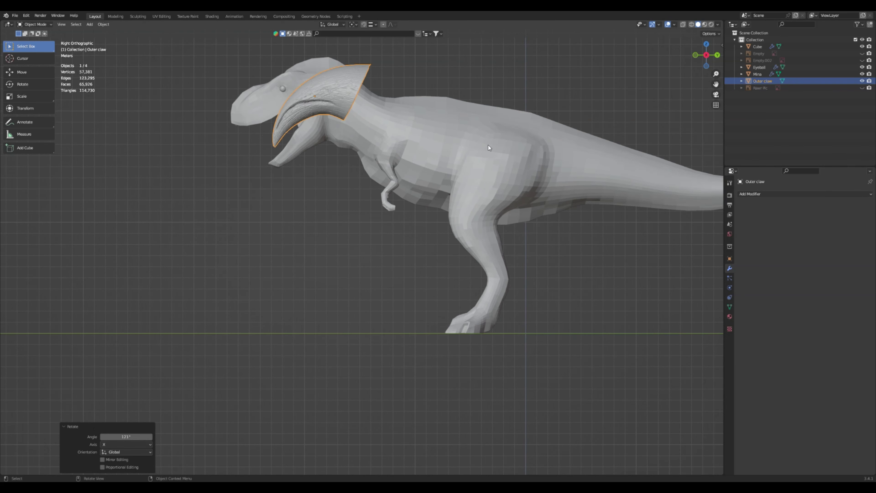
Move the outer claw about 20.5 m down along Z and about 11.45 m along Y to the dinosaur's foot
{"action": "key", "text": "g"}
{"action": "key", "text": "z"}
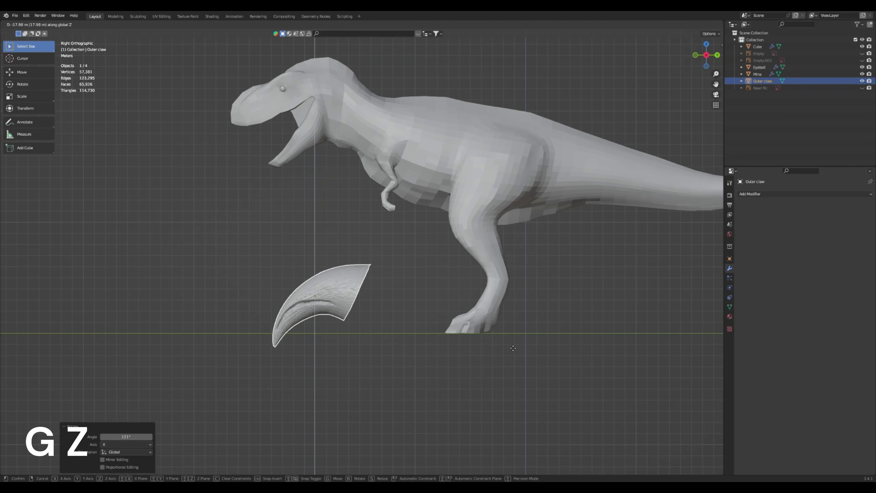
{"action": "left_click", "coordinate": [525, 345]}
{"action": "key", "text": "g"}
{"action": "key", "text": "y"}
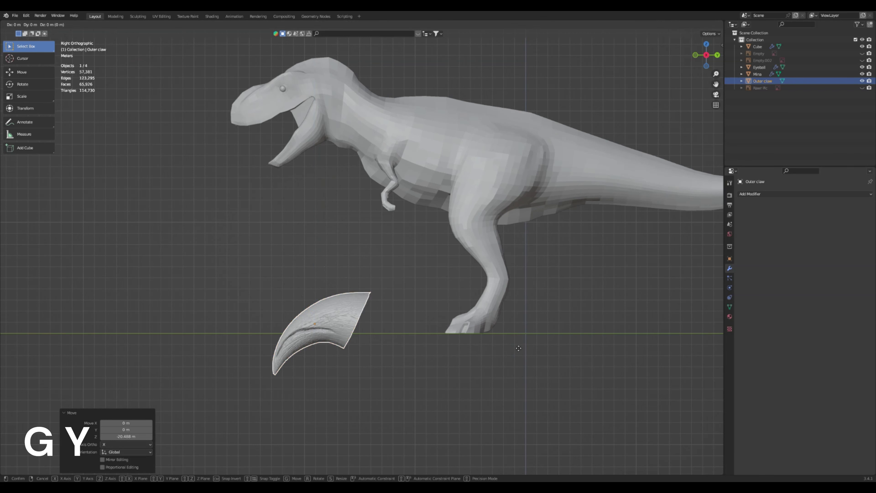
{"action": "left_click", "coordinate": [630, 314]}
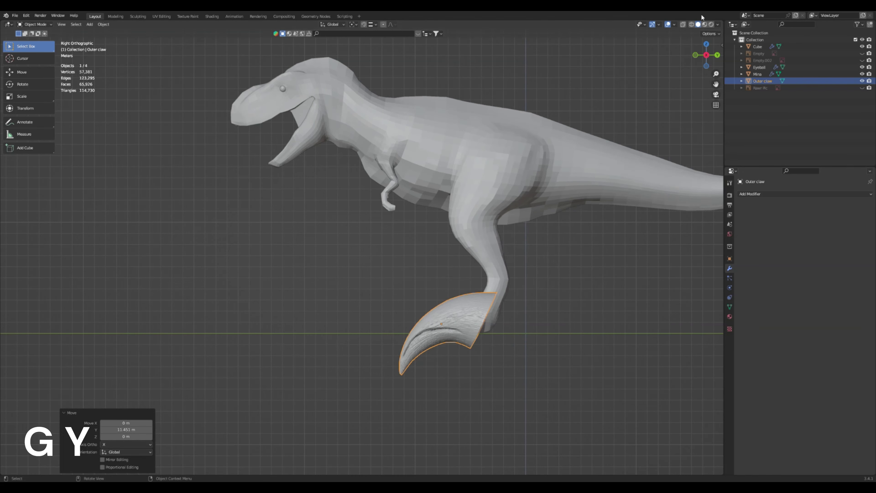
Scale the outer claw uniformly to about 0.207 so it suits the dinosaur's toes
{"action": "left_click", "coordinate": [696, 55]}
{"action": "middle_click_drag", "start_coordinate": [415, 288], "coordinate": [425, 303]}
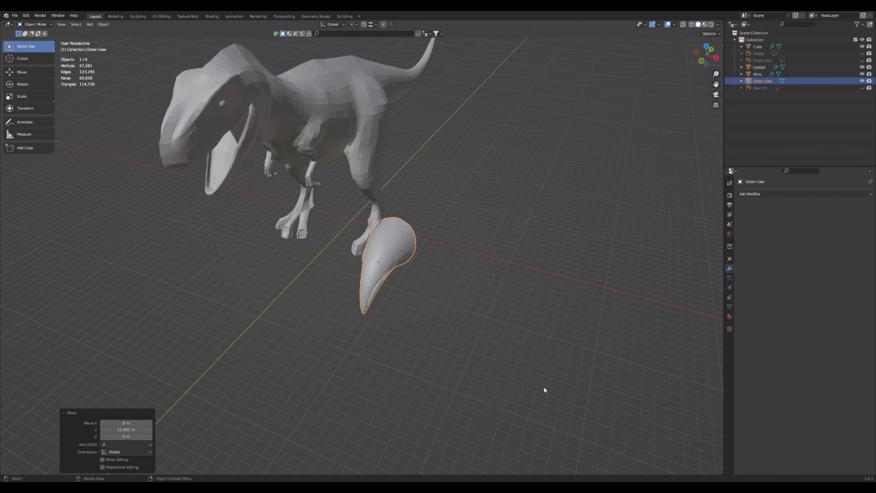
{"action": "key", "text": "s"}
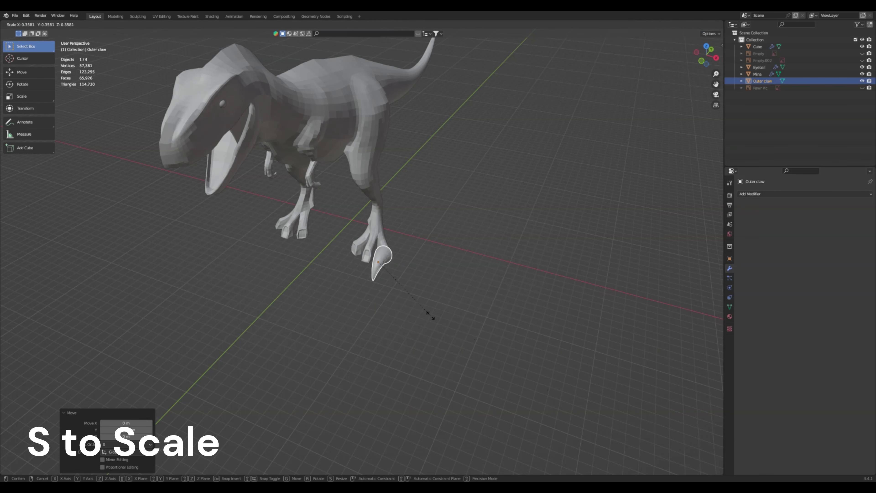
{"action": "left_click", "coordinate": [417, 276]}
Rotate the outer claw about 37° around Z to follow the direction of the outermost toe
{"action": "scroll", "coordinate": [445, 304], "scroll_direction": "up", "scroll_amount": 5}
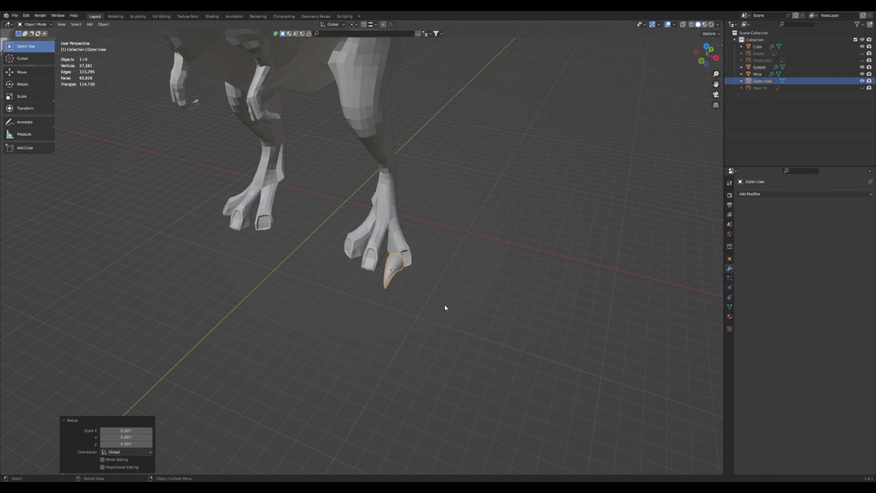
{"action": "scroll", "coordinate": [460, 317], "scroll_direction": "up", "scroll_amount": 2}
{"action": "middle_click_drag", "start_coordinate": [507, 323], "coordinate": [465, 317], "text": "shift"}
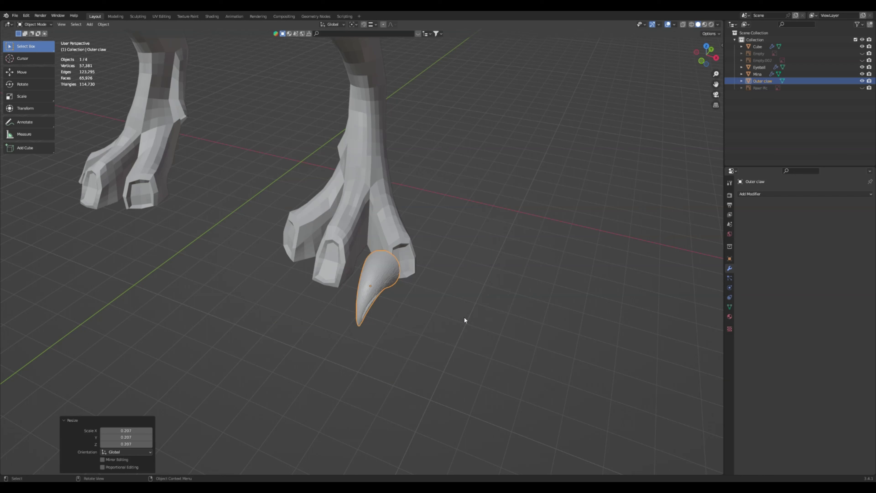
{"action": "key", "text": "r"}
{"action": "key", "text": "z"}
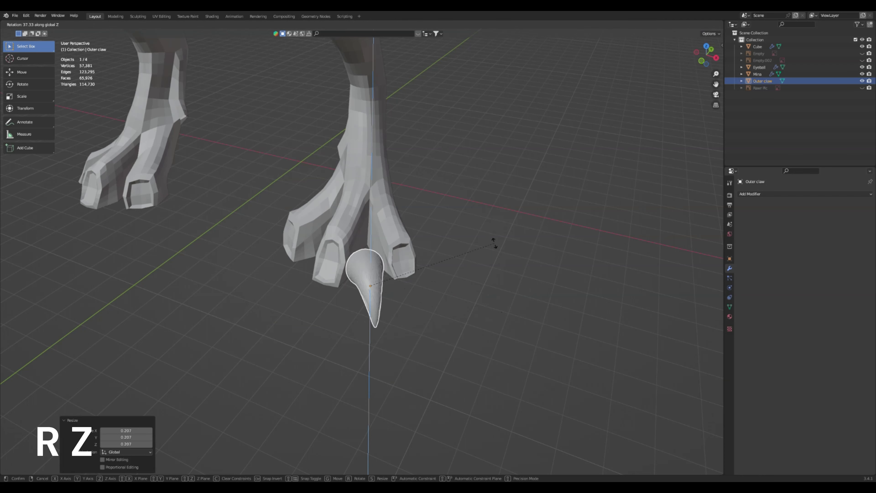
{"action": "left_click", "coordinate": [494, 242]}
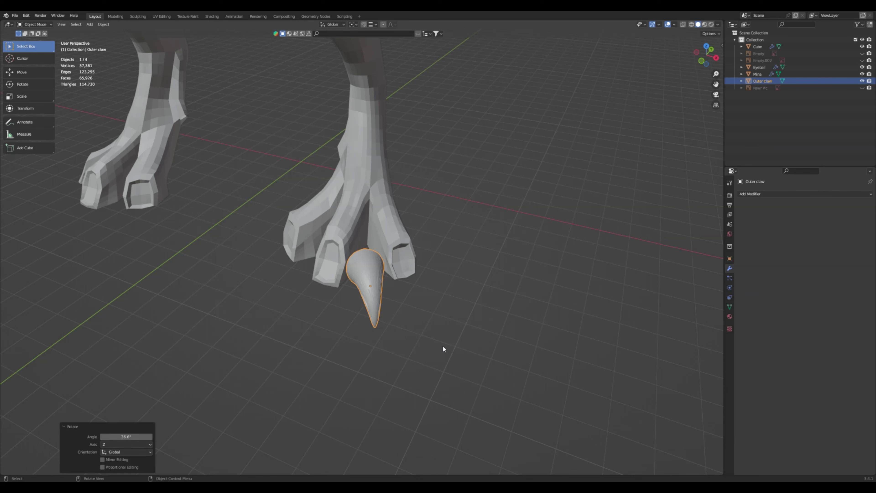
Move the outer claw onto the tip of the outermost toe, seating its base in the toe's end
{"action": "key", "text": "g"}
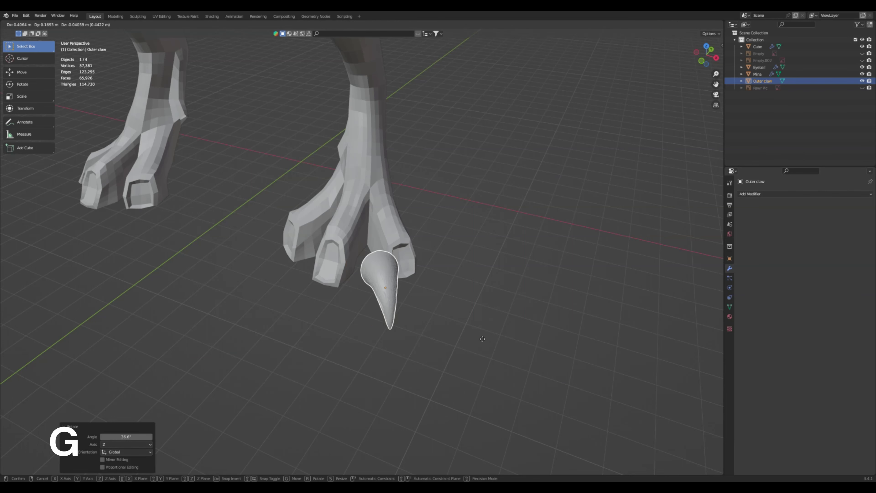
{"action": "left_click", "coordinate": [532, 343]}
{"action": "middle_click_drag", "start_coordinate": [532, 343], "coordinate": [494, 334]}
{"action": "scroll", "coordinate": [496, 340], "scroll_direction": "down", "scroll_amount": 4}
{"action": "middle_click_drag", "start_coordinate": [584, 362], "coordinate": [531, 352]}
{"action": "middle_click_drag", "start_coordinate": [531, 352], "coordinate": [410, 185], "text": "shift"}
{"action": "key", "text": "g"}
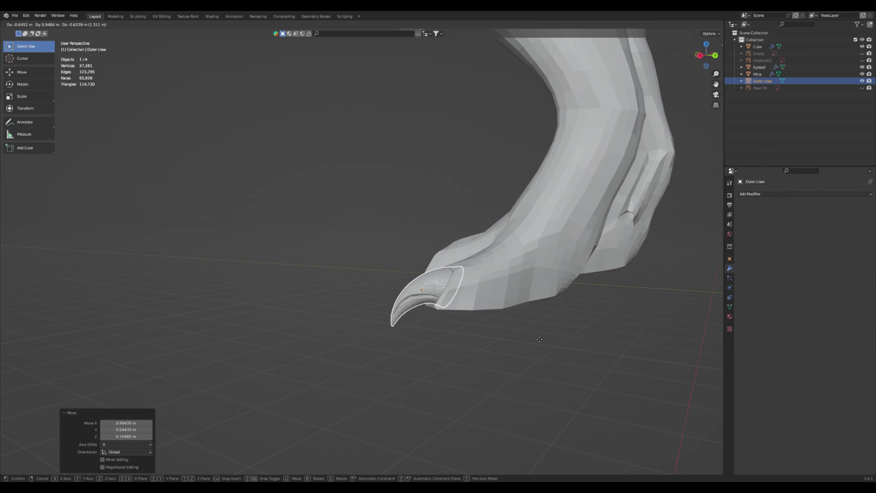
{"action": "left_click", "coordinate": [524, 342]}
Rotate the outer claw about 19.5° in a side-on view so its tip rises toward ground level
{"action": "left_click", "coordinate": [699, 55]}
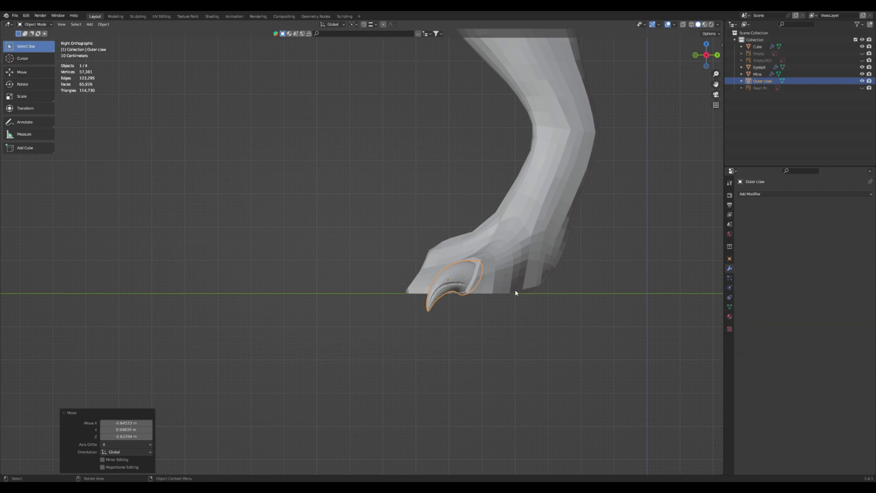
{"action": "scroll", "coordinate": [516, 293], "scroll_direction": "up", "scroll_amount": 3}
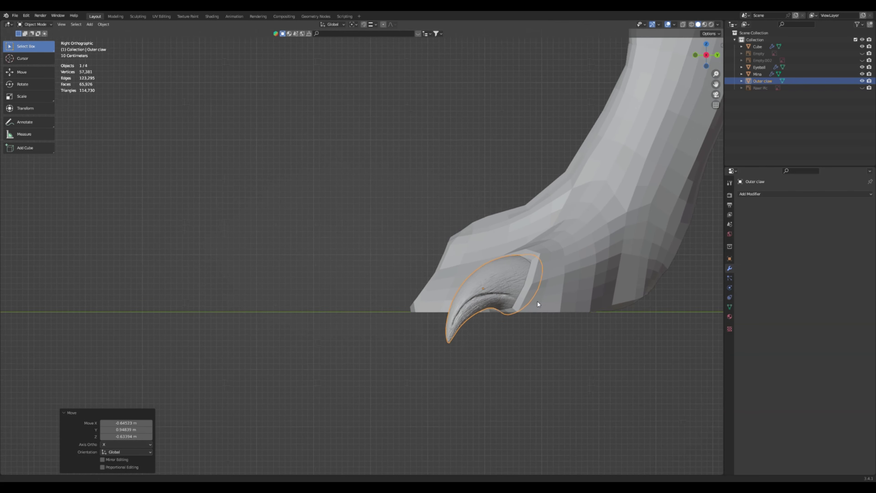
{"action": "middle_click_drag", "start_coordinate": [515, 293], "coordinate": [459, 278], "text": "shift"}
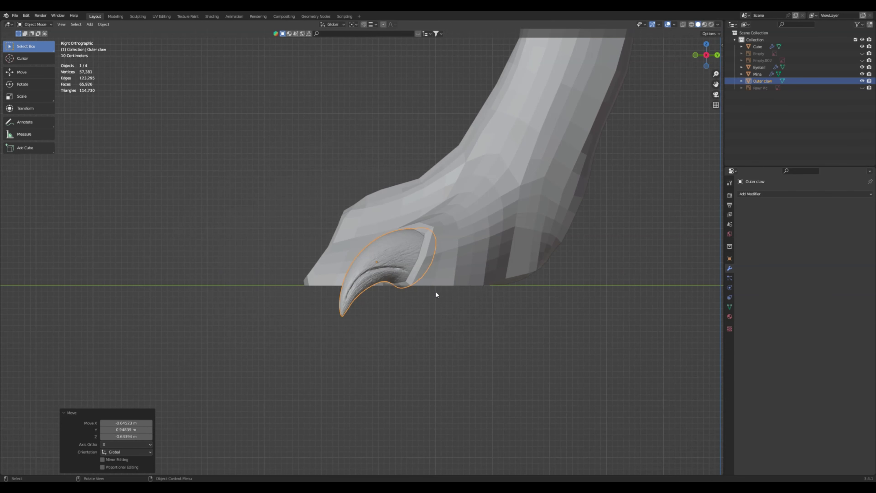
{"action": "middle_click_drag", "start_coordinate": [491, 267], "coordinate": [506, 278]}
{"action": "key", "text": "r"}
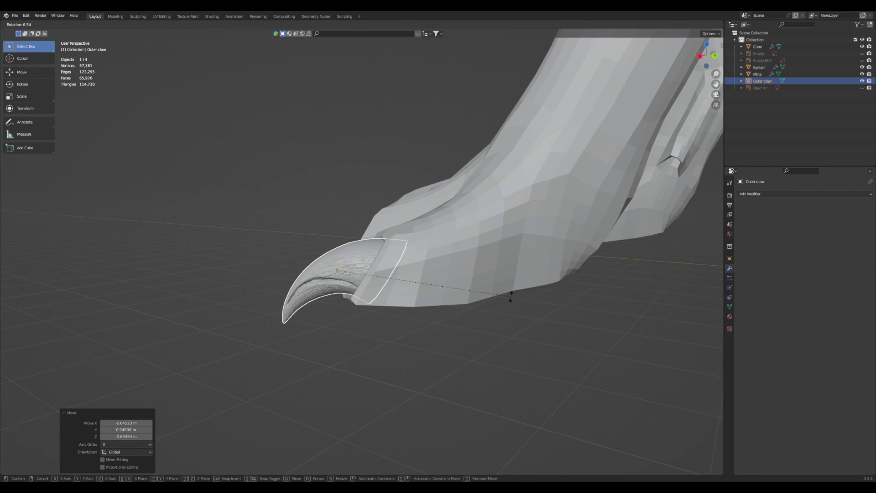
{"action": "left_click", "coordinate": [487, 330]}
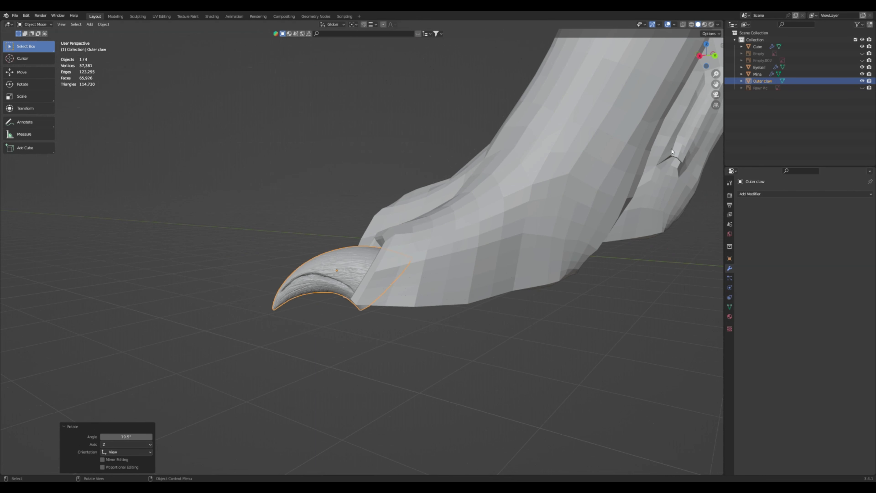
Move the outer claw about 0.17 m up along Z and slightly back into the outermost toe's end
{"action": "key", "text": "g"}
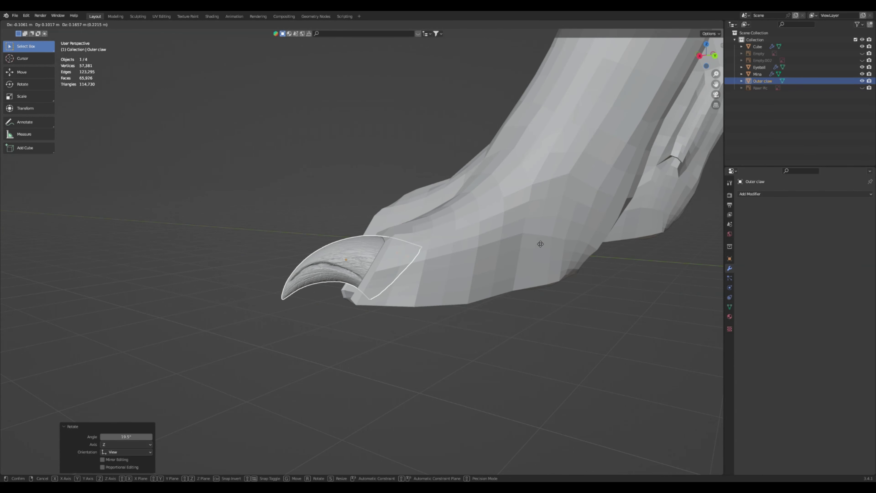
{"action": "left_click", "coordinate": [539, 245]}
{"action": "left_click", "coordinate": [700, 56]}
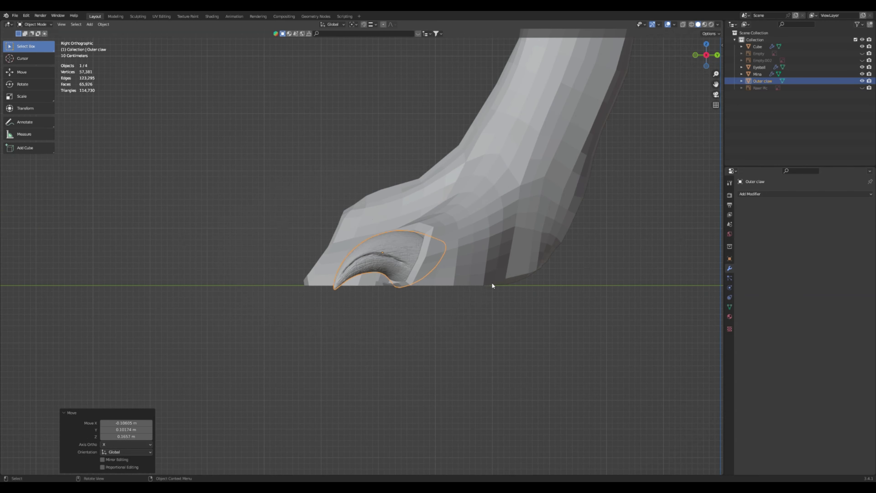
{"action": "left_click", "coordinate": [500, 273]}
Rotate the outer claw about 15.4° around Z and recentre it on the outermost toe
{"action": "middle_click_drag", "start_coordinate": [483, 313], "coordinate": [465, 356]}
{"action": "left_click", "coordinate": [406, 276]}
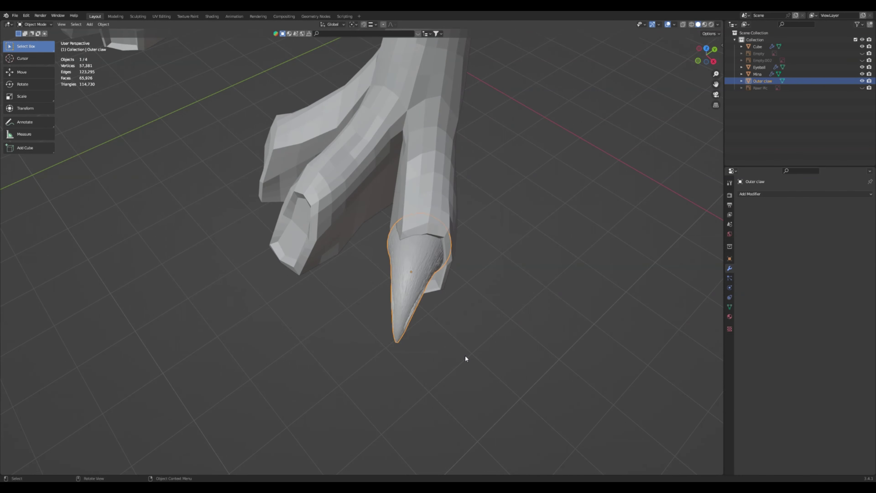
{"action": "key", "text": "r"}
{"action": "key", "text": "z"}
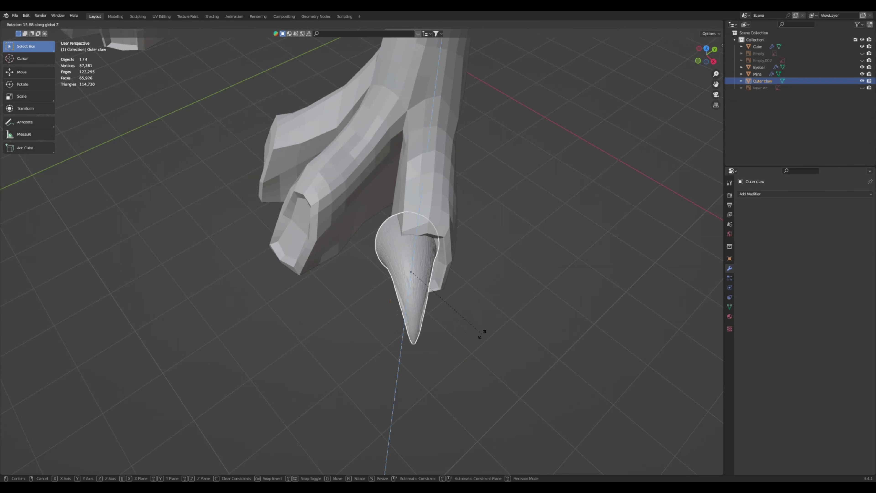
{"action": "left_click", "coordinate": [482, 334]}
{"action": "key", "text": "g"}
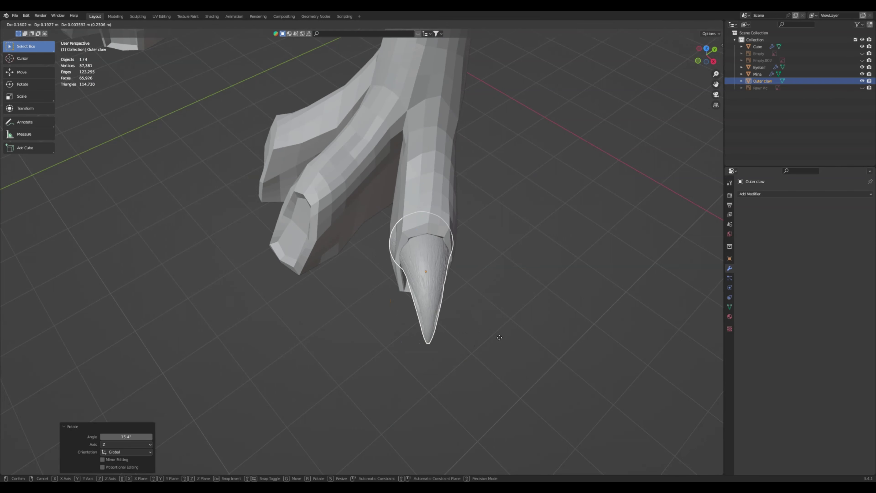
{"action": "left_click", "coordinate": [499, 336]}
Add a Mirror modifier across X to the outer claw with the dinosaur mesh Mina as the mirror object
{"action": "middle_click_drag", "start_coordinate": [497, 334], "coordinate": [637, 105]}
{"action": "left_click", "coordinate": [431, 315]}
{"action": "scroll", "coordinate": [339, 253], "scroll_direction": "down", "scroll_amount": 1}
{"action": "middle_click_drag", "start_coordinate": [280, 264], "coordinate": [435, 185]}
{"action": "scroll", "coordinate": [321, 271], "scroll_direction": "down", "scroll_amount": 2}
{"action": "scroll", "coordinate": [354, 271], "scroll_direction": "down", "scroll_amount": 10}
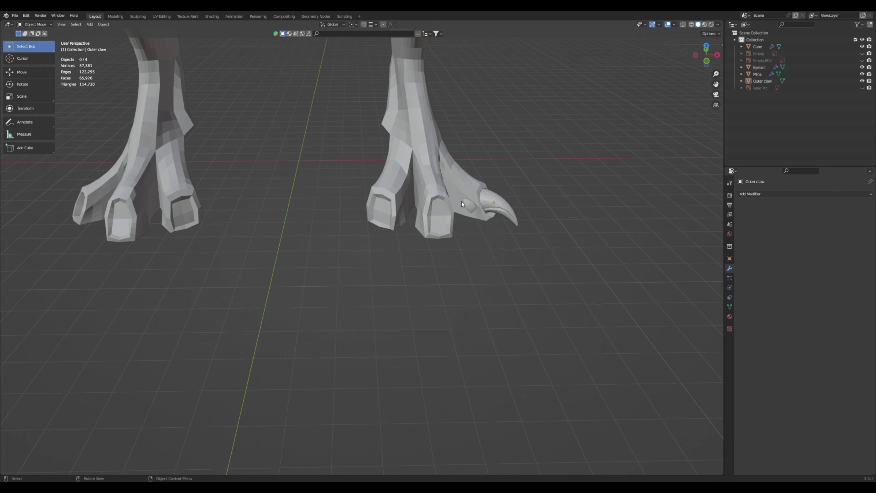
{"action": "left_click", "coordinate": [508, 210]}
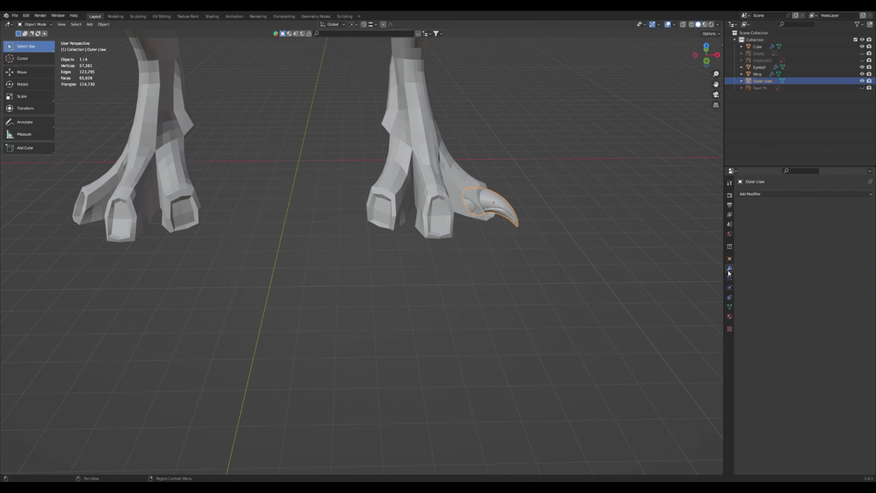
{"action": "left_click", "coordinate": [767, 194]}
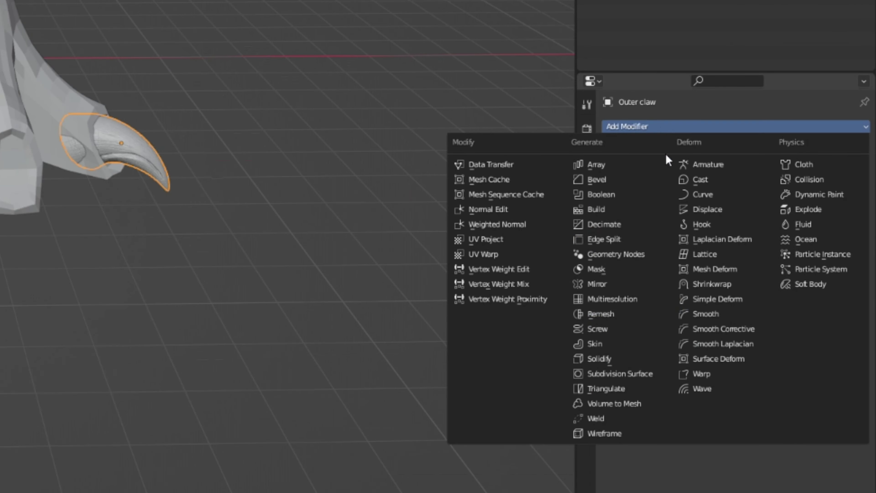
{"action": "left_click", "coordinate": [739, 275]}
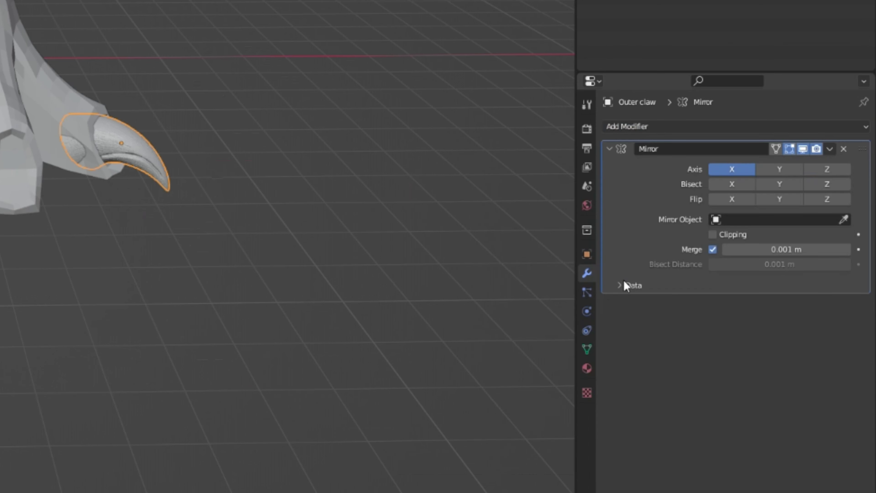
{"action": "left_click", "coordinate": [843, 219]}
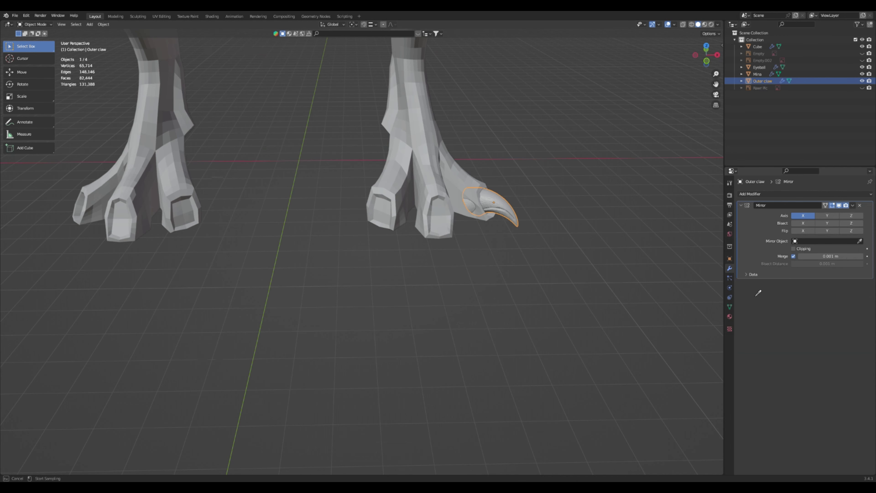
{"action": "left_click", "coordinate": [423, 159]}
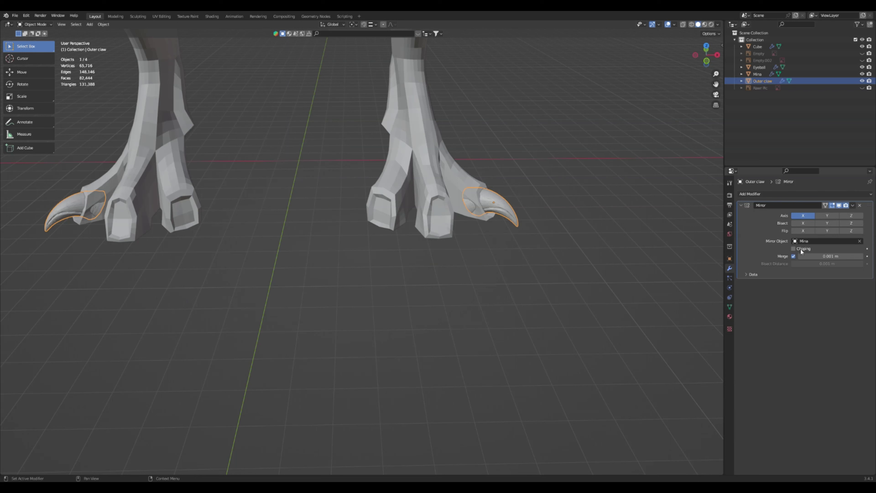
{"action": "left_click", "coordinate": [411, 266]}
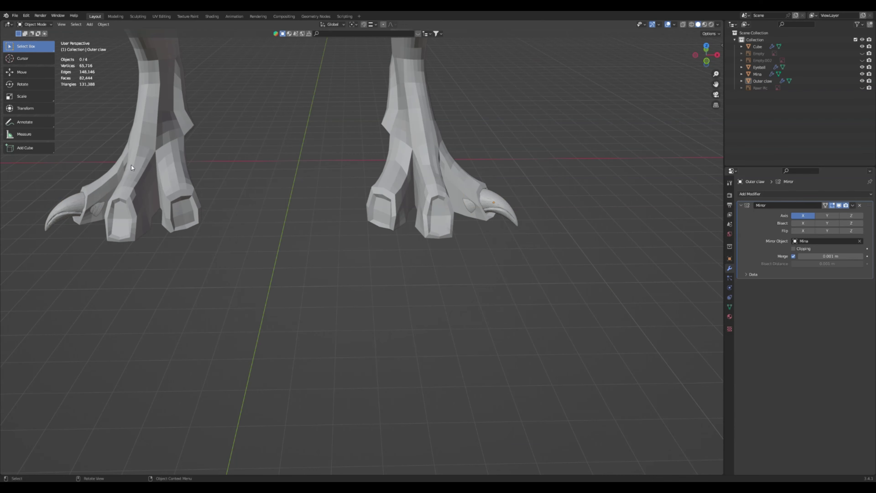
Duplicate the outer claw and place the copy over the end of the middle toe
{"action": "mouse_move", "coordinate": [513, 206]}
{"action": "middle_mouse_down"}
{"action": "mouse_move", "coordinate": [468, 213]}
{"action": "mouse_move", "coordinate": [506, 215]}
{"action": "middle_mouse_up"}
{"action": "left_click", "coordinate": [506, 215]}
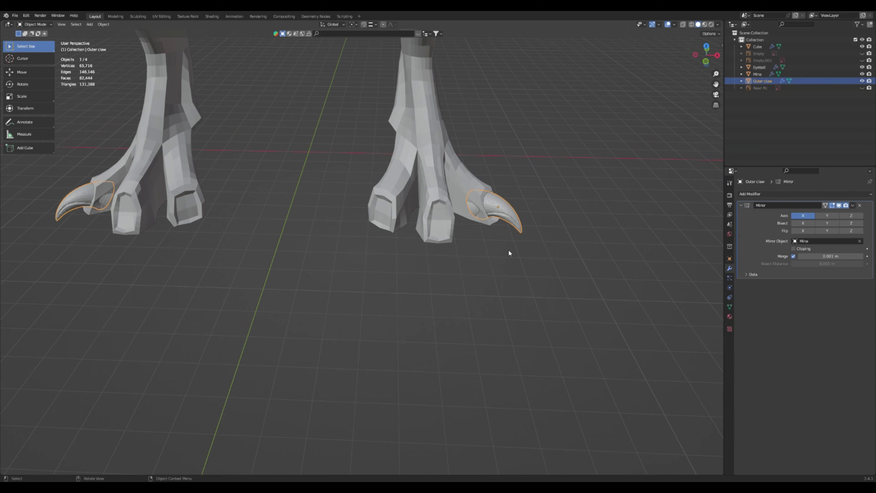
{"action": "key", "text": "shift+d"}
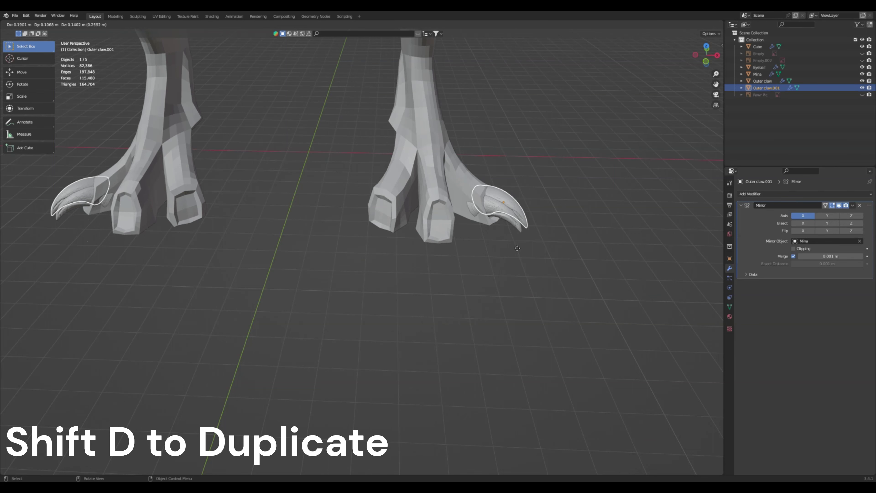
{"action": "left_click", "coordinate": [474, 246]}
{"action": "middle_click_drag", "start_coordinate": [519, 254], "coordinate": [485, 292]}
{"action": "key", "text": "g"}
{"action": "left_click", "coordinate": [413, 231]}
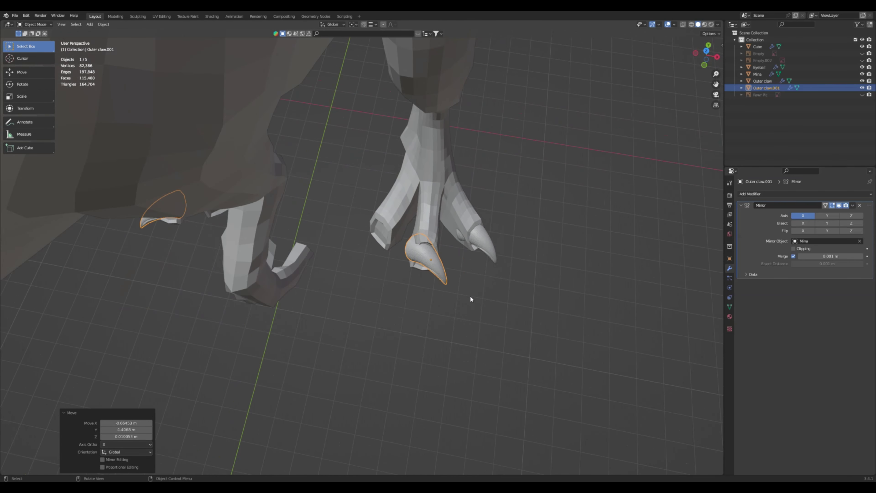
Rotate the middle toe's claw about -42.2° around Z and shift it onto the toe's centreline
{"action": "key", "text": "r"}
{"action": "key", "text": "z"}
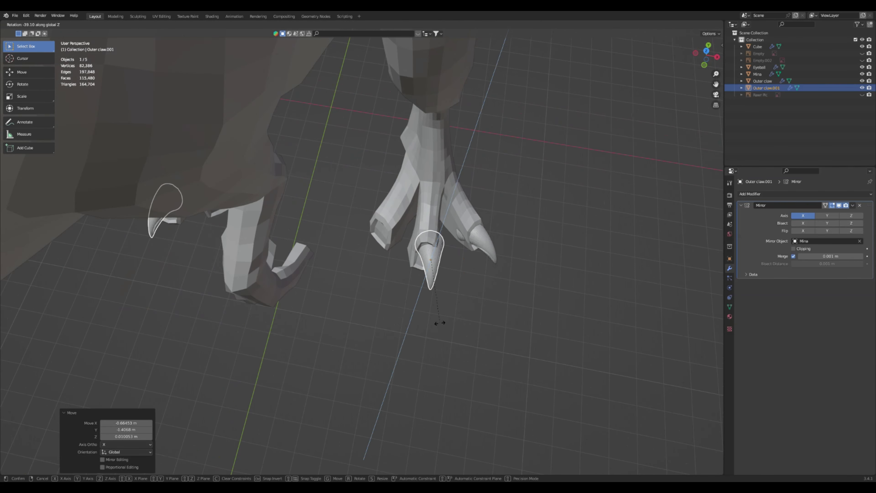
{"action": "left_click", "coordinate": [435, 326]}
{"action": "key", "text": "g"}
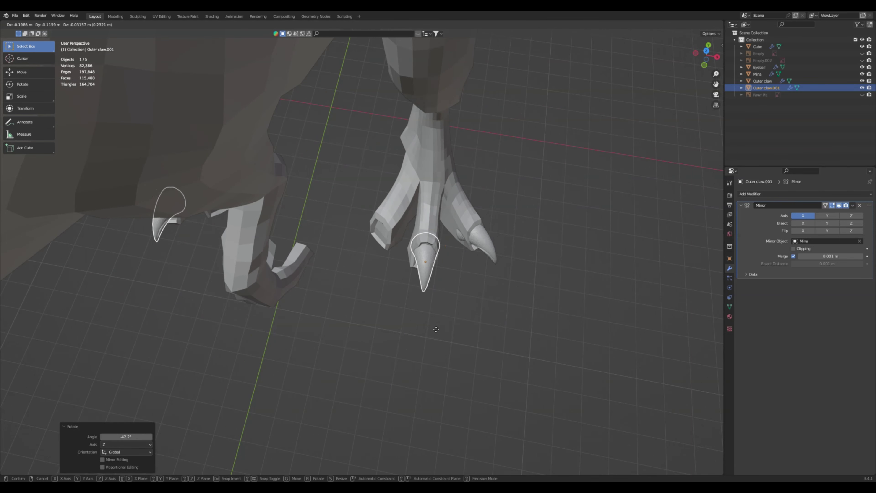
{"action": "left_click", "coordinate": [454, 323]}
Fine-tune the middle claw's rotation around Z and nudge it so its base sits centred in the toe
{"action": "middle_click_drag", "start_coordinate": [454, 322], "coordinate": [455, 319]}
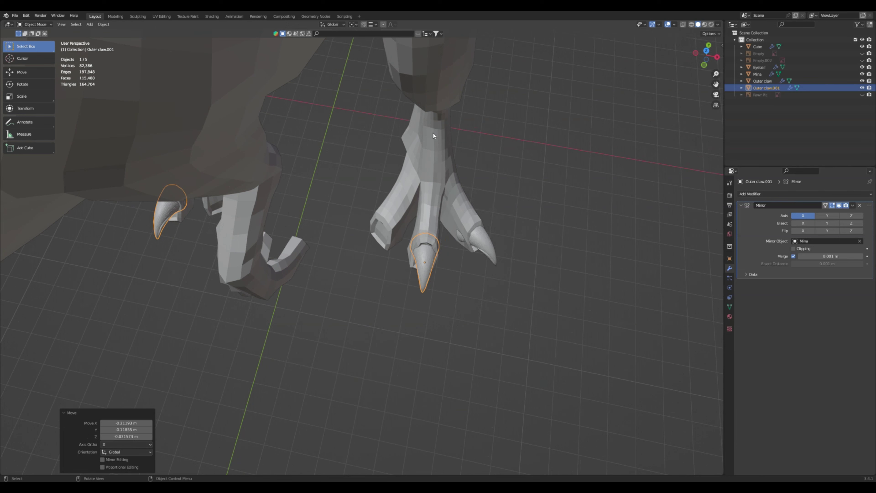
{"action": "key", "text": "r"}
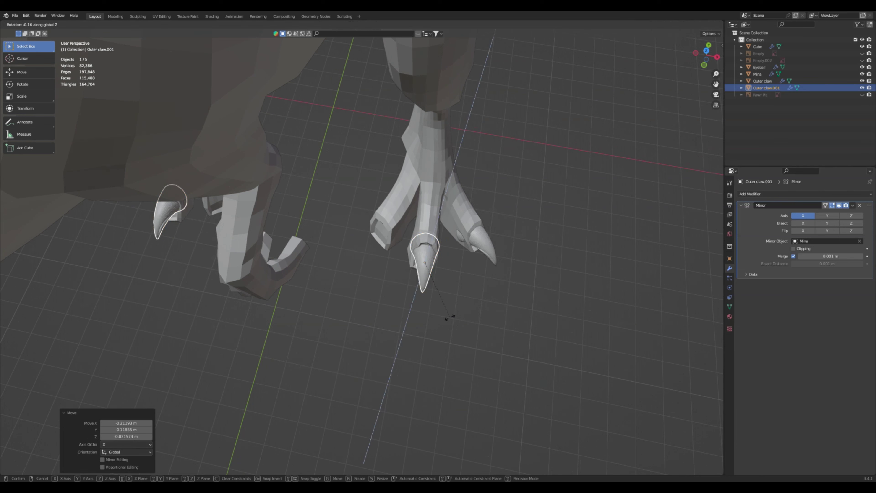
{"action": "left_click", "coordinate": [447, 313]}
{"action": "key", "text": "g"}
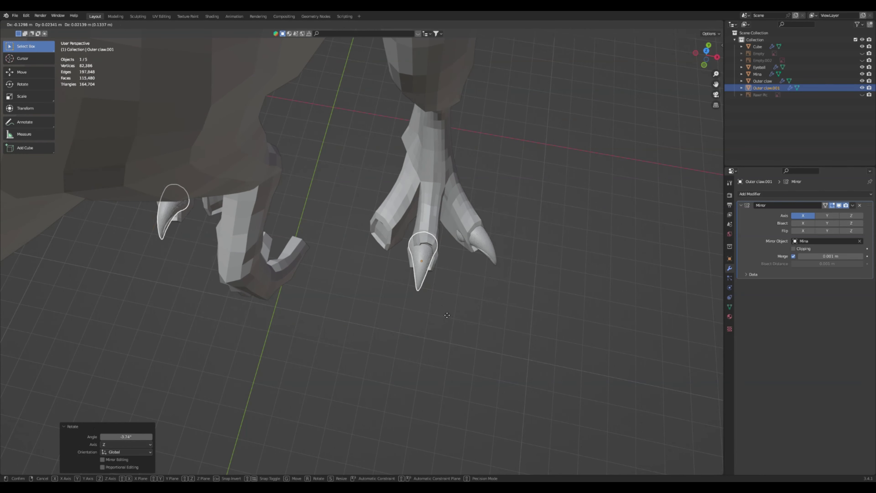
{"action": "left_click", "coordinate": [447, 332]}
Duplicate the middle toe's claw and place the copy on the end of the innermost toe
{"action": "middle_click_drag", "start_coordinate": [448, 333], "coordinate": [454, 303]}
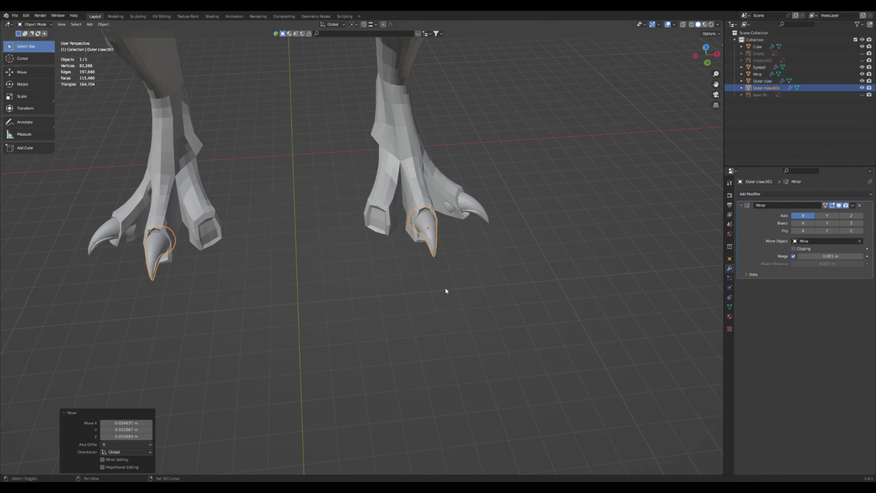
{"action": "key", "text": "shift+d"}
{"action": "left_click", "coordinate": [401, 286]}
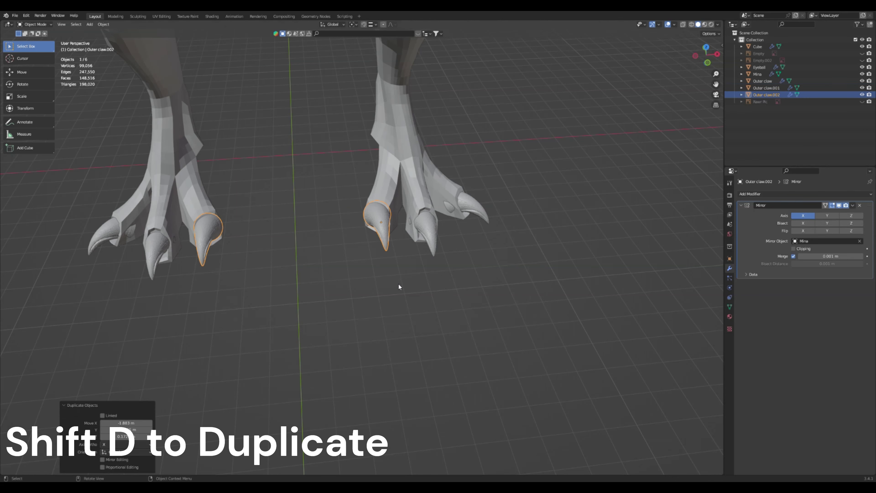
Rotate the innermost toe's claw about -41° around Z and move it into line with the toe
{"action": "middle_click_drag", "start_coordinate": [398, 288], "coordinate": [428, 309]}
{"action": "key", "text": "r"}
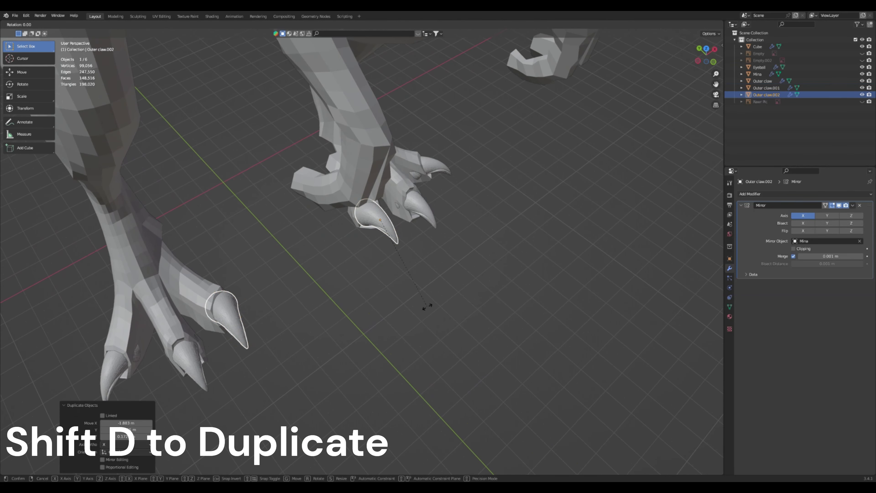
{"action": "key", "text": "z"}
{"action": "left_click", "coordinate": [360, 305]}
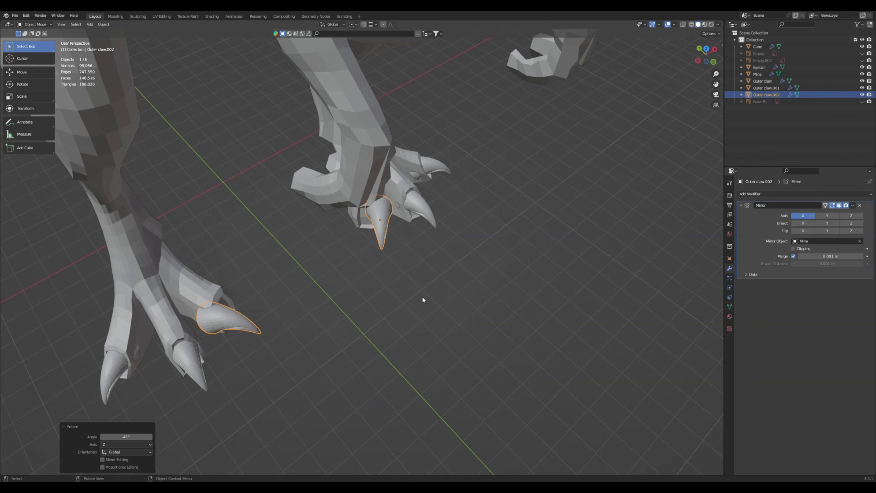
{"action": "key", "text": "g"}
{"action": "left_click", "coordinate": [441, 307]}
Tilt the innermost toe's claw slightly downward and lower it about 0.19 m into the toe's end
{"action": "middle_click_drag", "start_coordinate": [443, 307], "coordinate": [382, 275]}
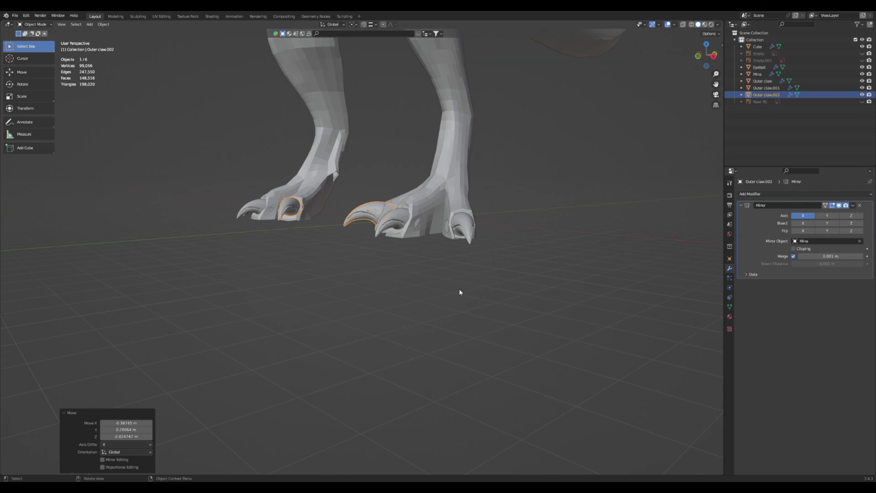
{"action": "key", "text": "r"}
{"action": "left_click", "coordinate": [455, 283]}
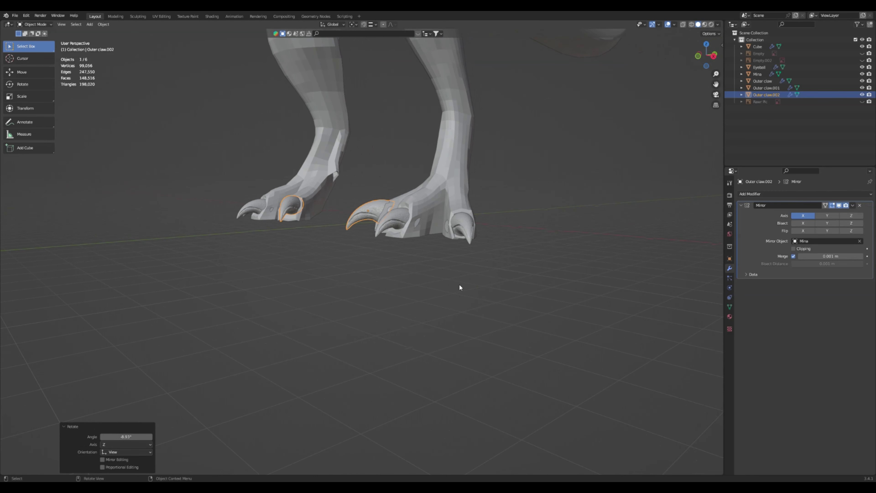
{"action": "key", "text": "g"}
{"action": "left_click", "coordinate": [452, 288]}
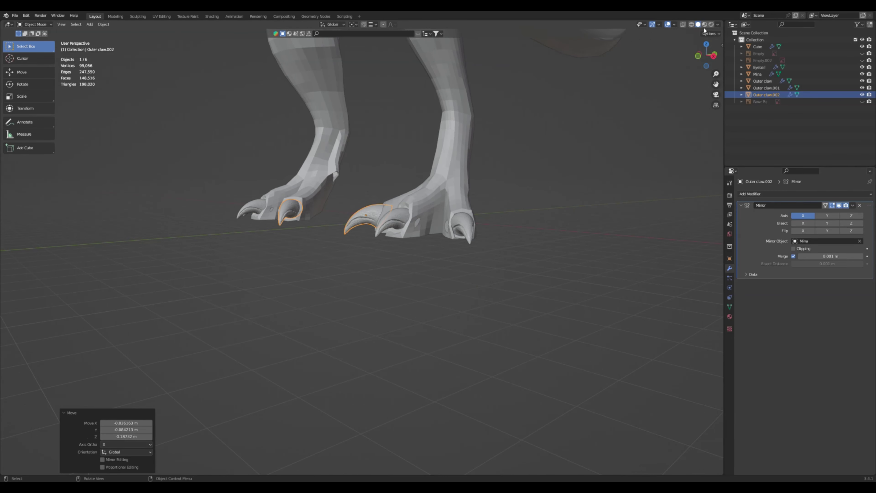
Rotate the innermost toe's claw slightly in the right orthographic view to bring its tip up to ground level
{"action": "left_click", "coordinate": [713, 56]}
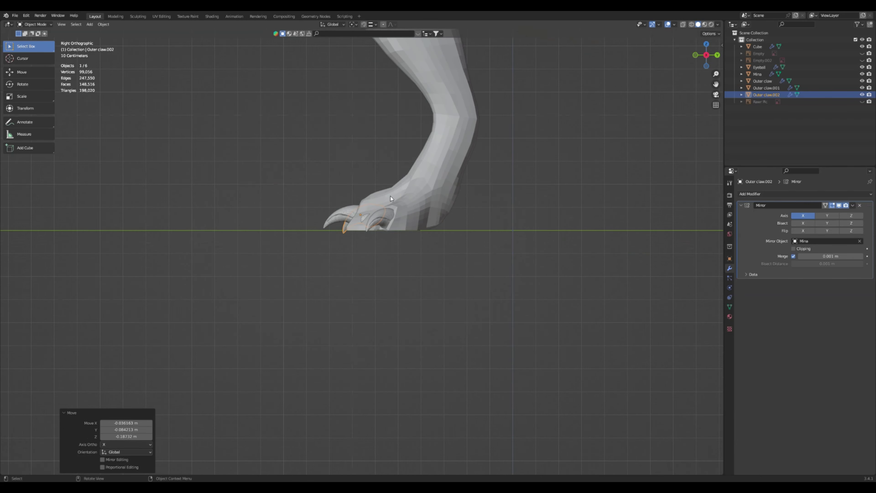
{"action": "scroll", "coordinate": [367, 221], "scroll_direction": "up", "scroll_amount": 3}
{"action": "key", "text": "r"}
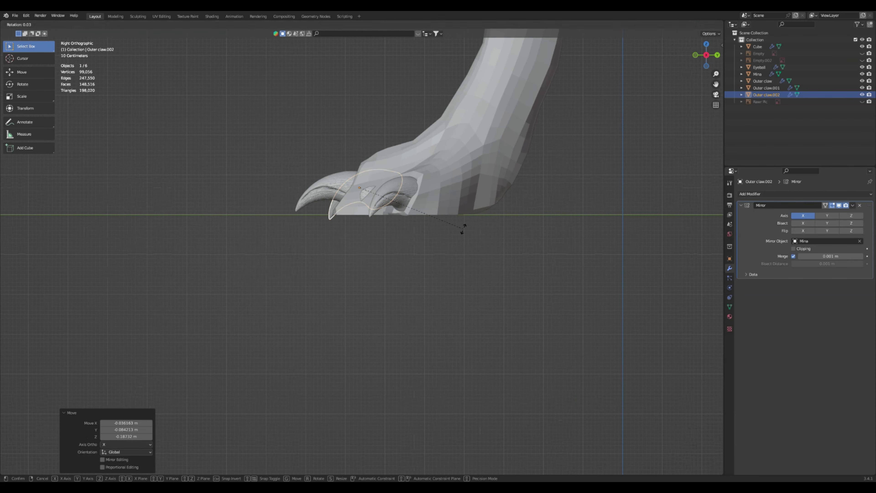
{"action": "left_click", "coordinate": [459, 243]}
Rotate the middle toe's claw about 4° in the right orthographic view to lower its tip to ground level
{"action": "left_click", "coordinate": [345, 201]}
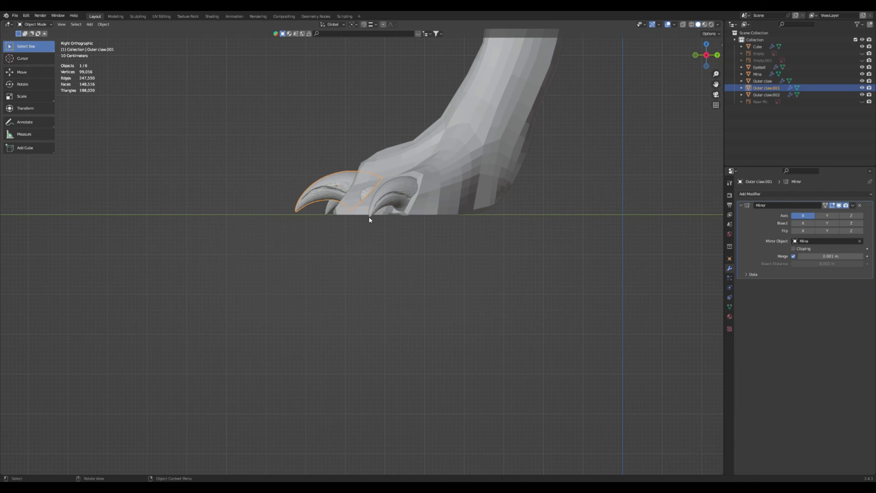
{"action": "key", "text": "r"}
{"action": "left_click", "coordinate": [411, 242]}
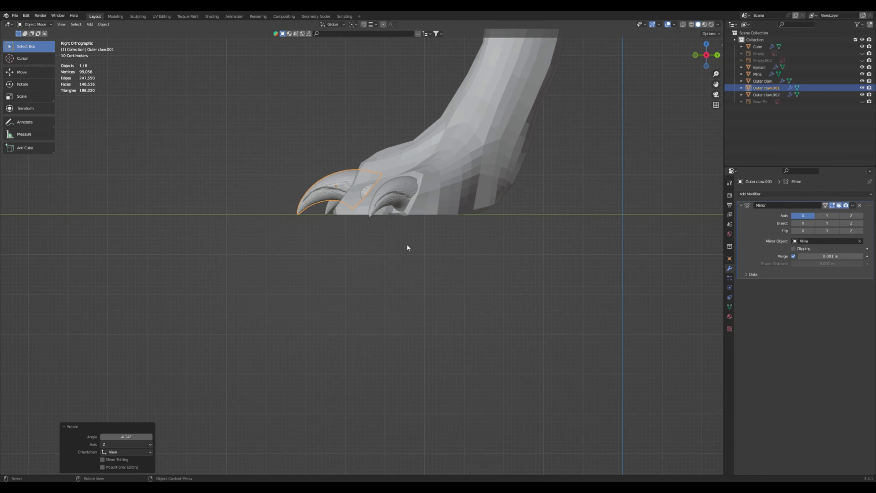
{"action": "scroll", "coordinate": [383, 255], "scroll_direction": "down", "scroll_amount": 2}
{"action": "left_click", "coordinate": [384, 255]}
{"action": "mouse_move", "coordinate": [384, 255]}
{"action": "middle_mouse_down"}
{"action": "mouse_move", "coordinate": [358, 274]}
{"action": "mouse_move", "coordinate": [427, 282]}
{"action": "mouse_move", "coordinate": [385, 247]}
{"action": "middle_mouse_up"}
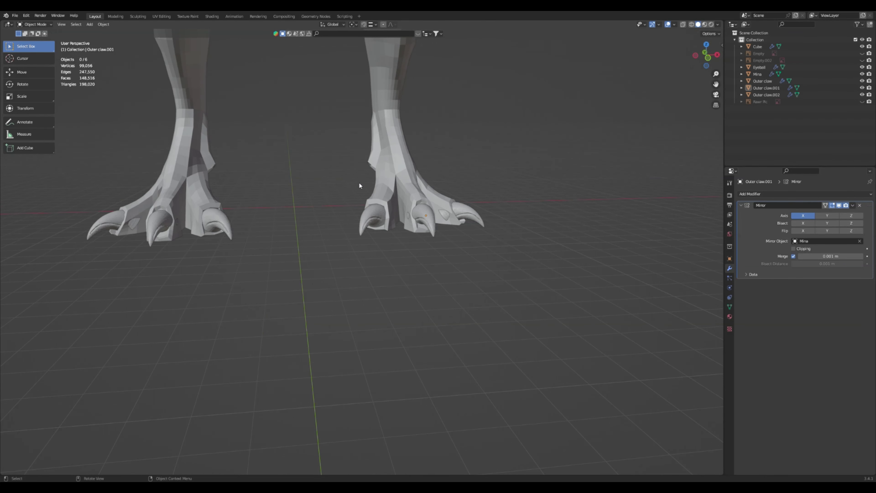
{"action": "middle_click_drag", "start_coordinate": [431, 209], "coordinate": [426, 234]}
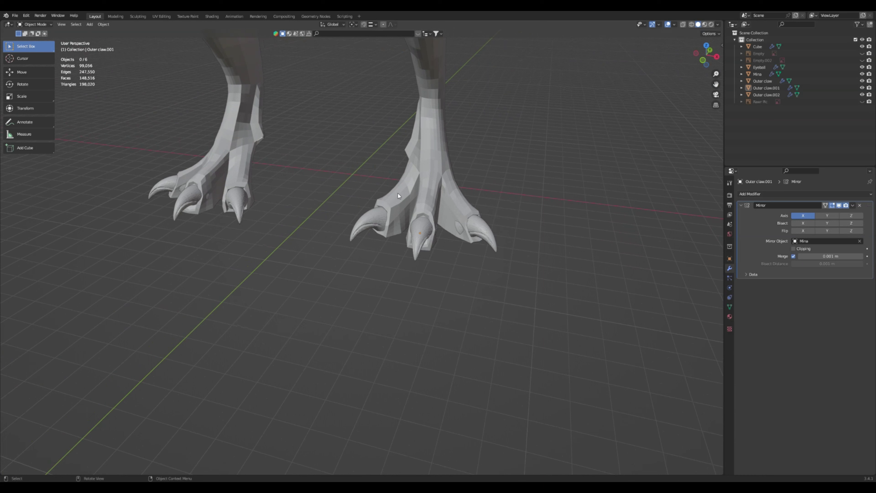
Rename the middle toe's claw object by replacing "Outer" with "Middle", giving Middle claw.001
{"action": "left_click", "coordinate": [461, 216]}
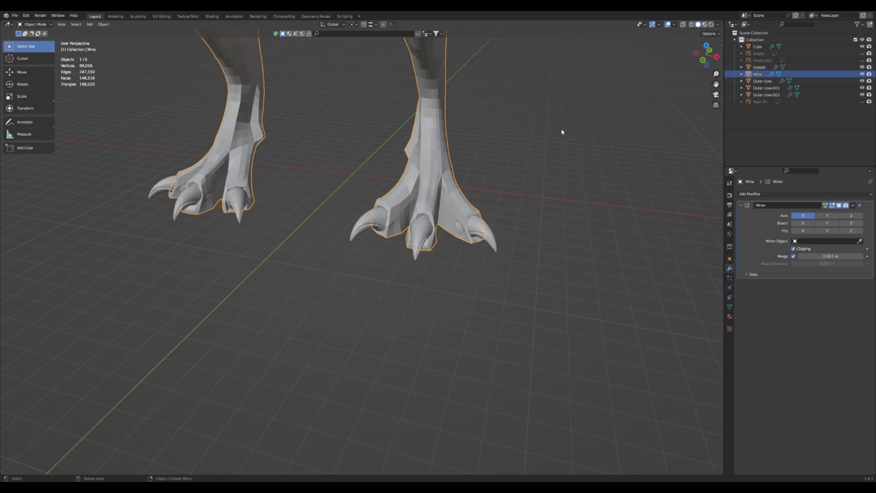
{"action": "left_click", "coordinate": [493, 240]}
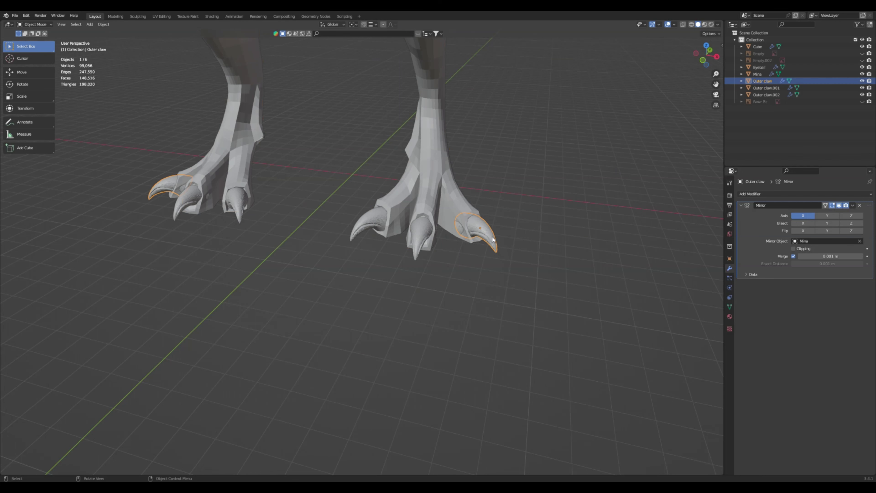
{"action": "left_click", "coordinate": [420, 229]}
{"action": "key", "text": "F2"}
{"action": "double_click", "coordinate": [759, 88]}
{"action": "type", "text": "Middle"}
{"action": "key", "text": "Return"}
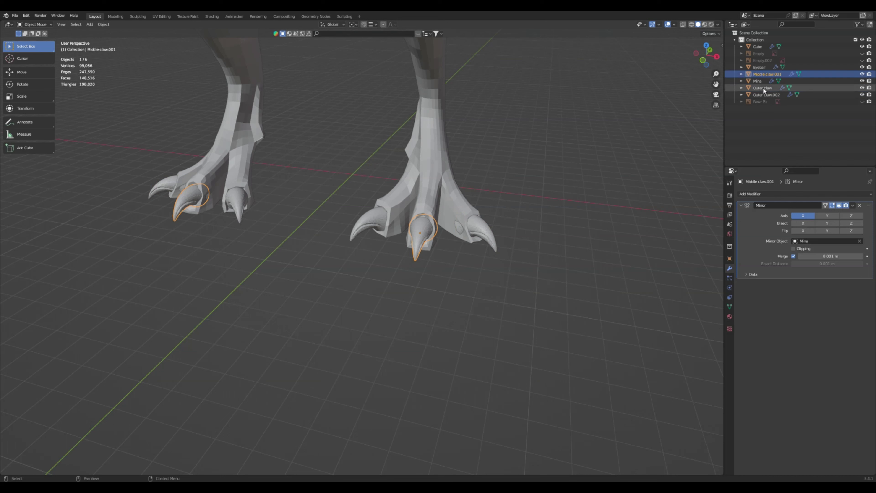
Rename the innermost toe's claw object by replacing "Outer" with "Inner", giving Inner claw.002
{"action": "left_click", "coordinate": [371, 227]}
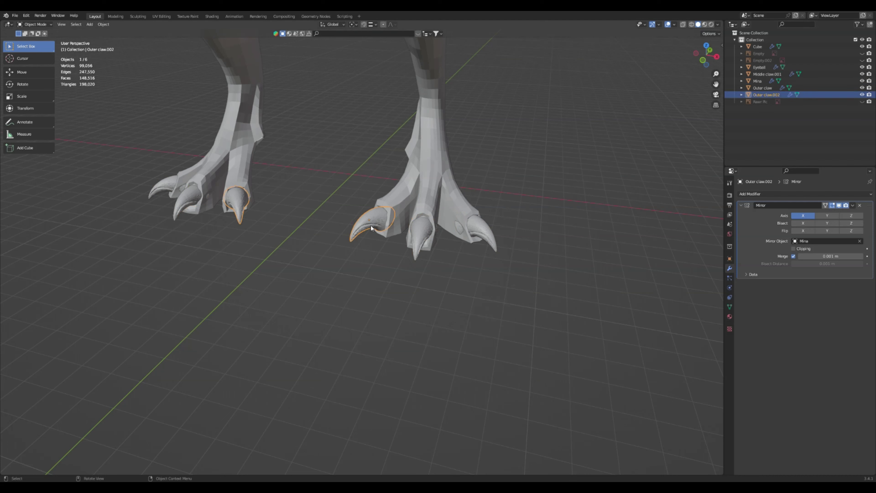
{"action": "double_click", "coordinate": [759, 94]}
{"action": "double_click", "coordinate": [760, 95]}
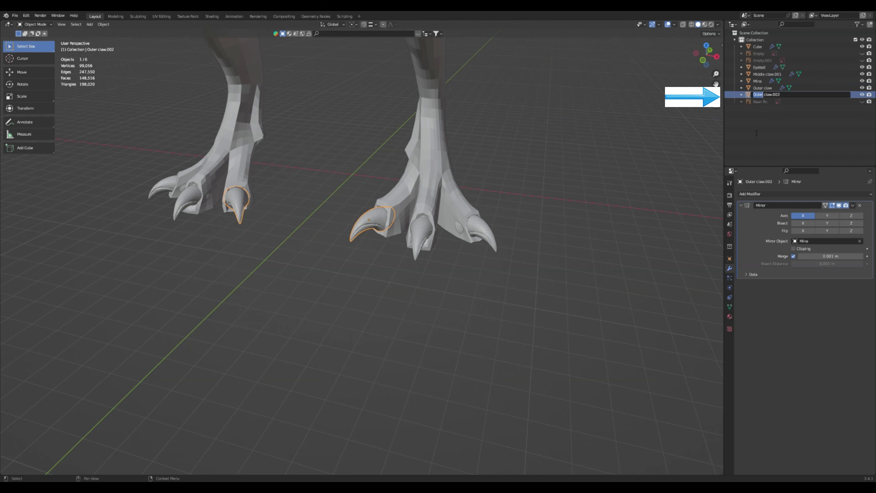
{"action": "type", "text": "Inner"}
{"action": "key", "text": "Return"}
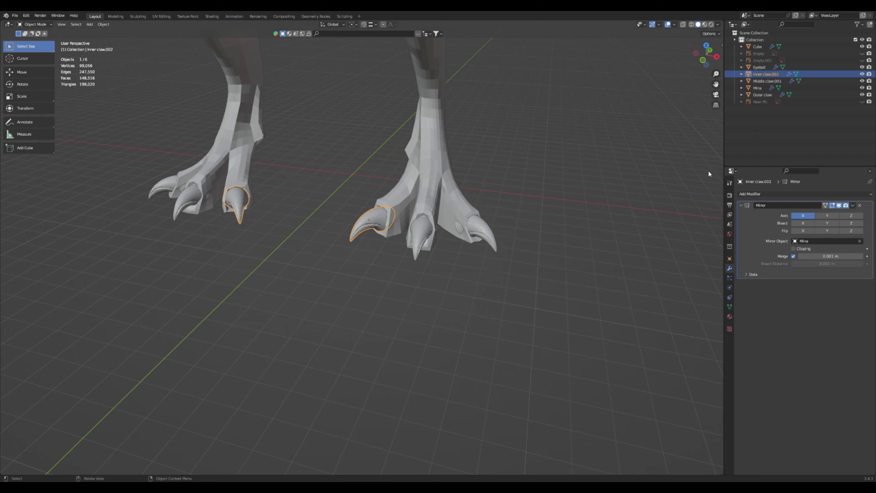
Remove the .002 suffix from the innermost claw's name so it reads Inner claw
{"action": "left_click", "coordinate": [608, 212]}
{"action": "left_click", "coordinate": [235, 197]}
{"action": "double_click", "coordinate": [776, 73]}
{"action": "key", "text": "End"}
{"action": "key", "text": "BackSpace"}
{"action": "key", "text": "BackSpace"}
{"action": "key", "text": "BackSpace"}
{"action": "key", "text": "BackSpace"}
Remove the .001 suffix from the middle claw's name so it reads Middle claw
{"action": "double_click", "coordinate": [784, 81]}
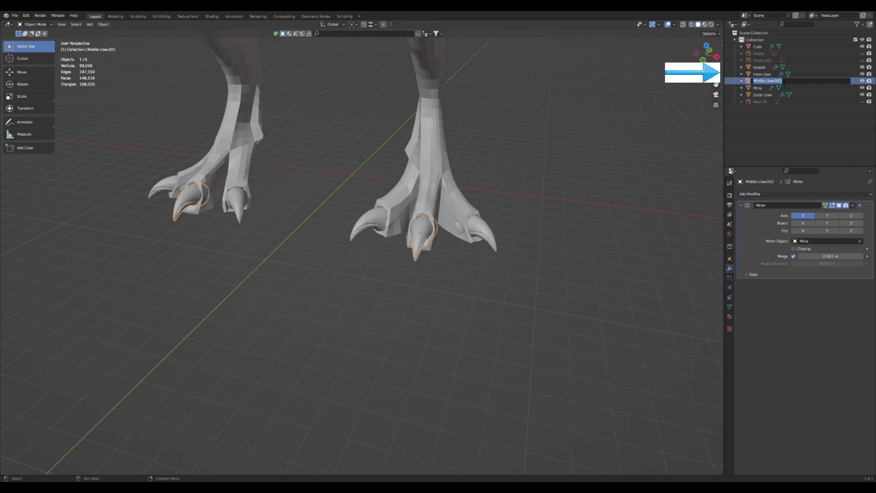
{"action": "key", "text": "End"}
{"action": "key", "text": "BackSpace"}
{"action": "key", "text": "BackSpace"}
{"action": "key", "text": "BackSpace"}
{"action": "key", "text": "BackSpace"}
{"action": "key", "text": "Return"}
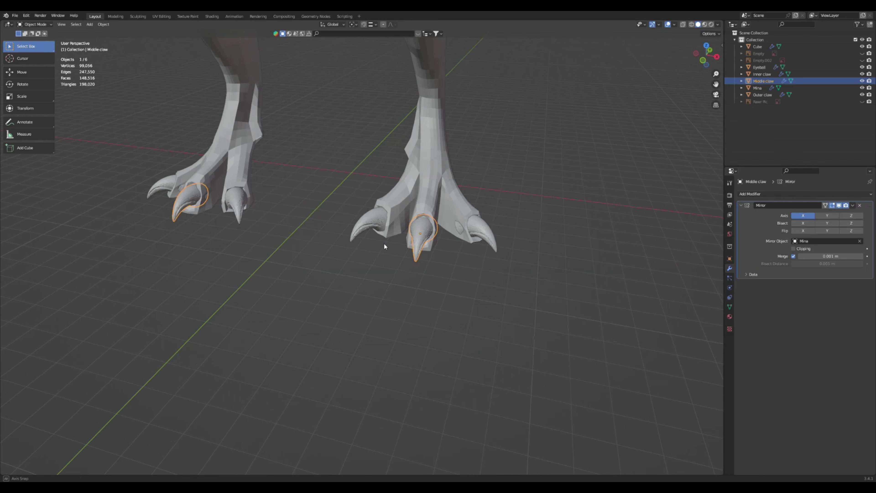
Select the T-rex body mesh and switch it to Sculpt Mode
{"action": "middle_click_drag", "start_coordinate": [391, 244], "coordinate": [416, 247]}
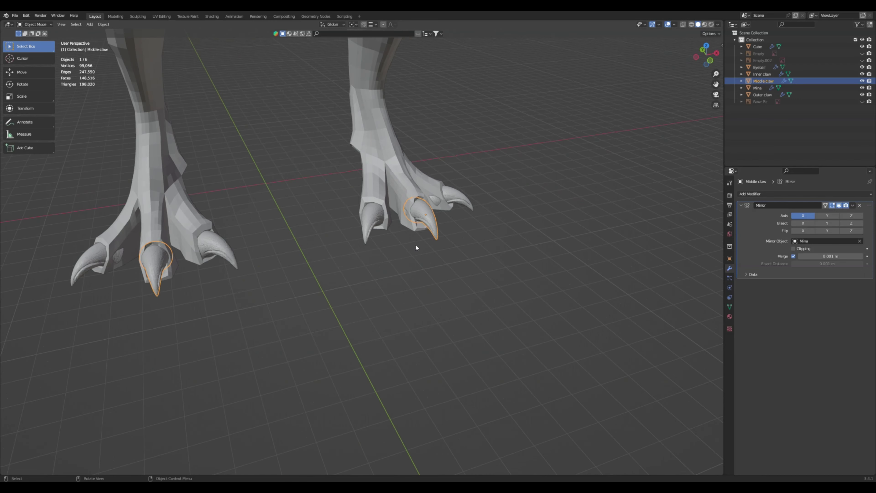
{"action": "left_click", "coordinate": [492, 208]}
{"action": "middle_click_drag", "start_coordinate": [505, 261], "coordinate": [436, 258]}
{"action": "scroll", "coordinate": [437, 258], "scroll_direction": "down", "scroll_amount": 4}
{"action": "scroll", "coordinate": [440, 256], "scroll_direction": "up", "scroll_amount": 8}
{"action": "scroll", "coordinate": [454, 269], "scroll_direction": "up", "scroll_amount": 3}
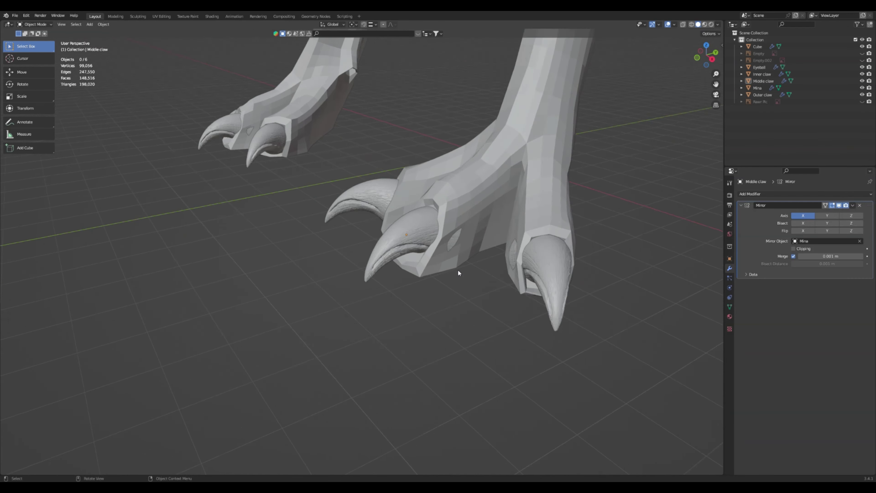
{"action": "middle_click_drag", "start_coordinate": [458, 270], "coordinate": [485, 262]}
{"action": "left_click", "coordinate": [517, 217]}
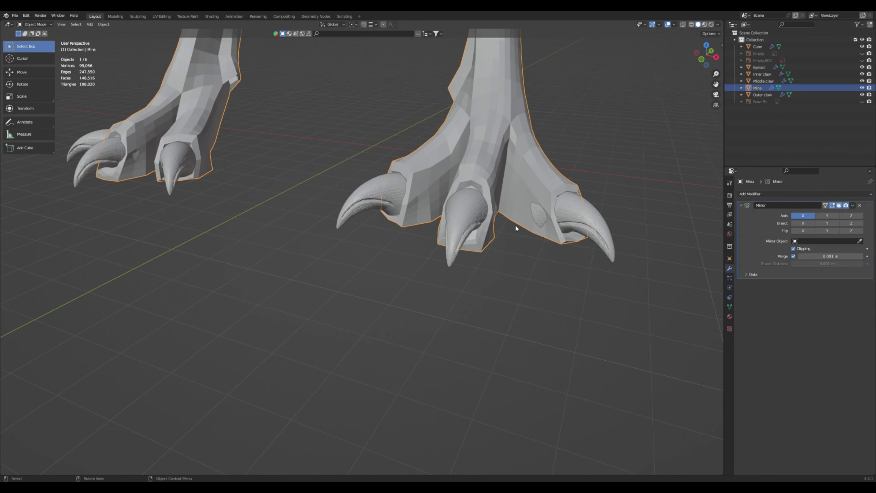
{"action": "left_click", "coordinate": [35, 24]}
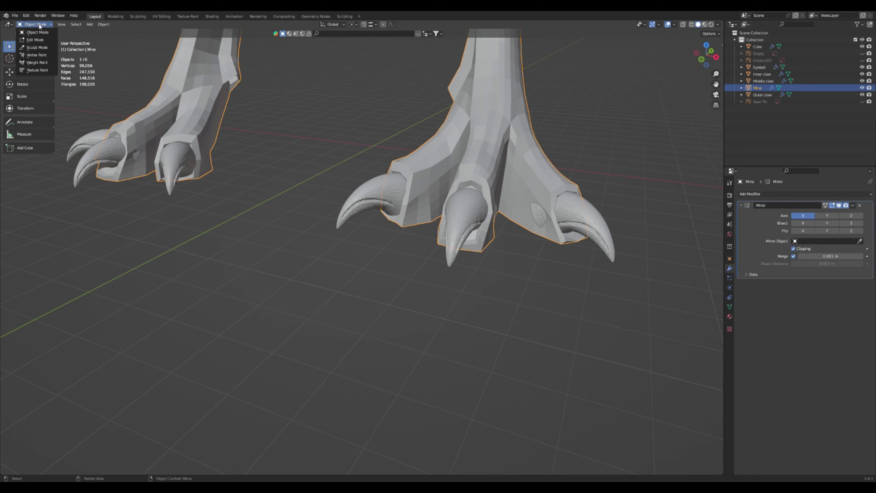
{"action": "left_click", "coordinate": [37, 48]}
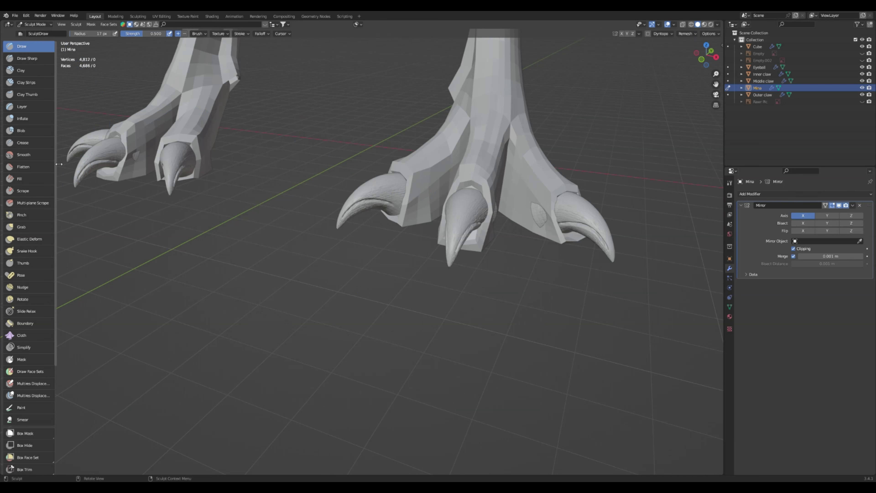
Narrow the sculpt toolbar to icon columns and widen it back to show the full brush names
{"action": "left_click_drag", "start_coordinate": [59, 164], "coordinate": [32, 161]}
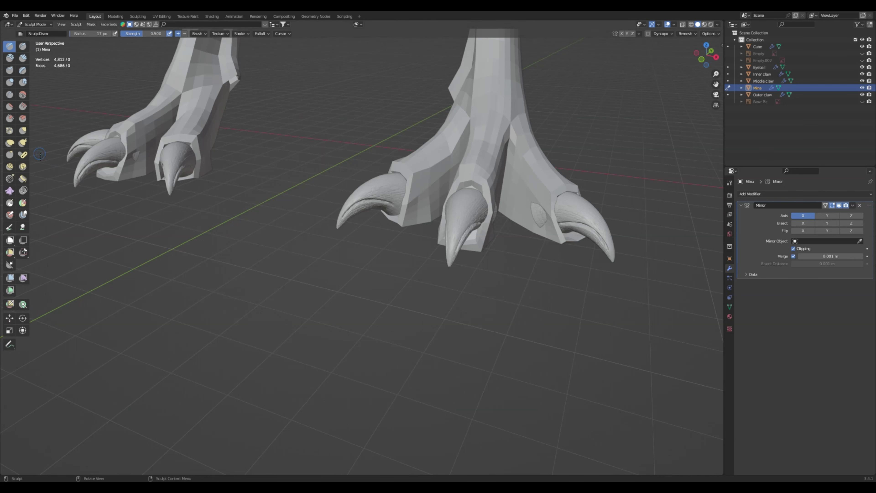
{"action": "left_click_drag", "start_coordinate": [33, 153], "coordinate": [20, 154]}
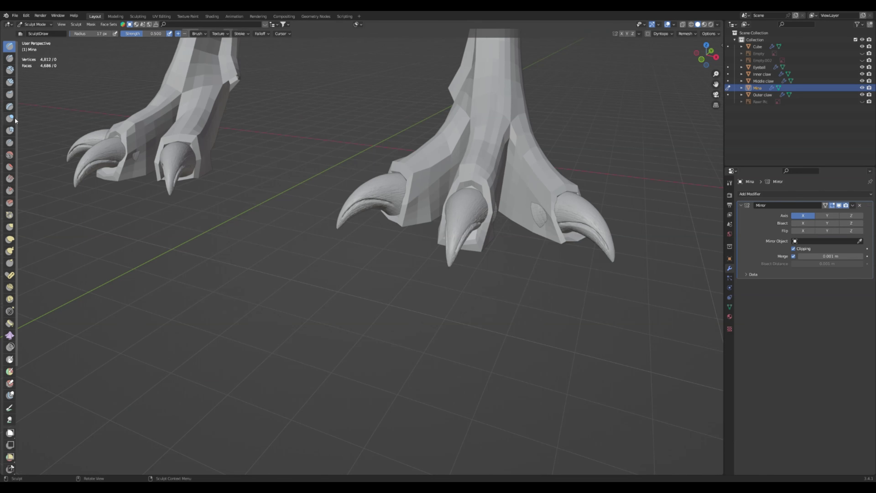
{"action": "left_click_drag", "start_coordinate": [16, 119], "coordinate": [63, 149]}
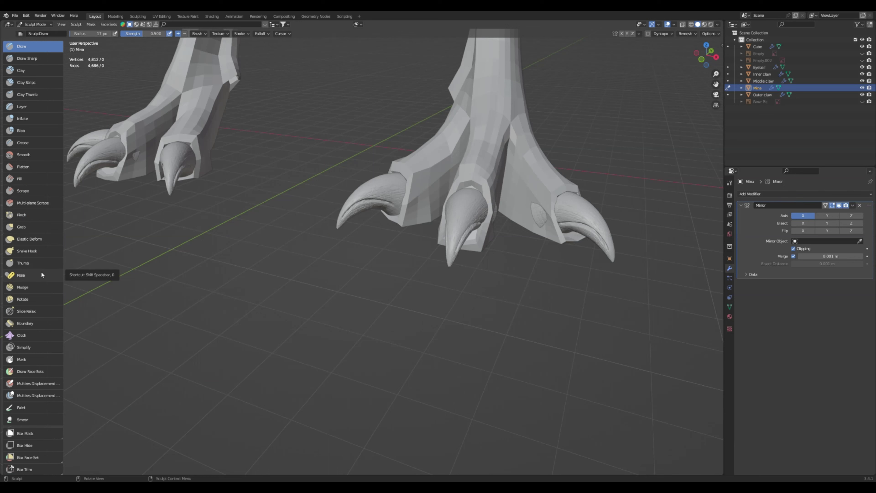
Choose the Grab brush and adjust its radius up and down, ending at 24 px
{"action": "left_click", "coordinate": [24, 230]}
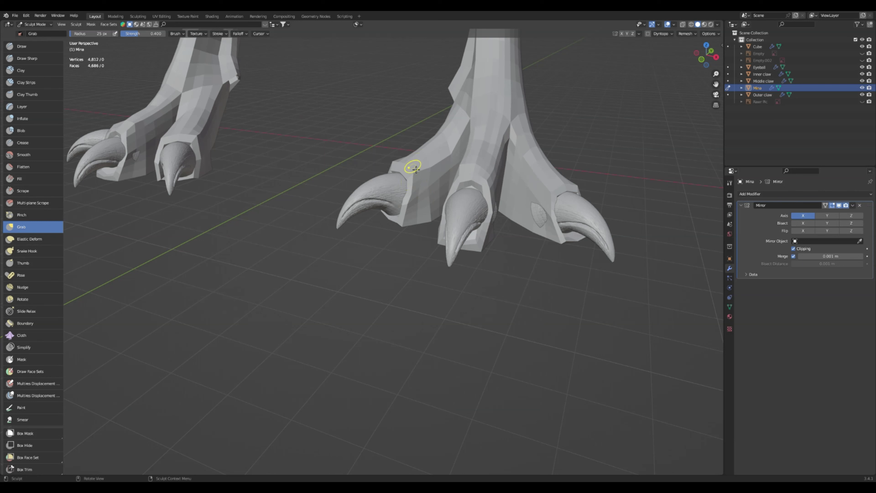
{"action": "key", "text": "bracketleft"}
{"action": "key", "text": "bracketright"}
{"action": "key", "text": "bracketright"}
{"action": "key", "text": "bracketright"}
{"action": "key", "text": "bracketright"}
{"action": "key", "text": "bracketright"}
{"action": "key", "text": "bracketright"}
{"action": "key", "text": "bracketright"}
{"action": "key", "text": "bracketright"}
{"action": "key", "text": "bracketleft"}
{"action": "key", "text": "bracketleft"}
{"action": "key", "text": "bracketleft"}
{"action": "key", "text": "bracketleft"}
{"action": "key", "text": "bracketleft"}
{"action": "key", "text": "bracketleft"}
{"action": "key", "text": "bracketleft"}
{"action": "key", "text": "bracketleft"}
{"action": "key", "text": "bracketright"}
{"action": "key", "text": "bracketright"}
{"action": "key", "text": "bracketright"}
{"action": "key", "text": "bracketright"}
{"action": "key", "text": "bracketright"}
{"action": "key", "text": "bracketright"}
{"action": "key", "text": "bracketright"}
Enable X-axis symmetry for sculpting the feet
{"action": "mouse_move", "coordinate": [462, 200]}
{"action": "middle_mouse_down"}
{"action": "mouse_move", "coordinate": [439, 197]}
{"action": "mouse_move", "coordinate": [417, 167]}
{"action": "middle_mouse_up"}
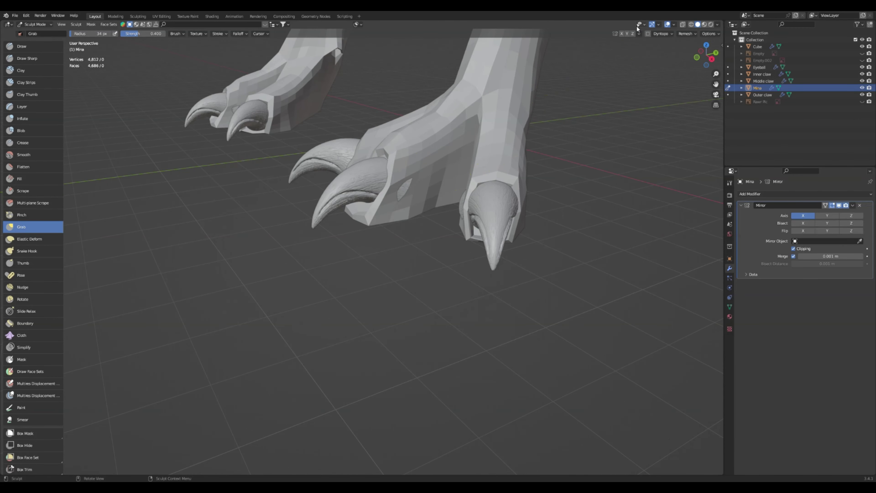
{"action": "left_click", "coordinate": [622, 34]}
{"action": "middle_click_drag", "start_coordinate": [485, 153], "coordinate": [583, 98]}
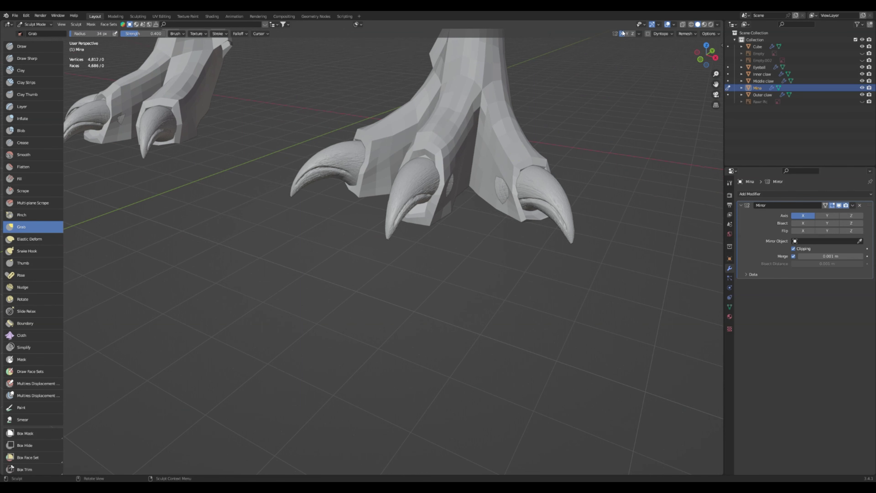
Enlarge the Grab brush to a 74 px radius and start pulling the middle toe's tip around its claw base
{"action": "middle_click_drag", "start_coordinate": [508, 149], "coordinate": [483, 162]}
{"action": "scroll", "coordinate": [482, 161], "scroll_direction": "down", "scroll_amount": 3}
{"action": "middle_click_drag", "start_coordinate": [438, 188], "coordinate": [527, 176], "text": "shift"}
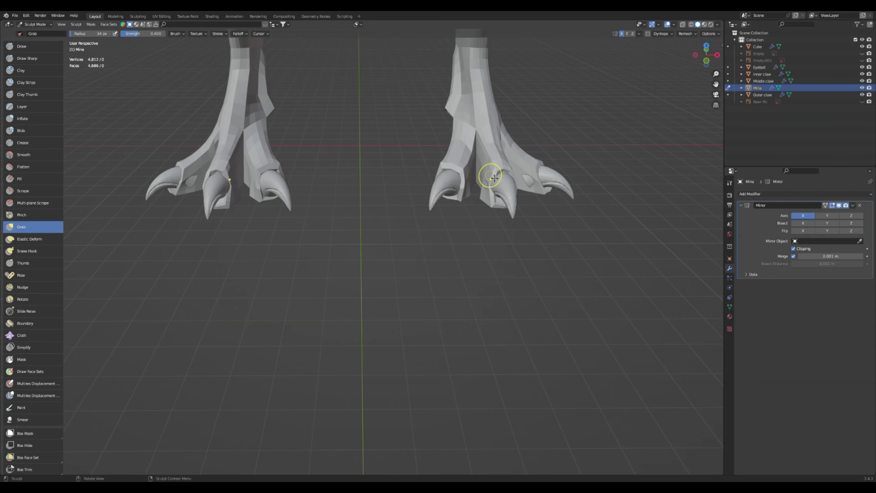
{"action": "middle_click_drag", "start_coordinate": [492, 178], "coordinate": [432, 126]}
{"action": "left_click_drag", "start_coordinate": [444, 237], "coordinate": [446, 223]}
{"action": "key", "text": "bracketright"}
{"action": "key", "text": "bracketright"}
{"action": "key", "text": "bracketright"}
{"action": "key", "text": "bracketright"}
{"action": "key", "text": "bracketright"}
{"action": "key", "text": "bracketright"}
{"action": "key", "text": "bracketright"}
{"action": "key", "text": "bracketright"}
{"action": "left_click_drag", "start_coordinate": [446, 223], "coordinate": [428, 197]}
Pull the middle toe's sides and upper rim closely around the claw so its base no longer pokes through
{"action": "mouse_move", "coordinate": [413, 201]}
{"action": "middle_mouse_down"}
{"action": "mouse_move", "coordinate": [438, 173]}
{"action": "mouse_move", "coordinate": [455, 181]}
{"action": "middle_mouse_up"}
{"action": "left_click_drag", "start_coordinate": [474, 170], "coordinate": [475, 215]}
{"action": "middle_click_drag", "start_coordinate": [457, 180], "coordinate": [483, 185]}
{"action": "left_click_drag", "start_coordinate": [483, 185], "coordinate": [494, 167]}
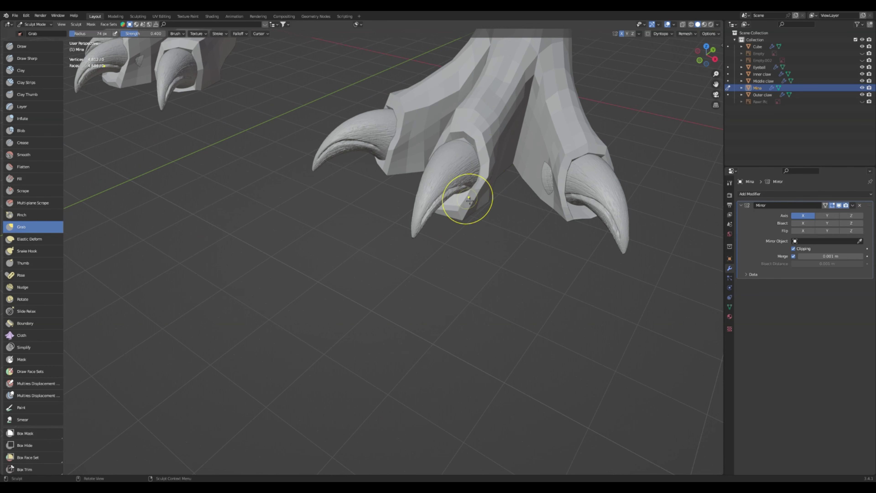
{"action": "middle_click_drag", "start_coordinate": [470, 196], "coordinate": [496, 175]}
{"action": "left_click_drag", "start_coordinate": [499, 172], "coordinate": [509, 144]}
{"action": "middle_click_drag", "start_coordinate": [508, 144], "coordinate": [514, 141]}
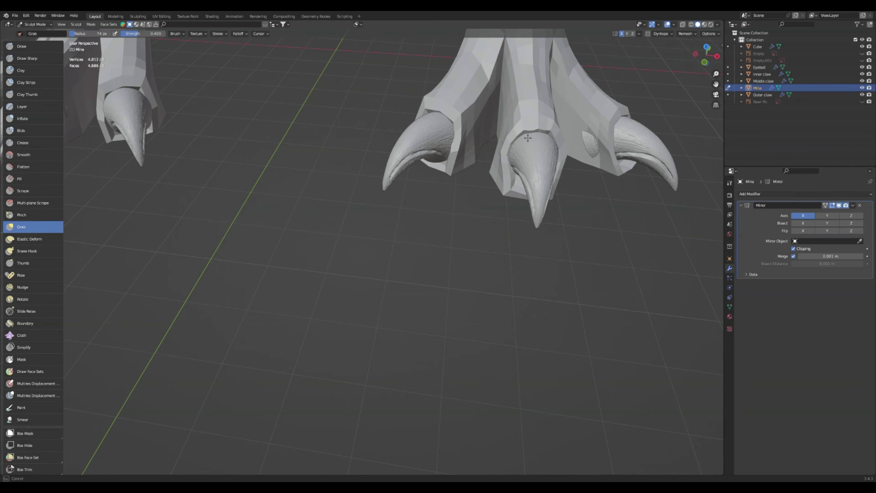
Grab the outer toe's side and end outward so the skin covers the base of its claw
{"action": "mouse_move", "coordinate": [509, 190]}
{"action": "middle_mouse_down"}
{"action": "mouse_move", "coordinate": [527, 178]}
{"action": "mouse_move", "coordinate": [464, 192]}
{"action": "mouse_move", "coordinate": [469, 98]}
{"action": "mouse_move", "coordinate": [460, 171]}
{"action": "mouse_move", "coordinate": [428, 166]}
{"action": "mouse_move", "coordinate": [420, 156]}
{"action": "mouse_move", "coordinate": [430, 171]}
{"action": "middle_mouse_up"}
{"action": "left_click_drag", "start_coordinate": [509, 224], "coordinate": [515, 230]}
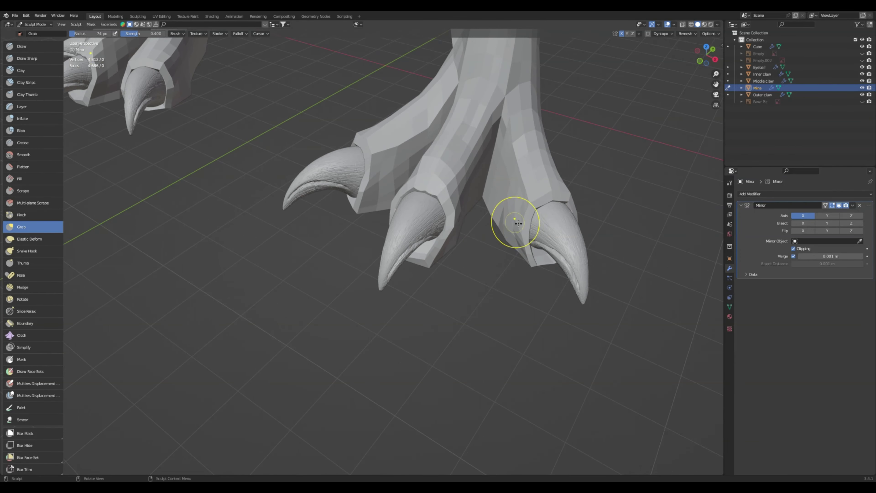
{"action": "middle_click_drag", "start_coordinate": [512, 209], "coordinate": [464, 196]}
{"action": "left_click_drag", "start_coordinate": [368, 231], "coordinate": [352, 246]}
{"action": "left_click_drag", "start_coordinate": [360, 216], "coordinate": [361, 211]}
{"action": "left_click_drag", "start_coordinate": [358, 195], "coordinate": [356, 191]}
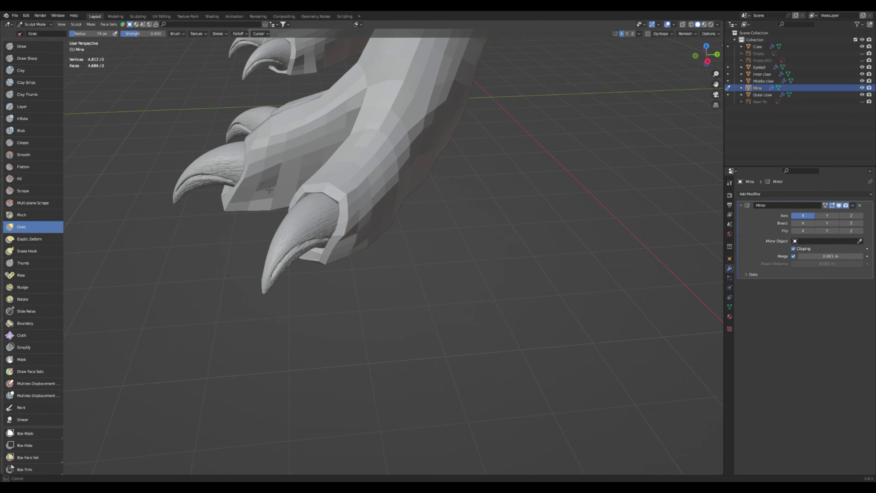
{"action": "mouse_move", "coordinate": [267, 191]}
{"action": "middle_mouse_down"}
{"action": "mouse_move", "coordinate": [411, 205]}
{"action": "mouse_move", "coordinate": [393, 205]}
{"action": "middle_mouse_up"}
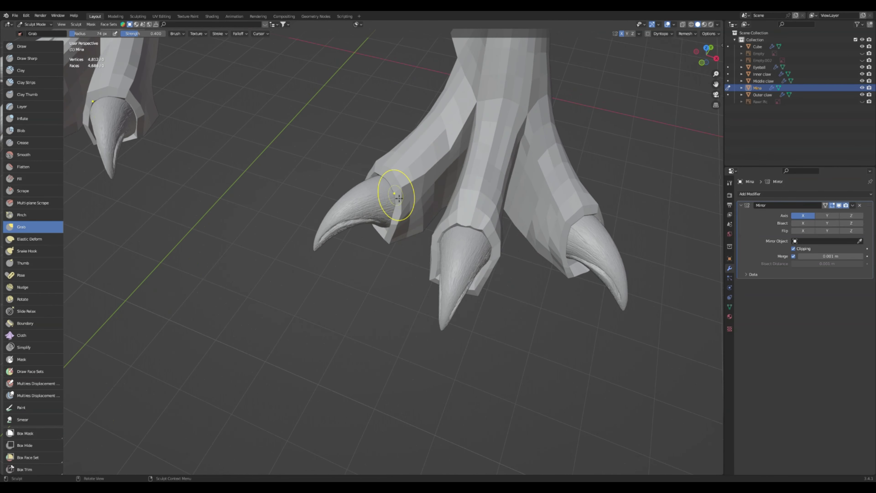
Examine the reshaped foot and body mesh in Edit Mode, and return to Object Mode
{"action": "left_click", "coordinate": [41, 25]}
{"action": "left_click", "coordinate": [46, 41]}
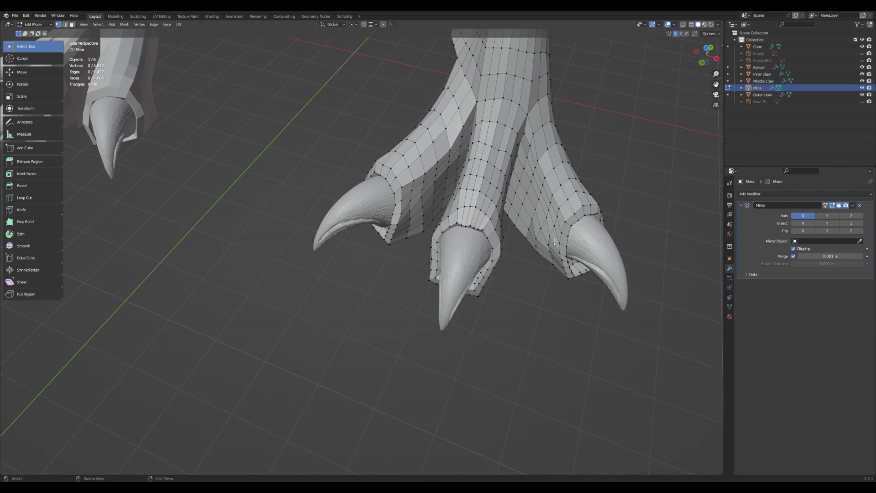
{"action": "scroll", "coordinate": [519, 239], "scroll_direction": "down", "scroll_amount": 4}
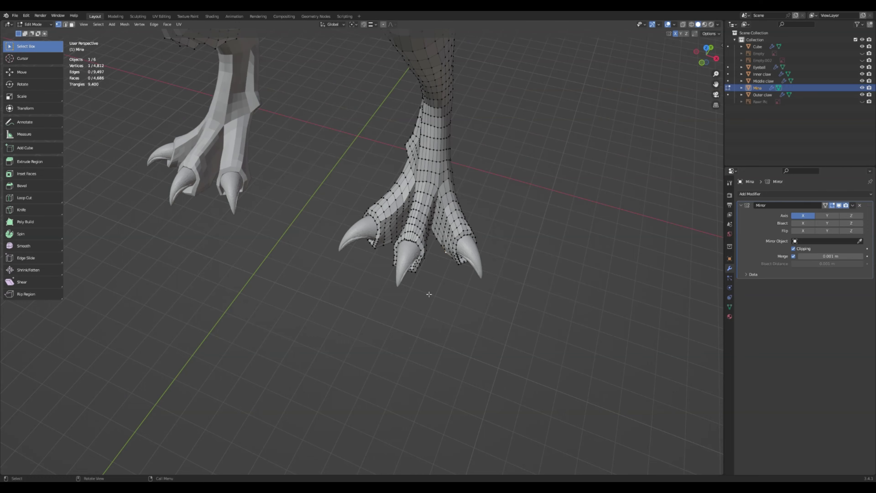
{"action": "middle_click_drag", "start_coordinate": [428, 294], "coordinate": [480, 183]}
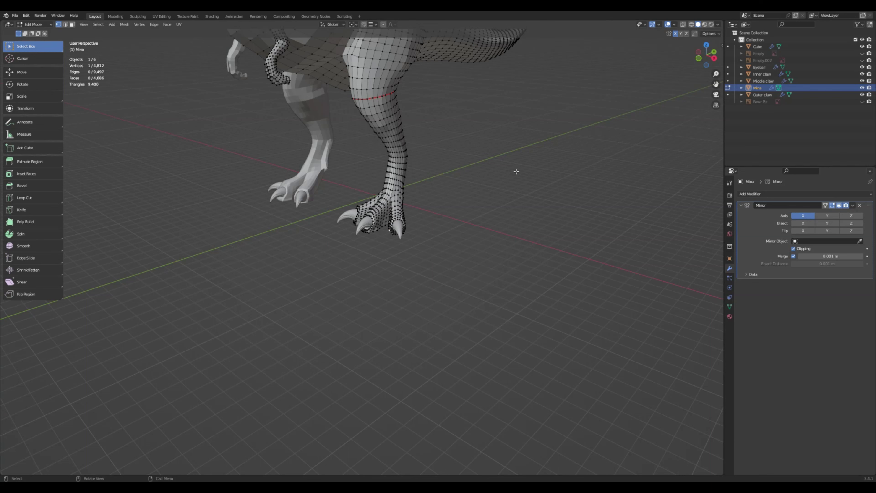
{"action": "middle_click_drag", "start_coordinate": [434, 177], "coordinate": [471, 212]}
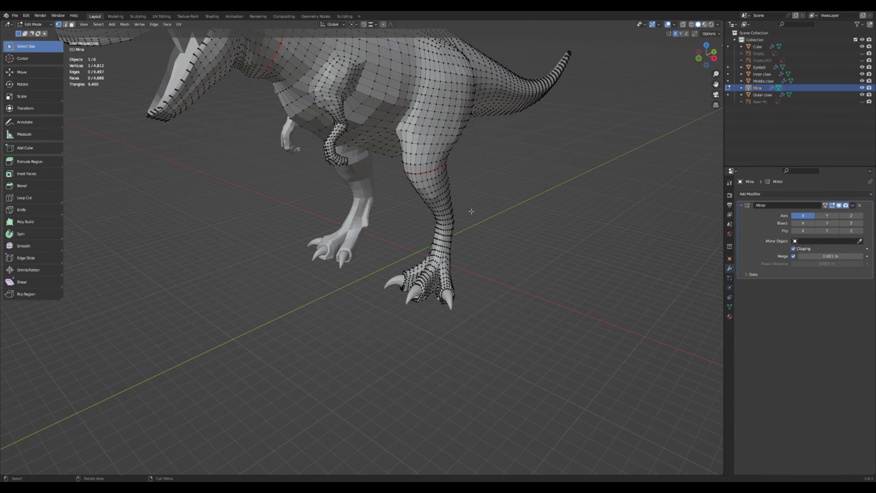
{"action": "middle_click_drag", "start_coordinate": [471, 211], "coordinate": [490, 217]}
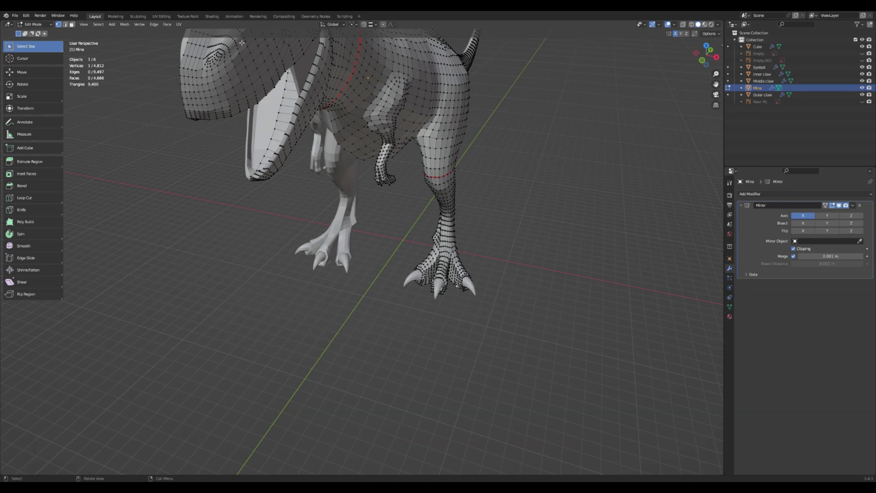
{"action": "left_click", "coordinate": [34, 24]}
{"action": "left_click", "coordinate": [34, 31]}
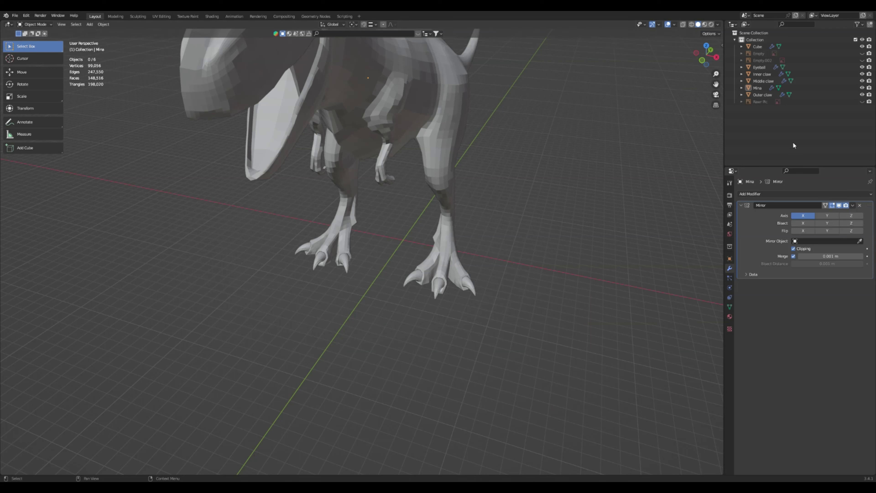
Hide the outer, middle and inner claw objects so only the body's feet show
{"action": "left_click", "coordinate": [862, 94]}
{"action": "left_click", "coordinate": [862, 81]}
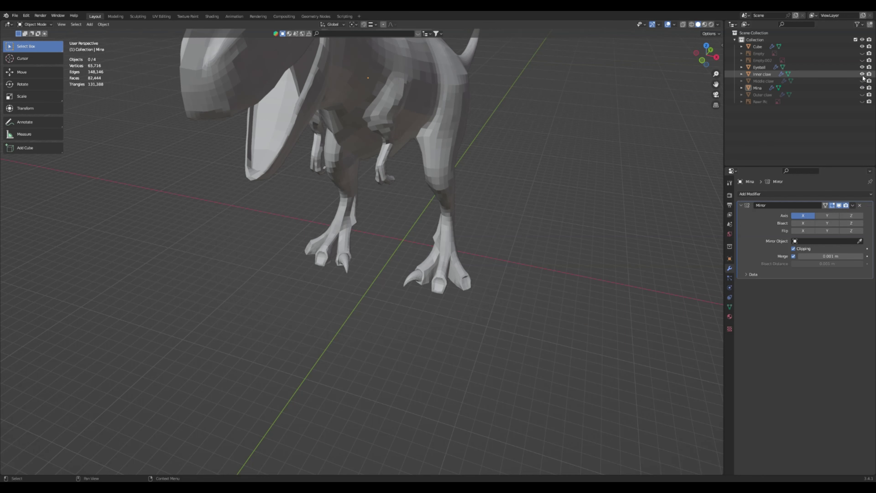
{"action": "left_click", "coordinate": [863, 74]}
Enter Edit Mode on the body mesh, align to the front view and turn on X-ray
{"action": "middle_click_drag", "start_coordinate": [514, 212], "coordinate": [483, 216]}
{"action": "scroll", "coordinate": [286, 164], "scroll_direction": "down", "scroll_amount": 4}
{"action": "scroll", "coordinate": [285, 169], "scroll_direction": "up", "scroll_amount": 5}
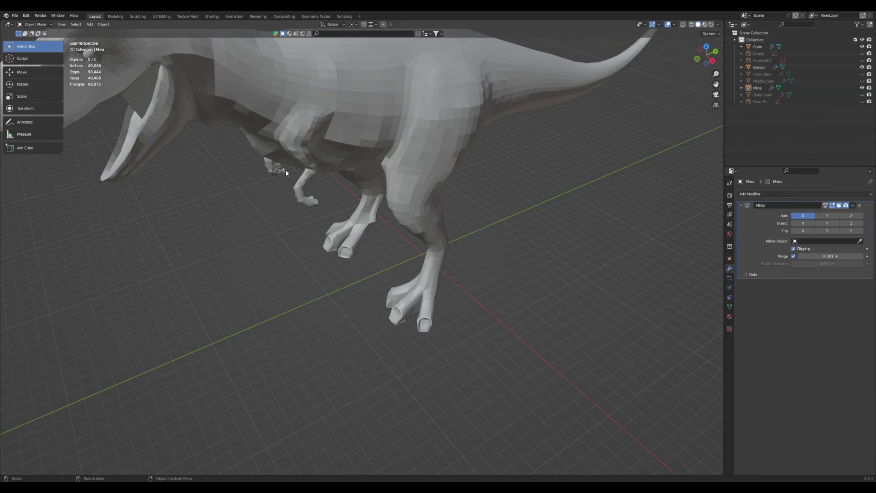
{"action": "middle_click_drag", "start_coordinate": [286, 171], "coordinate": [299, 157]}
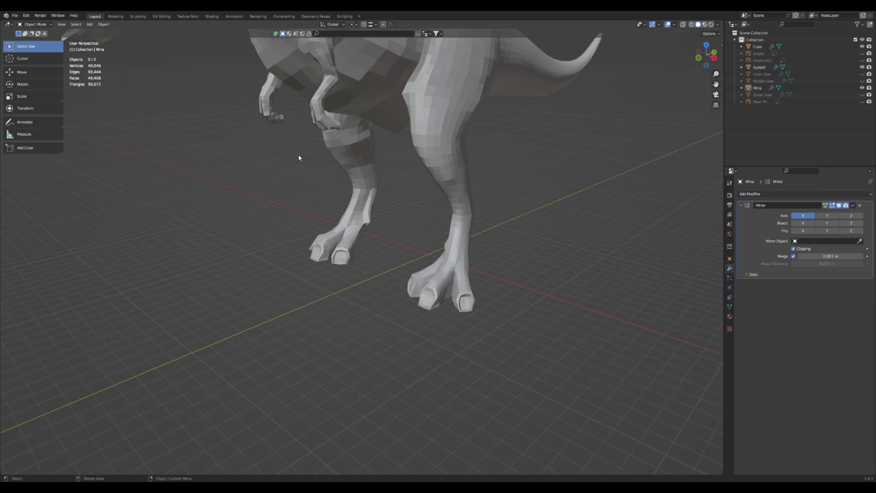
{"action": "middle_click_drag", "start_coordinate": [303, 153], "coordinate": [333, 151]}
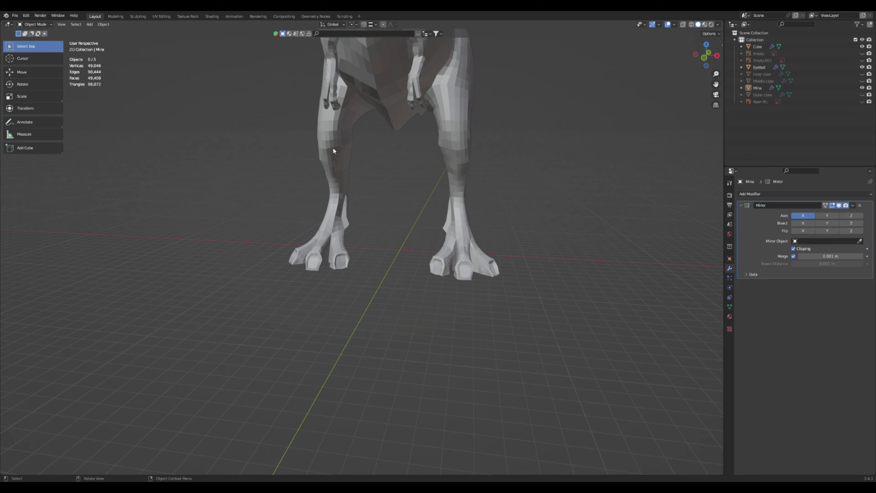
{"action": "middle_click_drag", "start_coordinate": [436, 188], "coordinate": [382, 180]}
{"action": "left_click", "coordinate": [32, 24]}
{"action": "left_click", "coordinate": [38, 39]}
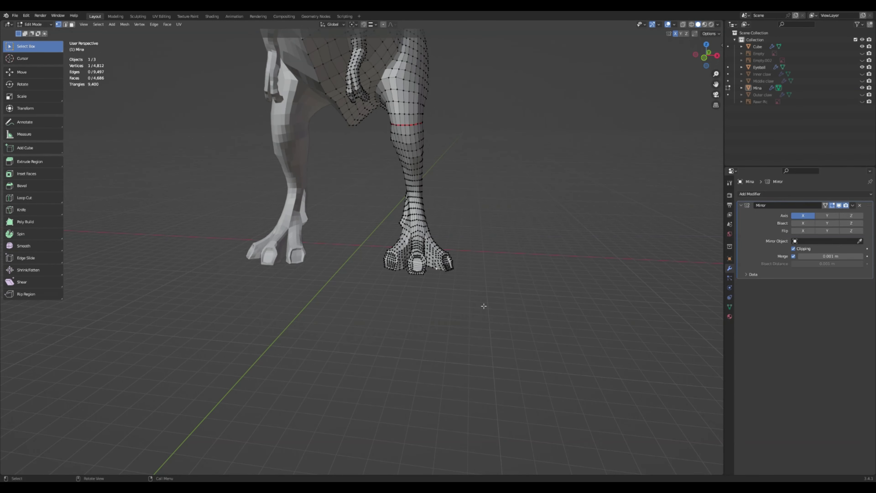
{"action": "left_click", "coordinate": [704, 58]}
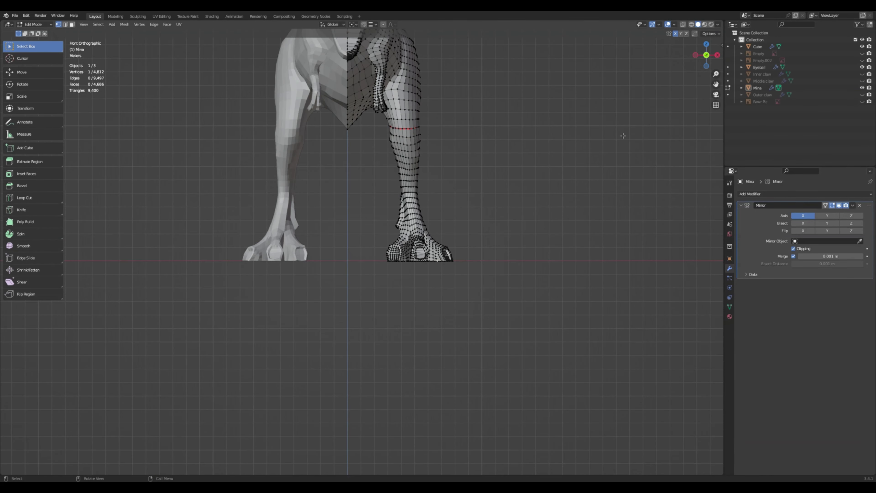
{"action": "left_click", "coordinate": [682, 24]}
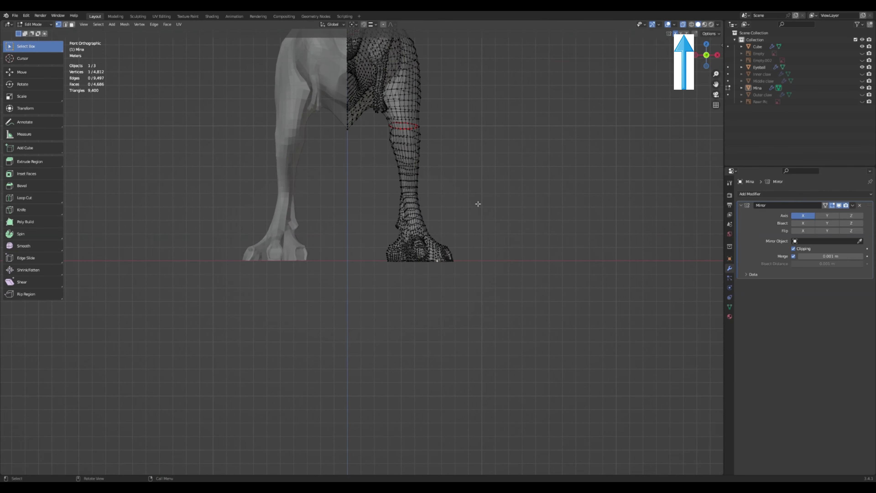
{"action": "middle_click_drag", "start_coordinate": [480, 202], "coordinate": [433, 209]}
{"action": "left_click_drag", "start_coordinate": [416, 180], "coordinate": [429, 212]}
{"action": "middle_click_drag", "start_coordinate": [459, 224], "coordinate": [547, 224]}
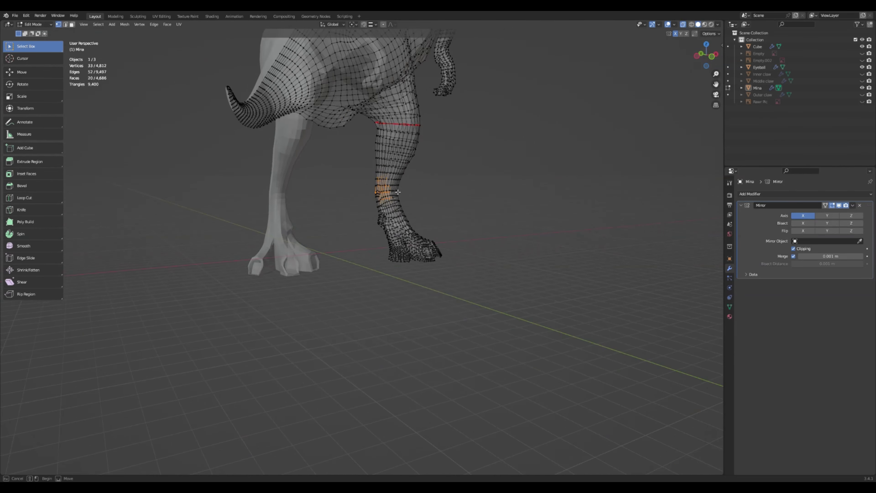
{"action": "left_click_drag", "start_coordinate": [402, 198], "coordinate": [405, 204]}
{"action": "middle_click_drag", "start_coordinate": [407, 203], "coordinate": [449, 221]}
{"action": "left_click", "coordinate": [705, 57]}
{"action": "left_click_drag", "start_coordinate": [371, 168], "coordinate": [431, 210]}
{"action": "middle_click_drag", "start_coordinate": [471, 218], "coordinate": [537, 225]}
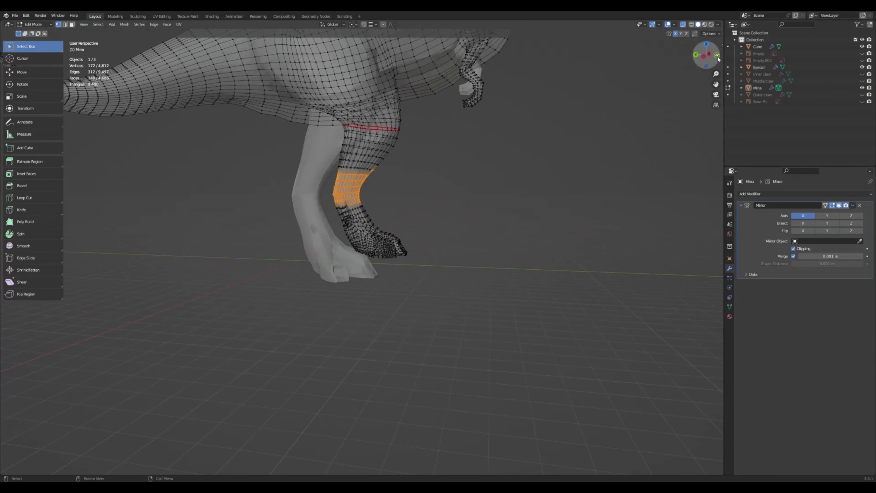
Clear the selection and box-select the whole lower leg and foot through the mesh in front view
{"action": "left_click", "coordinate": [717, 56]}
{"action": "left_click", "coordinate": [473, 200]}
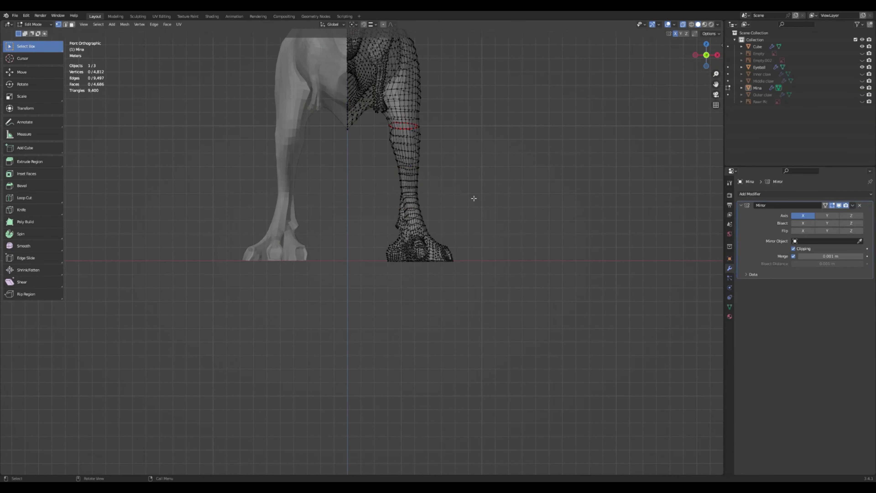
{"action": "left_click_drag", "start_coordinate": [386, 147], "coordinate": [485, 280]}
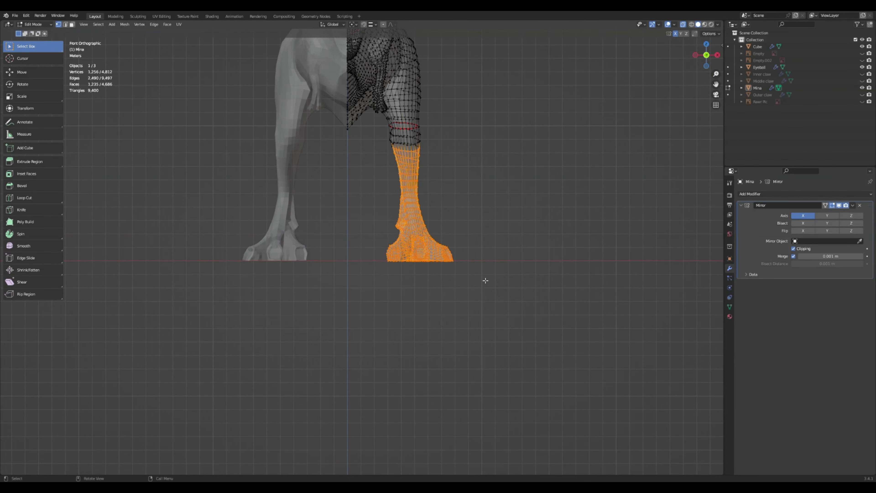
{"action": "middle_click_drag", "start_coordinate": [489, 242], "coordinate": [440, 256]}
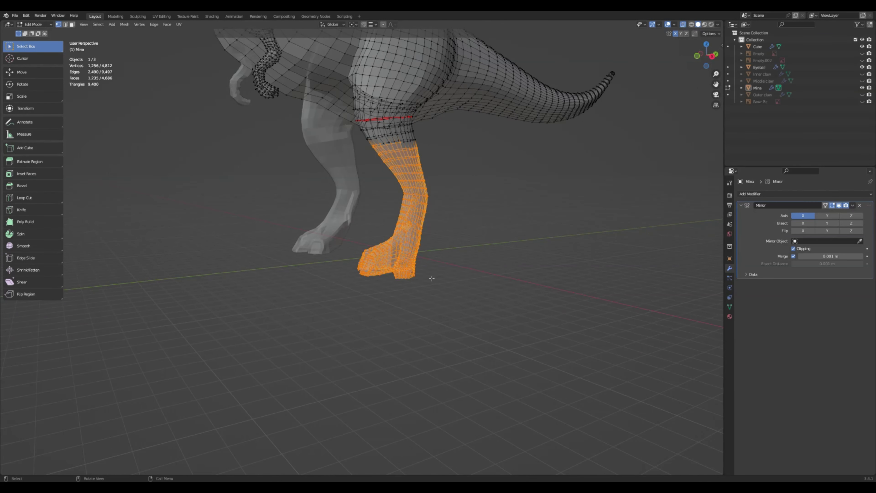
Subdivide the selected lower leg and foot twice, with one cut each time
{"action": "key", "text": "q"}
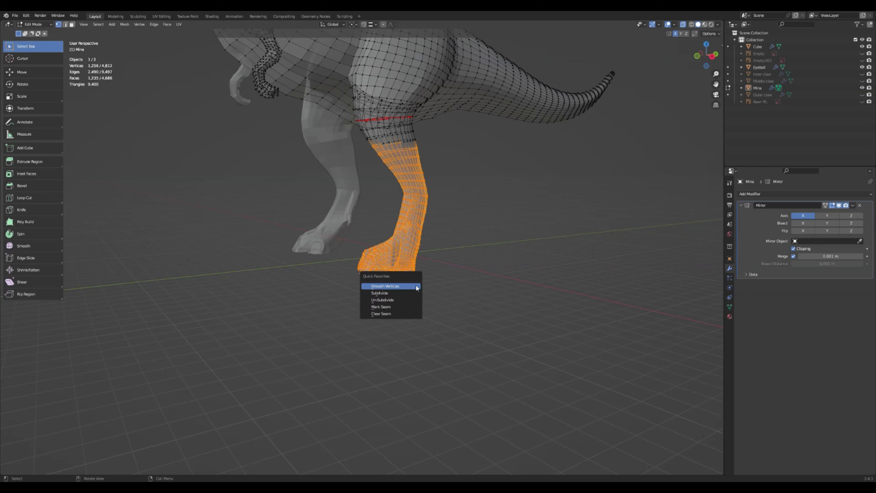
{"action": "left_click", "coordinate": [155, 25]}
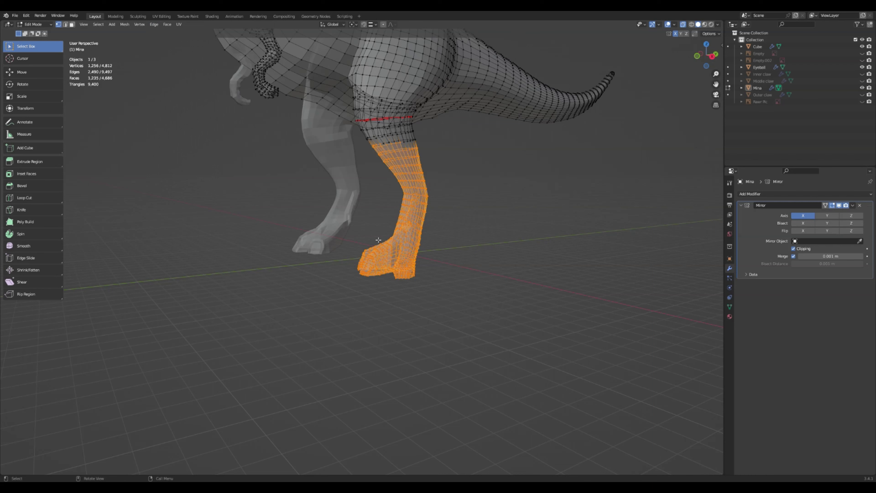
{"action": "middle_click_drag", "start_coordinate": [407, 291], "coordinate": [452, 297]}
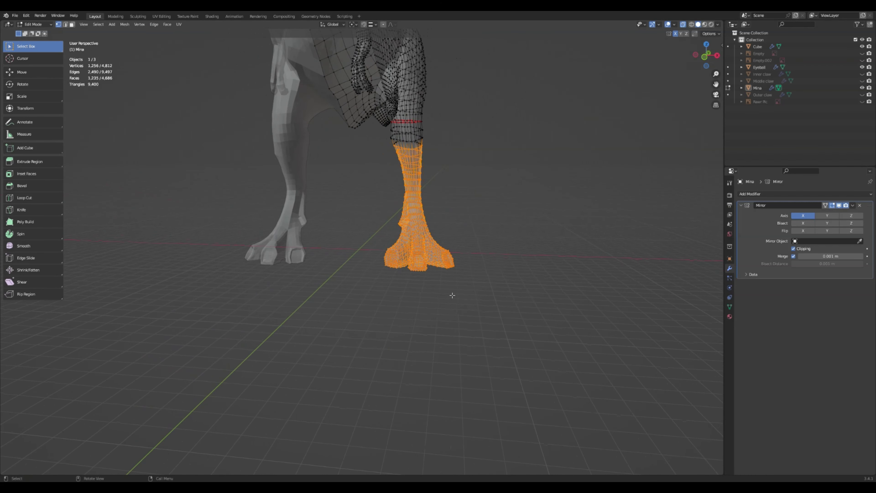
{"action": "key", "text": "q"}
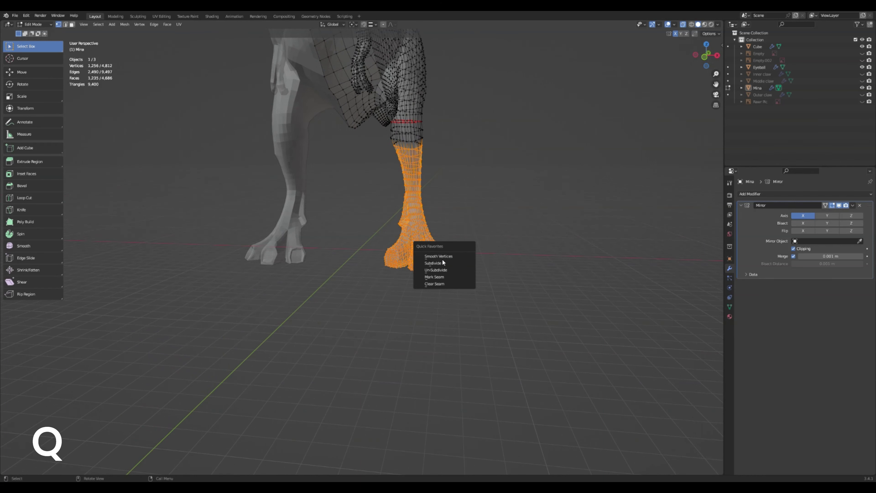
{"action": "left_click", "coordinate": [449, 264]}
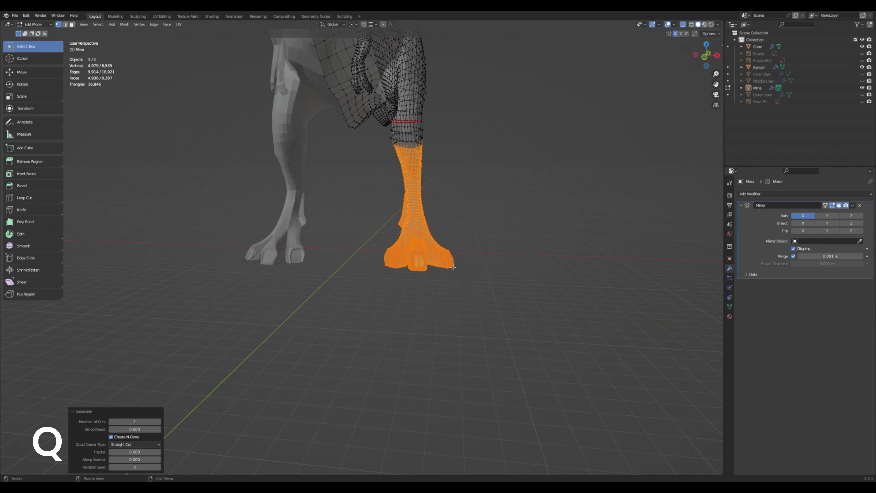
{"action": "middle_click_drag", "start_coordinate": [470, 257], "coordinate": [420, 270]}
{"action": "scroll", "coordinate": [420, 270], "scroll_direction": "up", "scroll_amount": 6}
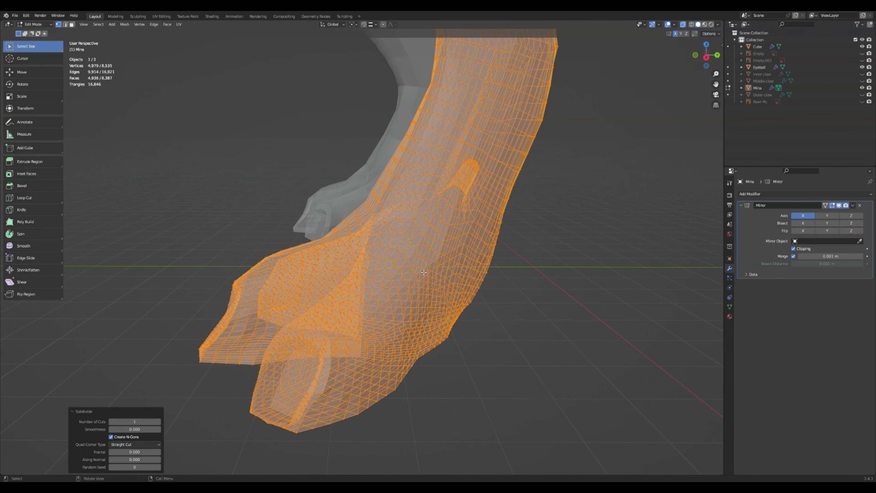
{"action": "key", "text": "q"}
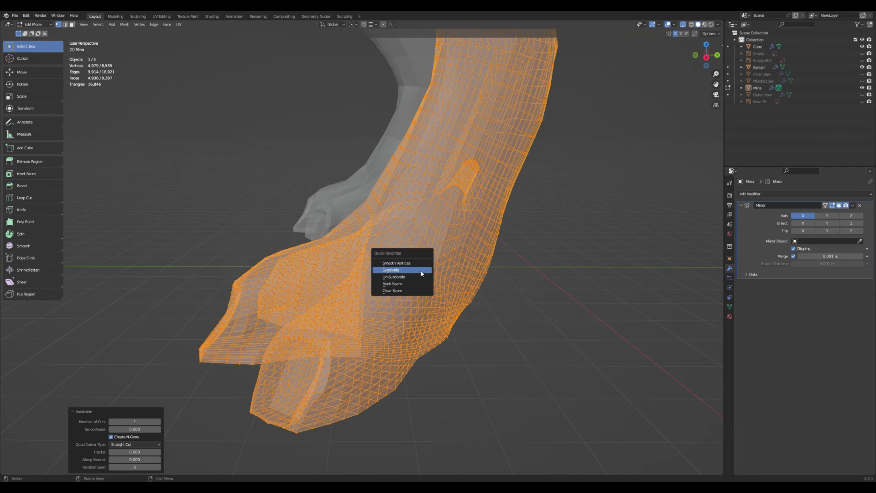
{"action": "left_click", "coordinate": [421, 269]}
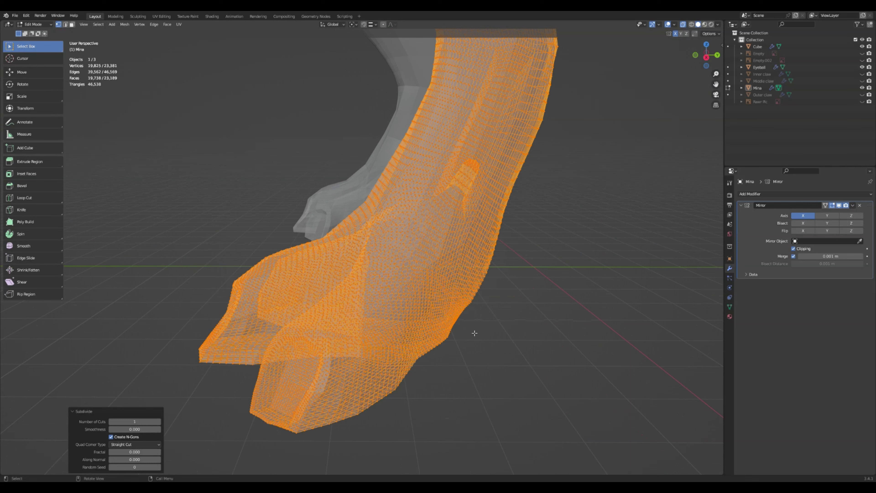
Deselect the mesh, switch to Sculpt Mode and turn off X-ray
{"action": "left_click", "coordinate": [435, 331]}
{"action": "scroll", "coordinate": [429, 326], "scroll_direction": "down", "scroll_amount": 4}
{"action": "middle_click_drag", "start_coordinate": [426, 323], "coordinate": [465, 319]}
{"action": "left_click", "coordinate": [41, 24]}
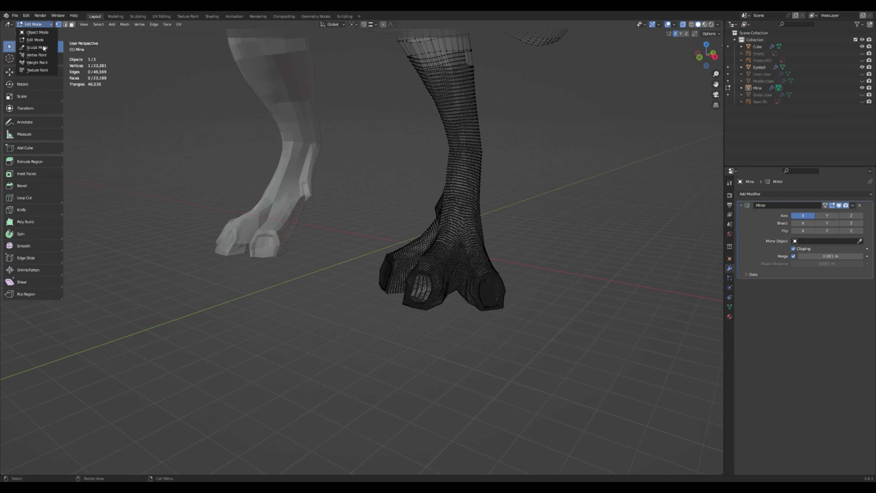
{"action": "left_click", "coordinate": [34, 50]}
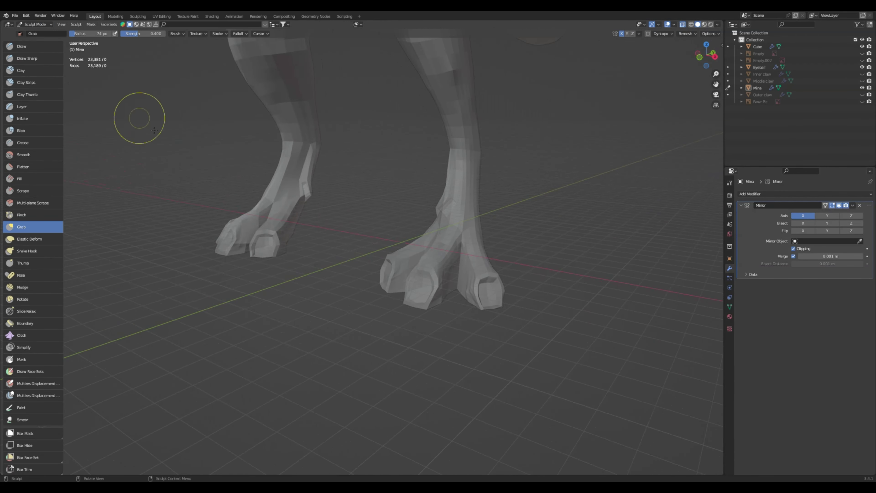
{"action": "left_click", "coordinate": [682, 25]}
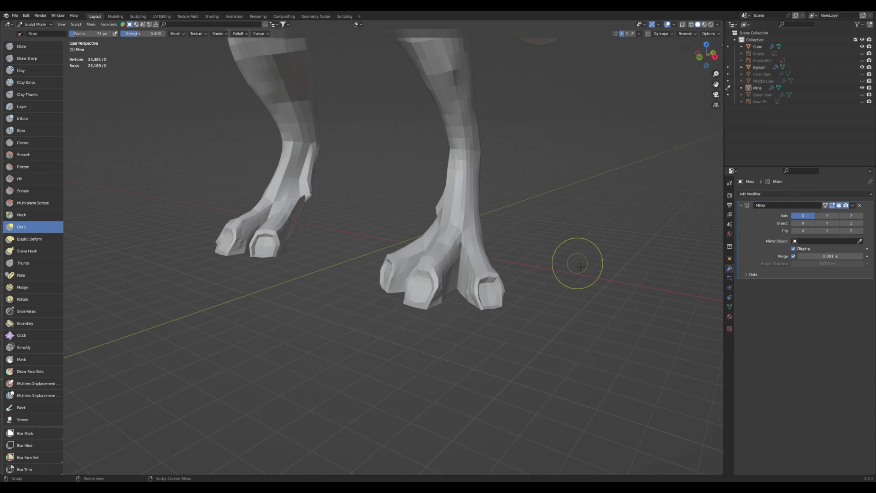
Reduce the brush radius to 37 px for smoothing the lower leg
{"action": "mouse_move", "coordinate": [453, 158]}
{"action": "middle_mouse_down", "text": "shift"}
{"action": "mouse_move", "coordinate": [438, 204]}
{"action": "mouse_move", "coordinate": [431, 171]}
{"action": "middle_mouse_up", "text": "shift"}
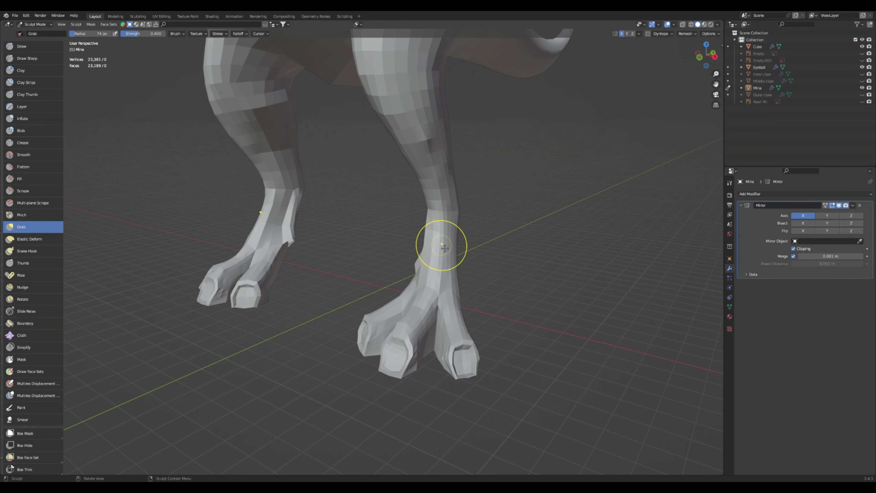
{"action": "key", "text": "bracketleft"}
{"action": "key", "text": "bracketleft"}
{"action": "key", "text": "bracketleft"}
{"action": "key", "text": "bracketleft"}
{"action": "key", "text": "bracketleft"}
{"action": "key", "text": "bracketleft"}
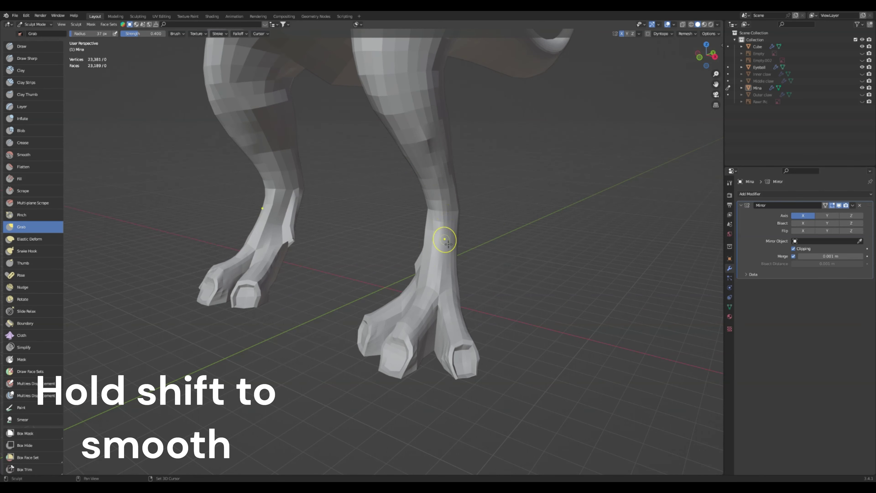
Smooth the facets along the front and sides of the lower leg and ankle
{"action": "left_click_drag", "start_coordinate": [444, 209], "coordinate": [438, 238], "text": "shift"}
{"action": "left_click_drag", "start_coordinate": [438, 238], "coordinate": [441, 216], "text": "shift"}
{"action": "middle_click_drag", "start_coordinate": [441, 216], "coordinate": [465, 218]}
{"action": "mouse_move", "coordinate": [445, 243]}
{"action": "left_mouse_down", "text": "shift"}
{"action": "mouse_move", "coordinate": [427, 209]}
{"action": "mouse_move", "coordinate": [446, 210]}
{"action": "mouse_move", "coordinate": [439, 192]}
{"action": "left_mouse_up", "text": "shift"}
{"action": "middle_click_drag", "start_coordinate": [438, 191], "coordinate": [437, 143]}
{"action": "left_click_drag", "start_coordinate": [425, 227], "coordinate": [419, 211], "text": "shift"}
Smooth the back of the lower leg, the sides of the foot and the tops of the toes
{"action": "mouse_move", "coordinate": [409, 231]}
{"action": "middle_mouse_down"}
{"action": "mouse_move", "coordinate": [464, 192]}
{"action": "mouse_move", "coordinate": [436, 228]}
{"action": "middle_mouse_up"}
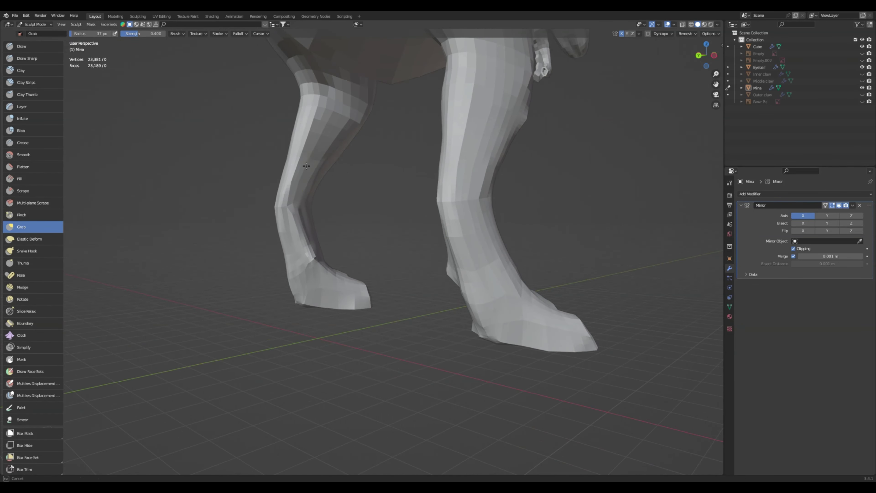
{"action": "middle_click_drag", "start_coordinate": [290, 228], "coordinate": [333, 293]}
{"action": "mouse_move", "coordinate": [334, 343]}
{"action": "middle_mouse_down"}
{"action": "mouse_move", "coordinate": [348, 221]}
{"action": "mouse_move", "coordinate": [316, 264]}
{"action": "middle_mouse_up"}
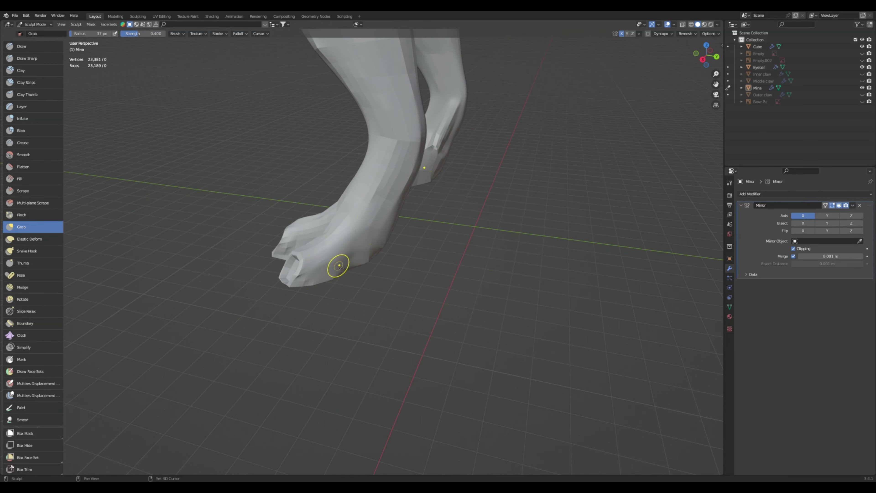
{"action": "middle_click_drag", "start_coordinate": [337, 231], "coordinate": [393, 237]}
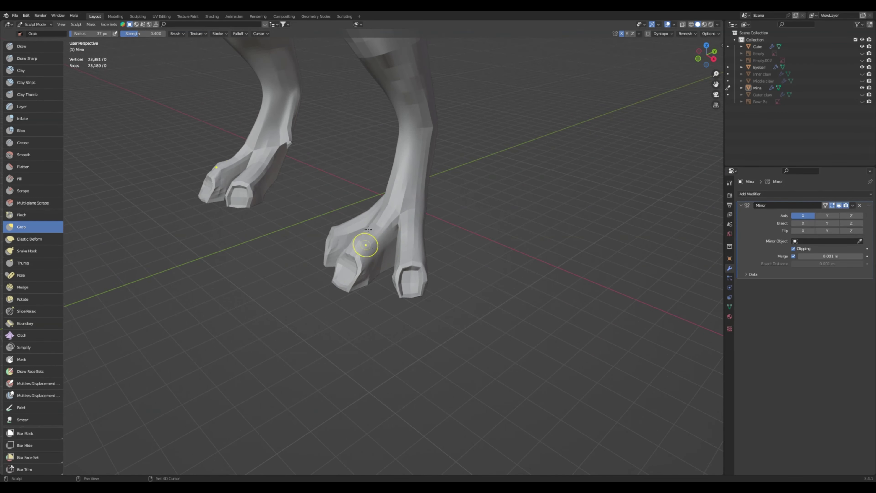
{"action": "mouse_move", "coordinate": [367, 210]}
{"action": "middle_mouse_down"}
{"action": "mouse_move", "coordinate": [409, 186]}
{"action": "mouse_move", "coordinate": [417, 201]}
{"action": "mouse_move", "coordinate": [378, 218]}
{"action": "middle_mouse_up"}
{"action": "middle_click_drag", "start_coordinate": [367, 186], "coordinate": [322, 168]}
{"action": "left_click_drag", "start_coordinate": [341, 208], "coordinate": [336, 199]}
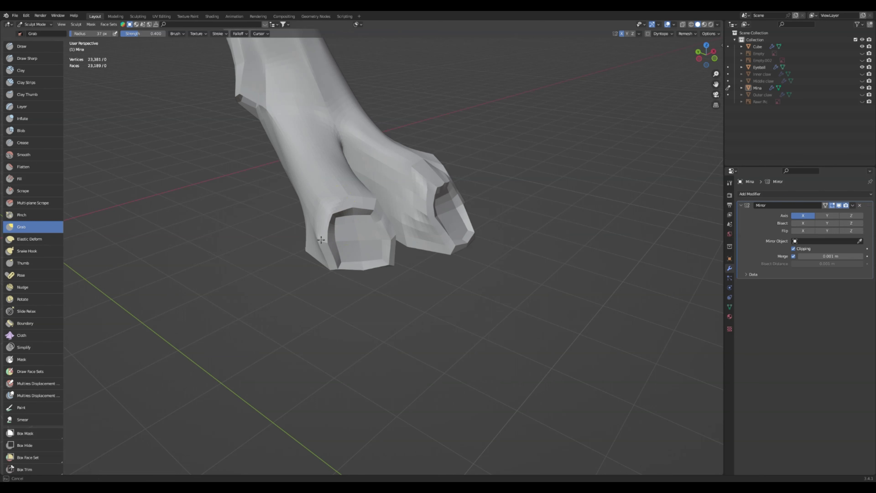
Smooth the inner toe's sides and the skin in the gap between the inner and middle toes
{"action": "left_click_drag", "start_coordinate": [329, 255], "coordinate": [317, 245]}
{"action": "left_click_drag", "start_coordinate": [334, 207], "coordinate": [335, 205]}
{"action": "middle_click_drag", "start_coordinate": [362, 195], "coordinate": [340, 206]}
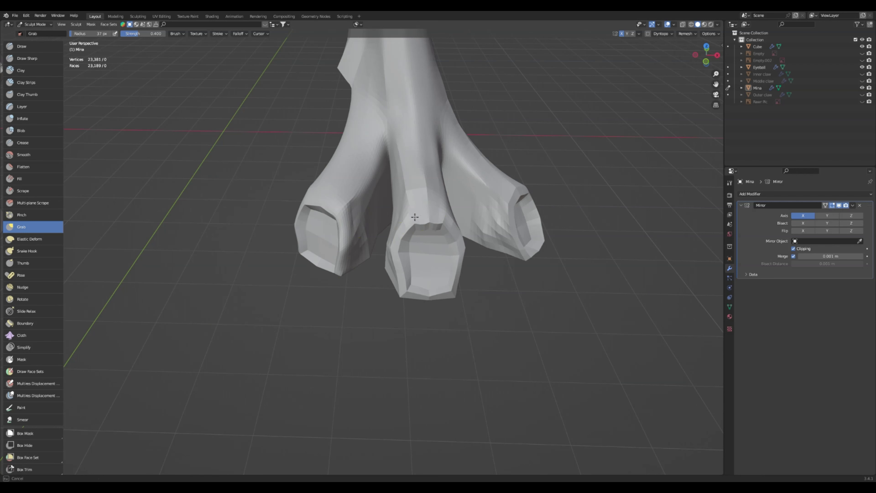
{"action": "middle_click_drag", "start_coordinate": [397, 239], "coordinate": [420, 220]}
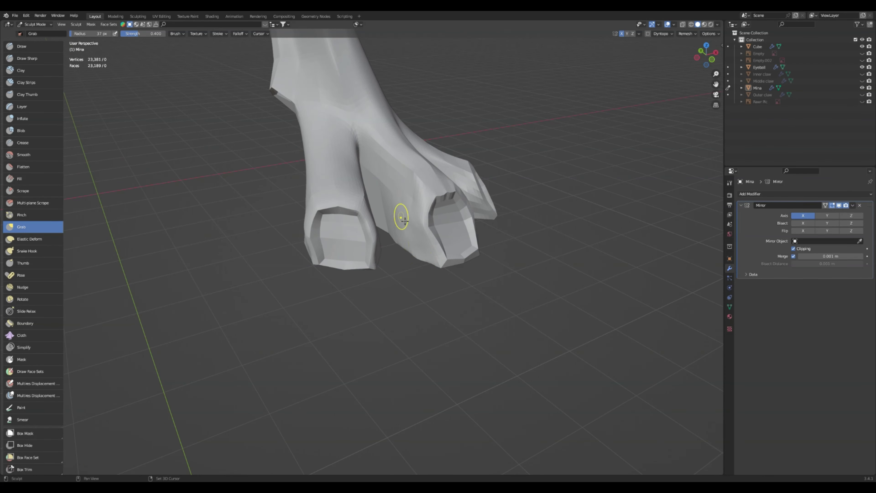
{"action": "middle_click_drag", "start_coordinate": [369, 176], "coordinate": [386, 211]}
{"action": "left_click_drag", "start_coordinate": [383, 206], "coordinate": [380, 141], "text": "shift"}
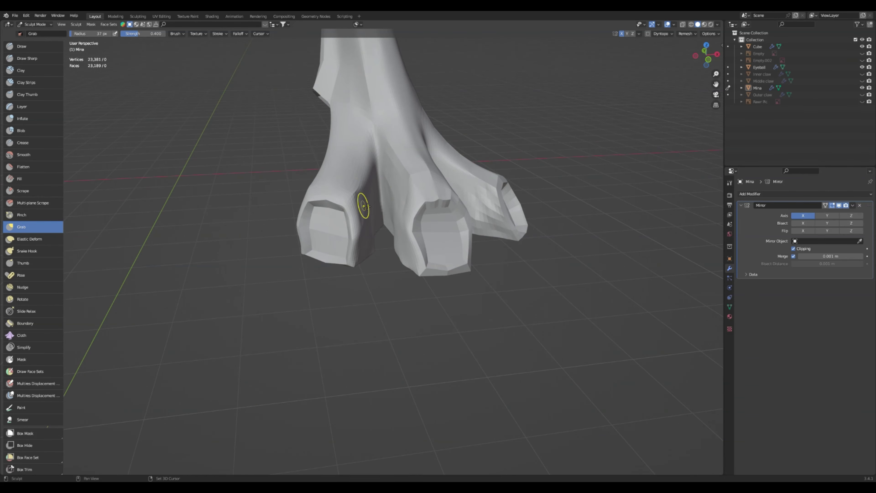
{"action": "left_click_drag", "start_coordinate": [352, 187], "coordinate": [358, 205]}
Smooth the rims and tops of the claw sockets on the middle and inner toes
{"action": "middle_click_drag", "start_coordinate": [422, 174], "coordinate": [375, 171], "text": "shift"}
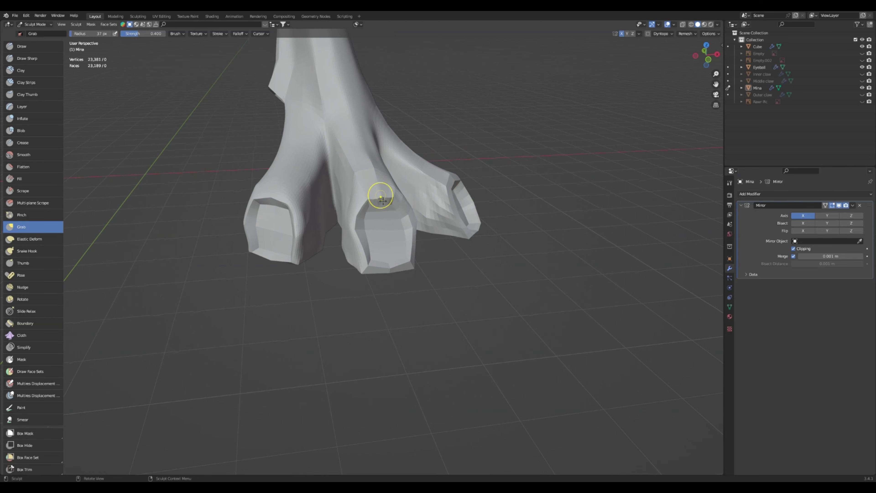
{"action": "left_click_drag", "start_coordinate": [389, 204], "coordinate": [379, 202]}
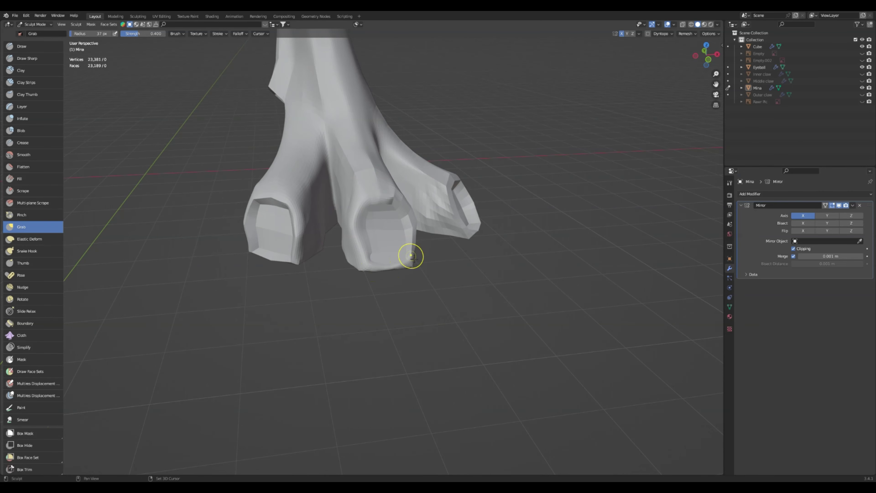
{"action": "mouse_move", "coordinate": [411, 255]}
{"action": "left_mouse_down"}
{"action": "mouse_move", "coordinate": [407, 225]}
{"action": "mouse_move", "coordinate": [387, 202]}
{"action": "left_mouse_up"}
{"action": "middle_click_drag", "start_coordinate": [397, 232], "coordinate": [424, 238]}
{"action": "mouse_move", "coordinate": [298, 212]}
{"action": "left_mouse_down", "text": "shift"}
{"action": "mouse_move", "coordinate": [302, 216]}
{"action": "mouse_move", "coordinate": [279, 221]}
{"action": "mouse_move", "coordinate": [279, 263]}
{"action": "left_mouse_up", "text": "shift"}
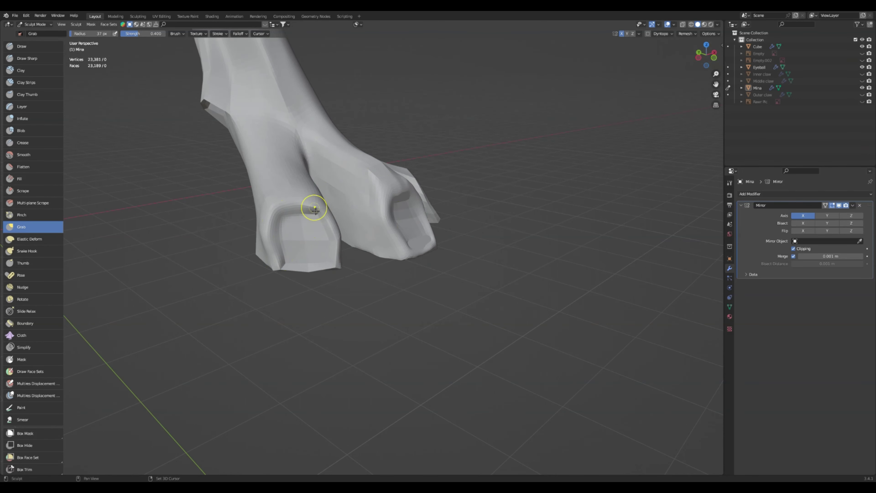
{"action": "left_click_drag", "start_coordinate": [310, 208], "coordinate": [322, 220], "text": "shift"}
Smooth the facets on the inner side of the foot and the lower leg above the ankle
{"action": "middle_click_drag", "start_coordinate": [317, 223], "coordinate": [368, 219]}
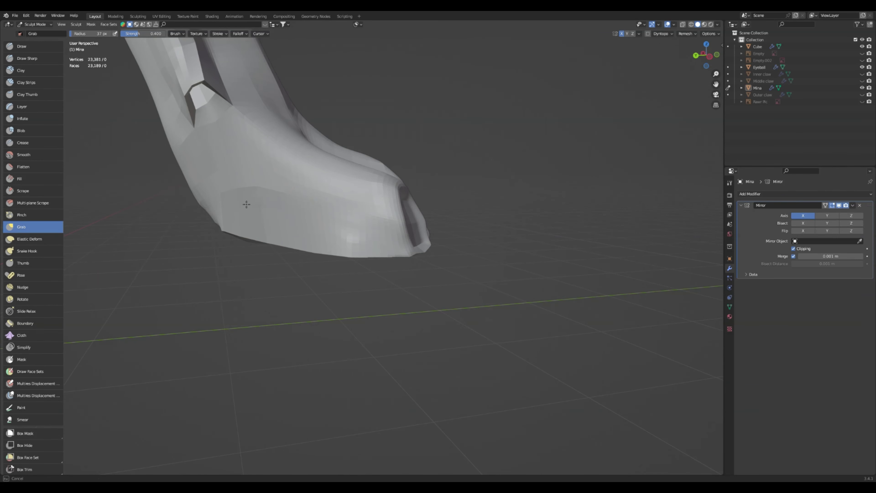
{"action": "middle_click_drag", "start_coordinate": [247, 205], "coordinate": [307, 196]}
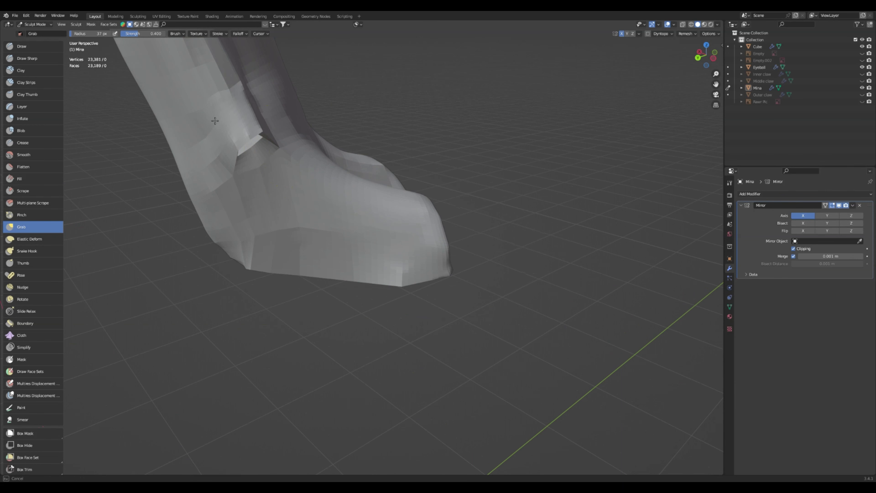
{"action": "scroll", "coordinate": [242, 119], "scroll_direction": "down", "scroll_amount": 2}
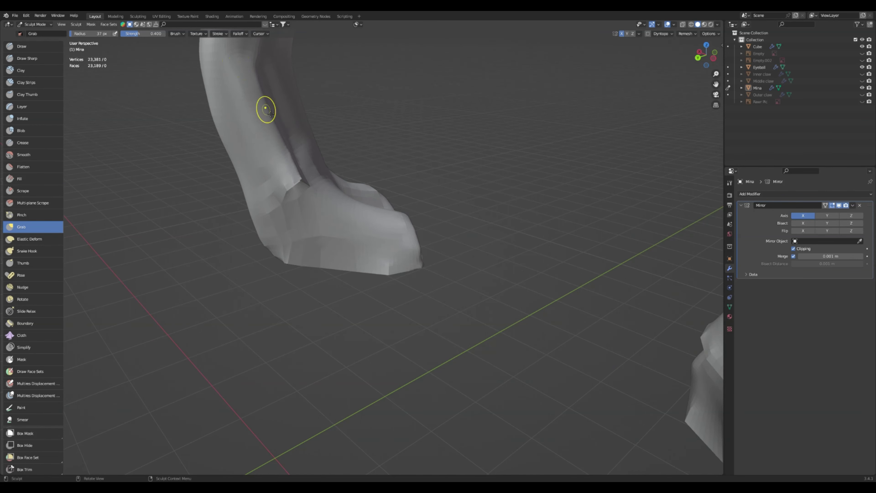
{"action": "mouse_move", "coordinate": [284, 151]}
{"action": "middle_mouse_down"}
{"action": "mouse_move", "coordinate": [263, 142]}
{"action": "mouse_move", "coordinate": [297, 195]}
{"action": "mouse_move", "coordinate": [338, 194]}
{"action": "middle_mouse_up"}
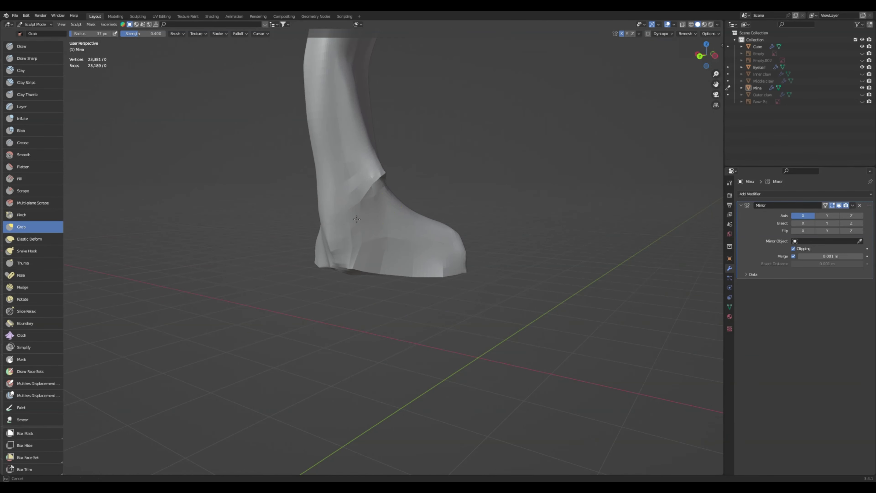
{"action": "middle_click_drag", "start_coordinate": [358, 214], "coordinate": [312, 185]}
Try smoothing the jagged notch on the inner side of the ankle, and undo those strokes
{"action": "mouse_move", "coordinate": [317, 166]}
{"action": "left_mouse_down"}
{"action": "mouse_move", "coordinate": [308, 193]}
{"action": "mouse_move", "coordinate": [314, 153]}
{"action": "mouse_move", "coordinate": [304, 137]}
{"action": "mouse_move", "coordinate": [309, 145]}
{"action": "left_mouse_up"}
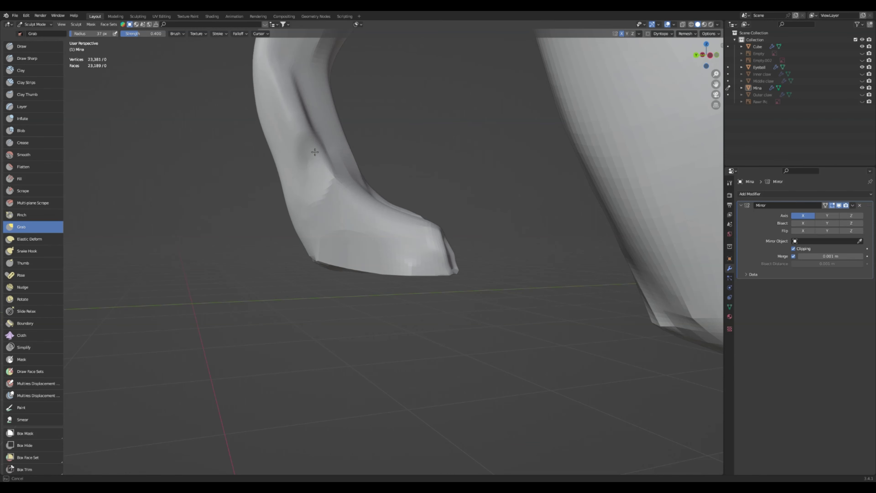
{"action": "middle_click_drag", "start_coordinate": [311, 153], "coordinate": [378, 162]}
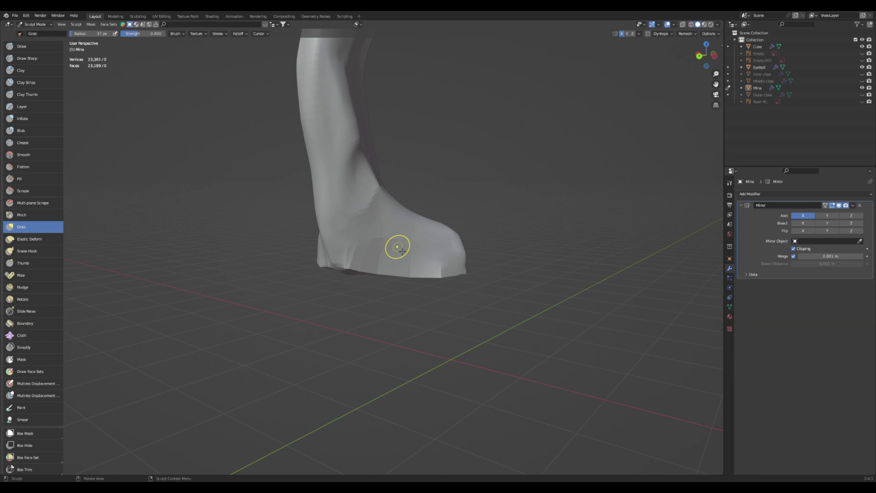
{"action": "key", "text": "ctrl+z"}
{"action": "key", "text": "ctrl+z"}
{"action": "key", "text": "ctrl+z"}
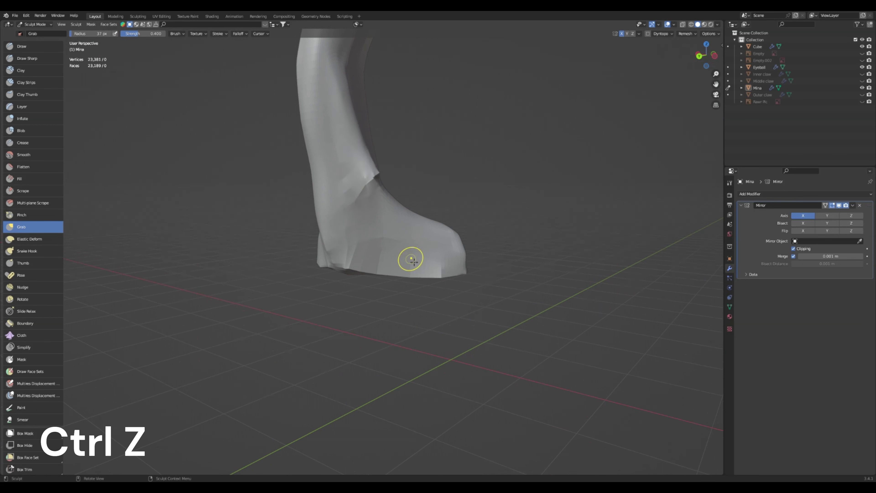
Smooth the inner side of the heel just above the sole, and save the Full Body.blend file
{"action": "mouse_move", "coordinate": [330, 144]}
{"action": "middle_mouse_down"}
{"action": "mouse_move", "coordinate": [317, 158]}
{"action": "mouse_move", "coordinate": [347, 166]}
{"action": "mouse_move", "coordinate": [339, 158]}
{"action": "middle_mouse_up"}
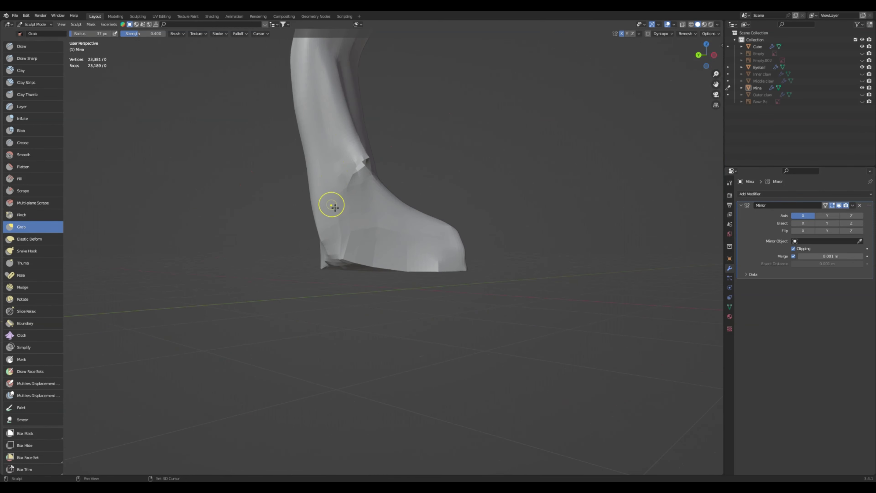
{"action": "left_click_drag", "start_coordinate": [339, 224], "coordinate": [345, 241]}
{"action": "middle_click_drag", "start_coordinate": [345, 242], "coordinate": [366, 225]}
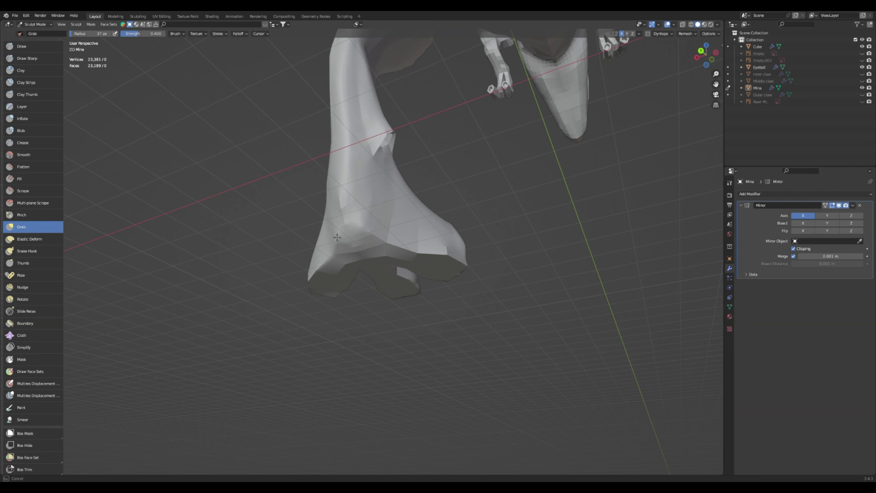
{"action": "middle_click_drag", "start_coordinate": [344, 162], "coordinate": [338, 157]}
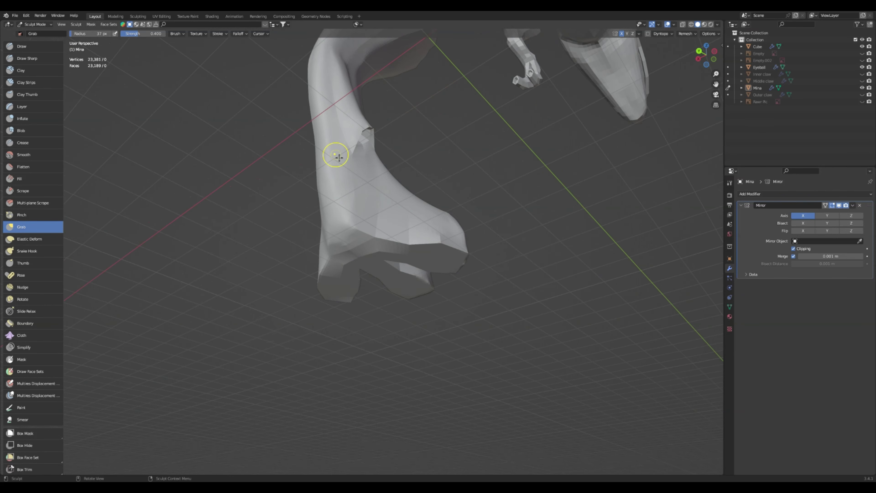
{"action": "left_click", "coordinate": [14, 16]}
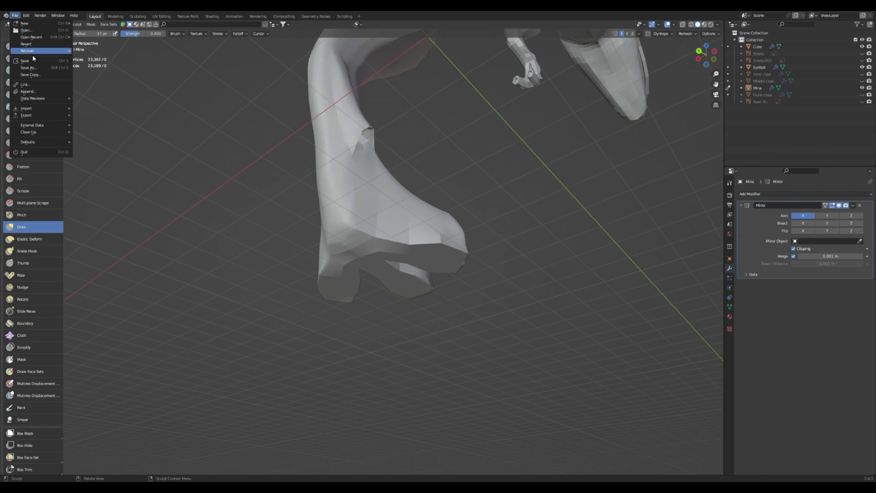
{"action": "left_click", "coordinate": [26, 61]}
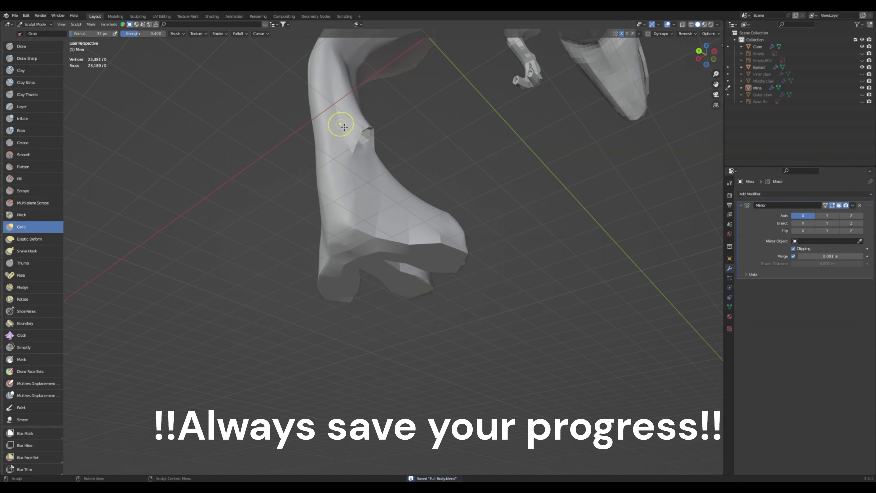
Smooth the heel and the lower side edges of the foot just above the sole
{"action": "scroll", "coordinate": [348, 159], "scroll_direction": "up", "scroll_amount": 1}
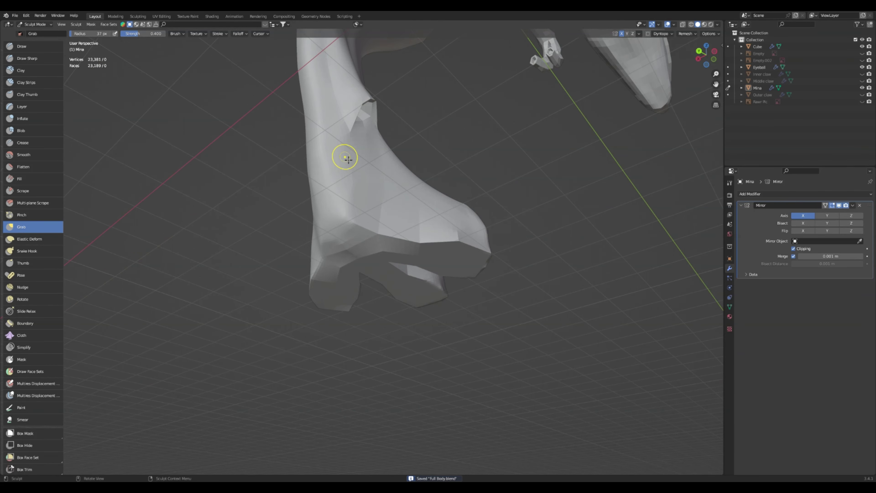
{"action": "mouse_move", "coordinate": [330, 128]}
{"action": "middle_mouse_down"}
{"action": "mouse_move", "coordinate": [363, 127]}
{"action": "mouse_move", "coordinate": [326, 126]}
{"action": "middle_mouse_up"}
{"action": "left_click_drag", "start_coordinate": [416, 226], "coordinate": [425, 226]}
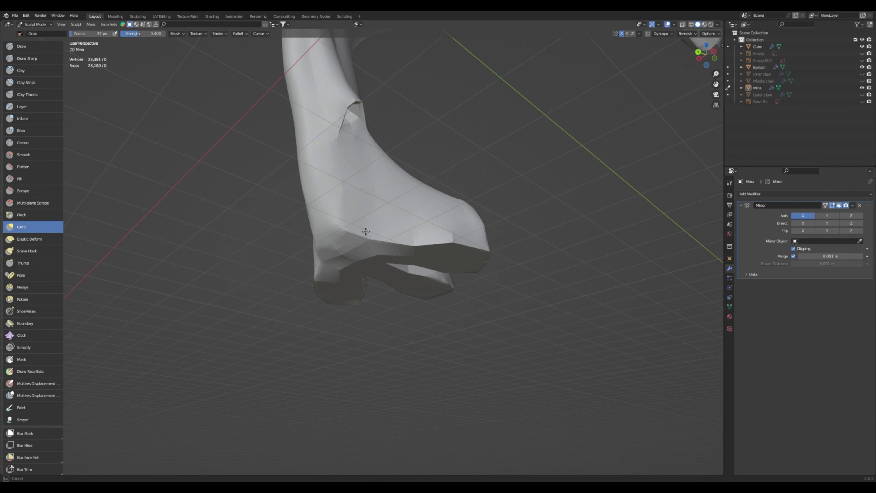
{"action": "middle_click_drag", "start_coordinate": [352, 234], "coordinate": [385, 147]}
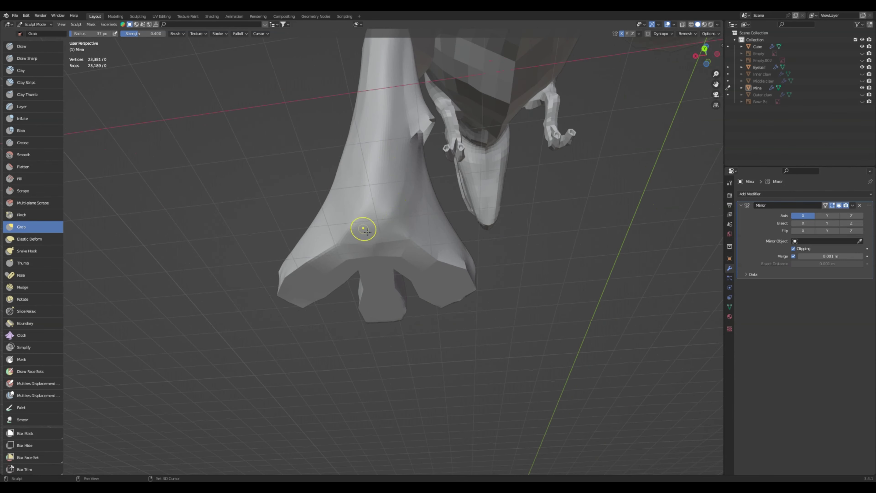
{"action": "mouse_move", "coordinate": [358, 216]}
{"action": "middle_mouse_down"}
{"action": "mouse_move", "coordinate": [394, 236]}
{"action": "mouse_move", "coordinate": [407, 225]}
{"action": "mouse_move", "coordinate": [336, 250]}
{"action": "middle_mouse_up"}
{"action": "middle_click_drag", "start_coordinate": [357, 210], "coordinate": [410, 256]}
{"action": "mouse_move", "coordinate": [409, 256]}
{"action": "left_mouse_down"}
{"action": "mouse_move", "coordinate": [402, 285]}
{"action": "mouse_move", "coordinate": [413, 297]}
{"action": "left_mouse_up"}
{"action": "mouse_move", "coordinate": [336, 203]}
{"action": "middle_mouse_down"}
{"action": "mouse_move", "coordinate": [299, 225]}
{"action": "mouse_move", "coordinate": [360, 250]}
{"action": "middle_mouse_up"}
{"action": "left_click_drag", "start_coordinate": [316, 280], "coordinate": [310, 285]}
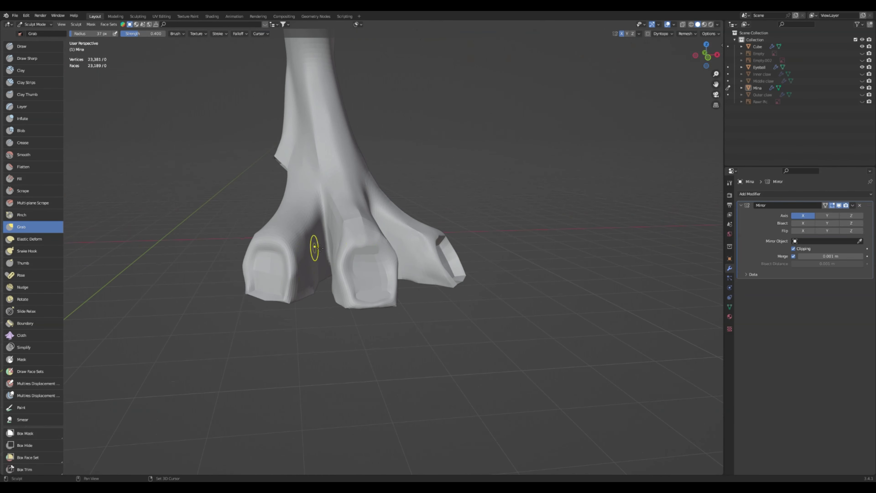
Smooth the outer toe's end and the rim around its claw socket
{"action": "middle_click_drag", "start_coordinate": [381, 257], "coordinate": [354, 244]}
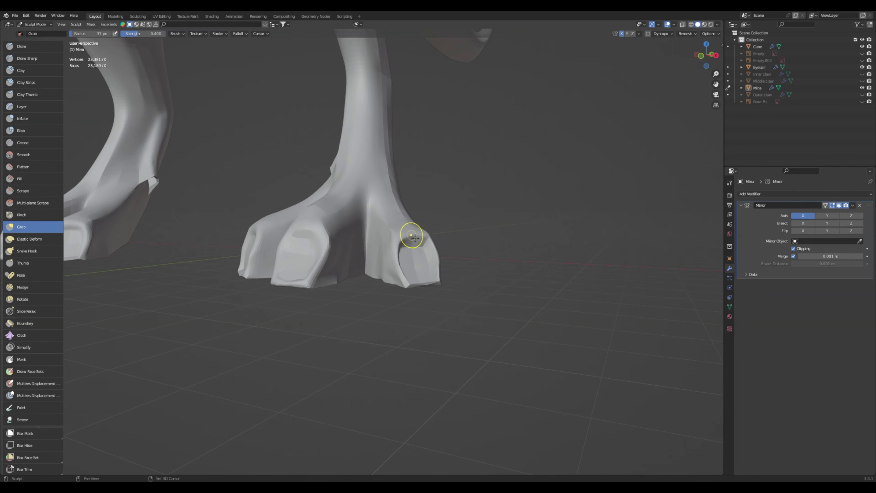
{"action": "middle_click_drag", "start_coordinate": [401, 221], "coordinate": [366, 274]}
{"action": "left_click_drag", "start_coordinate": [365, 274], "coordinate": [392, 265]}
{"action": "mouse_move", "coordinate": [391, 266]}
{"action": "middle_mouse_down"}
{"action": "mouse_move", "coordinate": [343, 228]}
{"action": "mouse_move", "coordinate": [392, 243]}
{"action": "middle_mouse_up"}
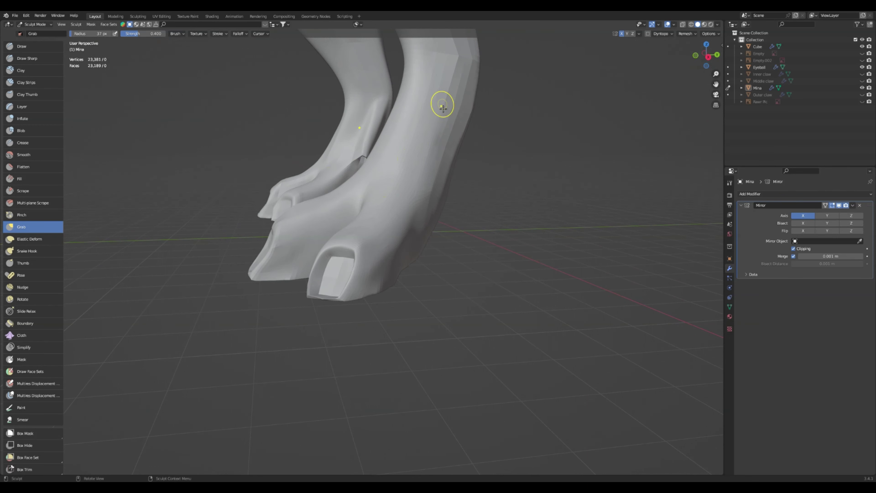
Smooth the facets on the outer side and back of the lower leg
{"action": "mouse_move", "coordinate": [435, 110]}
{"action": "middle_mouse_down"}
{"action": "mouse_move", "coordinate": [399, 180]}
{"action": "mouse_move", "coordinate": [405, 196]}
{"action": "middle_mouse_up"}
{"action": "middle_click_drag", "start_coordinate": [374, 94], "coordinate": [368, 144]}
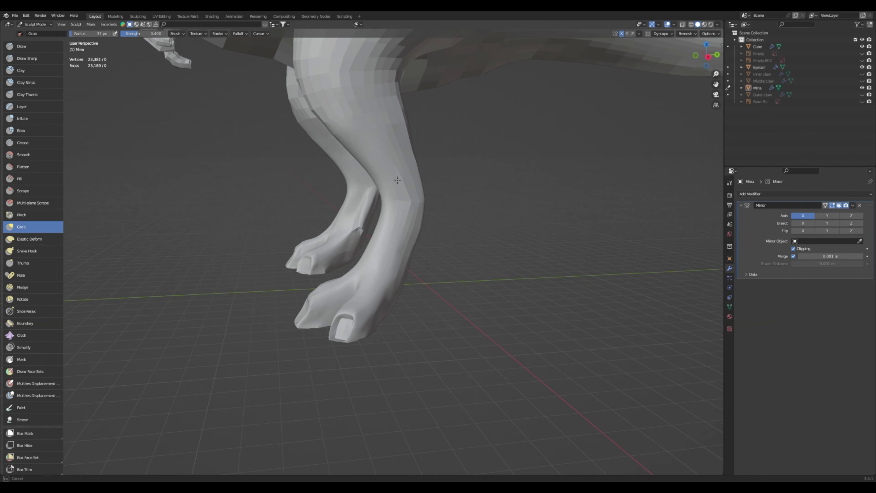
{"action": "middle_click_drag", "start_coordinate": [398, 180], "coordinate": [436, 165]}
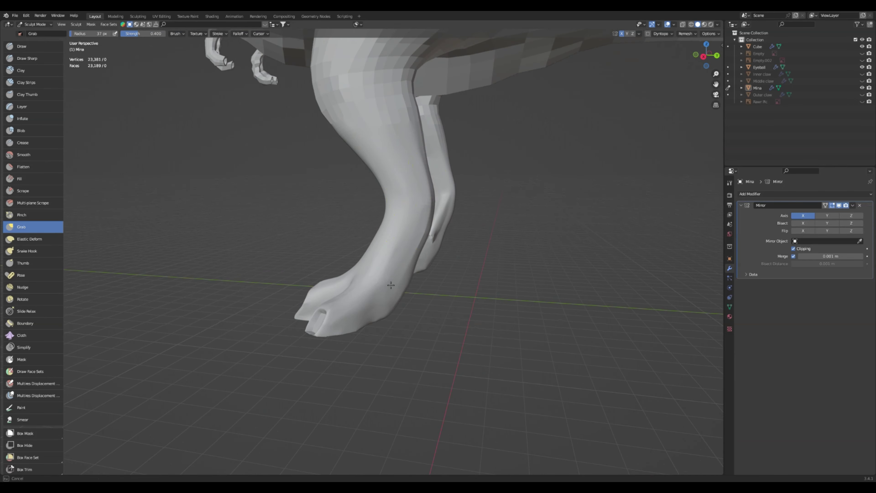
{"action": "middle_click_drag", "start_coordinate": [392, 282], "coordinate": [368, 247]}
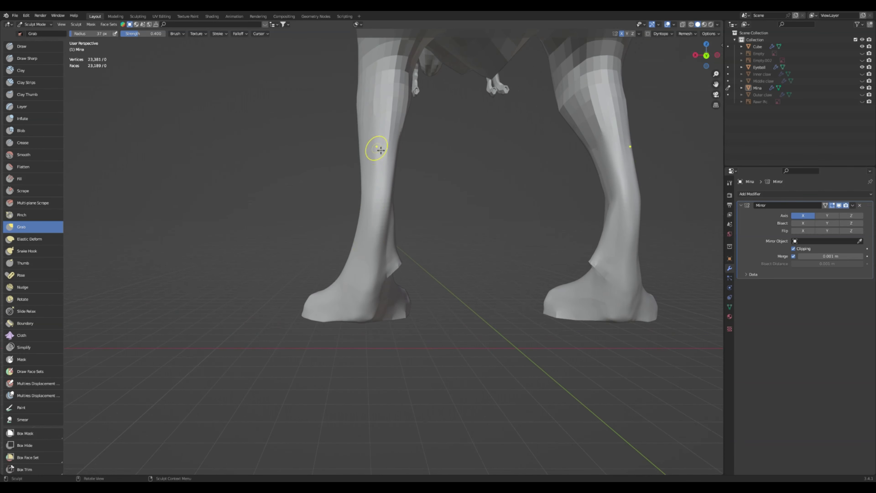
Smooth the remaining facets on the front of the foot and the top of the middle toe
{"action": "mouse_move", "coordinate": [391, 153]}
{"action": "middle_mouse_down"}
{"action": "mouse_move", "coordinate": [383, 165]}
{"action": "mouse_move", "coordinate": [391, 128]}
{"action": "mouse_move", "coordinate": [420, 142]}
{"action": "mouse_move", "coordinate": [465, 137]}
{"action": "mouse_move", "coordinate": [416, 171]}
{"action": "mouse_move", "coordinate": [383, 221]}
{"action": "mouse_move", "coordinate": [329, 251]}
{"action": "mouse_move", "coordinate": [323, 268]}
{"action": "mouse_move", "coordinate": [357, 299]}
{"action": "middle_mouse_up"}
{"action": "scroll", "coordinate": [358, 299], "scroll_direction": "up", "scroll_amount": 5}
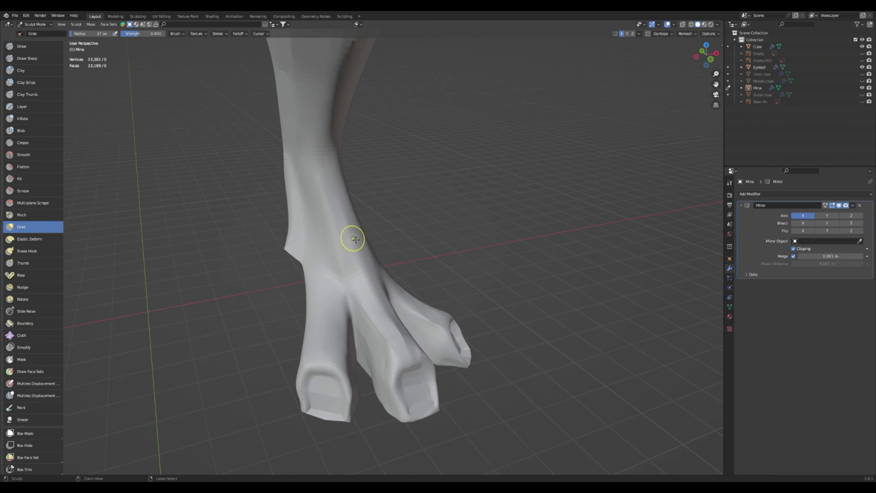
{"action": "middle_click_drag", "start_coordinate": [354, 268], "coordinate": [345, 195], "text": "shift"}
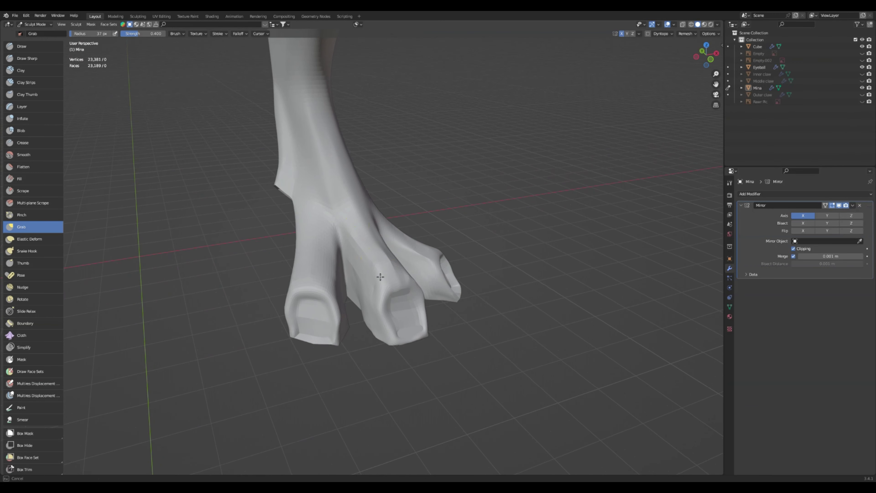
{"action": "middle_click_drag", "start_coordinate": [369, 262], "coordinate": [347, 273]}
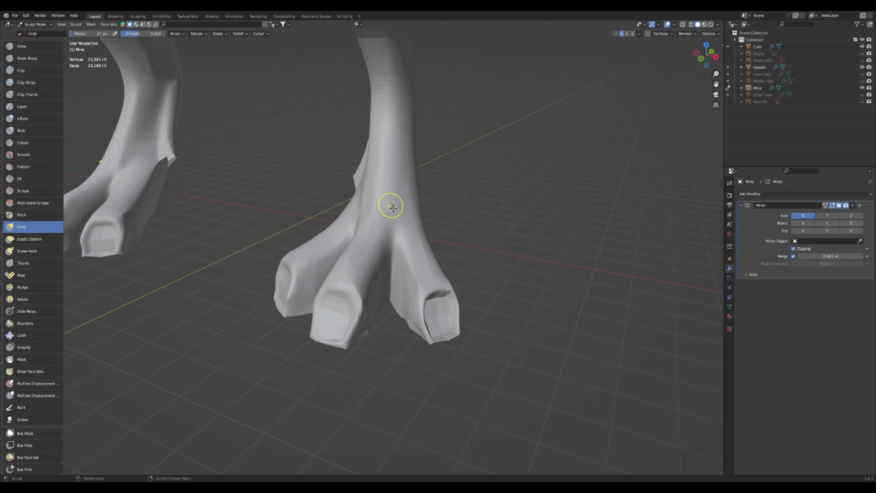
{"action": "middle_click_drag", "start_coordinate": [392, 207], "coordinate": [408, 301]}
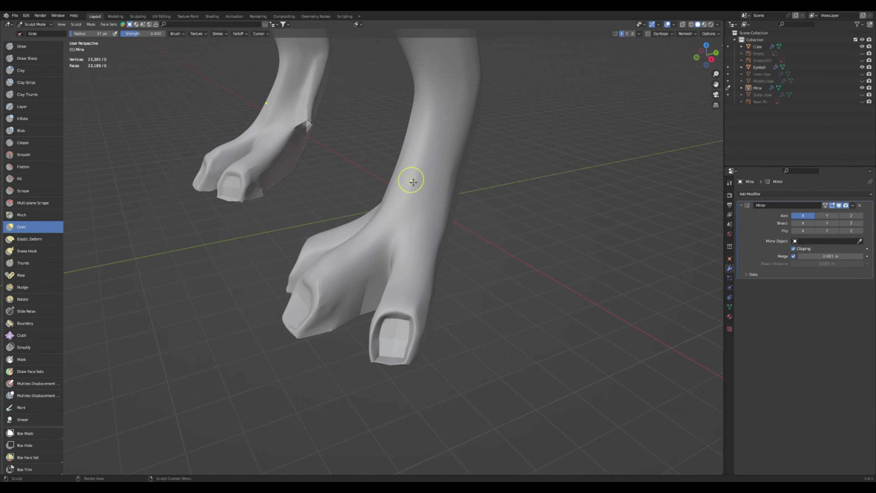
{"action": "middle_click_drag", "start_coordinate": [412, 180], "coordinate": [366, 201]}
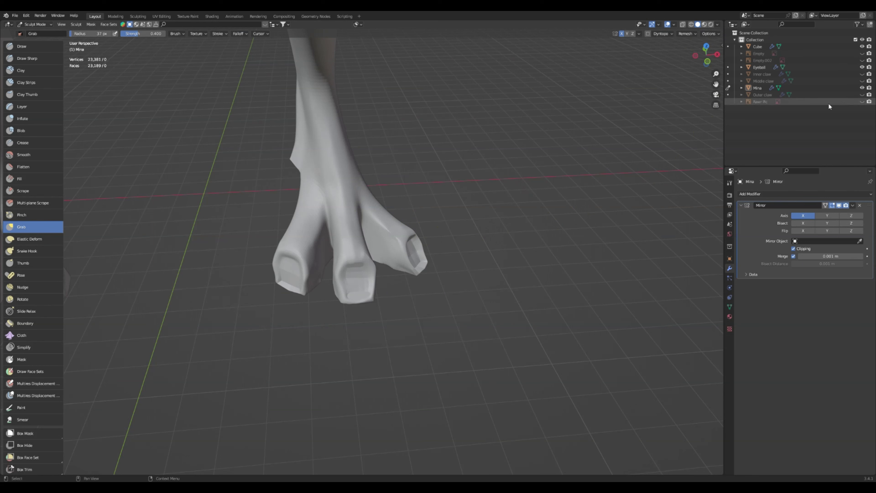
Make the outer, middle and inner claws visible again
{"action": "left_click", "coordinate": [862, 95]}
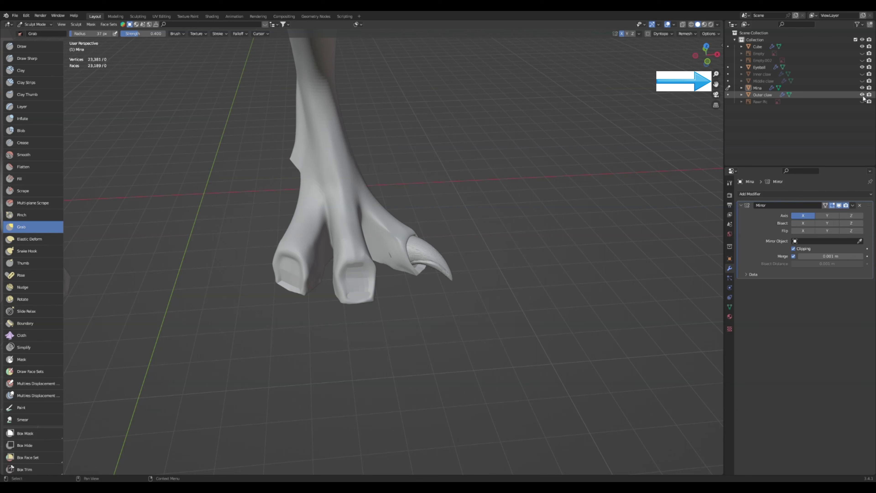
{"action": "left_click", "coordinate": [863, 81]}
{"action": "left_click", "coordinate": [862, 74]}
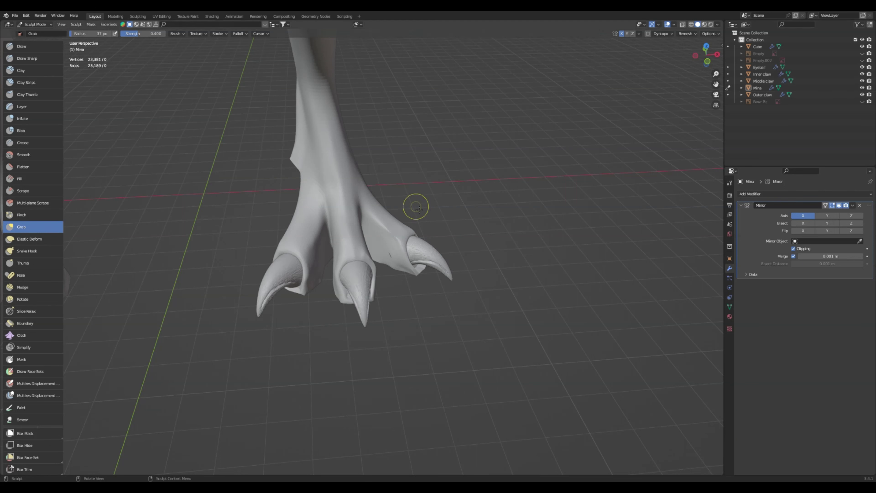
Grab the lower corner and outer side of the outer toe's claw socket and reshape them around the claw with a 99 px brush
{"action": "middle_click_drag", "start_coordinate": [367, 201], "coordinate": [365, 224]}
{"action": "mouse_move", "coordinate": [389, 292]}
{"action": "middle_mouse_down", "text": "ctrl"}
{"action": "mouse_move", "coordinate": [403, 207]}
{"action": "mouse_move", "coordinate": [397, 195]}
{"action": "mouse_move", "coordinate": [392, 238]}
{"action": "mouse_move", "coordinate": [348, 214]}
{"action": "middle_mouse_up", "text": "ctrl"}
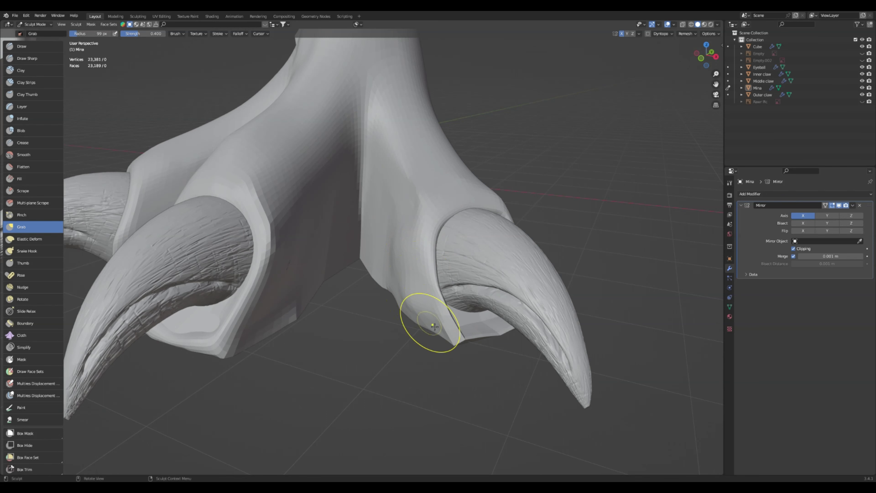
{"action": "left_click_drag", "start_coordinate": [453, 339], "coordinate": [494, 333]}
{"action": "middle_click_drag", "start_coordinate": [493, 333], "coordinate": [408, 290]}
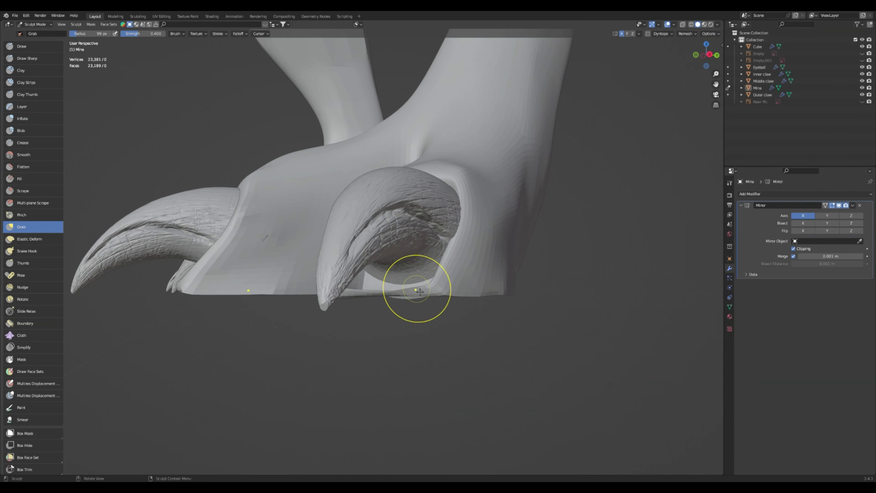
{"action": "mouse_move", "coordinate": [448, 255]}
{"action": "left_mouse_down"}
{"action": "mouse_move", "coordinate": [464, 250]}
{"action": "mouse_move", "coordinate": [479, 205]}
{"action": "left_mouse_up"}
{"action": "mouse_move", "coordinate": [479, 206]}
{"action": "middle_mouse_down"}
{"action": "mouse_move", "coordinate": [480, 241]}
{"action": "mouse_move", "coordinate": [470, 226]}
{"action": "mouse_move", "coordinate": [464, 239]}
{"action": "middle_mouse_up"}
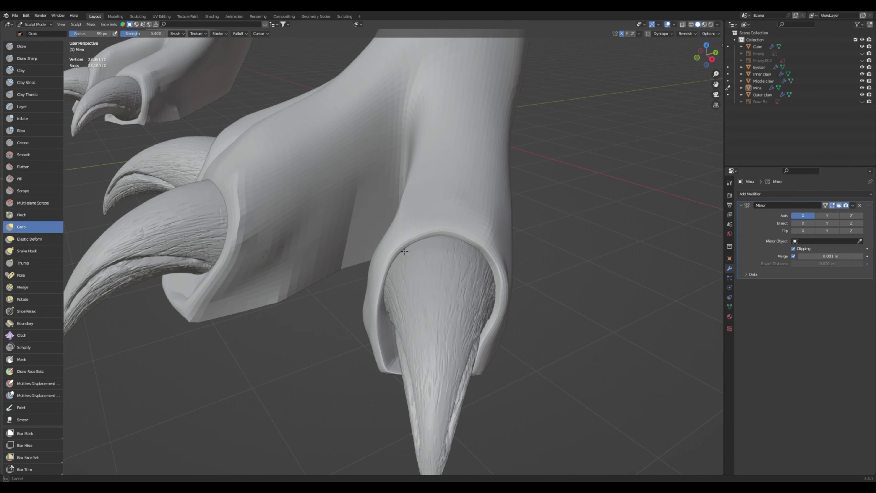
Raise the lower rim of the outer toe's claw socket toward the underside of the claw
{"action": "middle_click_drag", "start_coordinate": [404, 251], "coordinate": [405, 289]}
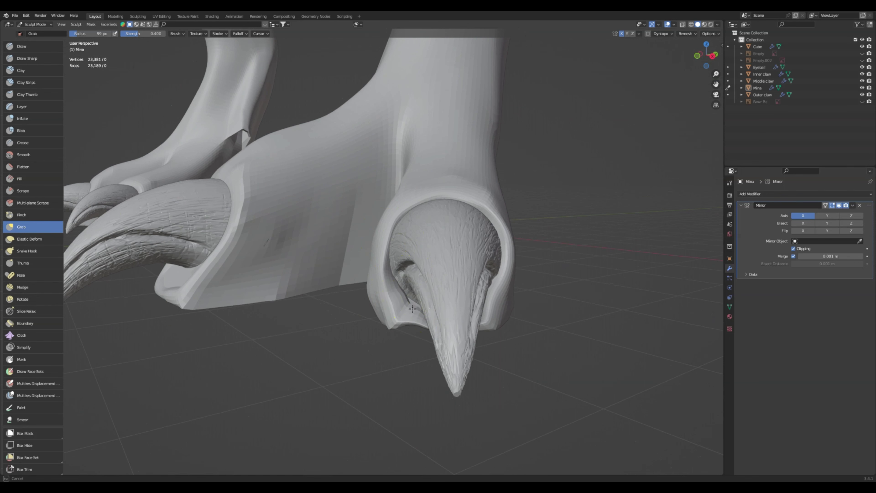
{"action": "middle_click_drag", "start_coordinate": [412, 300], "coordinate": [381, 309]}
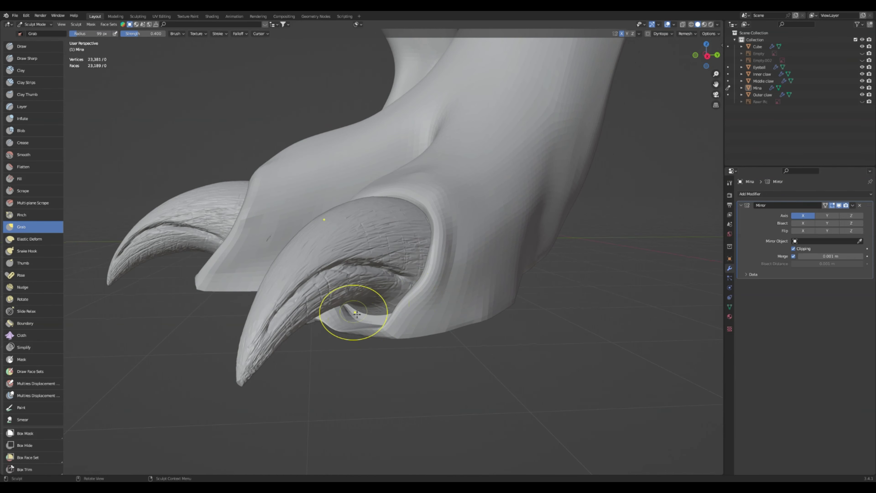
{"action": "left_click_drag", "start_coordinate": [366, 323], "coordinate": [380, 314]}
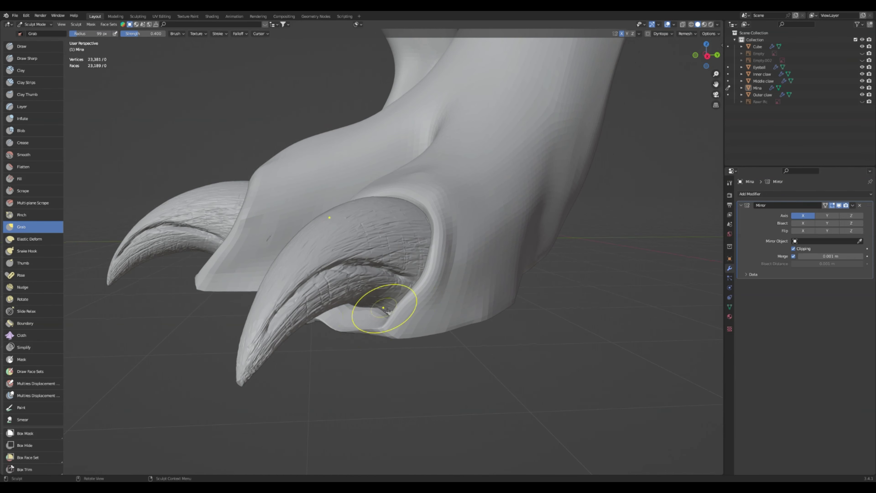
{"action": "mouse_move", "coordinate": [386, 314]}
{"action": "middle_mouse_down"}
{"action": "mouse_move", "coordinate": [434, 313]}
{"action": "mouse_move", "coordinate": [428, 284]}
{"action": "middle_mouse_up"}
{"action": "left_click_drag", "start_coordinate": [449, 299], "coordinate": [457, 292]}
Reshape the outer toe's underside around the sliver poking through beneath the claw
{"action": "middle_click_drag", "start_coordinate": [489, 292], "coordinate": [434, 211]}
{"action": "left_click_drag", "start_coordinate": [434, 211], "coordinate": [444, 193]}
{"action": "middle_click_drag", "start_coordinate": [423, 205], "coordinate": [400, 208]}
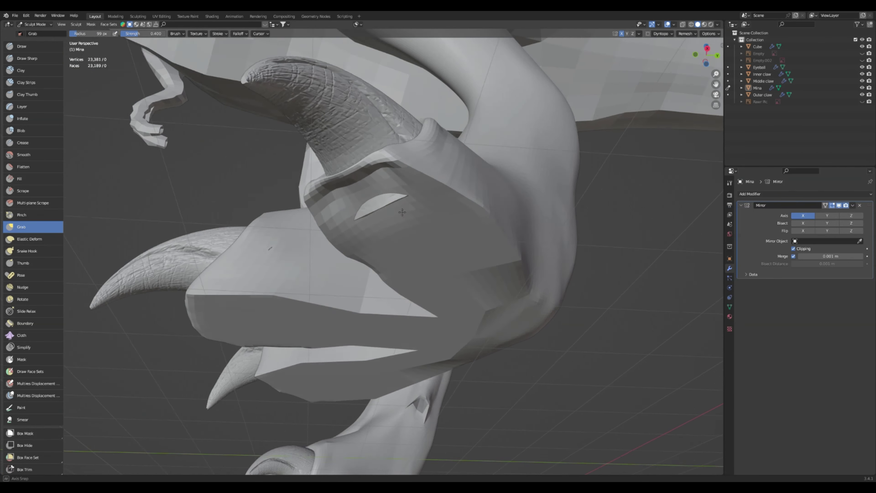
{"action": "mouse_move", "coordinate": [356, 213]}
{"action": "left_mouse_down"}
{"action": "mouse_move", "coordinate": [374, 210]}
{"action": "mouse_move", "coordinate": [366, 207]}
{"action": "left_mouse_up"}
{"action": "middle_click_drag", "start_coordinate": [366, 207], "coordinate": [244, 230]}
{"action": "mouse_move", "coordinate": [230, 211]}
{"action": "left_mouse_down"}
{"action": "mouse_move", "coordinate": [228, 220]}
{"action": "mouse_move", "coordinate": [237, 202]}
{"action": "mouse_move", "coordinate": [235, 240]}
{"action": "mouse_move", "coordinate": [262, 238]}
{"action": "mouse_move", "coordinate": [265, 224]}
{"action": "left_mouse_up"}
Reduce the Grab brush to 64 px and tuck the lower corners of the outer toe's socket under the claw
{"action": "mouse_move", "coordinate": [266, 217]}
{"action": "middle_mouse_down"}
{"action": "mouse_move", "coordinate": [310, 265]}
{"action": "mouse_move", "coordinate": [371, 274]}
{"action": "middle_mouse_up"}
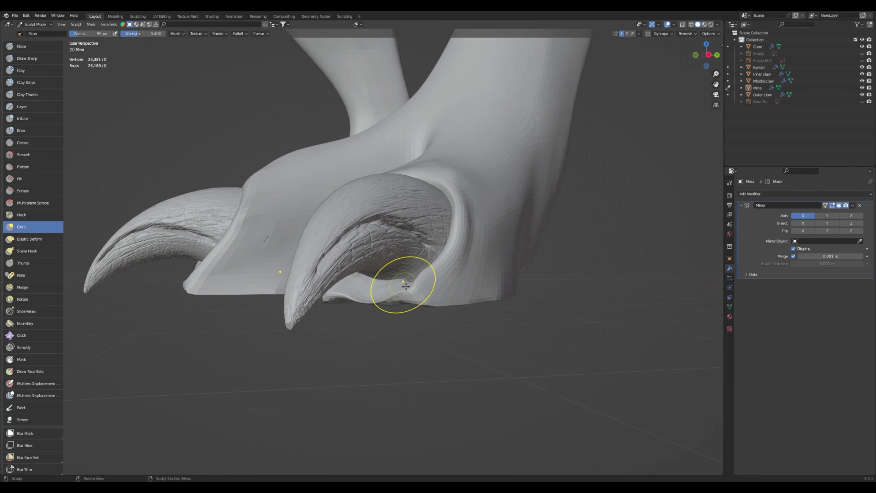
{"action": "left_click_drag", "start_coordinate": [416, 296], "coordinate": [428, 294]}
{"action": "middle_click_drag", "start_coordinate": [453, 246], "coordinate": [453, 303]}
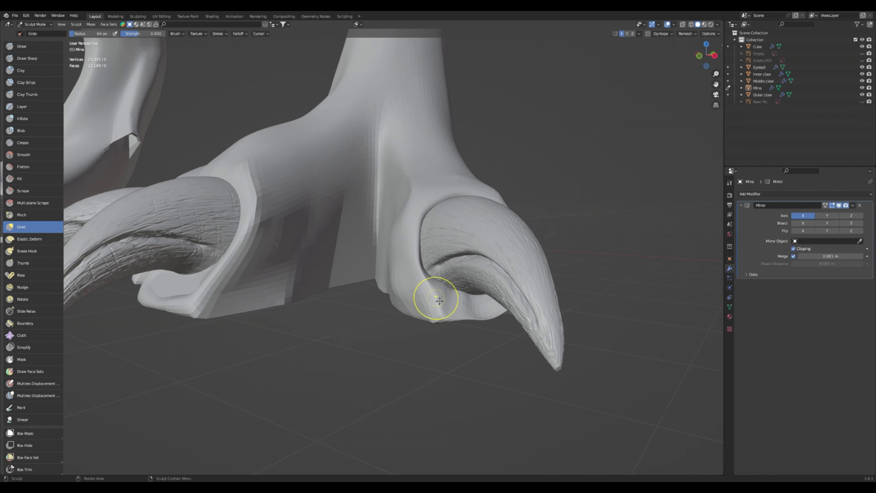
{"action": "mouse_move", "coordinate": [433, 306]}
{"action": "middle_mouse_down"}
{"action": "mouse_move", "coordinate": [427, 268]}
{"action": "mouse_move", "coordinate": [393, 289]}
{"action": "mouse_move", "coordinate": [414, 310]}
{"action": "mouse_move", "coordinate": [382, 331]}
{"action": "middle_mouse_up"}
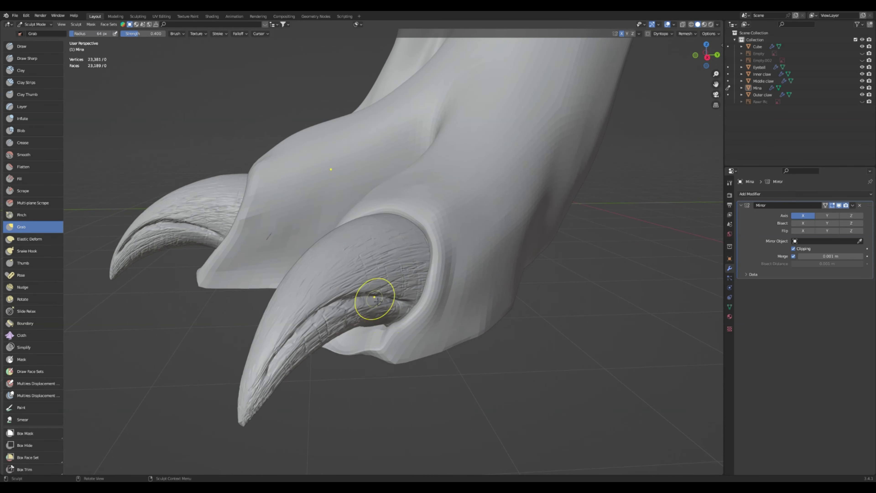
{"action": "middle_click_drag", "start_coordinate": [375, 299], "coordinate": [423, 291]}
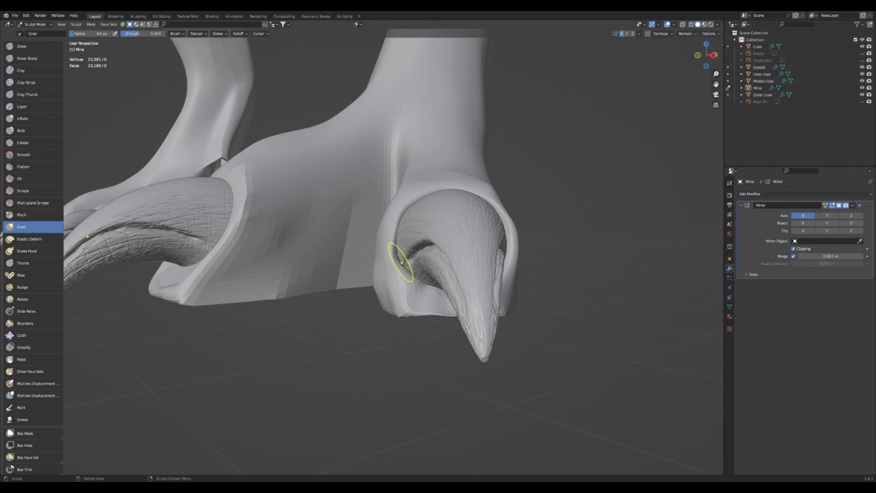
{"action": "middle_click_drag", "start_coordinate": [434, 309], "coordinate": [508, 293]}
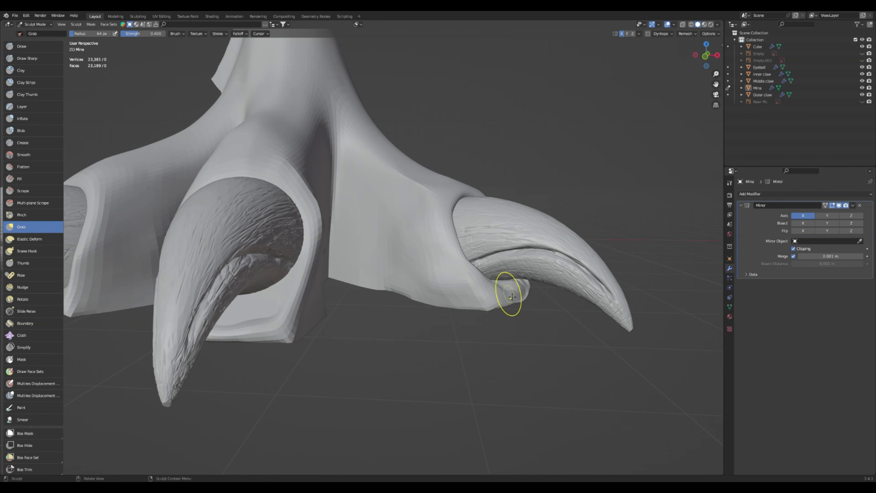
Pull the side rims of the outer toe's socket in so they hug the claw's base
{"action": "middle_click_drag", "start_coordinate": [512, 297], "coordinate": [311, 303]}
{"action": "middle_click_drag", "start_coordinate": [309, 258], "coordinate": [504, 258]}
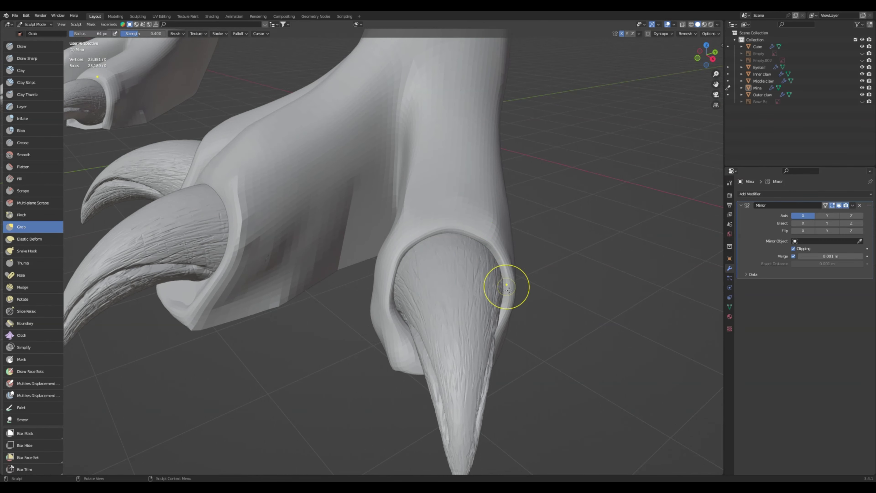
{"action": "scroll", "coordinate": [456, 223], "scroll_direction": "down", "scroll_amount": 2}
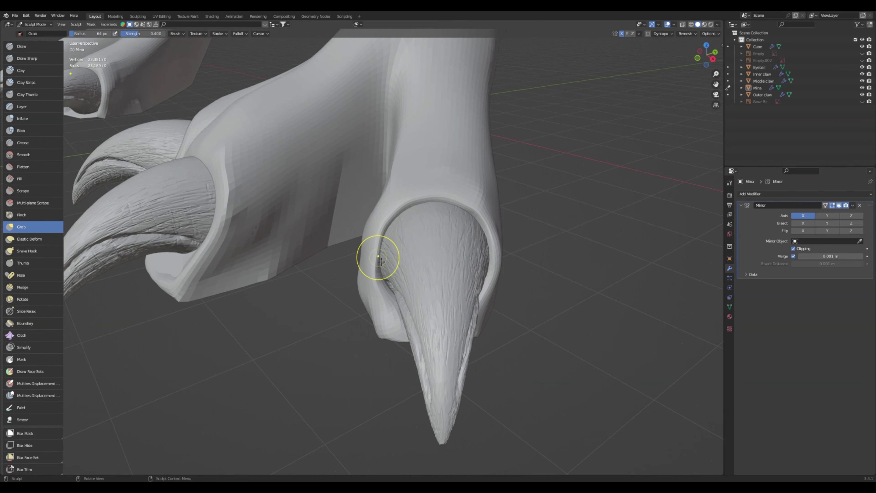
{"action": "middle_click_drag", "start_coordinate": [412, 176], "coordinate": [336, 271]}
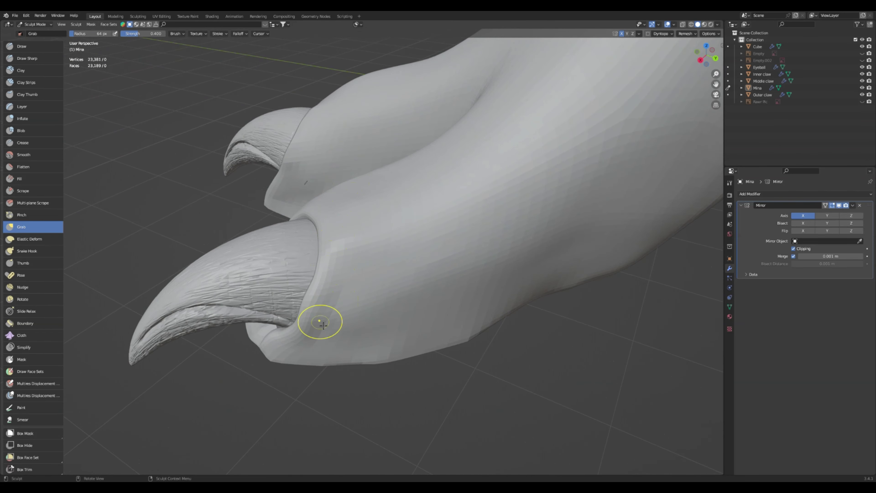
{"action": "middle_click_drag", "start_coordinate": [307, 301], "coordinate": [306, 233]}
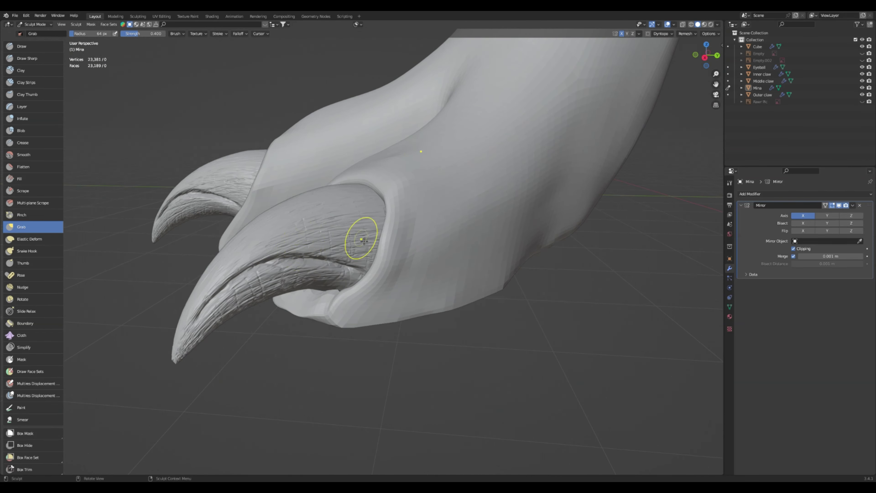
{"action": "middle_click_drag", "start_coordinate": [362, 239], "coordinate": [289, 242]}
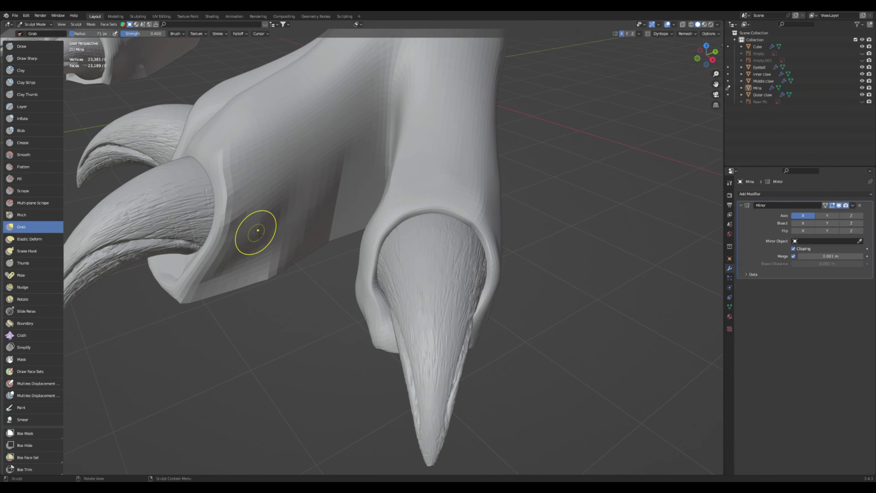
Enlarge the Grab brush to 116 px and bulge the lower sides of the outer toe into a rounded pad
{"action": "key", "text": "bracketright"}
{"action": "key", "text": "bracketright"}
{"action": "key", "text": "bracketright"}
{"action": "key", "text": "bracketright"}
{"action": "key", "text": "bracketright"}
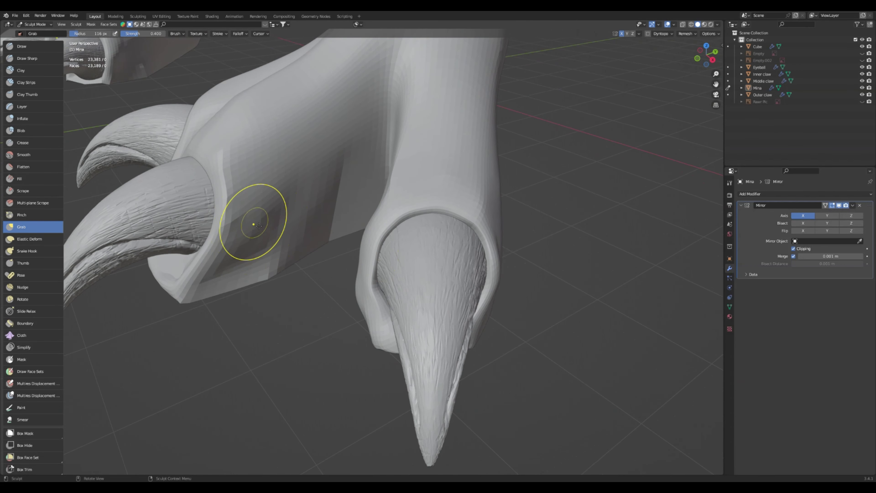
{"action": "middle_click_drag", "start_coordinate": [260, 226], "coordinate": [293, 216]}
{"action": "mouse_move", "coordinate": [414, 234]}
{"action": "middle_mouse_down"}
{"action": "mouse_move", "coordinate": [424, 227]}
{"action": "mouse_move", "coordinate": [445, 240]}
{"action": "mouse_move", "coordinate": [430, 287]}
{"action": "middle_mouse_up"}
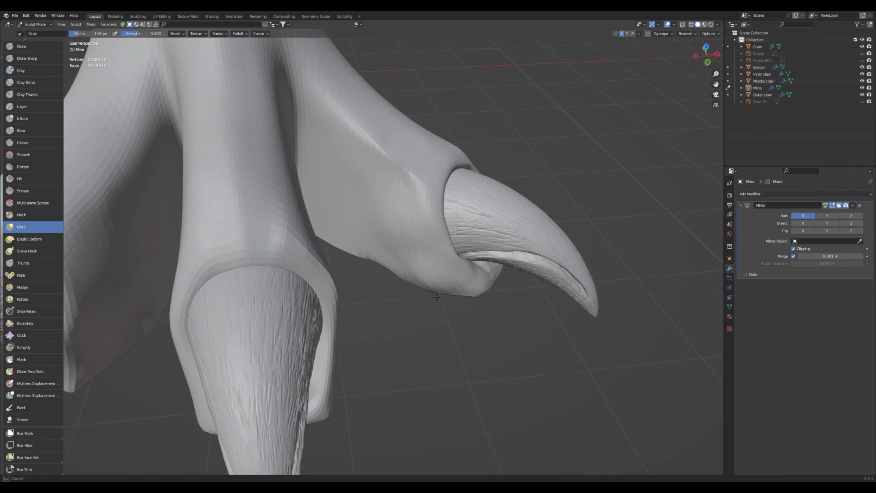
{"action": "left_click_drag", "start_coordinate": [436, 297], "coordinate": [389, 270]}
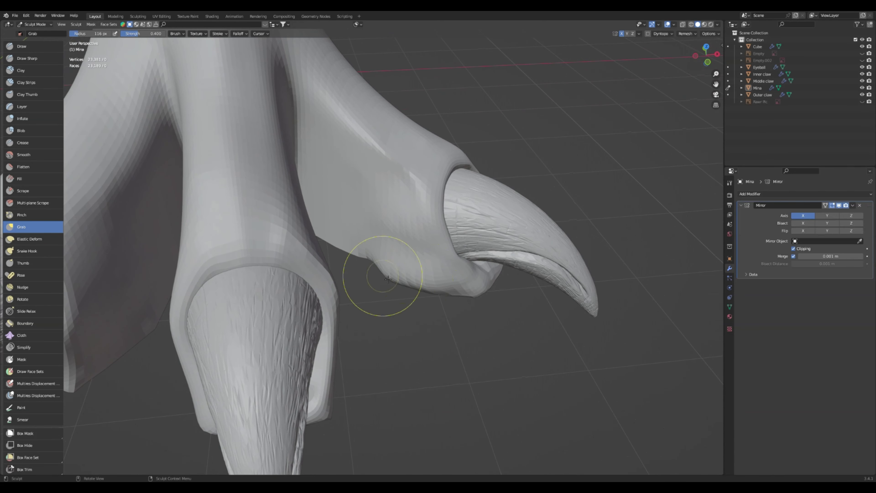
{"action": "left_click_drag", "start_coordinate": [448, 290], "coordinate": [451, 307]}
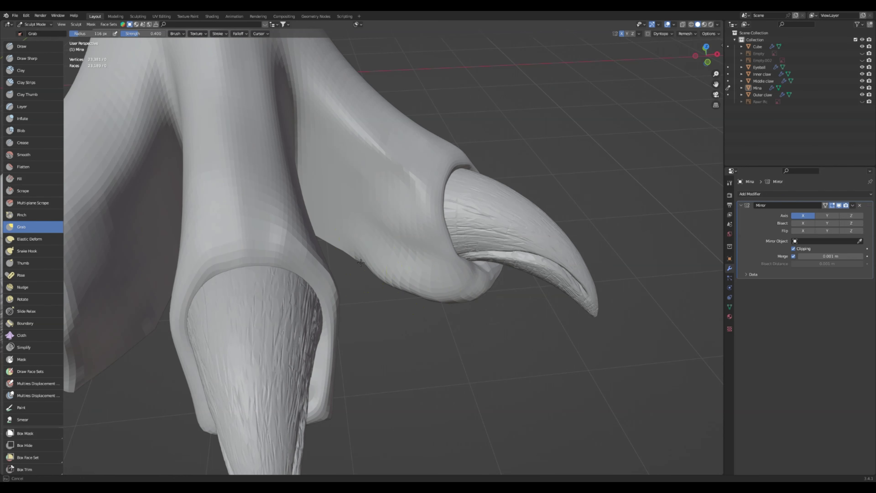
{"action": "mouse_move", "coordinate": [444, 296]}
{"action": "middle_mouse_down"}
{"action": "mouse_move", "coordinate": [433, 251]}
{"action": "mouse_move", "coordinate": [371, 248]}
{"action": "mouse_move", "coordinate": [352, 352]}
{"action": "middle_mouse_up"}
{"action": "mouse_move", "coordinate": [357, 374]}
{"action": "left_mouse_down"}
{"action": "mouse_move", "coordinate": [377, 377]}
{"action": "mouse_move", "coordinate": [397, 359]}
{"action": "mouse_move", "coordinate": [431, 367]}
{"action": "left_mouse_up"}
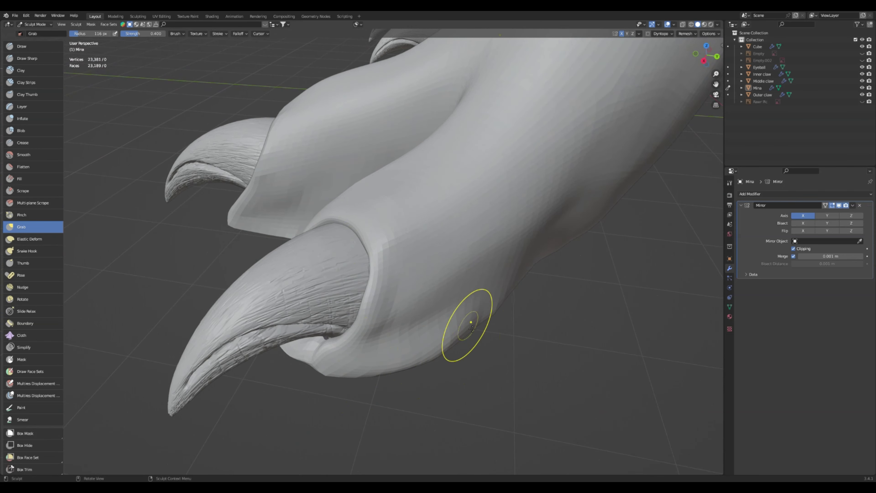
Round the underside outline and outer edge of the outer toe's pad
{"action": "mouse_move", "coordinate": [475, 330]}
{"action": "middle_mouse_down"}
{"action": "mouse_move", "coordinate": [401, 245]}
{"action": "mouse_move", "coordinate": [442, 141]}
{"action": "middle_mouse_up"}
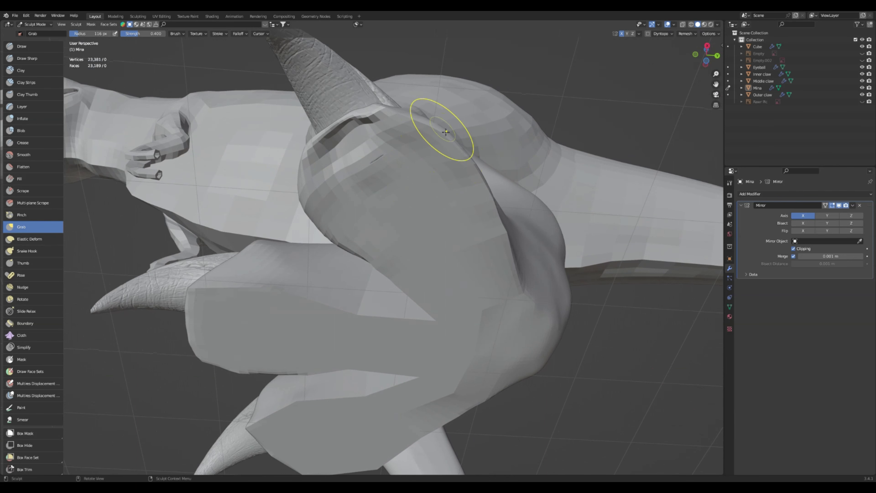
{"action": "left_click_drag", "start_coordinate": [422, 119], "coordinate": [433, 113]}
{"action": "left_click_drag", "start_coordinate": [464, 171], "coordinate": [478, 169]}
{"action": "middle_click_drag", "start_coordinate": [478, 169], "coordinate": [402, 293]}
{"action": "left_click_drag", "start_coordinate": [448, 303], "coordinate": [453, 287]}
{"action": "left_click_drag", "start_coordinate": [438, 319], "coordinate": [418, 326]}
Round the middle toe's lower side and adjust the upper rim of its claw socket
{"action": "mouse_move", "coordinate": [334, 342]}
{"action": "middle_mouse_down"}
{"action": "mouse_move", "coordinate": [374, 235]}
{"action": "mouse_move", "coordinate": [342, 206]}
{"action": "mouse_move", "coordinate": [356, 207]}
{"action": "mouse_move", "coordinate": [362, 228]}
{"action": "mouse_move", "coordinate": [392, 250]}
{"action": "mouse_move", "coordinate": [329, 201]}
{"action": "mouse_move", "coordinate": [328, 187]}
{"action": "mouse_move", "coordinate": [345, 229]}
{"action": "mouse_move", "coordinate": [333, 256]}
{"action": "middle_mouse_up"}
{"action": "mouse_move", "coordinate": [333, 256]}
{"action": "left_mouse_down"}
{"action": "mouse_move", "coordinate": [303, 276]}
{"action": "mouse_move", "coordinate": [355, 248]}
{"action": "mouse_move", "coordinate": [362, 230]}
{"action": "left_mouse_up"}
{"action": "middle_click_drag", "start_coordinate": [358, 225], "coordinate": [382, 210]}
{"action": "mouse_move", "coordinate": [253, 295]}
{"action": "left_mouse_down"}
{"action": "mouse_move", "coordinate": [266, 317]}
{"action": "mouse_move", "coordinate": [304, 331]}
{"action": "left_mouse_up"}
{"action": "mouse_move", "coordinate": [344, 323]}
{"action": "middle_mouse_down"}
{"action": "mouse_move", "coordinate": [284, 224]}
{"action": "mouse_move", "coordinate": [248, 196]}
{"action": "middle_mouse_up"}
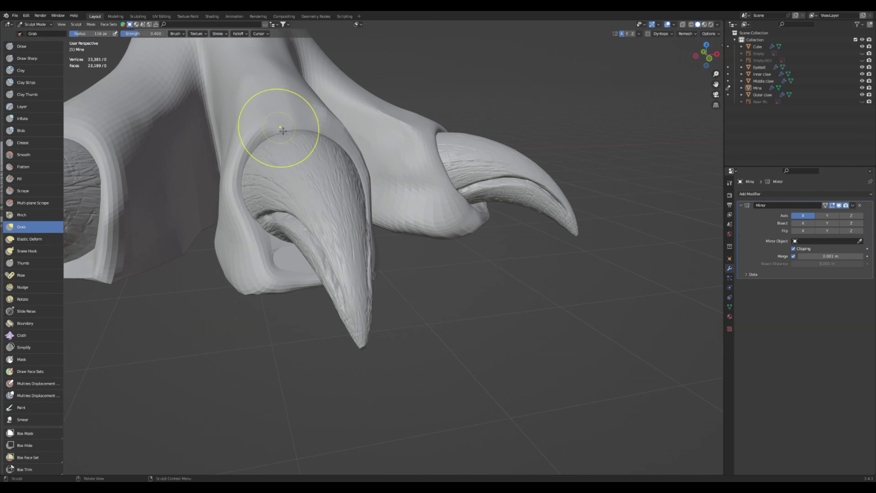
{"action": "left_click_drag", "start_coordinate": [291, 131], "coordinate": [299, 122]}
{"action": "middle_click_drag", "start_coordinate": [291, 142], "coordinate": [268, 155]}
Reduce the Grab brush to 83 px and raise the middle toe's lower socket rim toward its claw
{"action": "key", "text": "bracketleft"}
{"action": "key", "text": "bracketleft"}
{"action": "key", "text": "bracketleft"}
{"action": "mouse_move", "coordinate": [326, 192]}
{"action": "middle_mouse_down"}
{"action": "mouse_move", "coordinate": [281, 185]}
{"action": "mouse_move", "coordinate": [320, 178]}
{"action": "middle_mouse_up"}
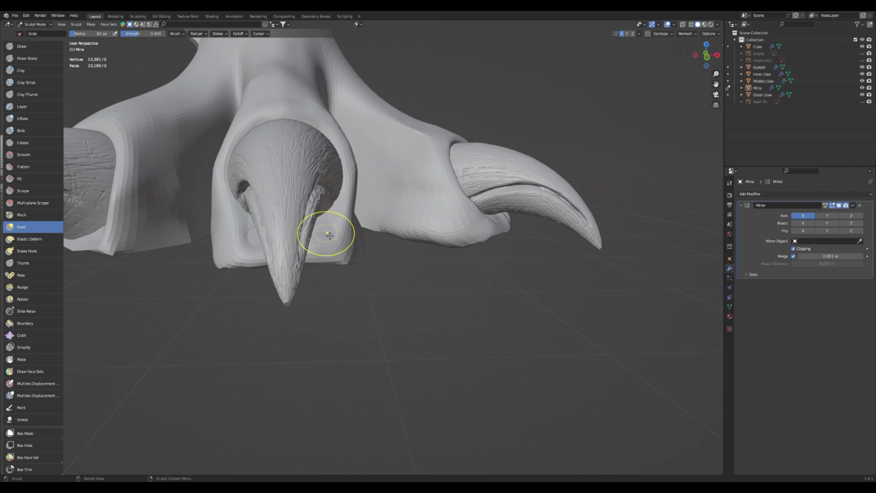
{"action": "middle_click_drag", "start_coordinate": [282, 248], "coordinate": [313, 255]}
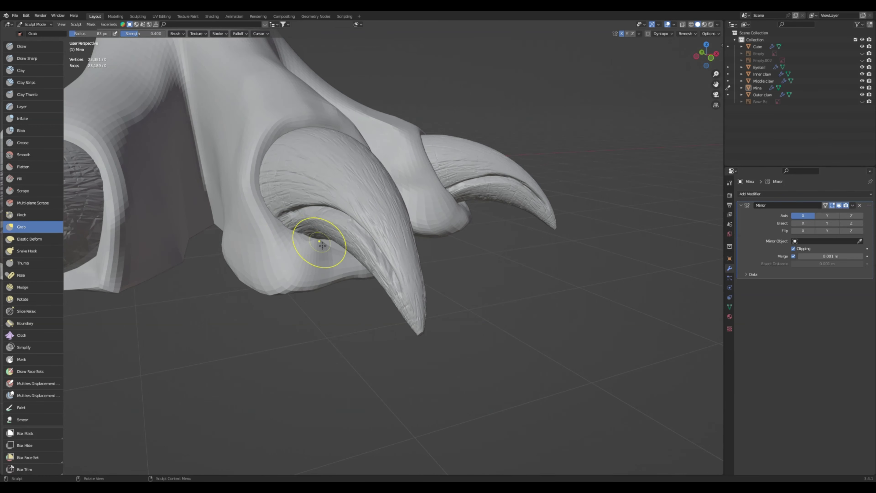
{"action": "middle_click_drag", "start_coordinate": [335, 250], "coordinate": [278, 227]}
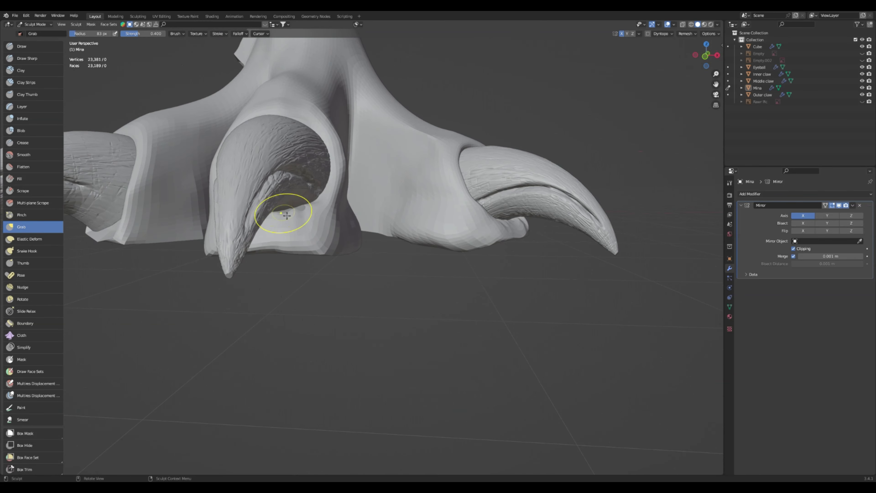
{"action": "middle_click_drag", "start_coordinate": [299, 205], "coordinate": [362, 215]}
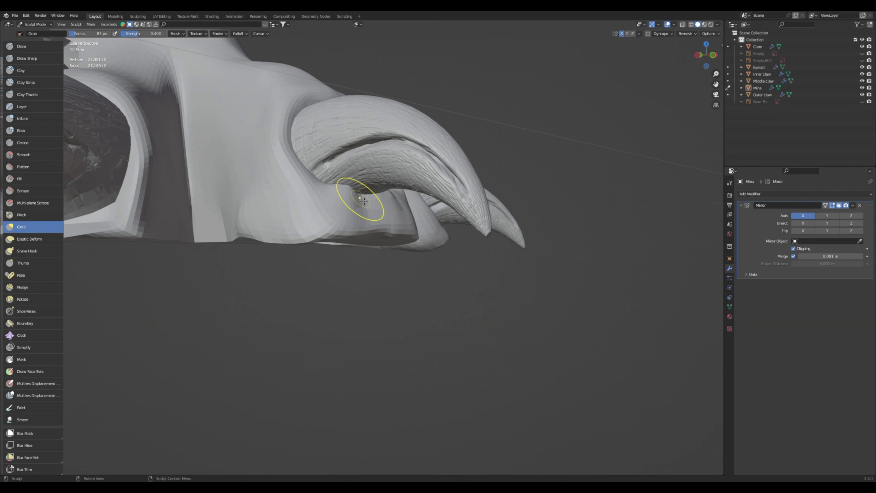
Round the end of the middle toe beneath the claw and even out both sides of its lower rim
{"action": "scroll", "coordinate": [381, 199], "scroll_direction": "up", "scroll_amount": 4}
{"action": "middle_click_drag", "start_coordinate": [382, 199], "coordinate": [425, 209]}
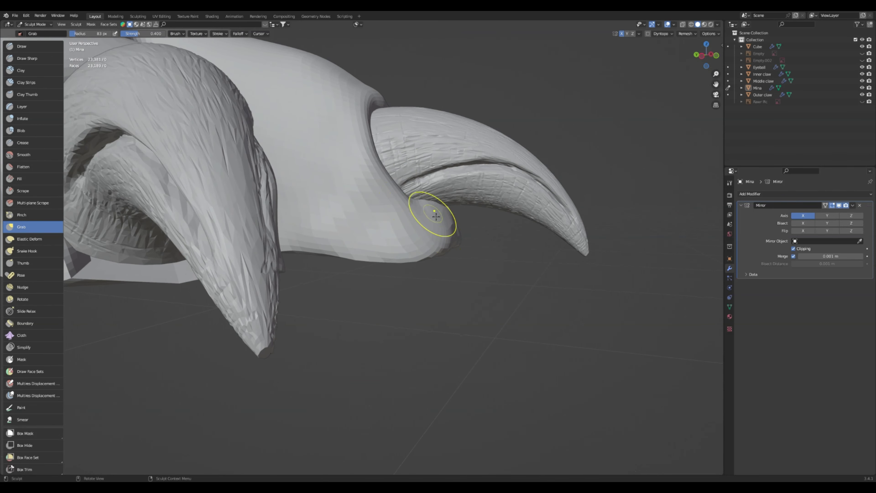
{"action": "scroll", "coordinate": [445, 230], "scroll_direction": "down", "scroll_amount": 3}
{"action": "middle_click_drag", "start_coordinate": [445, 229], "coordinate": [261, 235]}
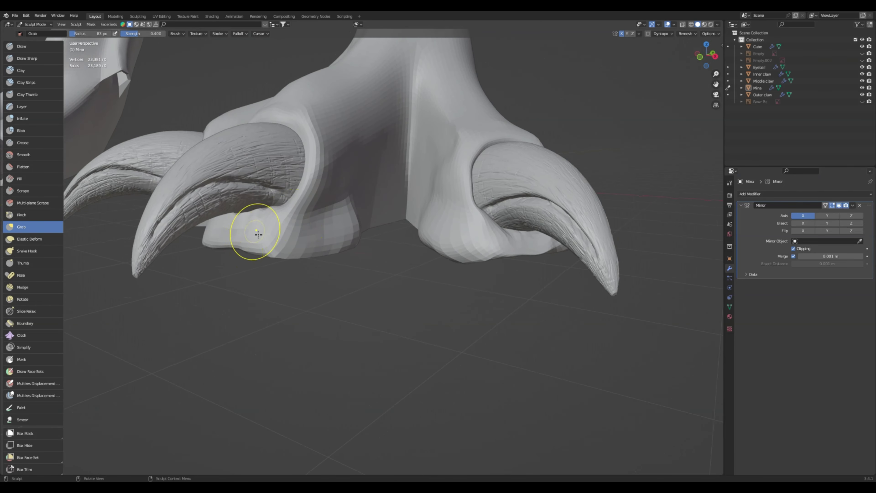
{"action": "middle_click_drag", "start_coordinate": [465, 230], "coordinate": [499, 226]}
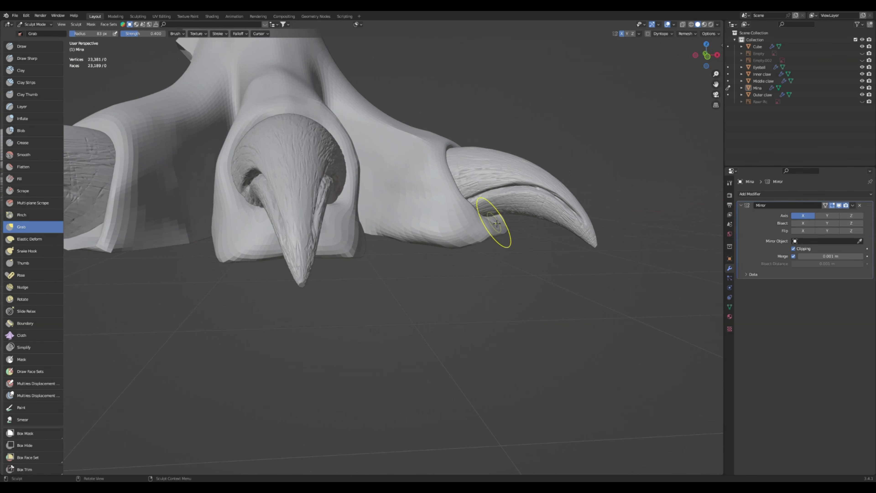
{"action": "mouse_move", "coordinate": [307, 229]}
{"action": "middle_mouse_down"}
{"action": "mouse_move", "coordinate": [256, 243]}
{"action": "mouse_move", "coordinate": [279, 254]}
{"action": "mouse_move", "coordinate": [363, 254]}
{"action": "mouse_move", "coordinate": [333, 255]}
{"action": "mouse_move", "coordinate": [291, 229]}
{"action": "mouse_move", "coordinate": [302, 234]}
{"action": "mouse_move", "coordinate": [276, 239]}
{"action": "middle_mouse_up"}
Enlarge the Grab brush to 125 px and shape the inner toe's lower socket rim and rounded pad around its claw
{"action": "scroll", "coordinate": [292, 229], "scroll_direction": "down", "scroll_amount": 3}
{"action": "key", "text": "bracketright"}
{"action": "key", "text": "bracketright"}
{"action": "key", "text": "bracketright"}
{"action": "key", "text": "bracketright"}
{"action": "mouse_move", "coordinate": [266, 243]}
{"action": "left_mouse_down"}
{"action": "mouse_move", "coordinate": [268, 251]}
{"action": "mouse_move", "coordinate": [254, 215]}
{"action": "mouse_move", "coordinate": [264, 189]}
{"action": "left_mouse_up"}
{"action": "middle_click_drag", "start_coordinate": [281, 238], "coordinate": [278, 235]}
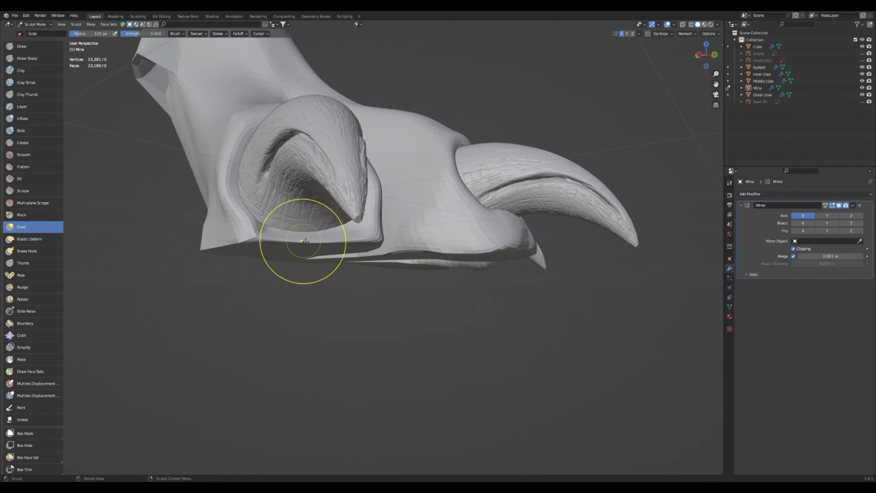
{"action": "mouse_move", "coordinate": [303, 238]}
{"action": "middle_mouse_down"}
{"action": "mouse_move", "coordinate": [342, 250]}
{"action": "mouse_move", "coordinate": [337, 231]}
{"action": "mouse_move", "coordinate": [397, 261]}
{"action": "mouse_move", "coordinate": [438, 251]}
{"action": "mouse_move", "coordinate": [419, 273]}
{"action": "middle_mouse_up"}
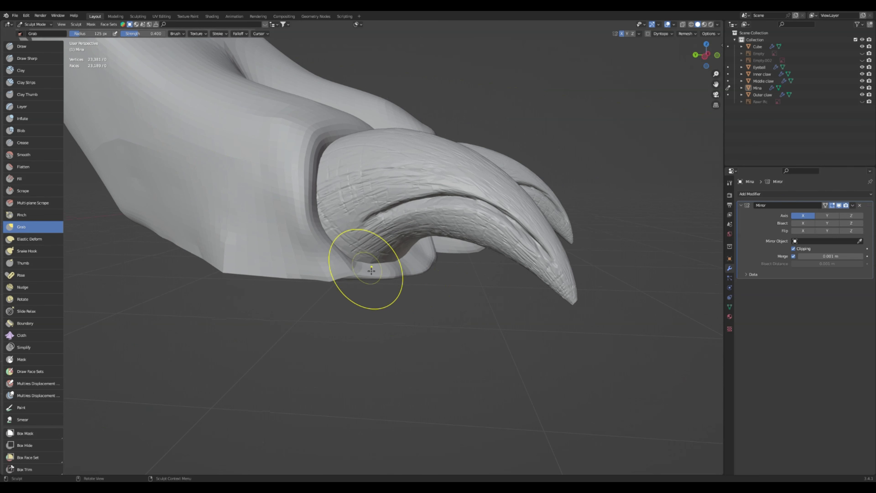
{"action": "middle_click_drag", "start_coordinate": [408, 263], "coordinate": [333, 260]}
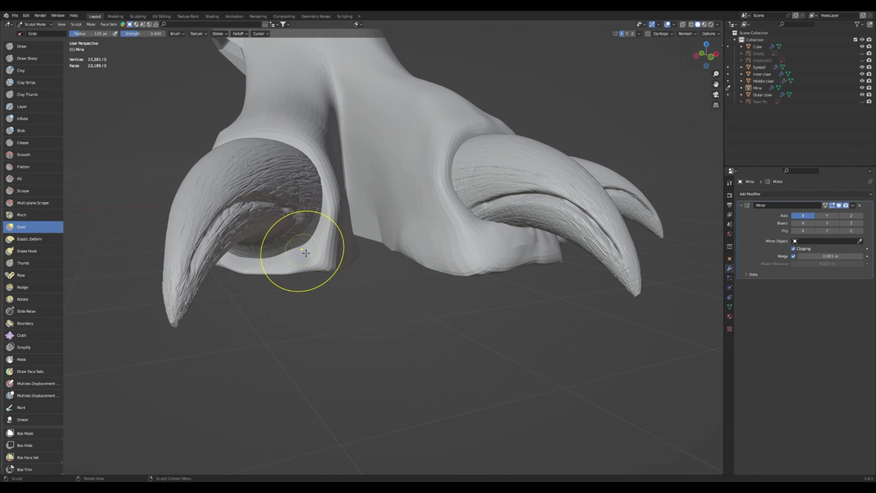
{"action": "mouse_move", "coordinate": [298, 272]}
{"action": "middle_mouse_down"}
{"action": "mouse_move", "coordinate": [255, 257]}
{"action": "mouse_move", "coordinate": [343, 242]}
{"action": "mouse_move", "coordinate": [333, 269]}
{"action": "middle_mouse_up"}
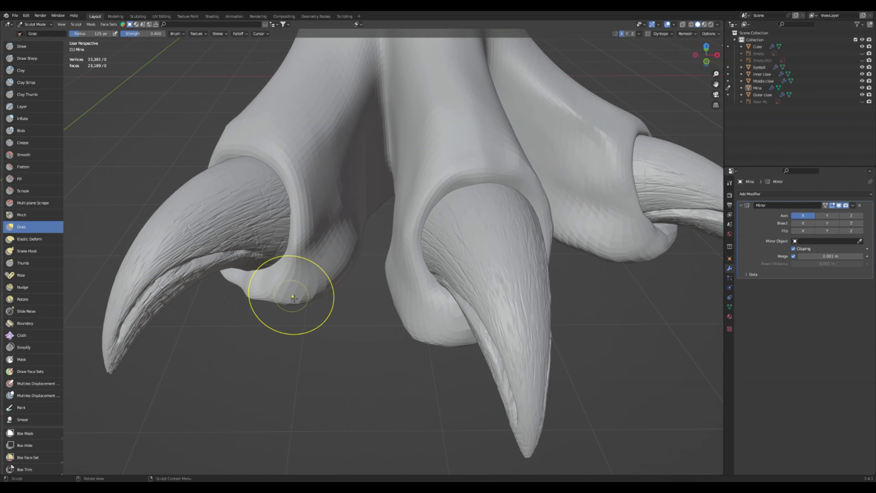
Pull the lower edge of the inner toe's pad forward beneath its claw with the Grab brush
{"action": "mouse_move", "coordinate": [359, 237]}
{"action": "middle_mouse_down"}
{"action": "mouse_move", "coordinate": [345, 307]}
{"action": "mouse_move", "coordinate": [338, 276]}
{"action": "mouse_move", "coordinate": [315, 314]}
{"action": "middle_mouse_up"}
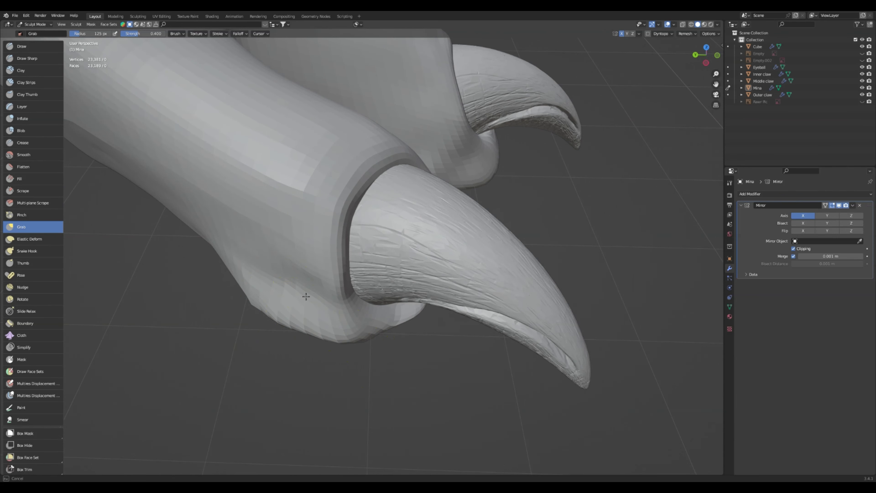
{"action": "mouse_move", "coordinate": [274, 300]}
{"action": "middle_mouse_down"}
{"action": "mouse_move", "coordinate": [293, 250]}
{"action": "mouse_move", "coordinate": [290, 277]}
{"action": "middle_mouse_up"}
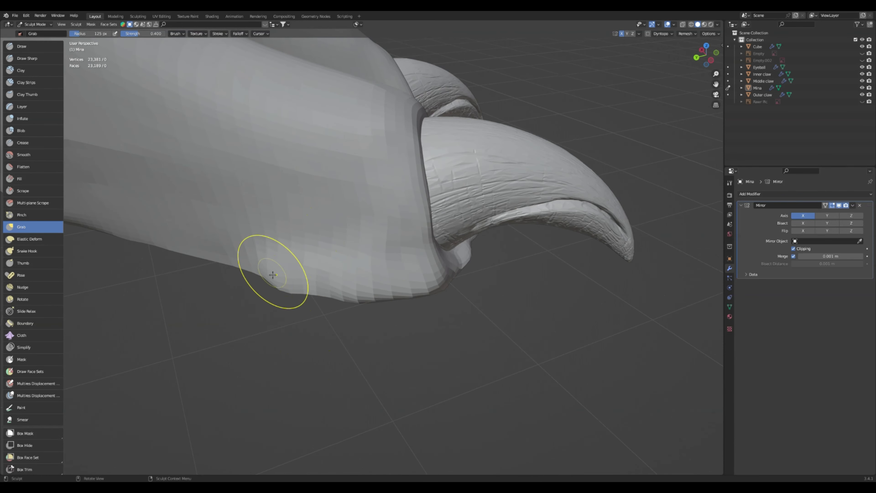
{"action": "middle_click_drag", "start_coordinate": [225, 274], "coordinate": [273, 278]}
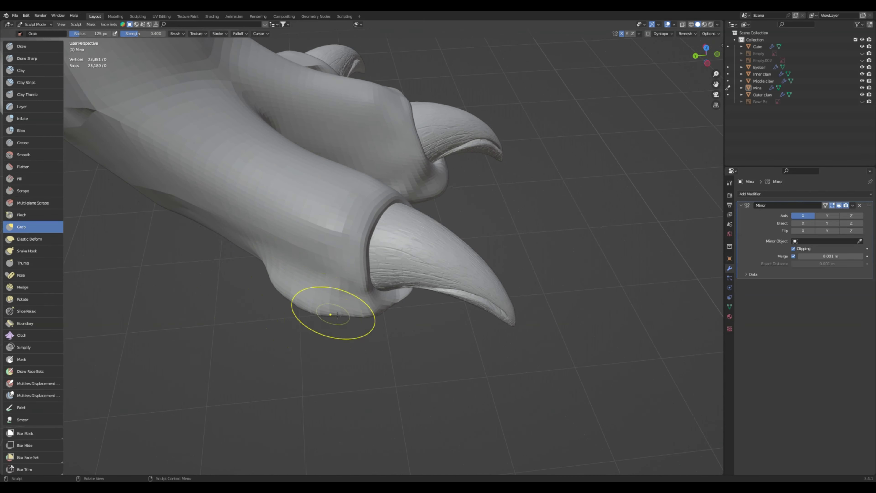
{"action": "left_click_drag", "start_coordinate": [341, 313], "coordinate": [379, 320]}
Examine the toes, claw sockets and rounded pads from the front and both sides of the foot
{"action": "mouse_move", "coordinate": [324, 269]}
{"action": "middle_mouse_down"}
{"action": "mouse_move", "coordinate": [274, 220]}
{"action": "mouse_move", "coordinate": [224, 258]}
{"action": "mouse_move", "coordinate": [322, 298]}
{"action": "mouse_move", "coordinate": [391, 254]}
{"action": "mouse_move", "coordinate": [389, 230]}
{"action": "mouse_move", "coordinate": [377, 225]}
{"action": "middle_mouse_up"}
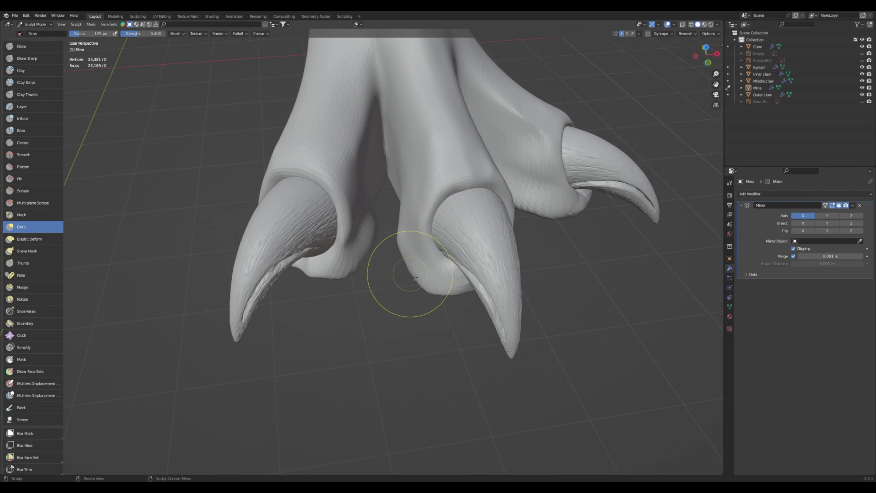
{"action": "middle_click_drag", "start_coordinate": [414, 276], "coordinate": [450, 321]}
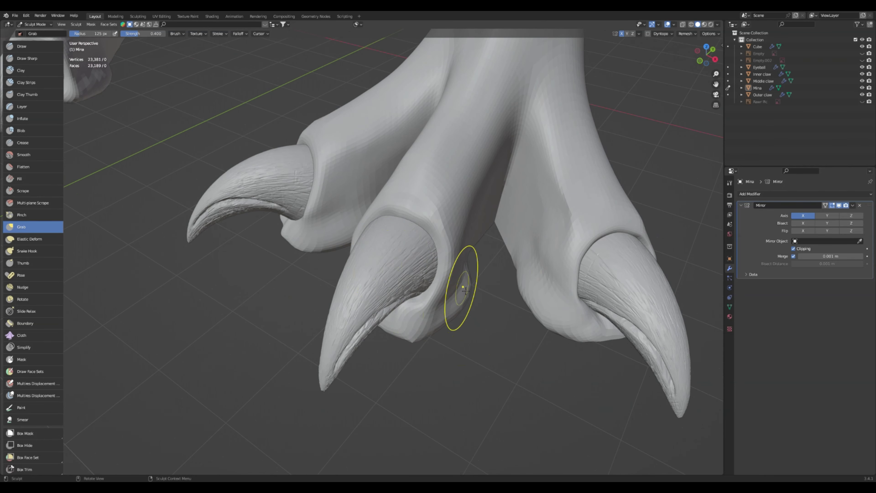
{"action": "middle_click_drag", "start_coordinate": [458, 250], "coordinate": [417, 308]}
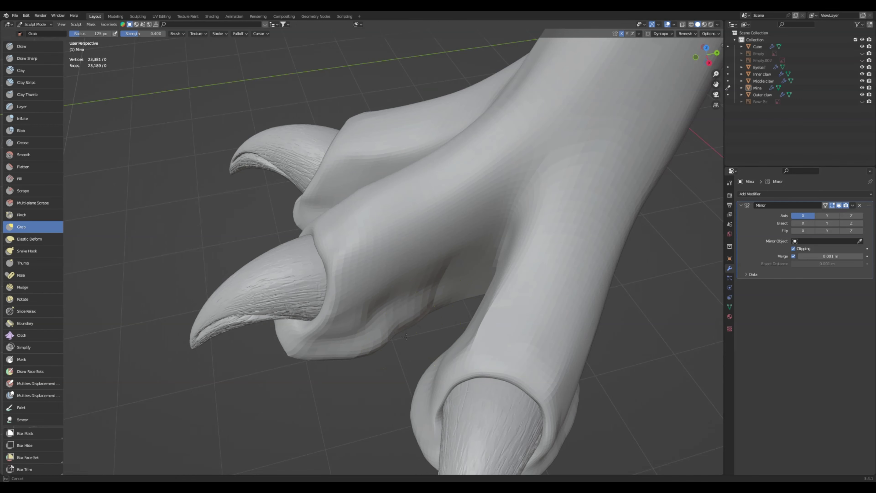
{"action": "middle_click_drag", "start_coordinate": [397, 336], "coordinate": [381, 258]}
{"action": "scroll", "coordinate": [307, 286], "scroll_direction": "down", "scroll_amount": 3}
{"action": "middle_click_drag", "start_coordinate": [307, 285], "coordinate": [431, 281], "text": "shift"}
{"action": "mouse_move", "coordinate": [366, 257]}
{"action": "middle_mouse_down"}
{"action": "mouse_move", "coordinate": [392, 256]}
{"action": "mouse_move", "coordinate": [365, 243]}
{"action": "middle_mouse_up"}
{"action": "mouse_move", "coordinate": [485, 204]}
{"action": "middle_mouse_down"}
{"action": "mouse_move", "coordinate": [436, 203]}
{"action": "mouse_move", "coordinate": [446, 176]}
{"action": "mouse_move", "coordinate": [314, 225]}
{"action": "mouse_move", "coordinate": [352, 232]}
{"action": "mouse_move", "coordinate": [443, 177]}
{"action": "middle_mouse_up"}
Reshape the small raised toe stub on the leg's inner side, adjusting its lower edge and the hollow beneath it with Grab
{"action": "scroll", "coordinate": [440, 206], "scroll_direction": "down", "scroll_amount": 4}
{"action": "scroll", "coordinate": [439, 179], "scroll_direction": "up", "scroll_amount": 5}
{"action": "mouse_move", "coordinate": [235, 209]}
{"action": "middle_mouse_down", "text": "shift"}
{"action": "mouse_move", "coordinate": [316, 226]}
{"action": "mouse_move", "coordinate": [362, 221]}
{"action": "mouse_move", "coordinate": [387, 214]}
{"action": "mouse_move", "coordinate": [413, 179]}
{"action": "mouse_move", "coordinate": [374, 195]}
{"action": "middle_mouse_up", "text": "shift"}
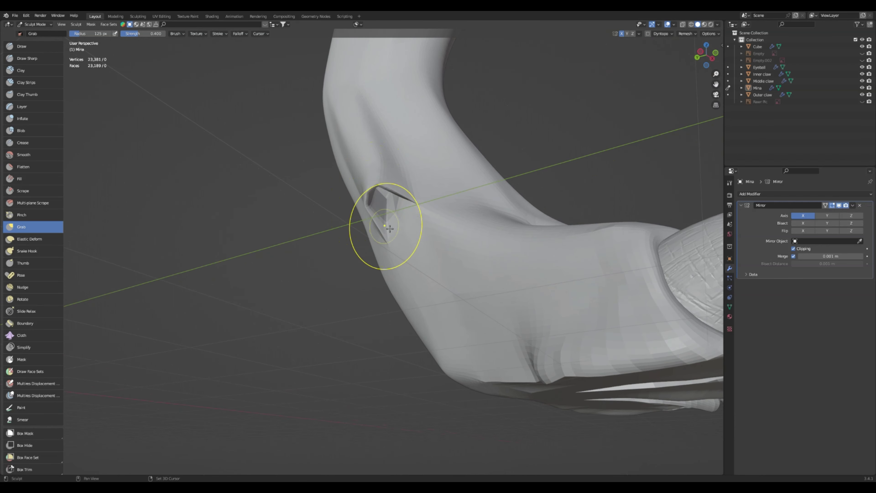
{"action": "middle_click_drag", "start_coordinate": [389, 229], "coordinate": [421, 155]}
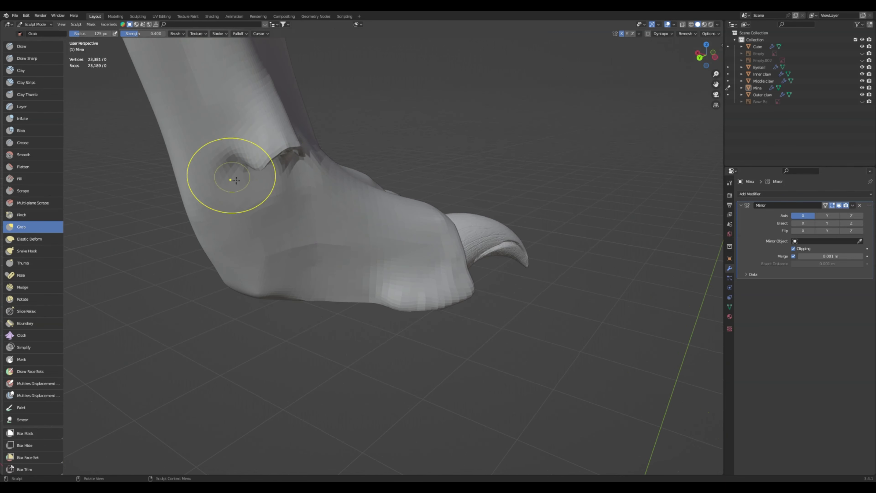
{"action": "left_click_drag", "start_coordinate": [235, 176], "coordinate": [289, 167]}
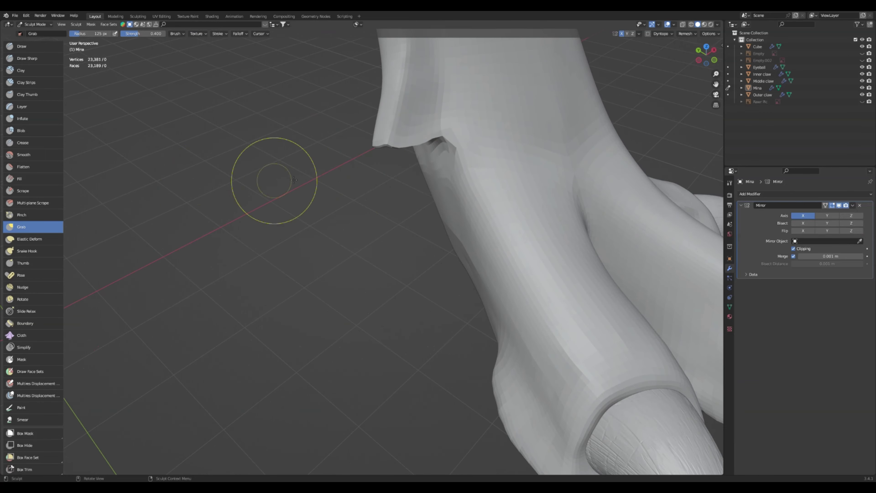
{"action": "mouse_move", "coordinate": [400, 148]}
{"action": "left_mouse_down"}
{"action": "mouse_move", "coordinate": [410, 157]}
{"action": "mouse_move", "coordinate": [393, 150]}
{"action": "mouse_move", "coordinate": [433, 131]}
{"action": "left_mouse_up"}
{"action": "mouse_move", "coordinate": [434, 120]}
{"action": "middle_mouse_down"}
{"action": "mouse_move", "coordinate": [446, 120]}
{"action": "mouse_move", "coordinate": [346, 172]}
{"action": "middle_mouse_up"}
{"action": "left_click_drag", "start_coordinate": [236, 161], "coordinate": [239, 157]}
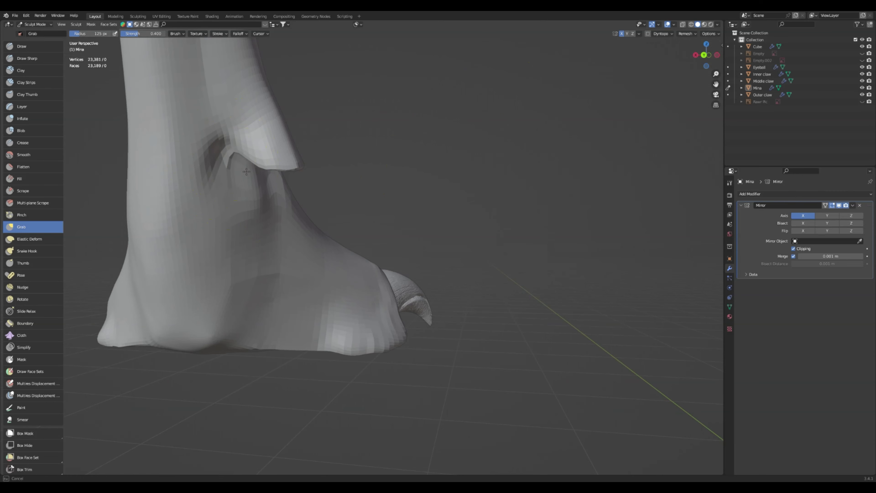
Pull the raised toe stub's tip outward and downward and refine its underside where it meets the leg
{"action": "middle_click_drag", "start_coordinate": [246, 156], "coordinate": [431, 152]}
{"action": "left_click_drag", "start_coordinate": [431, 152], "coordinate": [420, 120]}
{"action": "mouse_move", "coordinate": [420, 120]}
{"action": "middle_mouse_down"}
{"action": "mouse_move", "coordinate": [313, 186]}
{"action": "mouse_move", "coordinate": [275, 168]}
{"action": "mouse_move", "coordinate": [282, 151]}
{"action": "middle_mouse_up"}
{"action": "left_click_drag", "start_coordinate": [282, 151], "coordinate": [293, 172]}
{"action": "mouse_move", "coordinate": [293, 172]}
{"action": "middle_mouse_down"}
{"action": "mouse_move", "coordinate": [289, 146]}
{"action": "mouse_move", "coordinate": [464, 147]}
{"action": "middle_mouse_up"}
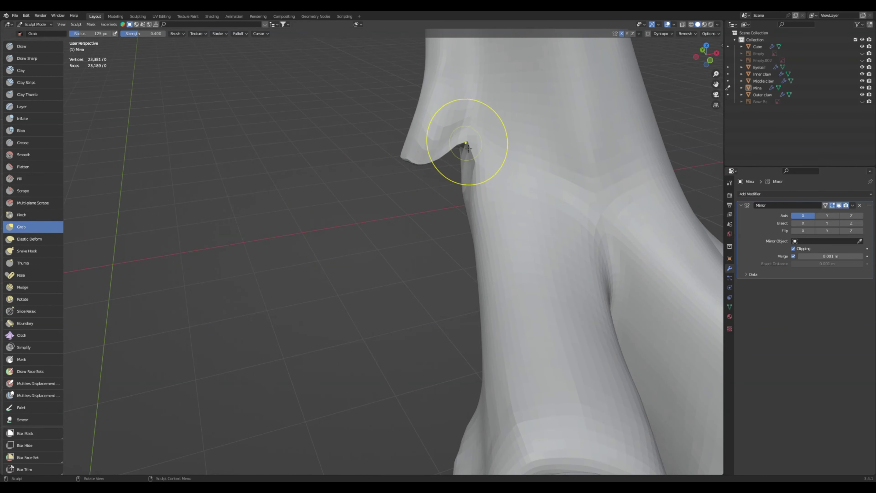
{"action": "left_click_drag", "start_coordinate": [406, 160], "coordinate": [400, 167]}
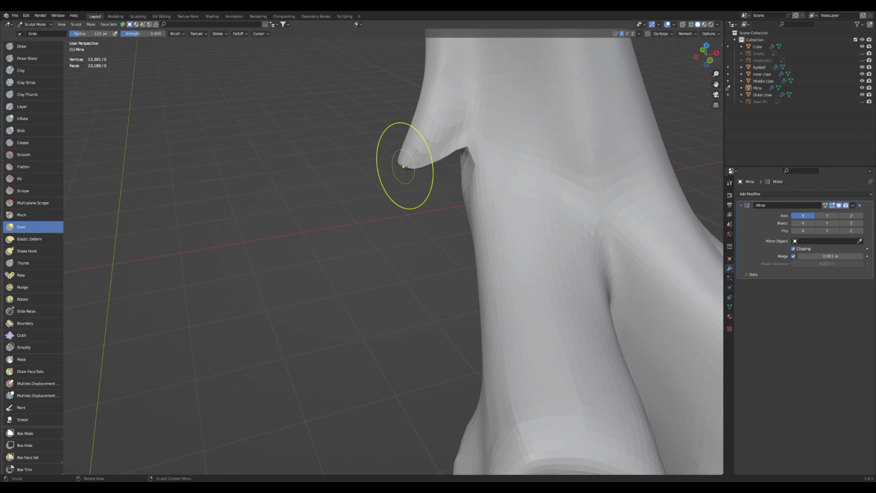
Reduce the Grab brush to 40 px and fill out the lower rim of the raised toe stub
{"action": "key", "text": "f"}
{"action": "left_click", "coordinate": [445, 160]}
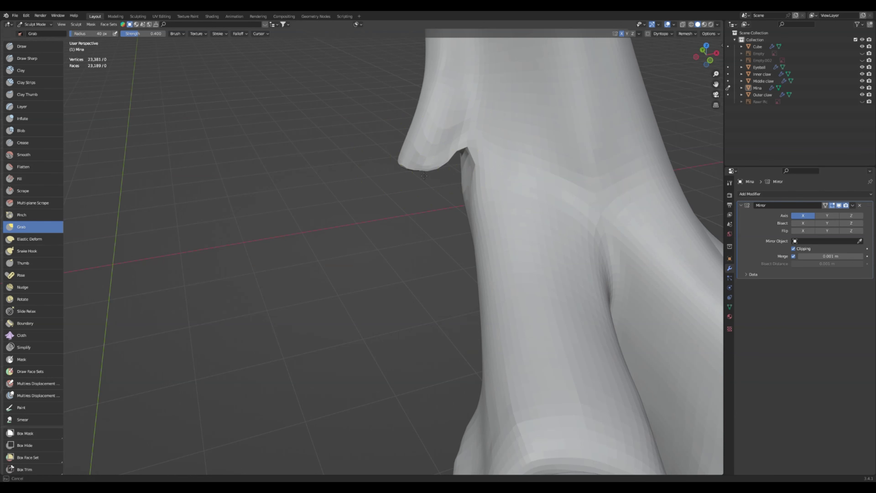
{"action": "mouse_move", "coordinate": [451, 165]}
{"action": "middle_mouse_down"}
{"action": "mouse_move", "coordinate": [352, 172]}
{"action": "mouse_move", "coordinate": [389, 165]}
{"action": "middle_mouse_up"}
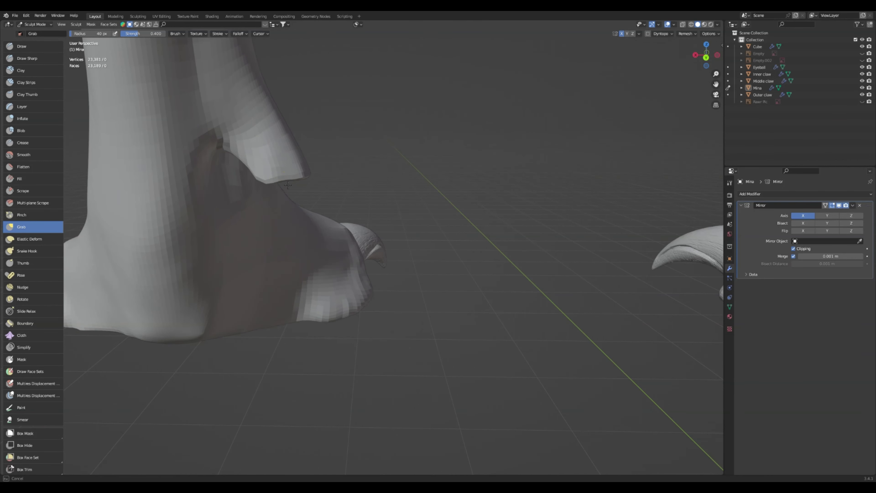
{"action": "middle_click_drag", "start_coordinate": [260, 184], "coordinate": [307, 176]}
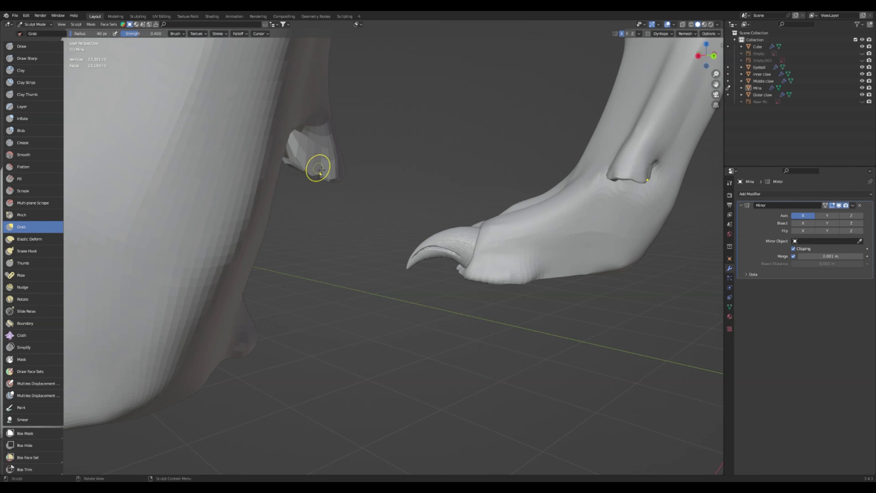
Shape the open end of the dewclaw stub on the back of the foot with the Grab brush at 40 px radius
{"action": "middle_click_drag", "start_coordinate": [321, 169], "coordinate": [227, 173]}
{"action": "mouse_move", "coordinate": [384, 166]}
{"action": "middle_mouse_down"}
{"action": "mouse_move", "coordinate": [389, 180]}
{"action": "mouse_move", "coordinate": [417, 148]}
{"action": "middle_mouse_up"}
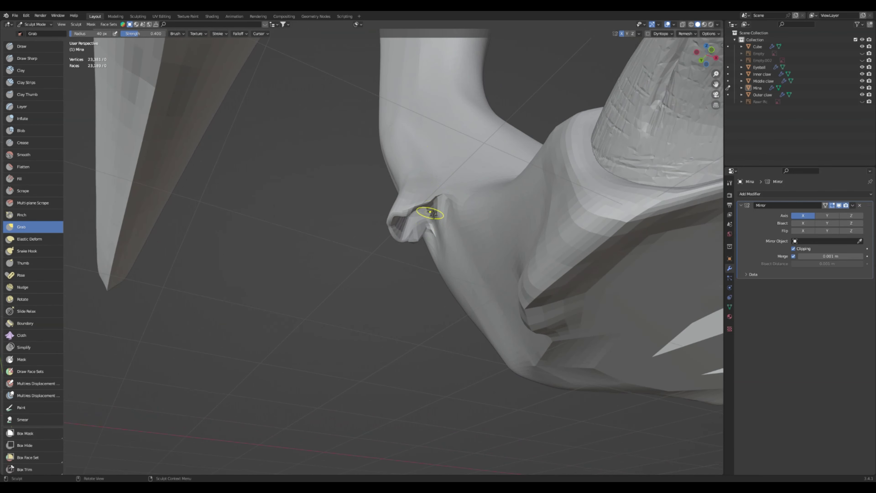
{"action": "middle_click_drag", "start_coordinate": [433, 214], "coordinate": [487, 195]}
{"action": "middle_click_drag", "start_coordinate": [300, 211], "coordinate": [379, 198]}
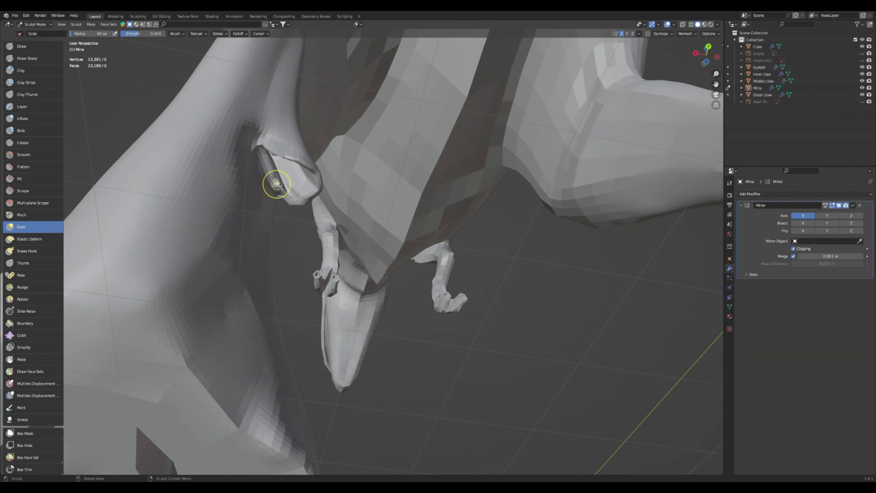
{"action": "middle_click_drag", "start_coordinate": [279, 192], "coordinate": [312, 212]}
{"action": "middle_click_drag", "start_coordinate": [305, 150], "coordinate": [326, 151]}
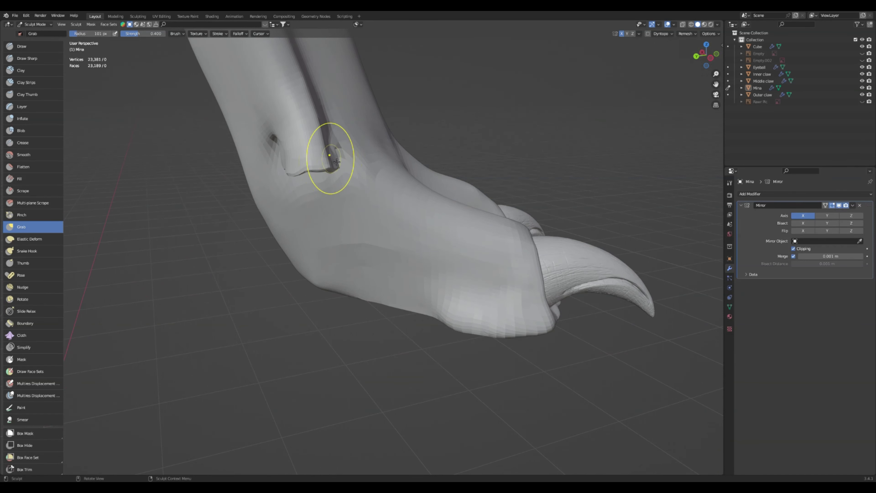
Reshape the rim of the dewclaw stub from several sides with the Grab brush enlarged to 101 px radius
{"action": "mouse_move", "coordinate": [289, 167]}
{"action": "middle_mouse_down"}
{"action": "mouse_move", "coordinate": [362, 126]}
{"action": "mouse_move", "coordinate": [361, 140]}
{"action": "middle_mouse_up"}
{"action": "left_click_drag", "start_coordinate": [307, 166], "coordinate": [307, 165]}
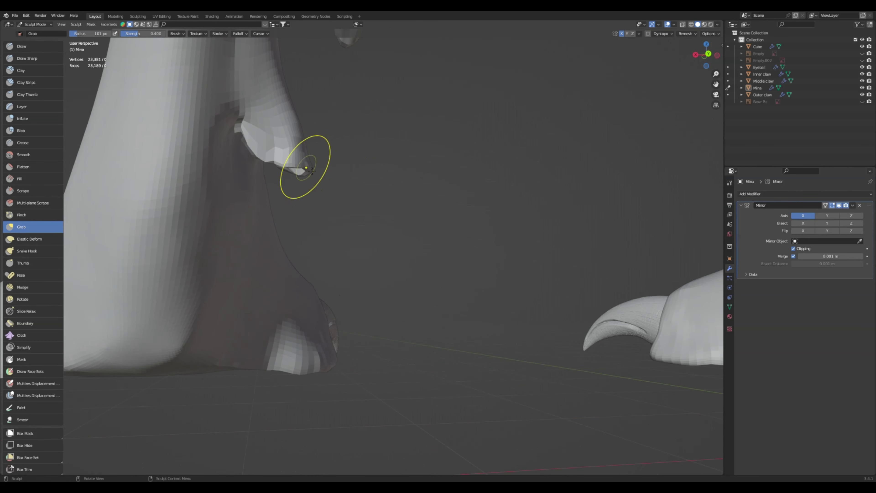
{"action": "middle_click_drag", "start_coordinate": [256, 137], "coordinate": [311, 120]}
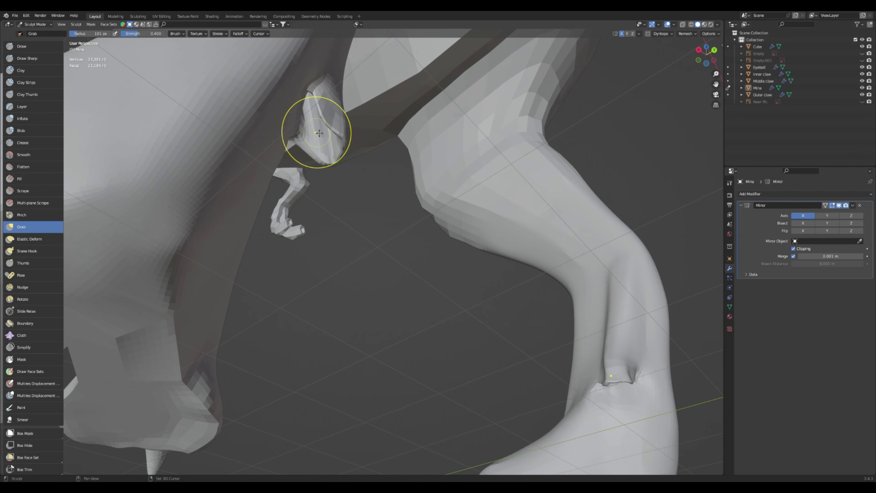
{"action": "mouse_move", "coordinate": [330, 150]}
{"action": "middle_mouse_down"}
{"action": "mouse_move", "coordinate": [289, 121]}
{"action": "mouse_move", "coordinate": [270, 133]}
{"action": "mouse_move", "coordinate": [298, 223]}
{"action": "mouse_move", "coordinate": [326, 228]}
{"action": "middle_mouse_up"}
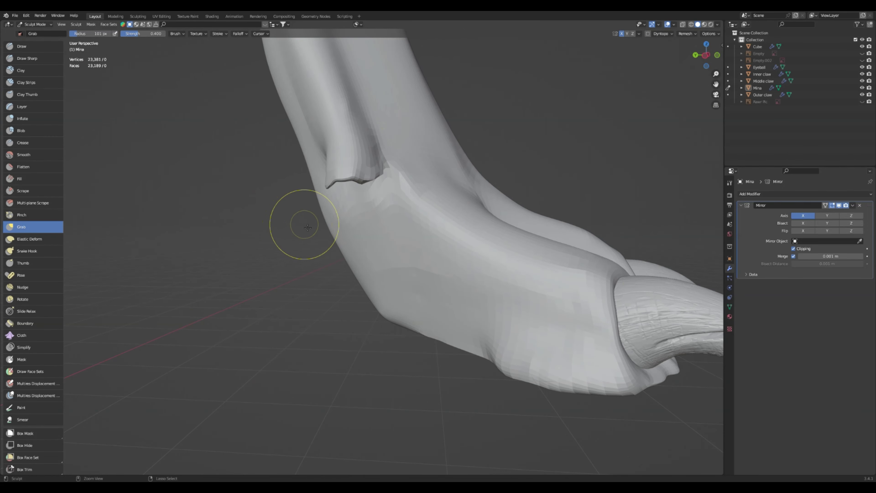
{"action": "mouse_move", "coordinate": [339, 161]}
{"action": "middle_mouse_down"}
{"action": "mouse_move", "coordinate": [350, 175]}
{"action": "mouse_move", "coordinate": [374, 167]}
{"action": "middle_mouse_up"}
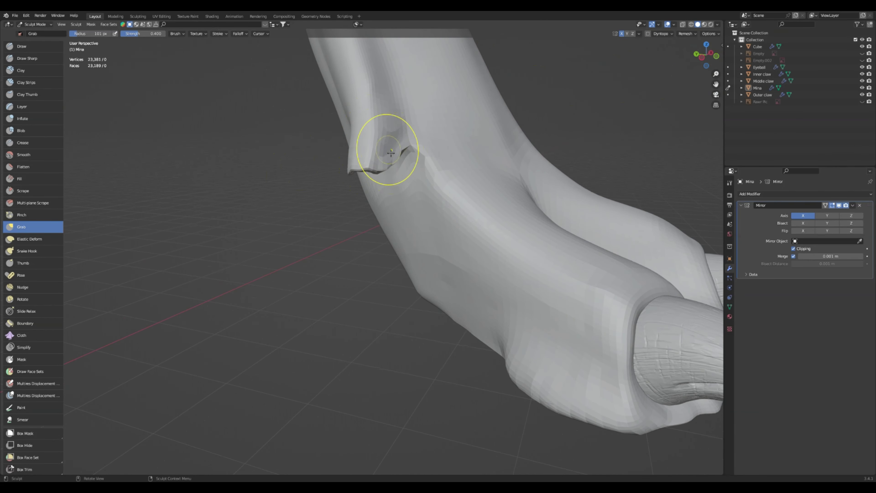
{"action": "mouse_move", "coordinate": [382, 151]}
{"action": "middle_mouse_down"}
{"action": "mouse_move", "coordinate": [366, 107]}
{"action": "mouse_move", "coordinate": [362, 133]}
{"action": "mouse_move", "coordinate": [375, 97]}
{"action": "mouse_move", "coordinate": [387, 173]}
{"action": "mouse_move", "coordinate": [358, 196]}
{"action": "middle_mouse_up"}
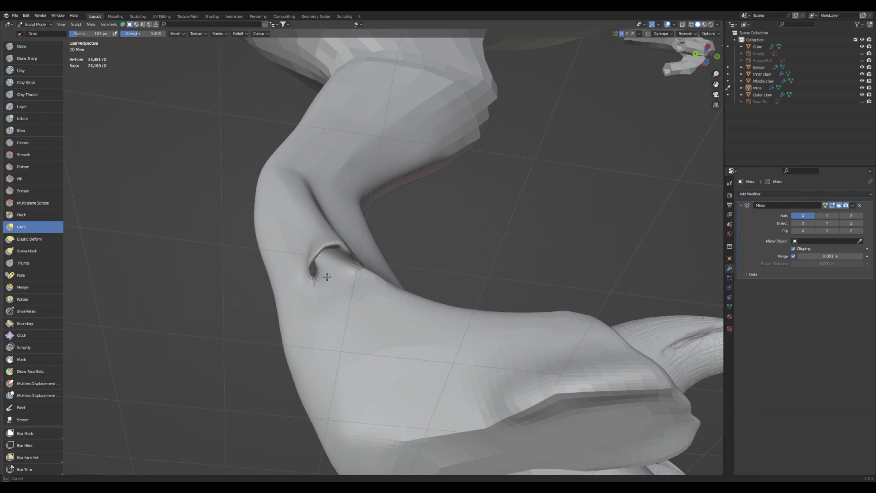
Grab the skin just below the dewclaw opening and push it up to form the socket's lower edge
{"action": "left_click_drag", "start_coordinate": [327, 276], "coordinate": [333, 270]}
{"action": "middle_click_drag", "start_coordinate": [333, 270], "coordinate": [372, 208]}
{"action": "mouse_move", "coordinate": [429, 206]}
{"action": "left_mouse_down"}
{"action": "mouse_move", "coordinate": [415, 203]}
{"action": "mouse_move", "coordinate": [431, 198]}
{"action": "left_mouse_up"}
{"action": "mouse_move", "coordinate": [386, 160]}
{"action": "middle_mouse_down"}
{"action": "mouse_move", "coordinate": [397, 181]}
{"action": "mouse_move", "coordinate": [407, 175]}
{"action": "mouse_move", "coordinate": [403, 190]}
{"action": "middle_mouse_up"}
{"action": "left_click_drag", "start_coordinate": [402, 191], "coordinate": [393, 222]}
{"action": "middle_click_drag", "start_coordinate": [394, 222], "coordinate": [376, 222]}
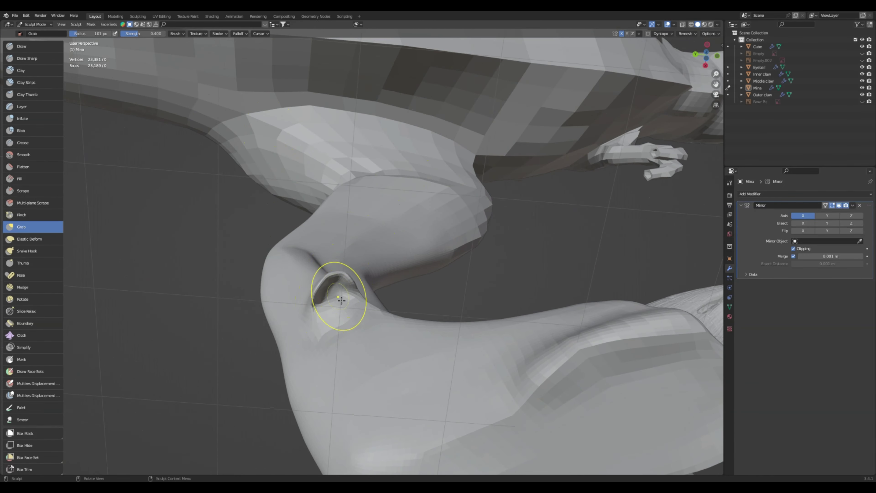
Push the surface inside the dewclaw opening inward with the Grab brush to deepen the socket
{"action": "mouse_move", "coordinate": [344, 301]}
{"action": "left_mouse_down"}
{"action": "mouse_move", "coordinate": [351, 303]}
{"action": "mouse_move", "coordinate": [319, 286]}
{"action": "left_mouse_up"}
{"action": "middle_click_drag", "start_coordinate": [311, 268], "coordinate": [322, 298]}
{"action": "middle_click_drag", "start_coordinate": [407, 241], "coordinate": [378, 251]}
{"action": "mouse_move", "coordinate": [419, 197]}
{"action": "left_mouse_down"}
{"action": "mouse_move", "coordinate": [425, 191]}
{"action": "mouse_move", "coordinate": [417, 196]}
{"action": "left_mouse_up"}
{"action": "mouse_move", "coordinate": [416, 196]}
{"action": "middle_mouse_down"}
{"action": "mouse_move", "coordinate": [344, 223]}
{"action": "mouse_move", "coordinate": [367, 217]}
{"action": "middle_mouse_up"}
{"action": "left_click_drag", "start_coordinate": [256, 175], "coordinate": [251, 183]}
{"action": "mouse_move", "coordinate": [252, 183]}
{"action": "middle_mouse_down"}
{"action": "mouse_move", "coordinate": [257, 191]}
{"action": "mouse_move", "coordinate": [205, 147]}
{"action": "middle_mouse_up"}
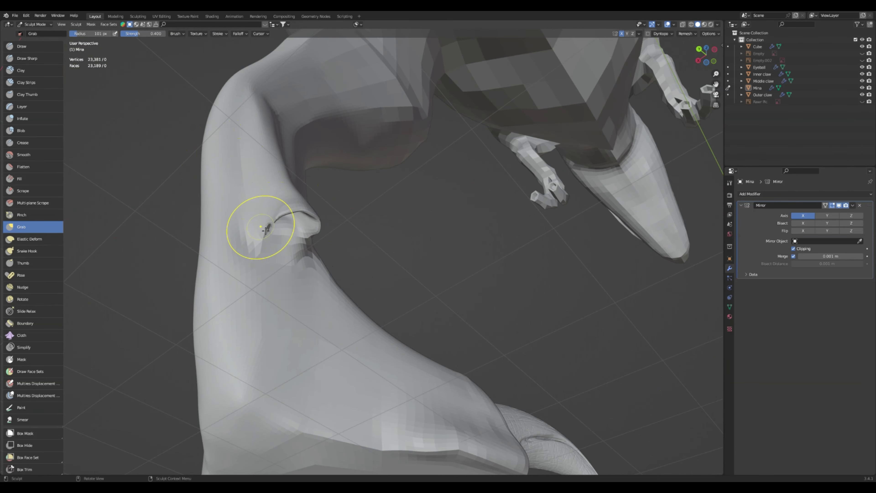
Refine the side edges and the skin folds around the dewclaw socket with the Grab brush
{"action": "middle_click_drag", "start_coordinate": [300, 249], "coordinate": [303, 247]}
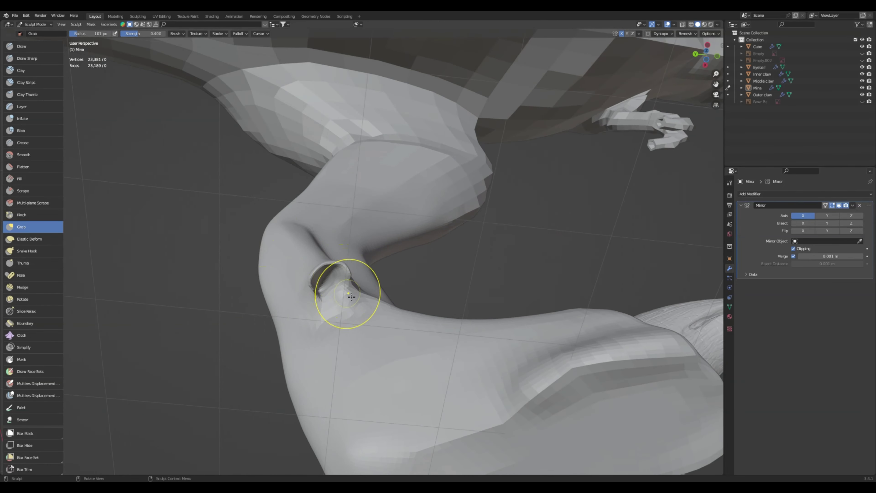
{"action": "mouse_move", "coordinate": [317, 302]}
{"action": "middle_mouse_down"}
{"action": "mouse_move", "coordinate": [303, 286]}
{"action": "mouse_move", "coordinate": [313, 274]}
{"action": "middle_mouse_up"}
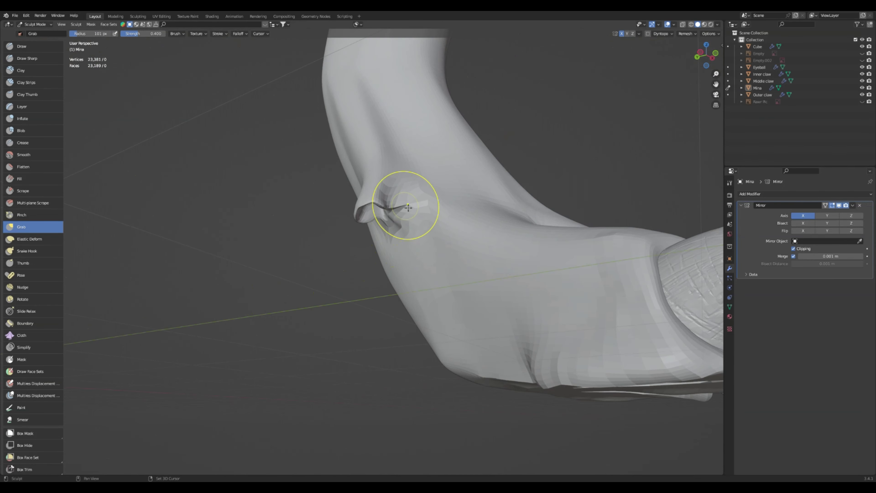
{"action": "middle_click_drag", "start_coordinate": [391, 209], "coordinate": [386, 216]}
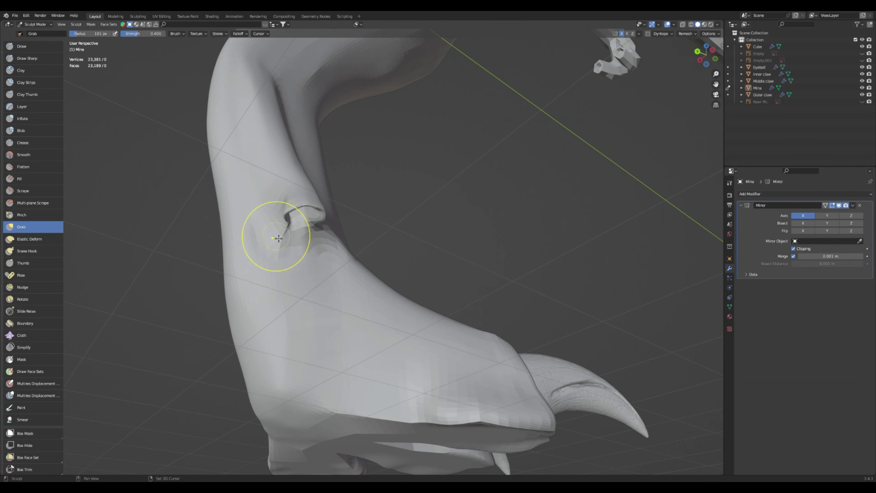
{"action": "mouse_move", "coordinate": [276, 231]}
{"action": "middle_mouse_down"}
{"action": "mouse_move", "coordinate": [301, 234]}
{"action": "mouse_move", "coordinate": [307, 204]}
{"action": "middle_mouse_up"}
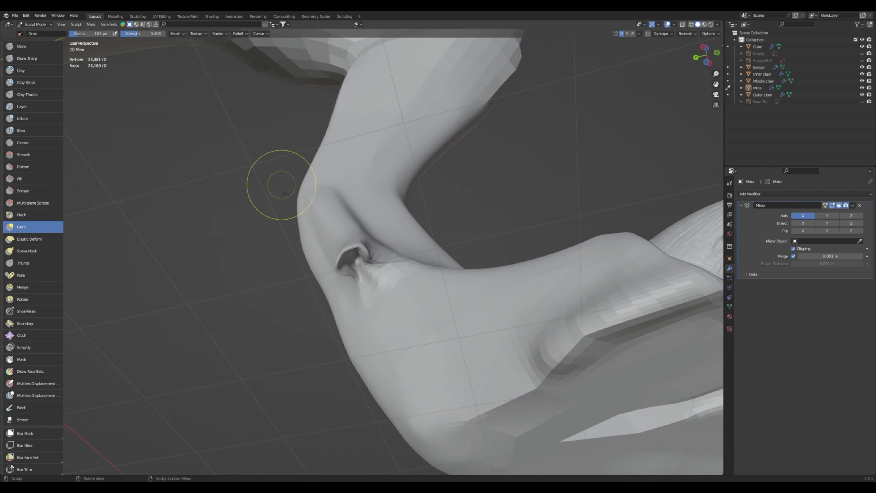
Sculpt the inner surface and underside of the dewclaw socket with the Draw brush at 74 px radius
{"action": "key", "text": "x"}
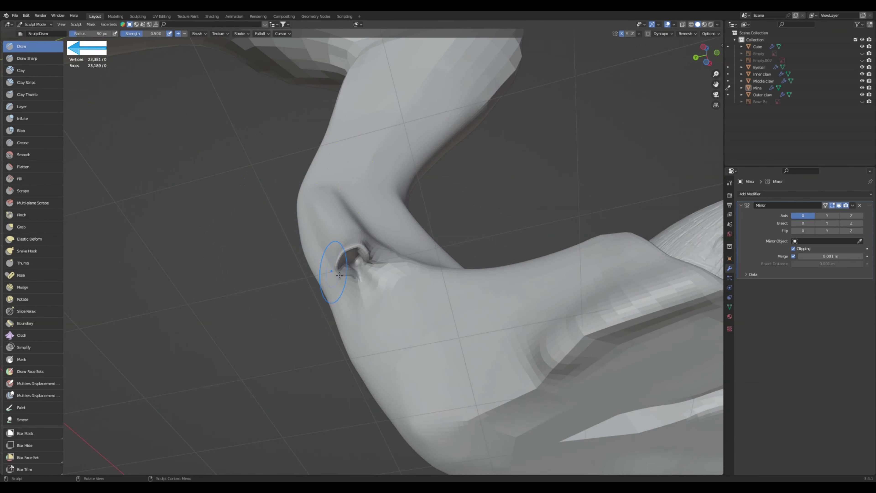
{"action": "middle_click_drag", "start_coordinate": [351, 254], "coordinate": [331, 197]}
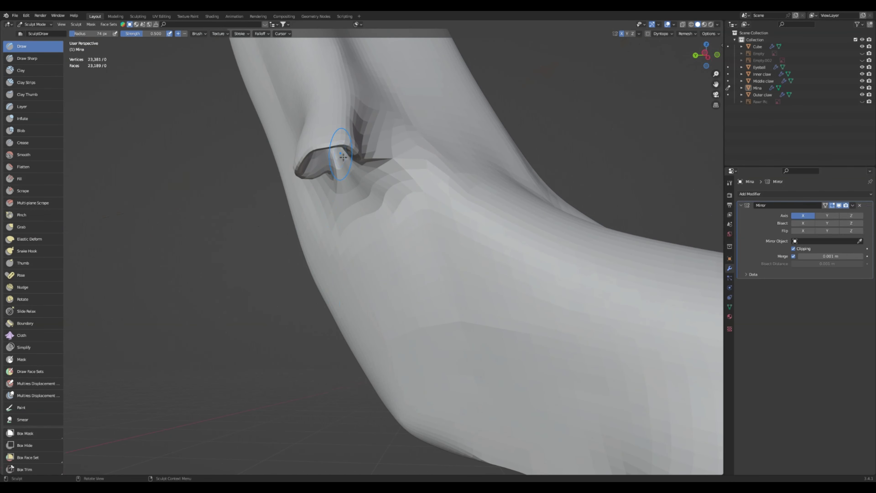
{"action": "middle_click_drag", "start_coordinate": [317, 148], "coordinate": [223, 137]}
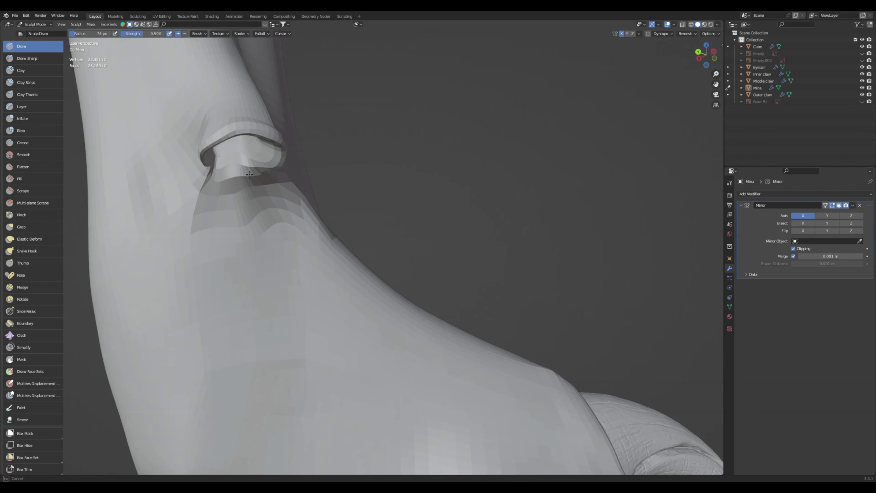
{"action": "left_click_drag", "start_coordinate": [245, 141], "coordinate": [218, 157]}
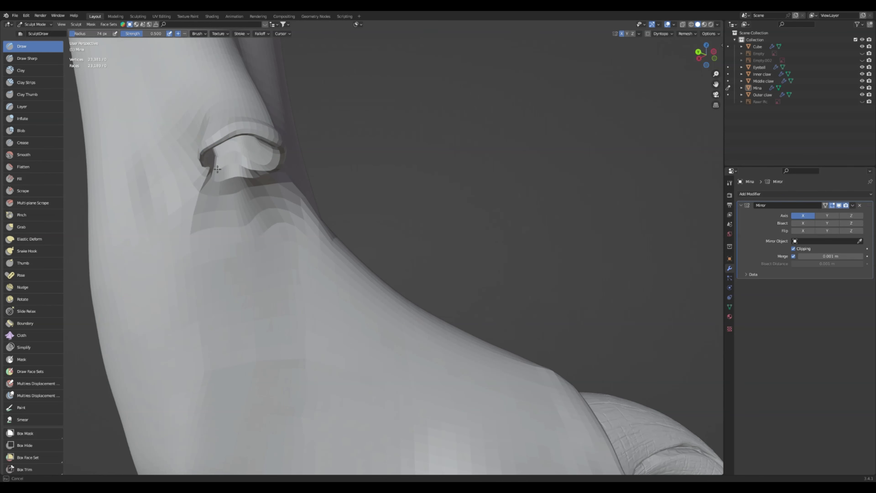
{"action": "middle_click_drag", "start_coordinate": [211, 161], "coordinate": [176, 148]}
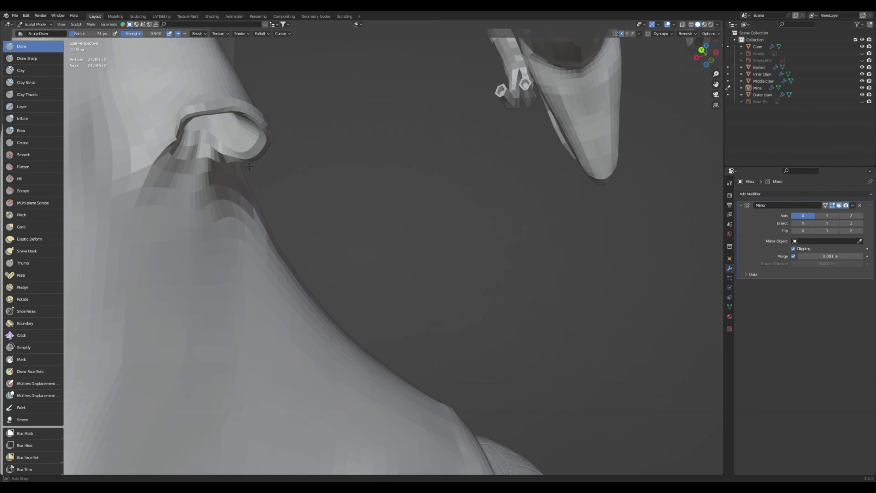
{"action": "middle_click_drag", "start_coordinate": [249, 167], "coordinate": [371, 156]}
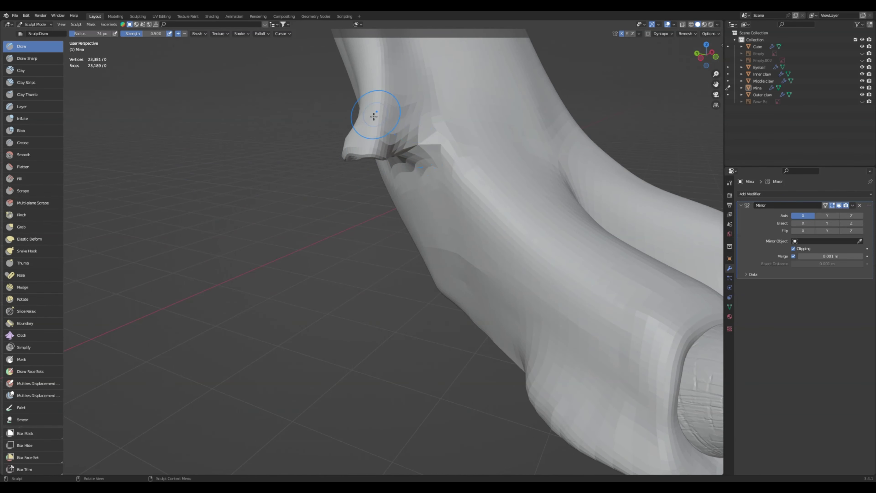
{"action": "mouse_move", "coordinate": [371, 117]}
{"action": "middle_mouse_down"}
{"action": "mouse_move", "coordinate": [362, 198]}
{"action": "mouse_move", "coordinate": [331, 199]}
{"action": "mouse_move", "coordinate": [374, 200]}
{"action": "mouse_move", "coordinate": [456, 166]}
{"action": "mouse_move", "coordinate": [430, 182]}
{"action": "mouse_move", "coordinate": [362, 272]}
{"action": "mouse_move", "coordinate": [401, 196]}
{"action": "mouse_move", "coordinate": [368, 283]}
{"action": "mouse_move", "coordinate": [376, 265]}
{"action": "middle_mouse_up"}
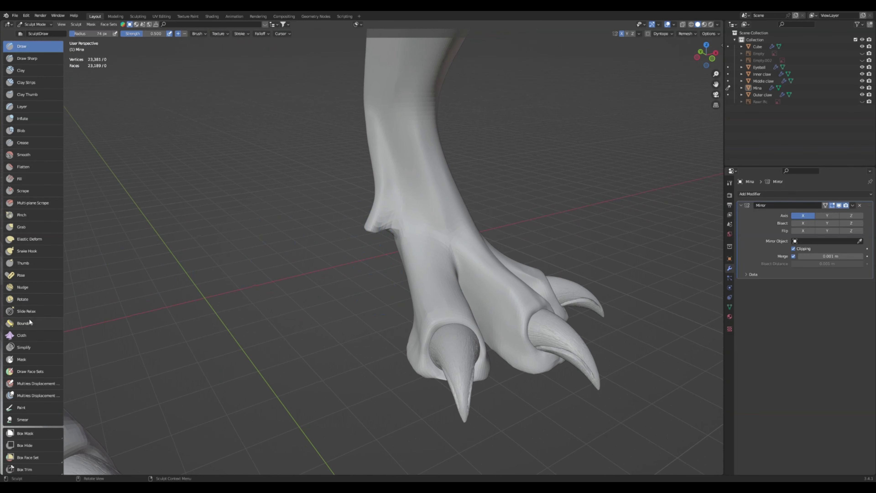
Adjust the dewclaw stub's outline from the front of the foot with the Grab brush reduced to 77 px radius
{"action": "left_click", "coordinate": [36, 227]}
{"action": "key", "text": "f"}
{"action": "left_click", "coordinate": [378, 230]}
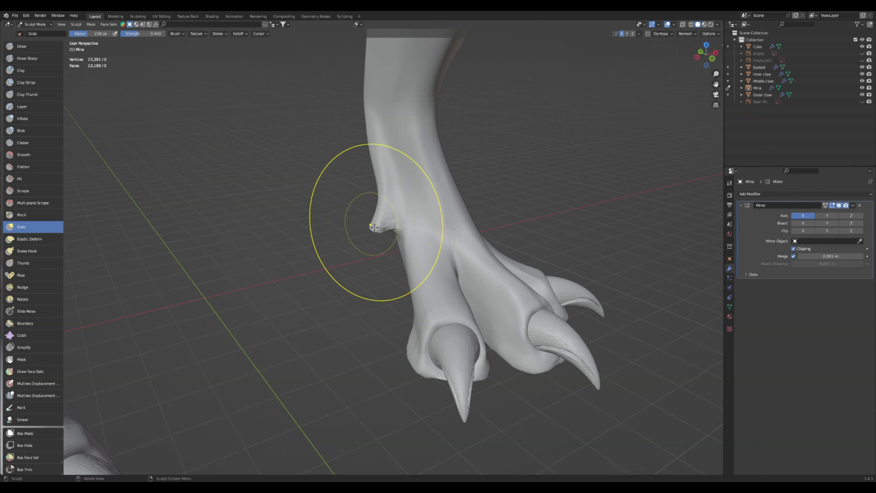
{"action": "key", "text": "bracketleft"}
{"action": "key", "text": "bracketleft"}
{"action": "mouse_move", "coordinate": [378, 230]}
{"action": "middle_mouse_down"}
{"action": "mouse_move", "coordinate": [383, 174]}
{"action": "mouse_move", "coordinate": [372, 266]}
{"action": "mouse_move", "coordinate": [317, 204]}
{"action": "middle_mouse_up"}
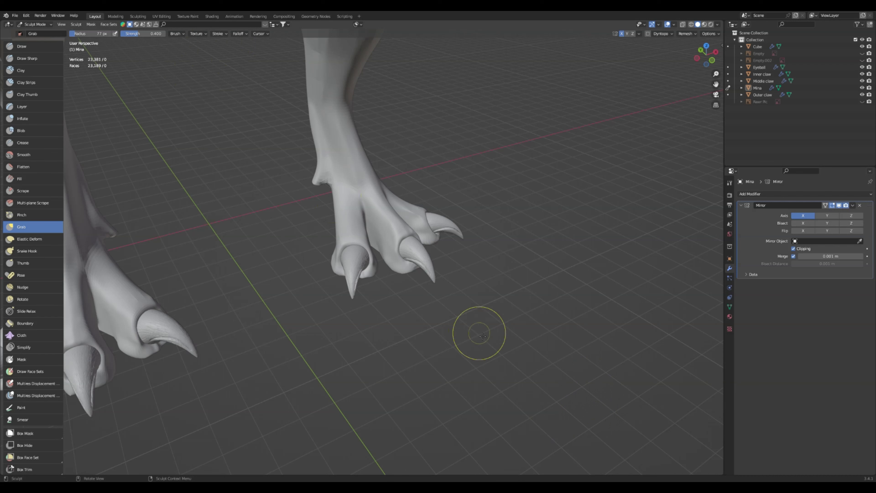
Duplicate the inner claw in Object Mode and move the copy to the dewclaw stub
{"action": "left_click", "coordinate": [38, 25]}
{"action": "left_click", "coordinate": [38, 33]}
{"action": "left_click", "coordinate": [355, 265]}
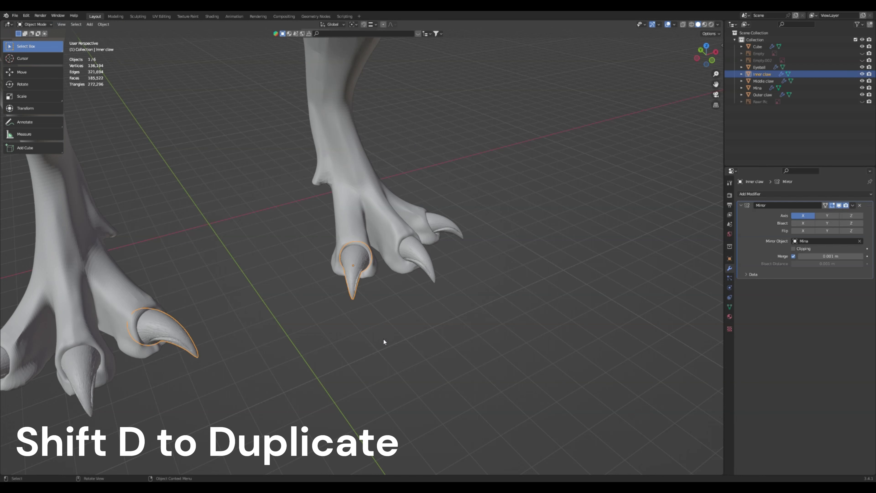
{"action": "key", "text": "shift+d"}
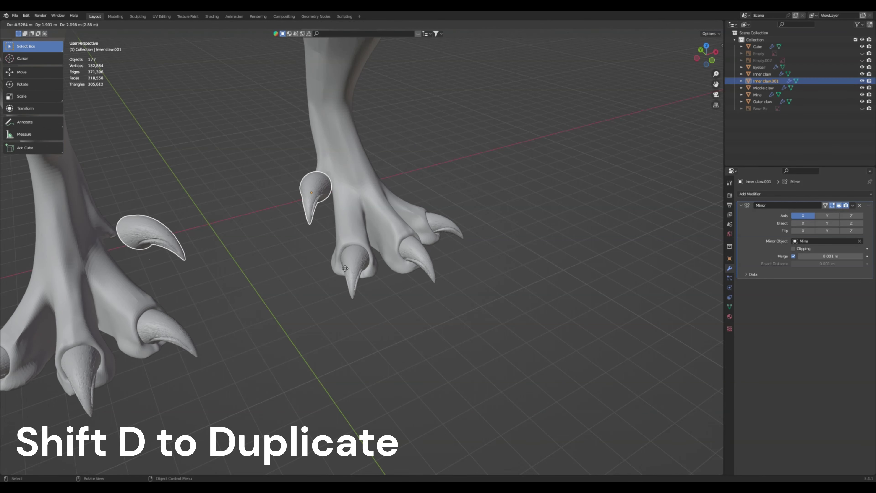
{"action": "left_click", "coordinate": [327, 297]}
{"action": "middle_click_drag", "start_coordinate": [327, 300], "coordinate": [406, 284]}
{"action": "key", "text": "g"}
{"action": "left_click", "coordinate": [362, 308]}
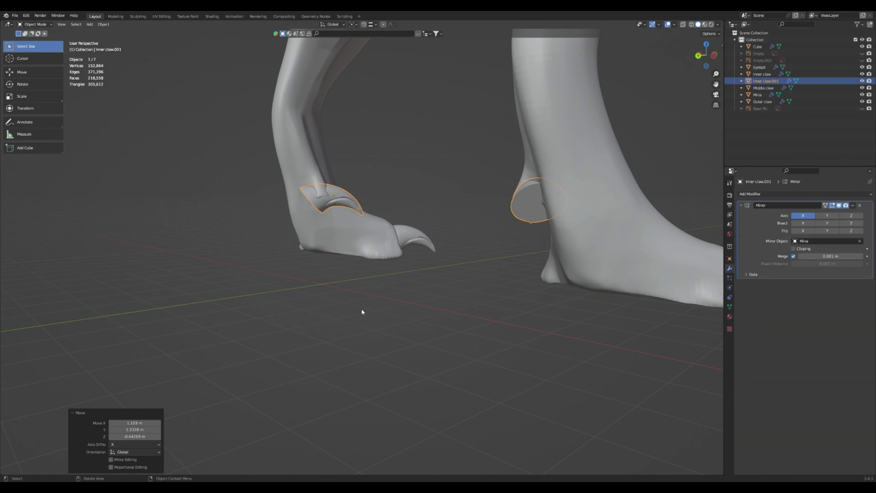
Rotate the copied claw about 102°, scale it to about 0.42, and move it to the dewclaw socket
{"action": "key", "text": "r"}
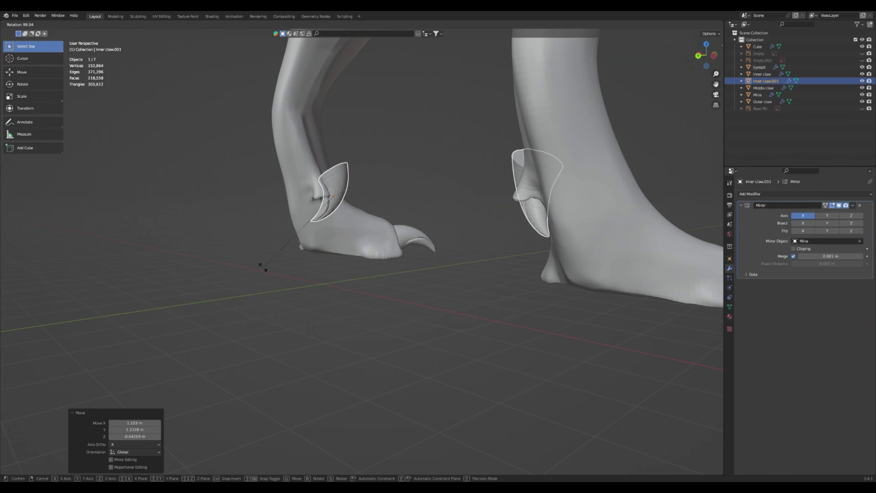
{"action": "left_click", "coordinate": [312, 278]}
{"action": "key", "text": "s"}
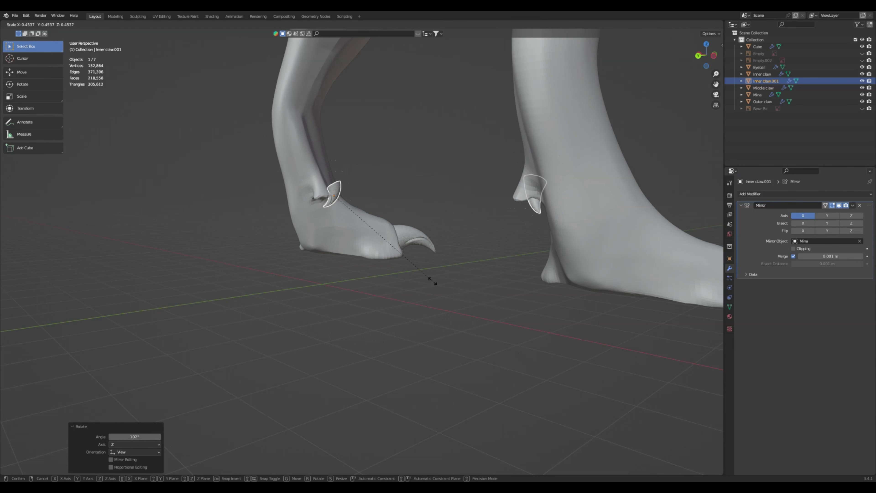
{"action": "left_click", "coordinate": [428, 274]}
{"action": "key", "text": "g"}
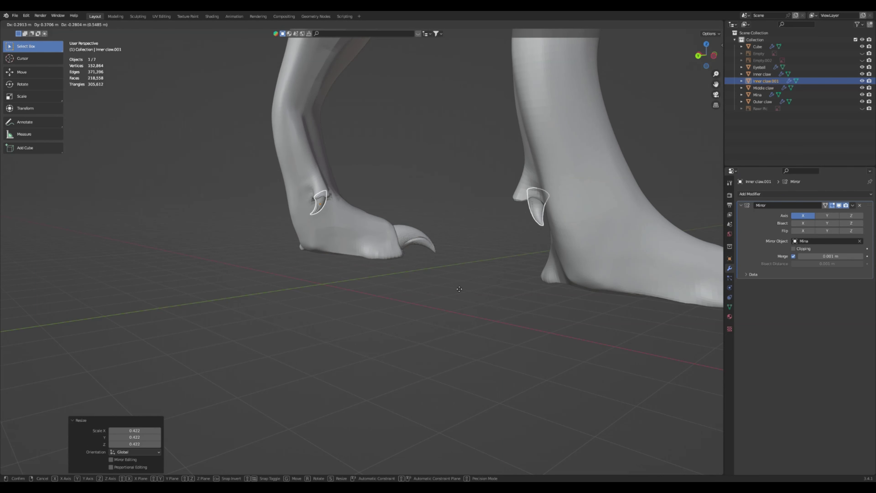
{"action": "left_click", "coordinate": [452, 289]}
Fine-position the small copied claw from several angles so its base sits in the dewclaw socket
{"action": "scroll", "coordinate": [387, 281], "scroll_direction": "up", "scroll_amount": 4}
{"action": "middle_click_drag", "start_coordinate": [388, 282], "coordinate": [405, 274]}
{"action": "key", "text": "g"}
{"action": "left_click", "coordinate": [454, 263]}
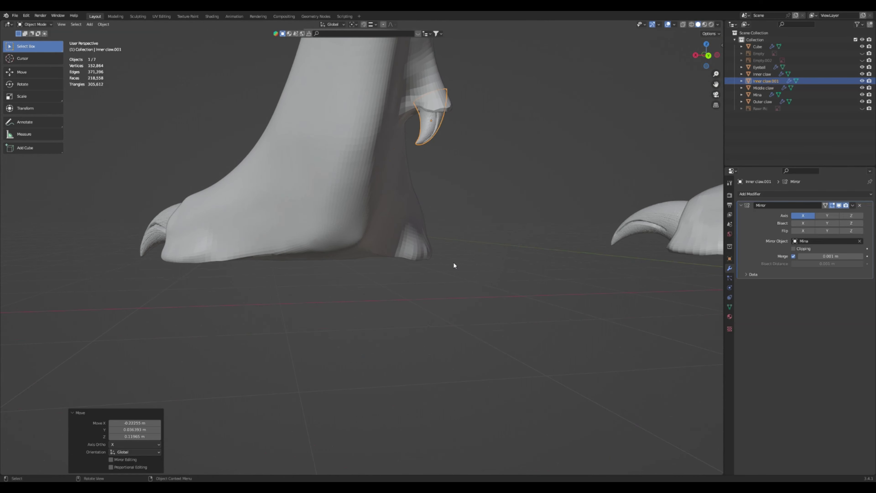
{"action": "scroll", "coordinate": [453, 262], "scroll_direction": "down", "scroll_amount": 4}
{"action": "middle_click_drag", "start_coordinate": [576, 280], "coordinate": [254, 232]}
{"action": "key", "text": "g"}
{"action": "left_click", "coordinate": [270, 231]}
{"action": "key", "text": "g"}
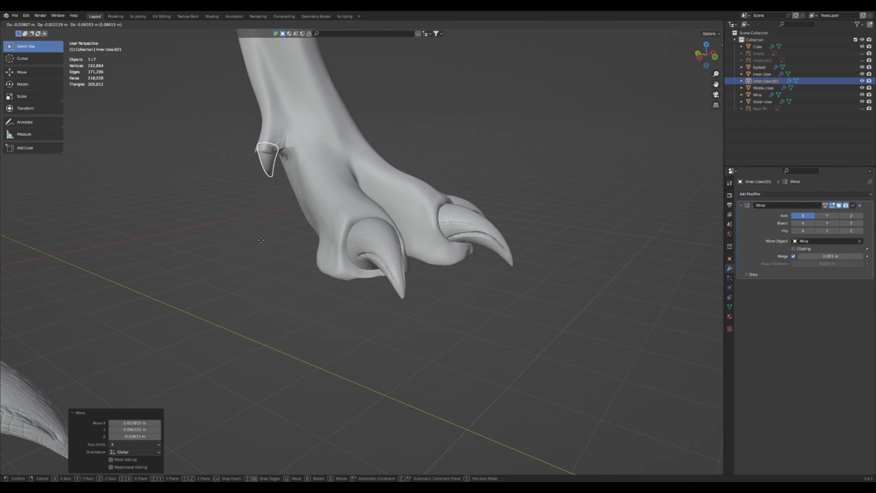
{"action": "left_click", "coordinate": [258, 235]}
{"action": "middle_click_drag", "start_coordinate": [257, 235], "coordinate": [368, 231]}
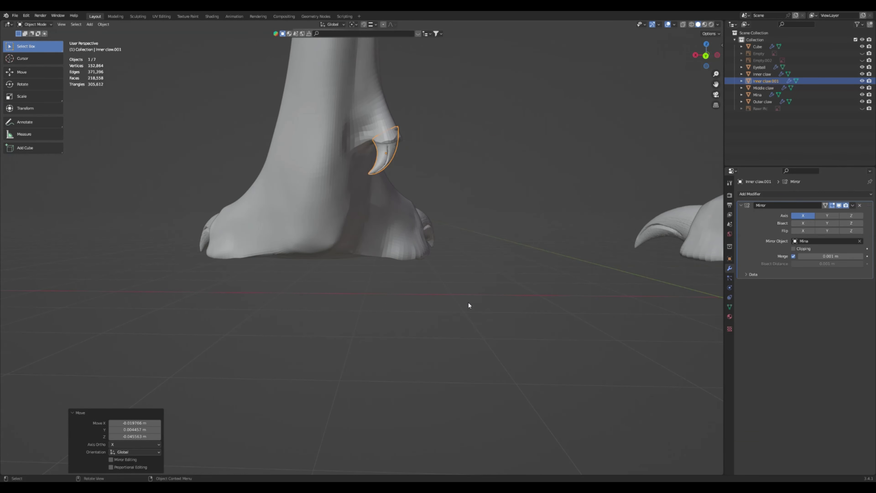
Scale the dewclaw down to about 0.7, move it back into the socket, and select the body mesh
{"action": "key", "text": "s"}
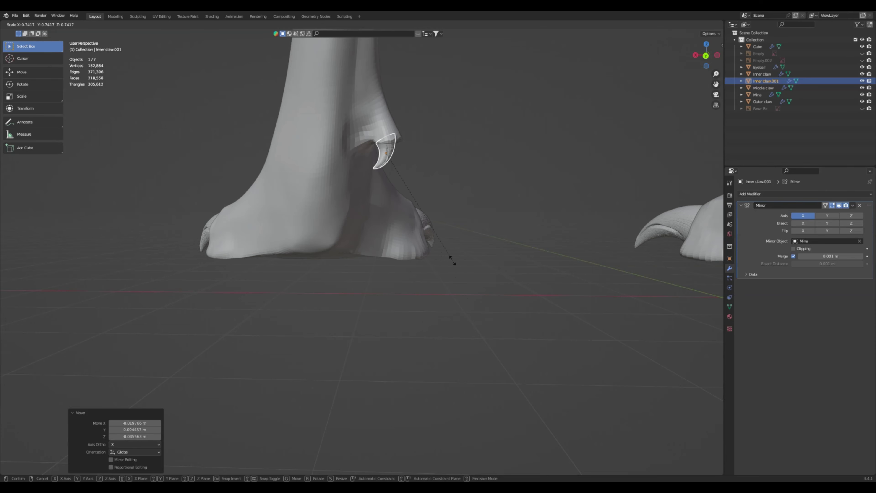
{"action": "left_click", "coordinate": [451, 257]}
{"action": "key", "text": "g"}
{"action": "left_click", "coordinate": [407, 266]}
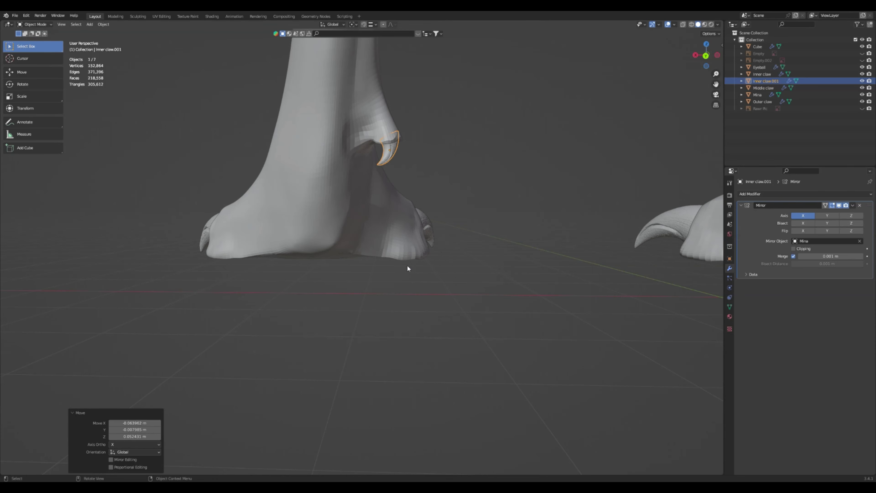
{"action": "middle_click_drag", "start_coordinate": [407, 268], "coordinate": [285, 242]}
{"action": "left_click", "coordinate": [311, 222]}
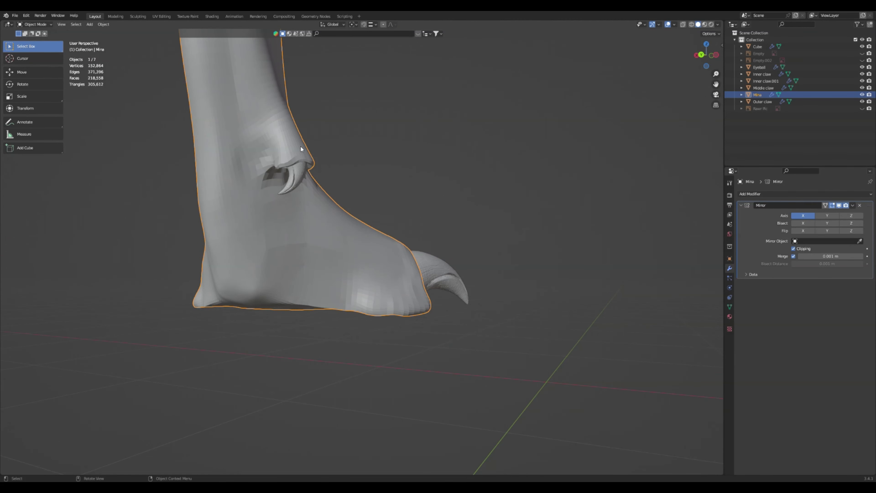
Rename the small claw copy in the dewclaw socket as Pinky
{"action": "left_click", "coordinate": [301, 174]}
{"action": "double_click", "coordinate": [766, 81]}
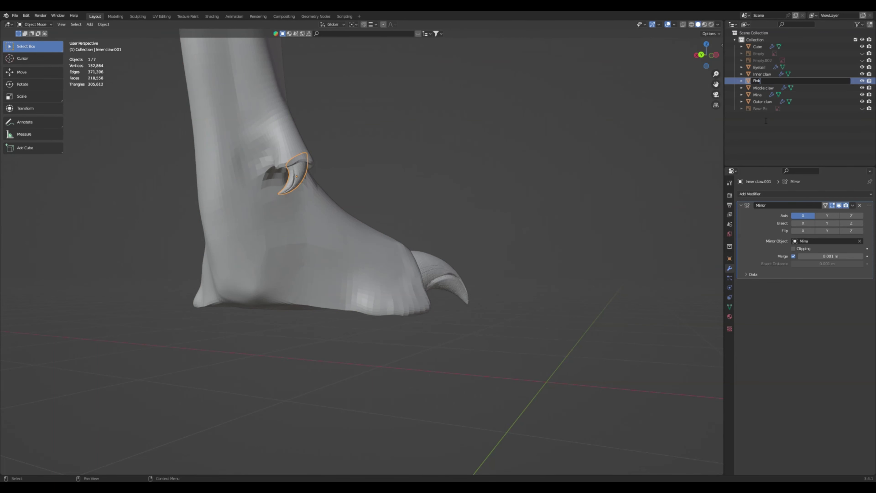
{"action": "key", "text": "Return"}
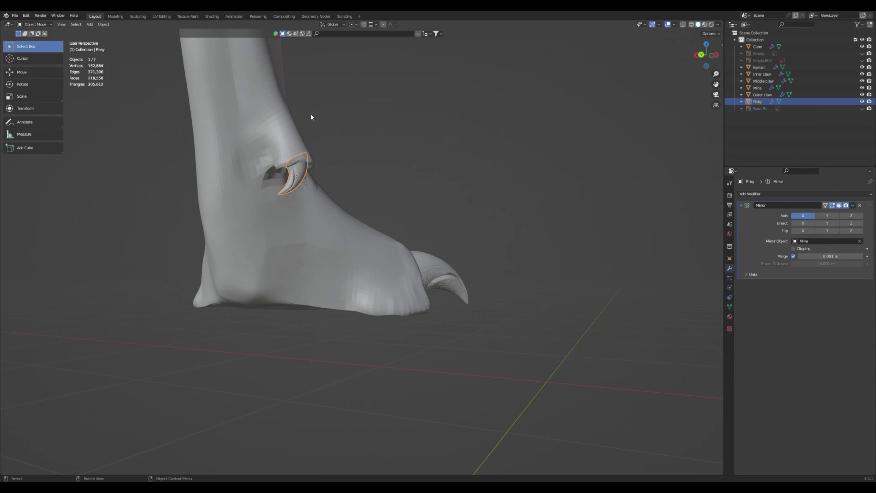
{"action": "left_click", "coordinate": [36, 24]}
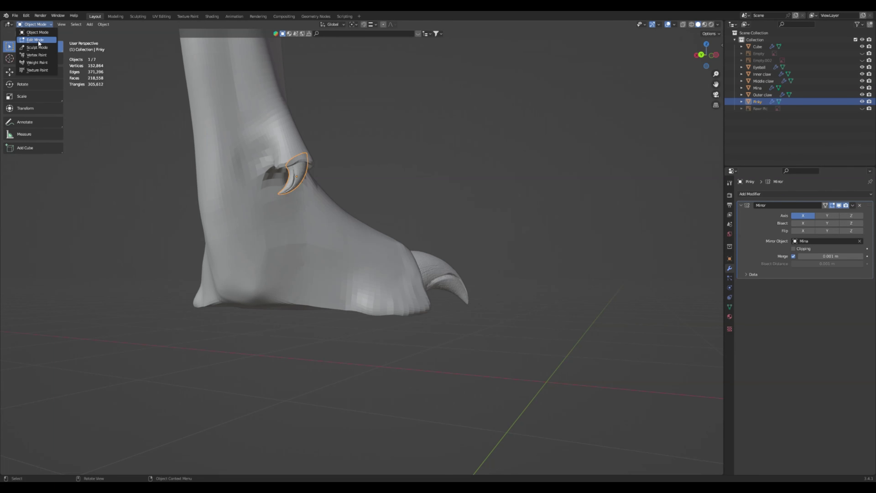
{"action": "left_click", "coordinate": [38, 48]}
{"action": "left_click", "coordinate": [39, 24]}
{"action": "left_click", "coordinate": [39, 33]}
Put the body mesh in Sculpt Mode and pull the dewclaw socket's rim in toward the claw with the Grab brush
{"action": "left_click", "coordinate": [241, 107]}
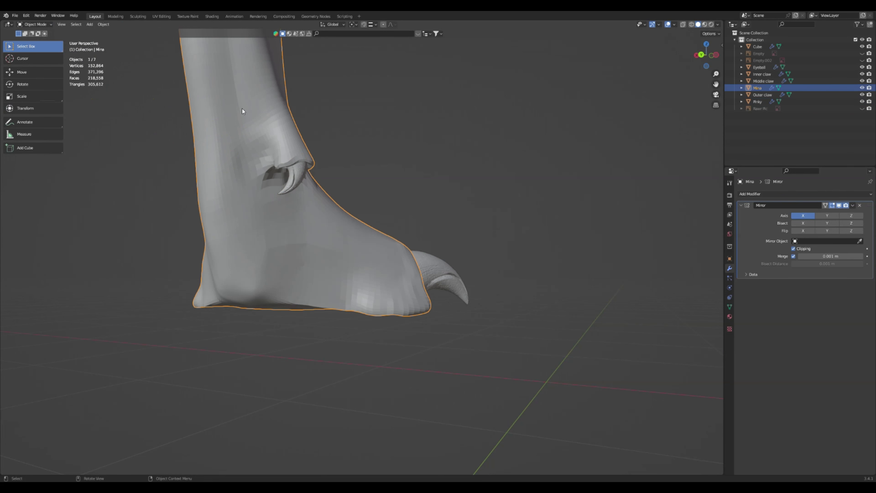
{"action": "left_click", "coordinate": [34, 24]}
{"action": "left_click", "coordinate": [38, 48]}
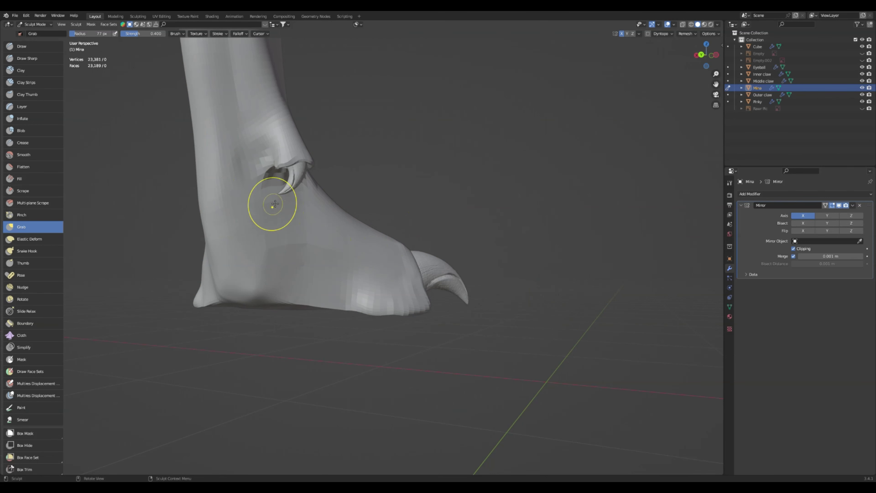
{"action": "middle_click_drag", "start_coordinate": [271, 233], "coordinate": [279, 179], "text": "ctrl"}
{"action": "mouse_move", "coordinate": [279, 180]}
{"action": "middle_mouse_down"}
{"action": "mouse_move", "coordinate": [298, 173]}
{"action": "mouse_move", "coordinate": [257, 147]}
{"action": "middle_mouse_up"}
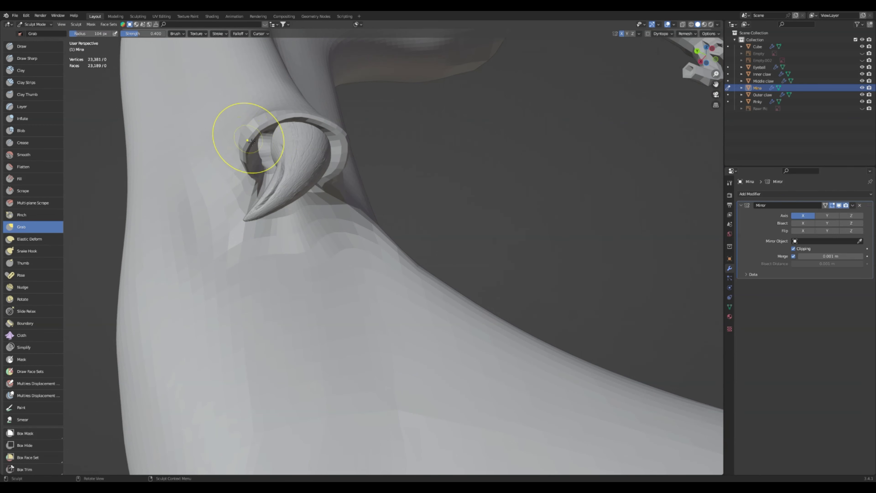
{"action": "mouse_move", "coordinate": [252, 145]}
{"action": "left_mouse_down"}
{"action": "mouse_move", "coordinate": [260, 169]}
{"action": "mouse_move", "coordinate": [268, 149]}
{"action": "mouse_move", "coordinate": [271, 158]}
{"action": "left_mouse_up"}
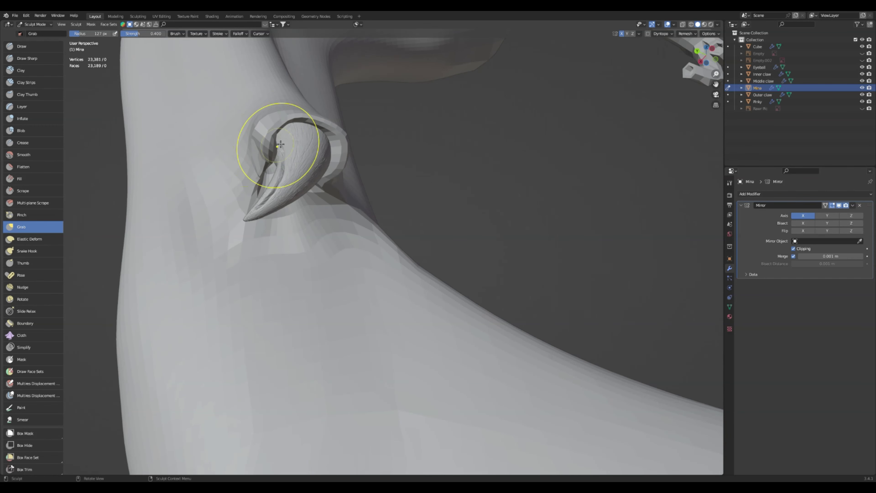
Adjust the dewclaw socket's side and outer edges around the claw base with short Grab strokes from several angles
{"action": "middle_click_drag", "start_coordinate": [284, 136], "coordinate": [246, 141]}
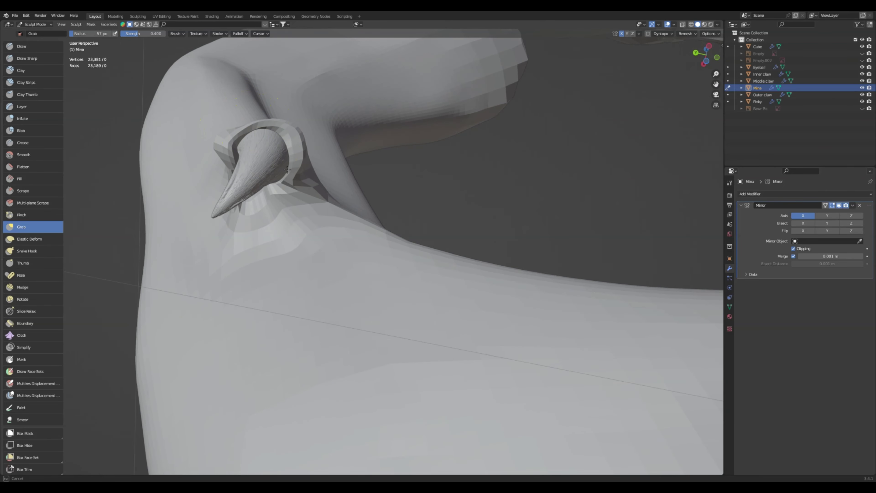
{"action": "middle_click_drag", "start_coordinate": [269, 177], "coordinate": [278, 168]}
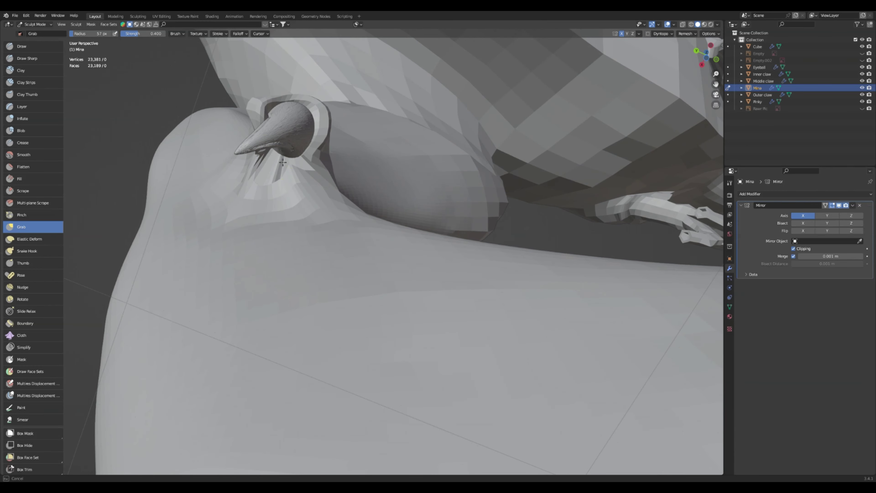
{"action": "middle_click_drag", "start_coordinate": [281, 164], "coordinate": [334, 175]}
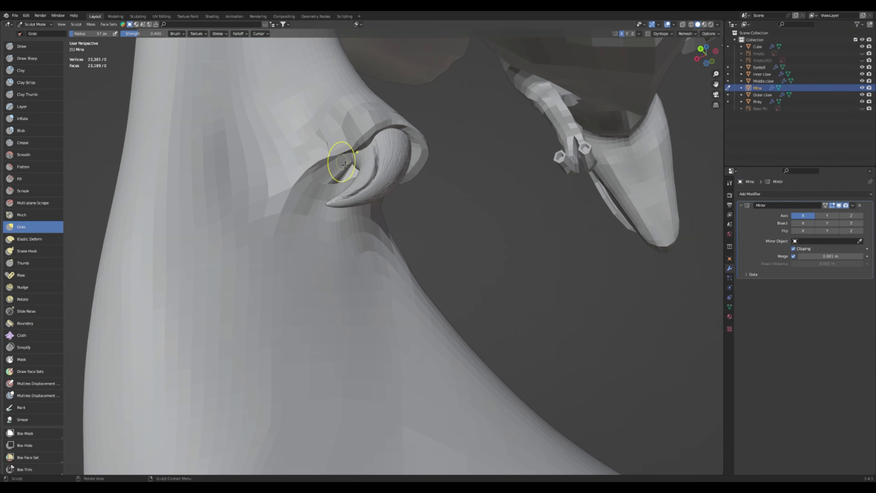
{"action": "left_click_drag", "start_coordinate": [353, 158], "coordinate": [355, 161]}
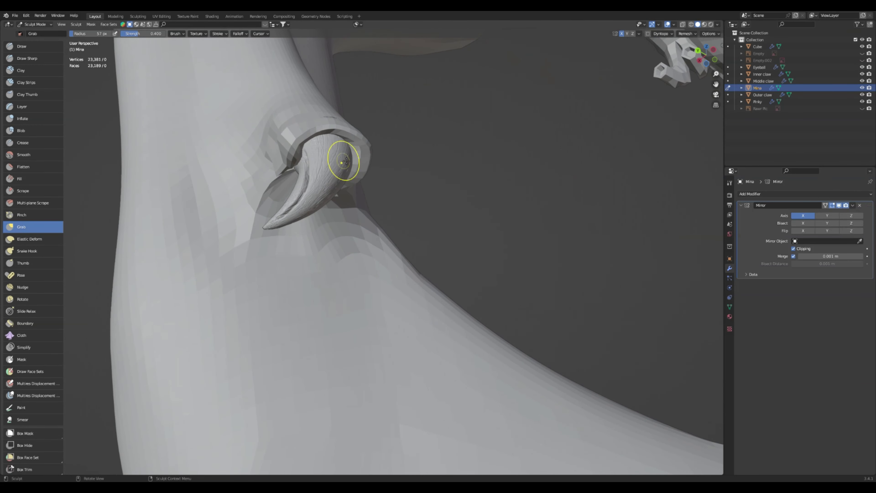
{"action": "middle_click_drag", "start_coordinate": [345, 156], "coordinate": [240, 223]}
{"action": "left_click_drag", "start_coordinate": [244, 212], "coordinate": [238, 210]}
{"action": "middle_click_drag", "start_coordinate": [230, 209], "coordinate": [195, 228]}
{"action": "left_click_drag", "start_coordinate": [193, 276], "coordinate": [202, 283]}
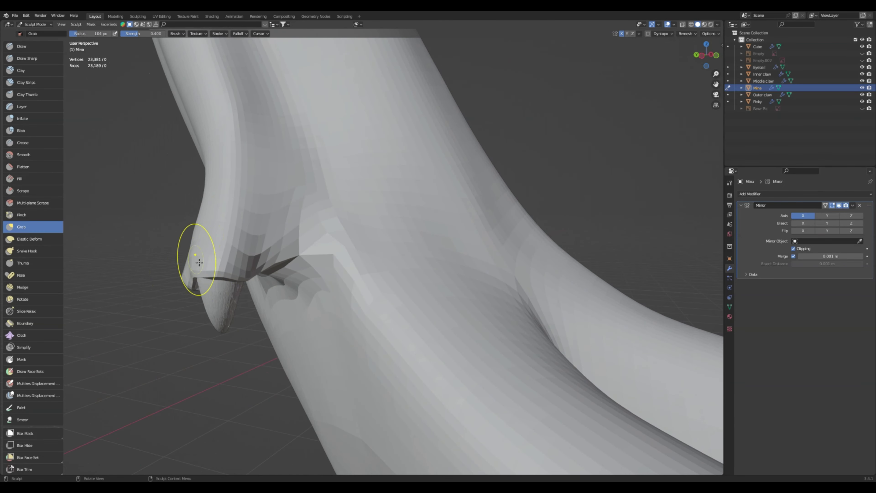
{"action": "middle_click_drag", "start_coordinate": [196, 274], "coordinate": [373, 196]}
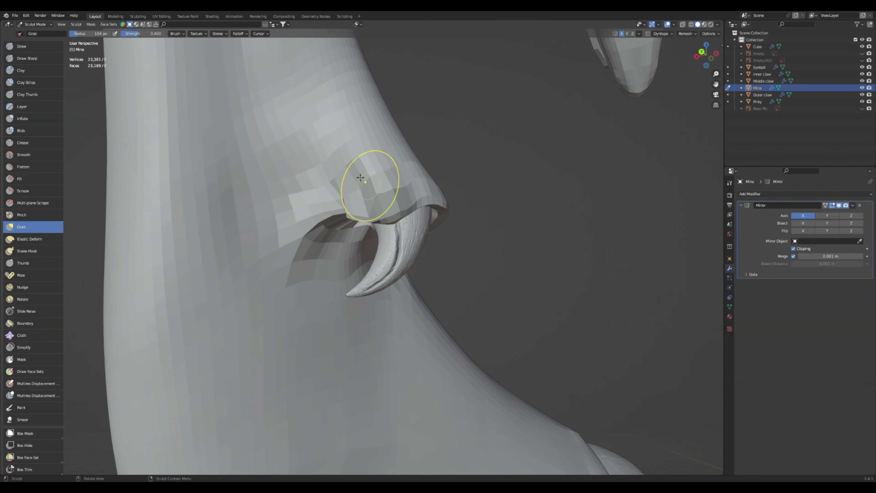
Nudge the underside of the dewclaw socket toward the claw base with the Grab brush
{"action": "scroll", "coordinate": [311, 187], "scroll_direction": "down", "scroll_amount": 4}
{"action": "middle_click_drag", "start_coordinate": [311, 202], "coordinate": [310, 180]}
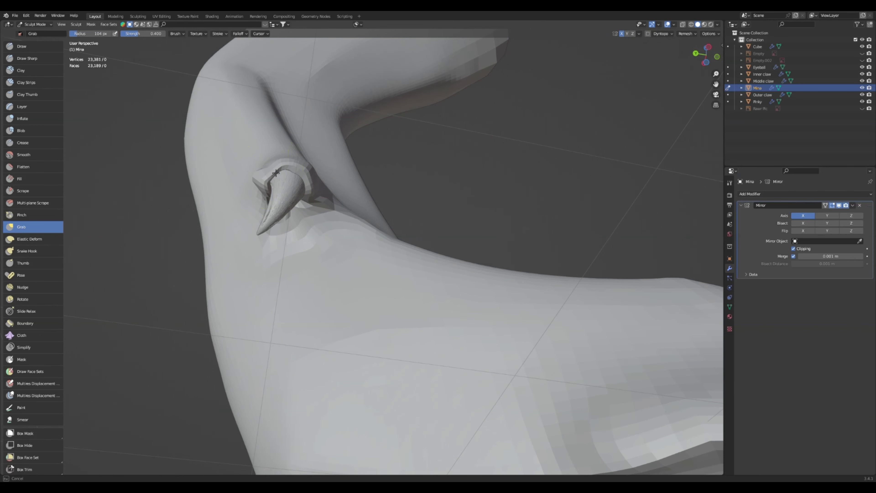
{"action": "mouse_move", "coordinate": [254, 168]}
{"action": "middle_mouse_down"}
{"action": "mouse_move", "coordinate": [350, 141]}
{"action": "mouse_move", "coordinate": [344, 175]}
{"action": "middle_mouse_up"}
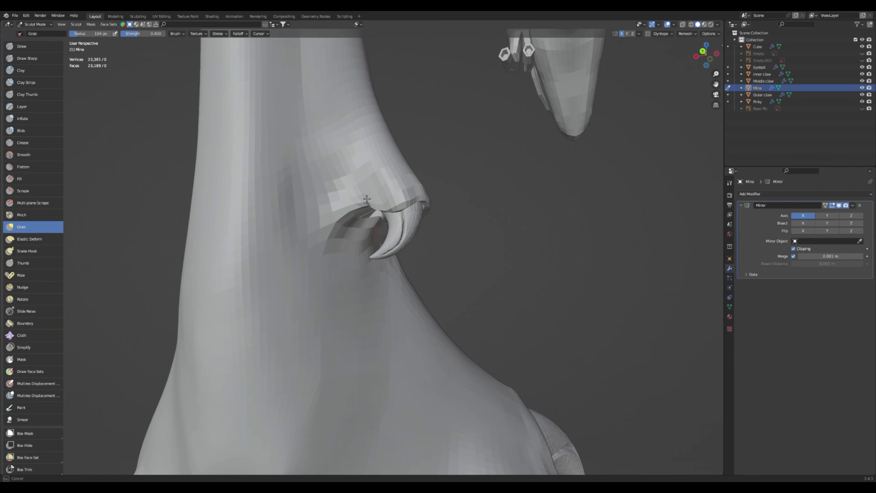
{"action": "mouse_move", "coordinate": [401, 186]}
{"action": "middle_mouse_down"}
{"action": "mouse_move", "coordinate": [321, 186]}
{"action": "mouse_move", "coordinate": [317, 196]}
{"action": "mouse_move", "coordinate": [354, 190]}
{"action": "mouse_move", "coordinate": [385, 156]}
{"action": "middle_mouse_up"}
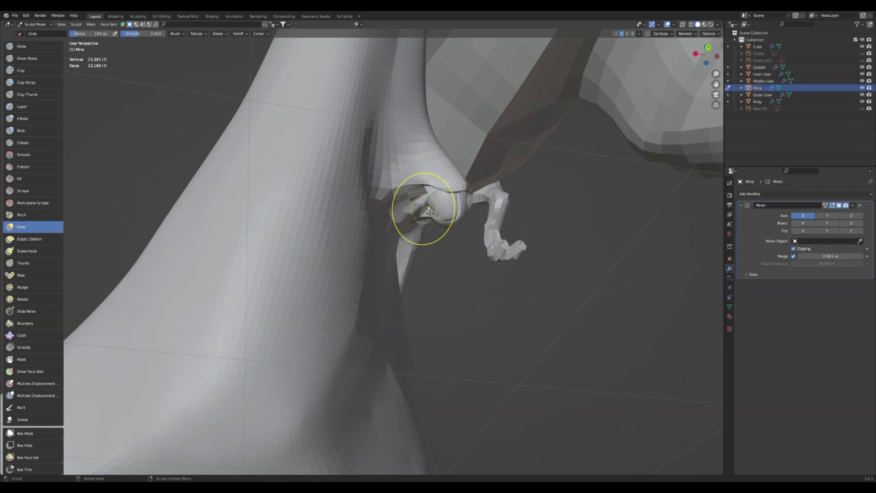
{"action": "left_click_drag", "start_coordinate": [424, 215], "coordinate": [425, 208]}
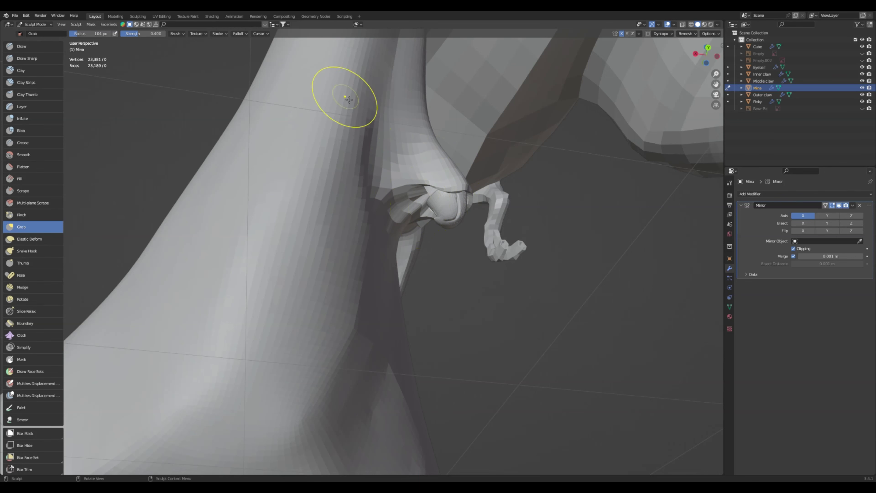
Examine the body mesh's topology beneath the dewclaw in Edit Mode and return to Sculpt Mode
{"action": "left_click", "coordinate": [39, 25]}
{"action": "left_click", "coordinate": [34, 40]}
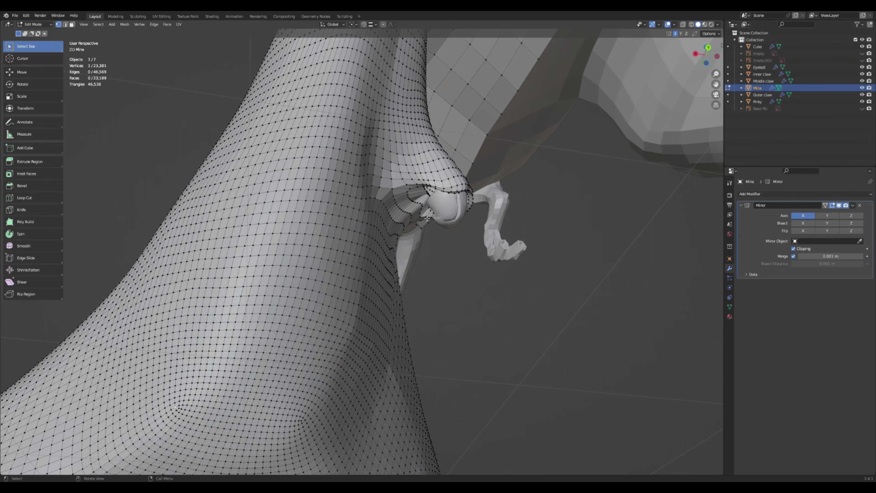
{"action": "scroll", "coordinate": [431, 212], "scroll_direction": "up", "scroll_amount": 2}
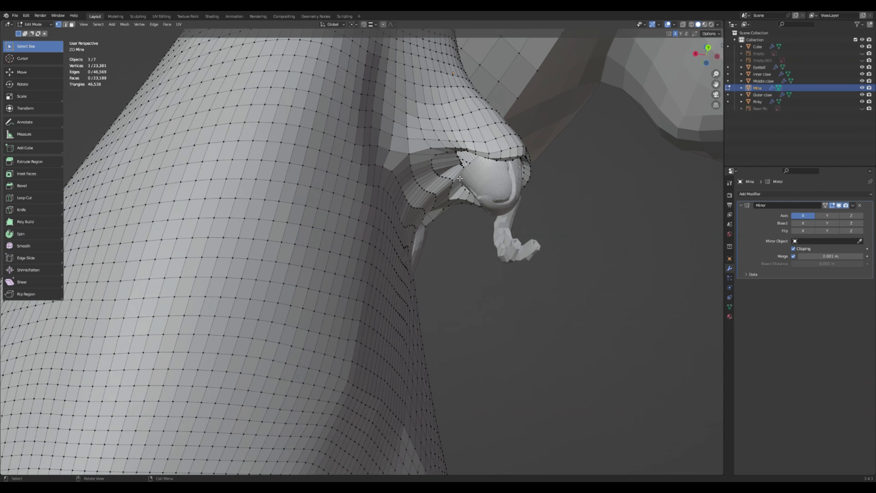
{"action": "middle_click_drag", "start_coordinate": [467, 165], "coordinate": [422, 165]}
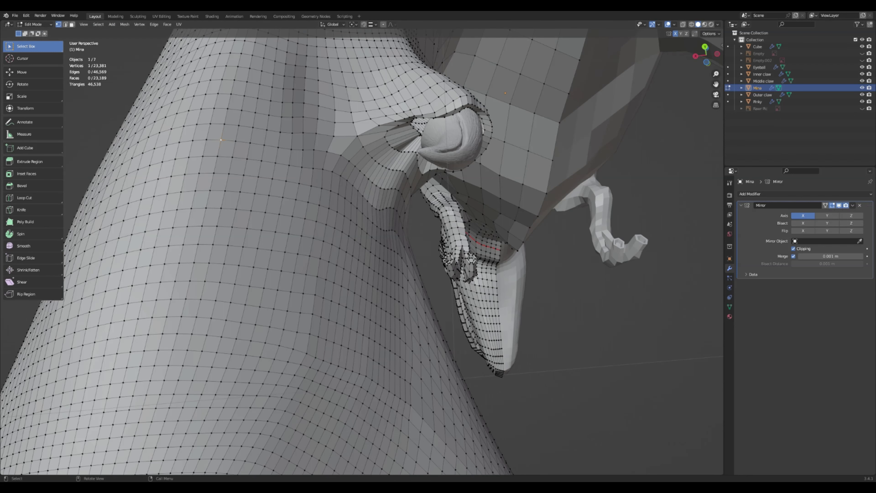
{"action": "left_click", "coordinate": [33, 25]}
{"action": "left_click", "coordinate": [31, 45]}
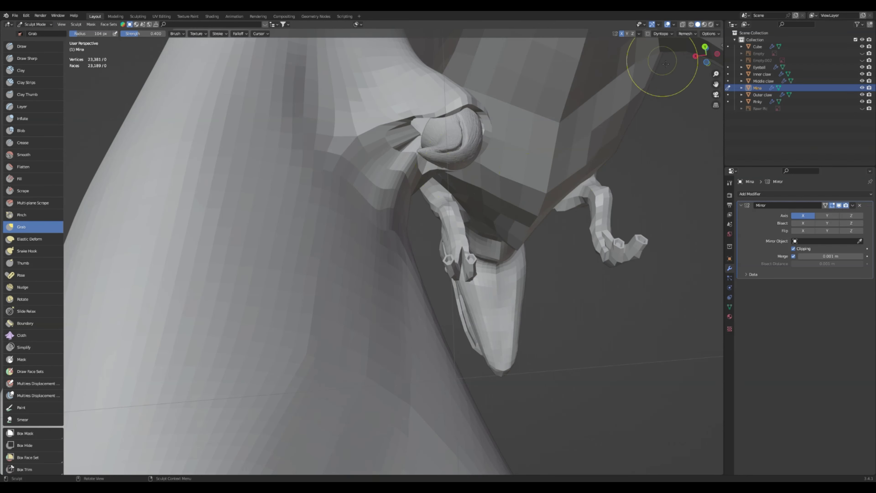
Enable dynamic topology for the body mesh and set its detailing method to Brush Detail
{"action": "left_click", "coordinate": [664, 34]}
{"action": "left_click", "coordinate": [647, 34]}
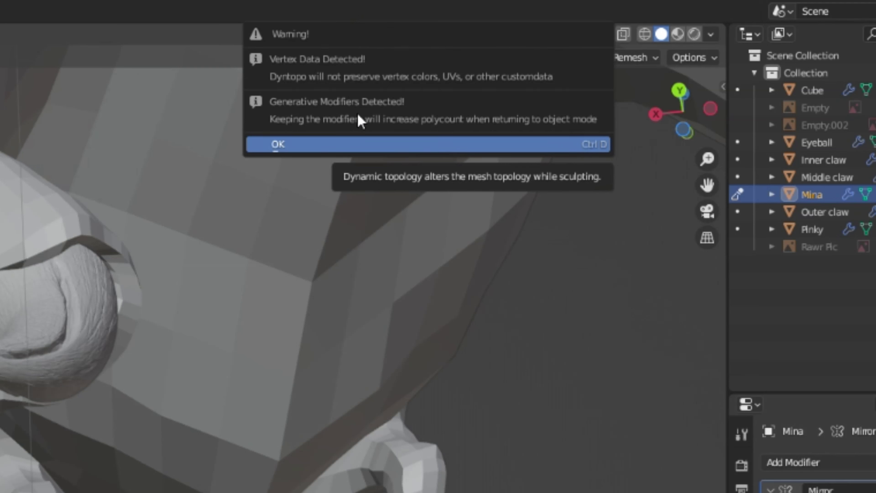
{"action": "left_click", "coordinate": [338, 145]}
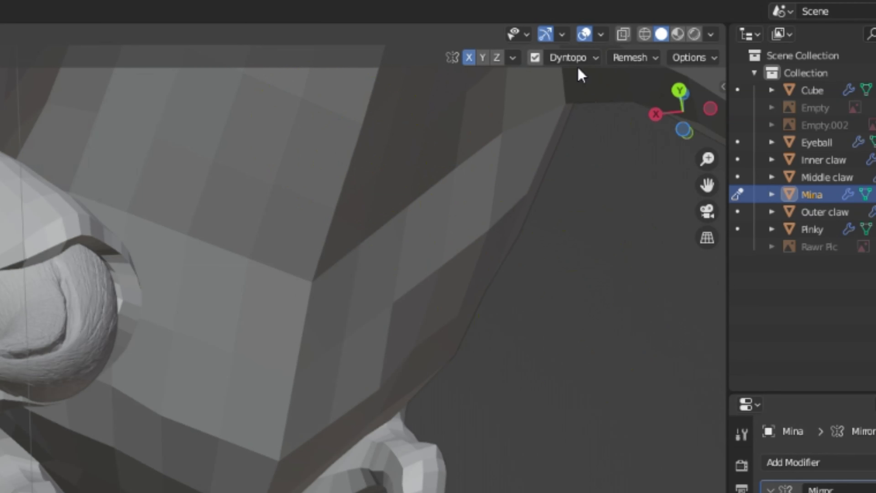
{"action": "left_click", "coordinate": [596, 58]}
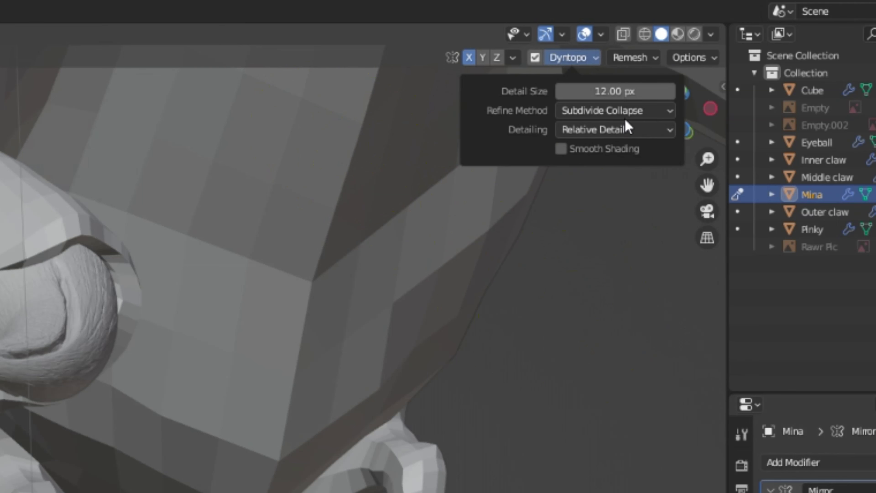
{"action": "left_click", "coordinate": [635, 132]}
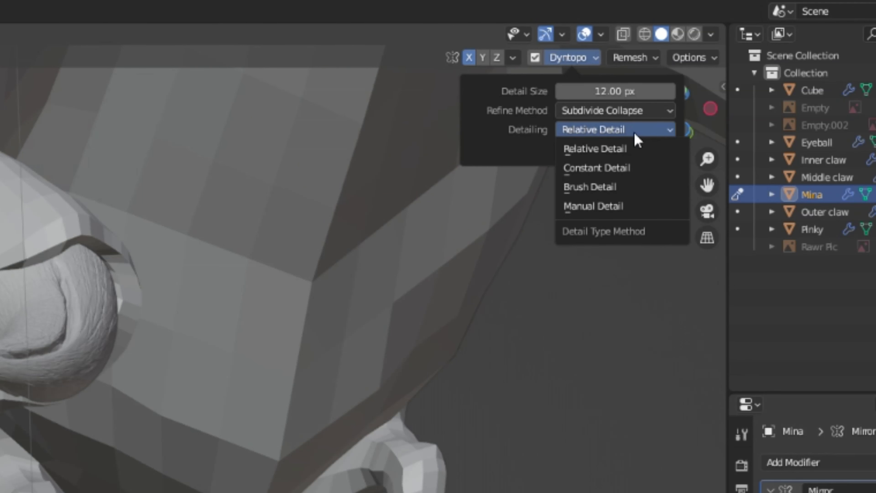
{"action": "left_click", "coordinate": [617, 191]}
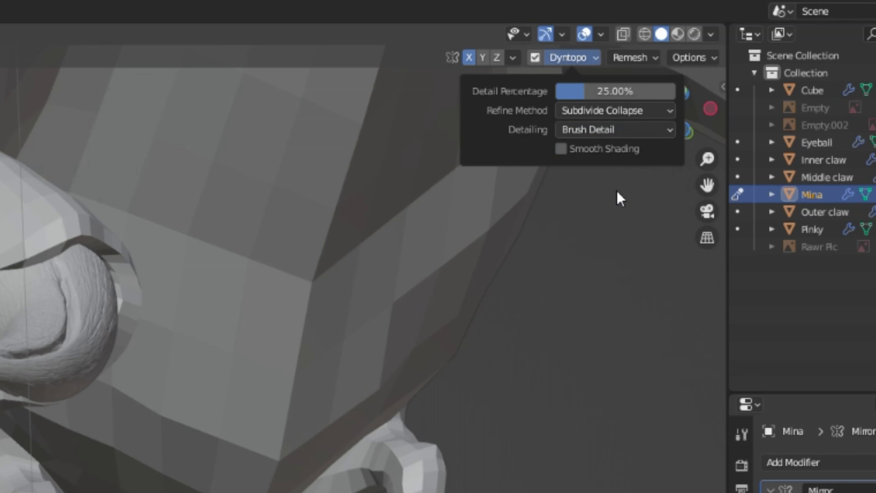
{"action": "left_click", "coordinate": [561, 148]}
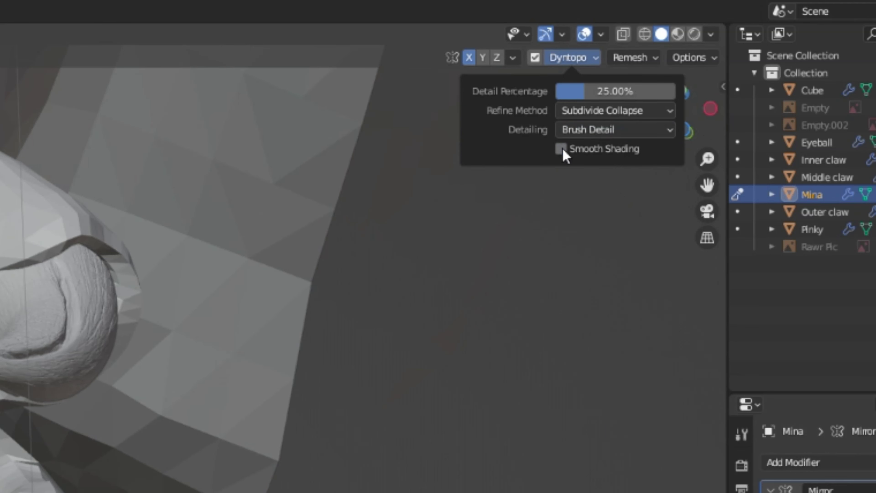
{"action": "left_click", "coordinate": [561, 149]}
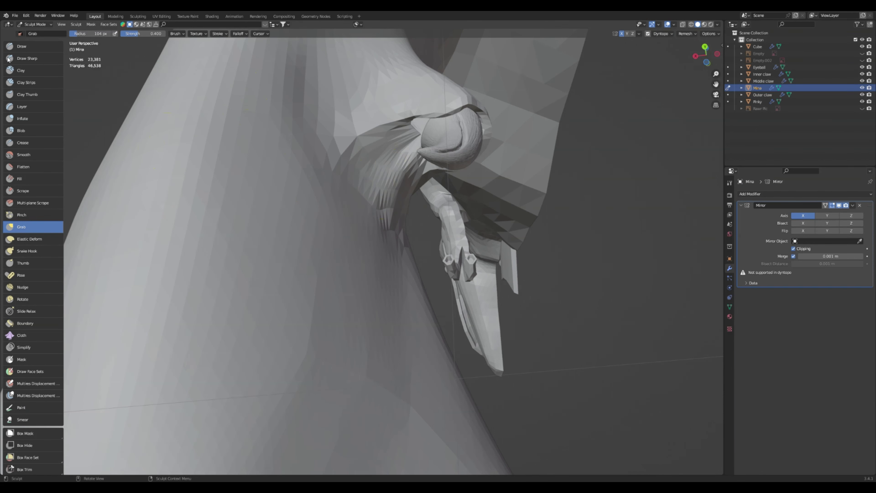
Build up the gap beneath the dewclaw and the socket's lower rim with the Draw brush
{"action": "left_click", "coordinate": [27, 48]}
{"action": "mouse_move", "coordinate": [385, 153]}
{"action": "left_mouse_down"}
{"action": "mouse_move", "coordinate": [405, 148]}
{"action": "mouse_move", "coordinate": [407, 155]}
{"action": "mouse_move", "coordinate": [411, 140]}
{"action": "mouse_move", "coordinate": [426, 176]}
{"action": "mouse_move", "coordinate": [379, 195]}
{"action": "mouse_move", "coordinate": [371, 173]}
{"action": "left_mouse_up"}
{"action": "left_click_drag", "start_coordinate": [371, 165], "coordinate": [413, 116]}
{"action": "left_click_drag", "start_coordinate": [414, 117], "coordinate": [441, 113]}
{"action": "mouse_move", "coordinate": [463, 114]}
{"action": "middle_mouse_down"}
{"action": "mouse_move", "coordinate": [285, 98]}
{"action": "mouse_move", "coordinate": [293, 132]}
{"action": "mouse_move", "coordinate": [256, 154]}
{"action": "middle_mouse_up"}
{"action": "left_click_drag", "start_coordinate": [272, 179], "coordinate": [264, 210]}
{"action": "middle_click_drag", "start_coordinate": [259, 218], "coordinate": [261, 185]}
{"action": "left_click_drag", "start_coordinate": [318, 163], "coordinate": [306, 155]}
Thicken the socket rim and the surrounding skin on all sides of the dewclaw with more Draw strokes
{"action": "middle_click_drag", "start_coordinate": [307, 154], "coordinate": [372, 108]}
{"action": "left_click_drag", "start_coordinate": [372, 107], "coordinate": [401, 117]}
{"action": "middle_click_drag", "start_coordinate": [401, 117], "coordinate": [291, 169]}
{"action": "mouse_move", "coordinate": [227, 220]}
{"action": "left_mouse_down"}
{"action": "mouse_move", "coordinate": [225, 243]}
{"action": "mouse_move", "coordinate": [205, 253]}
{"action": "left_mouse_up"}
{"action": "middle_click_drag", "start_coordinate": [207, 282], "coordinate": [246, 236]}
{"action": "left_click_drag", "start_coordinate": [285, 219], "coordinate": [276, 217]}
{"action": "middle_click_drag", "start_coordinate": [275, 217], "coordinate": [291, 158]}
{"action": "mouse_move", "coordinate": [291, 158]}
{"action": "left_mouse_down"}
{"action": "mouse_move", "coordinate": [353, 121]}
{"action": "mouse_move", "coordinate": [363, 145]}
{"action": "mouse_move", "coordinate": [323, 175]}
{"action": "mouse_move", "coordinate": [299, 154]}
{"action": "left_mouse_up"}
{"action": "left_click_drag", "start_coordinate": [299, 152], "coordinate": [312, 109]}
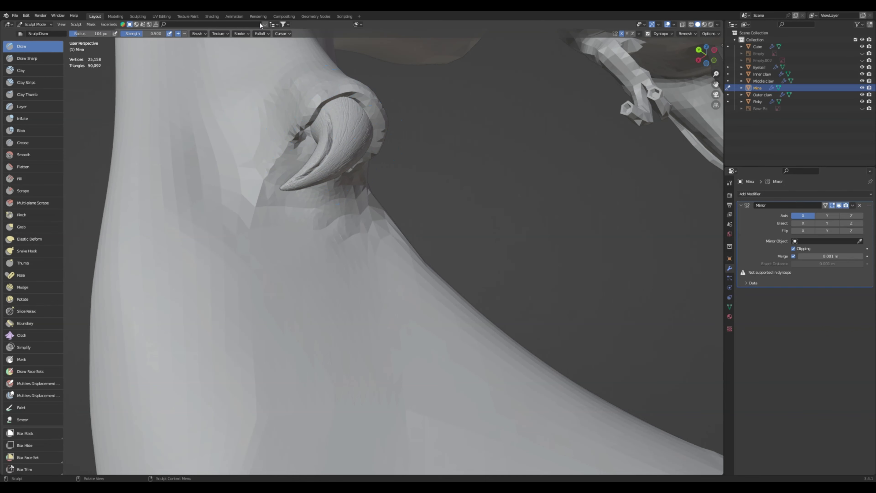
Check the mesh density around the sculpted dewclaw from several angles in Edit Mode and go back to Sculpt Mode
{"action": "key", "text": "Tab"}
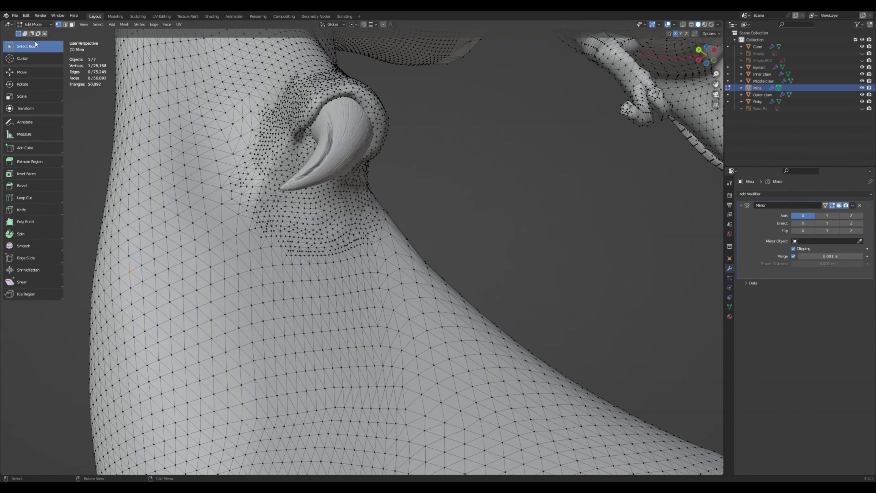
{"action": "middle_click_drag", "start_coordinate": [362, 186], "coordinate": [359, 189]}
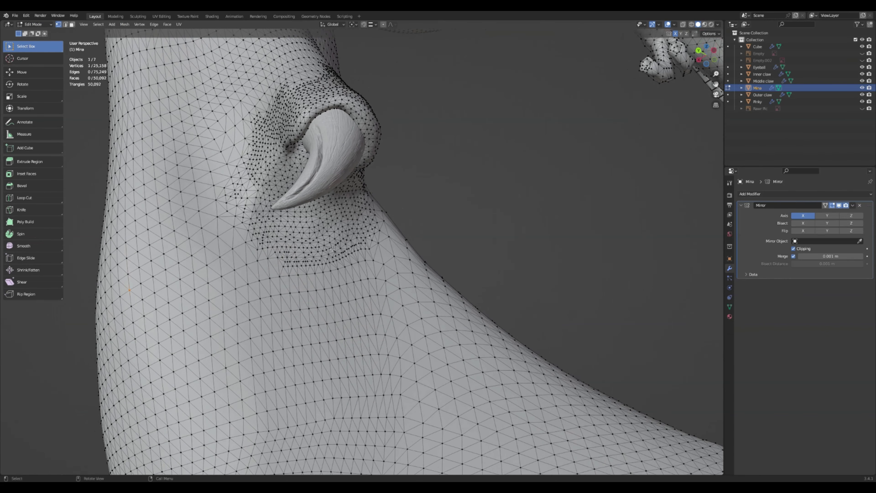
{"action": "middle_click_drag", "start_coordinate": [340, 100], "coordinate": [303, 223]}
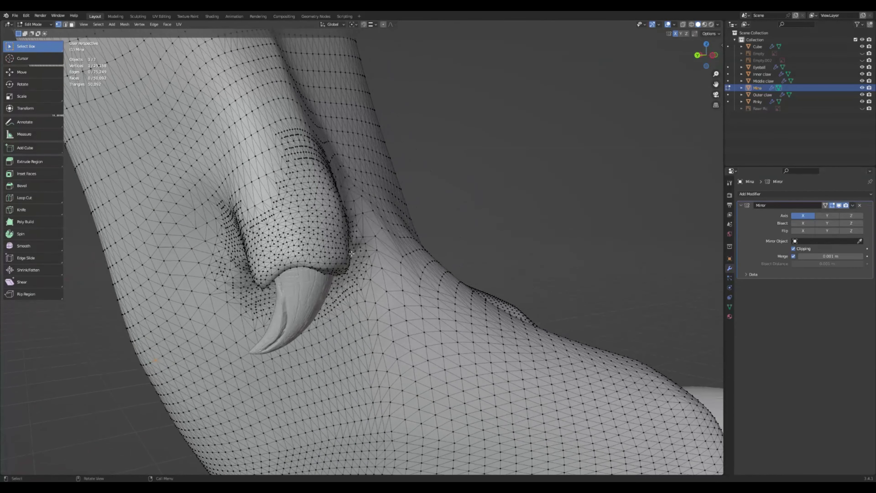
{"action": "middle_click_drag", "start_coordinate": [351, 254], "coordinate": [381, 176]}
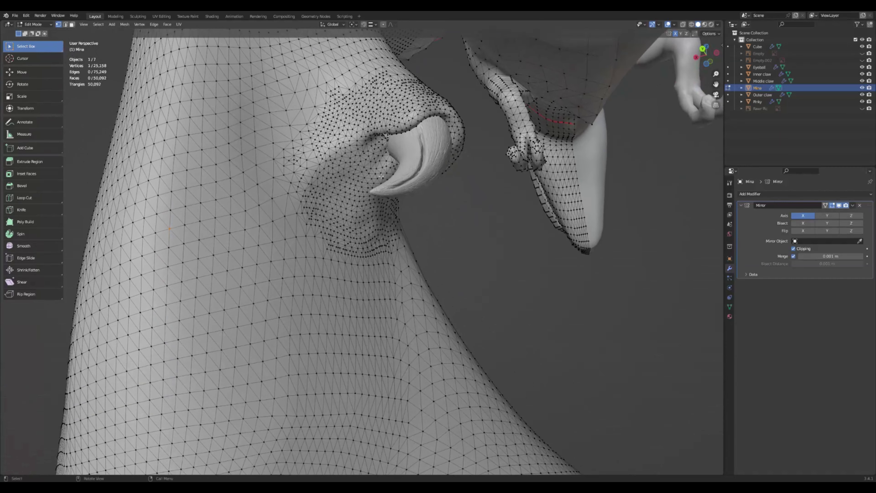
{"action": "left_click", "coordinate": [33, 24]}
{"action": "left_click", "coordinate": [37, 47]}
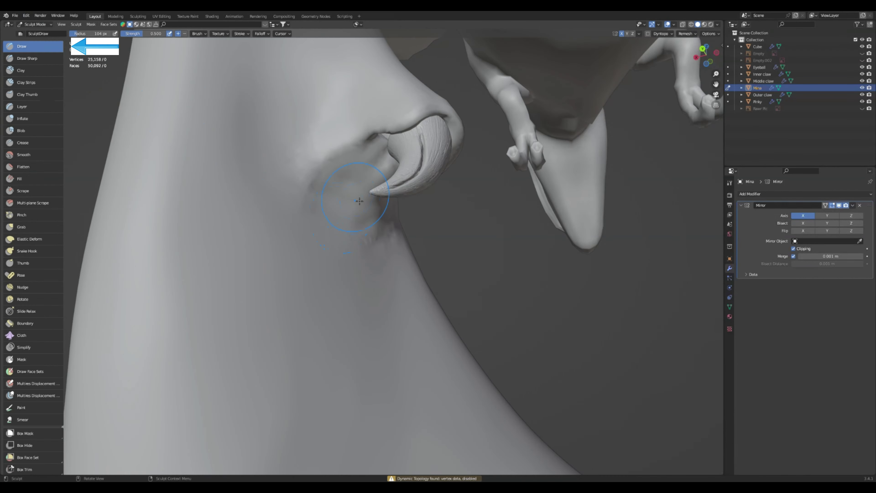
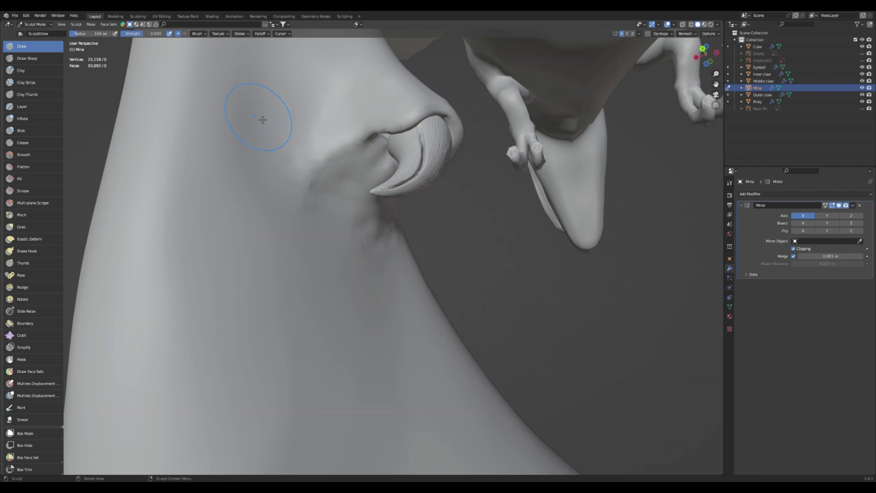
Fill out and smooth the skin below and beside the dewclaw socket with further Draw brush strokes
{"action": "left_click_drag", "start_coordinate": [274, 126], "coordinate": [328, 176]}
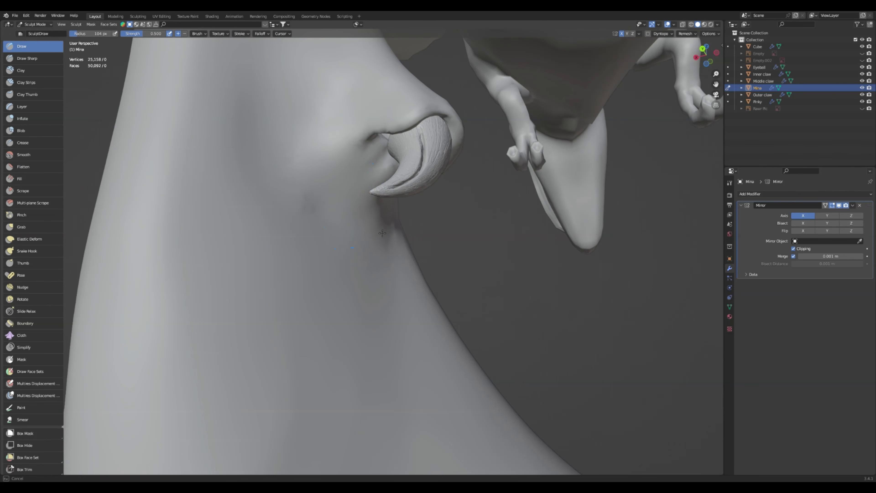
{"action": "left_click_drag", "start_coordinate": [382, 246], "coordinate": [319, 215]}
{"action": "left_click_drag", "start_coordinate": [332, 156], "coordinate": [362, 99]}
{"action": "middle_click_drag", "start_coordinate": [362, 99], "coordinate": [268, 214]}
{"action": "left_click_drag", "start_coordinate": [222, 221], "coordinate": [298, 215]}
{"action": "mouse_move", "coordinate": [258, 204]}
{"action": "middle_mouse_down"}
{"action": "mouse_move", "coordinate": [296, 271]}
{"action": "mouse_move", "coordinate": [303, 224]}
{"action": "mouse_move", "coordinate": [286, 172]}
{"action": "mouse_move", "coordinate": [290, 198]}
{"action": "mouse_move", "coordinate": [288, 129]}
{"action": "middle_mouse_up"}
{"action": "middle_click_drag", "start_coordinate": [290, 97], "coordinate": [102, 150]}
Pull the dewclaw socket's rim against the claw with the Grab brush, reducing its radius to 37 px
{"action": "left_click", "coordinate": [24, 227]}
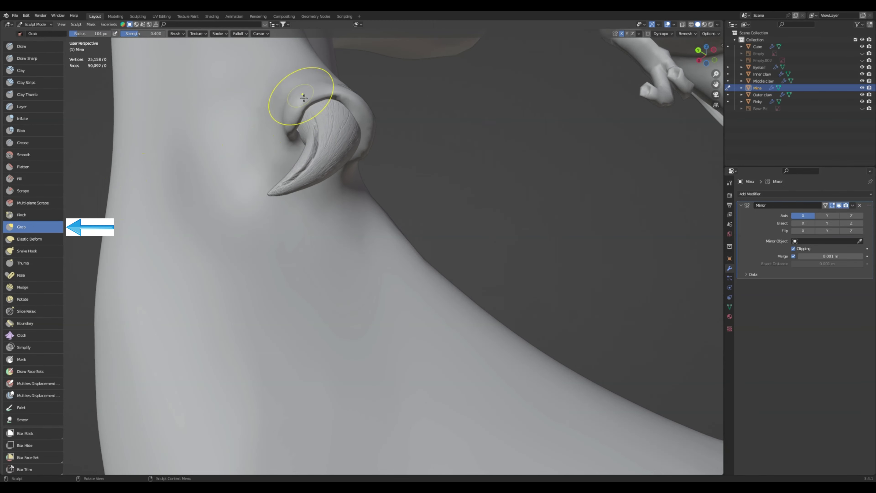
{"action": "middle_click_drag", "start_coordinate": [300, 142], "coordinate": [303, 141]}
{"action": "mouse_move", "coordinate": [337, 173]}
{"action": "middle_mouse_down"}
{"action": "mouse_move", "coordinate": [415, 161]}
{"action": "mouse_move", "coordinate": [387, 225]}
{"action": "mouse_move", "coordinate": [446, 206]}
{"action": "middle_mouse_up"}
{"action": "left_click_drag", "start_coordinate": [448, 206], "coordinate": [458, 216]}
{"action": "mouse_move", "coordinate": [458, 213]}
{"action": "middle_mouse_down"}
{"action": "mouse_move", "coordinate": [430, 157]}
{"action": "mouse_move", "coordinate": [342, 127]}
{"action": "mouse_move", "coordinate": [316, 152]}
{"action": "mouse_move", "coordinate": [254, 156]}
{"action": "mouse_move", "coordinate": [344, 112]}
{"action": "mouse_move", "coordinate": [304, 89]}
{"action": "middle_mouse_up"}
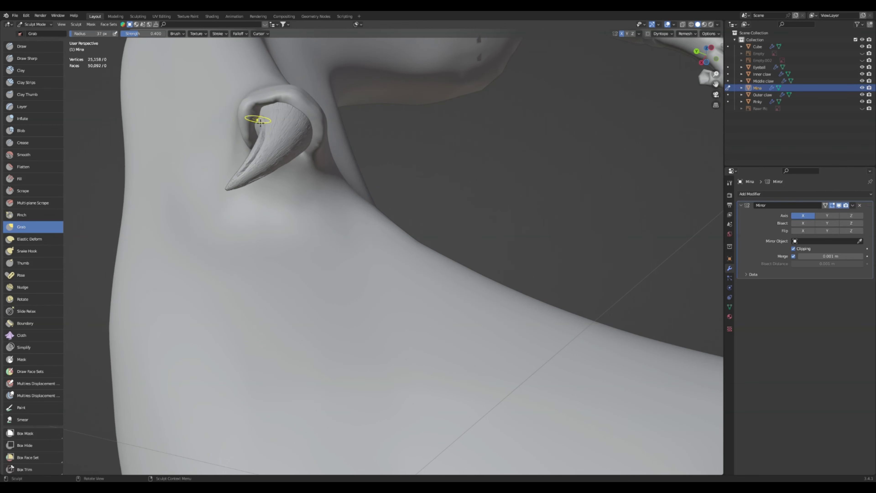
{"action": "mouse_move", "coordinate": [256, 125]}
{"action": "left_mouse_down"}
{"action": "mouse_move", "coordinate": [261, 108]}
{"action": "mouse_move", "coordinate": [283, 98]}
{"action": "mouse_move", "coordinate": [263, 115]}
{"action": "left_mouse_up"}
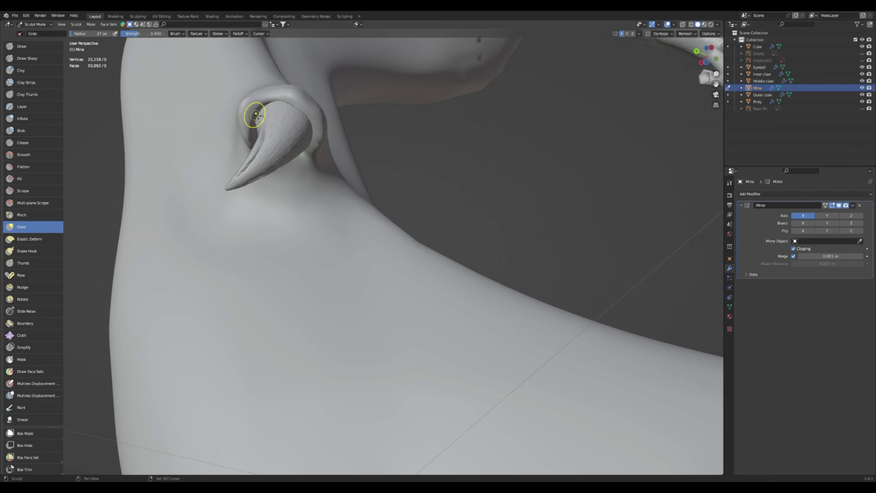
{"action": "middle_click_drag", "start_coordinate": [255, 101], "coordinate": [294, 152]}
{"action": "left_click_drag", "start_coordinate": [284, 163], "coordinate": [309, 162], "text": "shift"}
{"action": "middle_click_drag", "start_coordinate": [242, 156], "coordinate": [289, 140]}
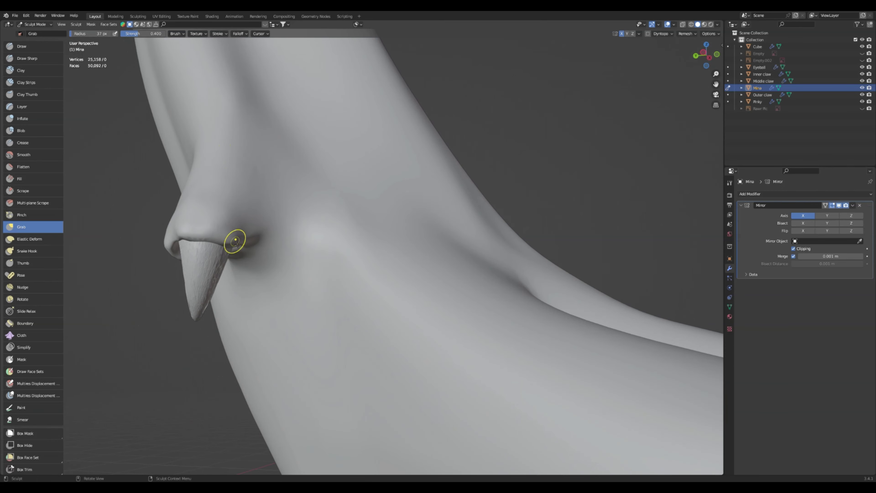
Reshape the outer side of the dewclaw socket with the Grab brush at a radius of 82 px
{"action": "mouse_move", "coordinate": [180, 229]}
{"action": "middle_mouse_down"}
{"action": "mouse_move", "coordinate": [244, 271]}
{"action": "mouse_move", "coordinate": [244, 214]}
{"action": "middle_mouse_up"}
{"action": "key", "text": "f"}
{"action": "mouse_move", "coordinate": [280, 233]}
{"action": "middle_mouse_down"}
{"action": "mouse_move", "coordinate": [310, 172]}
{"action": "mouse_move", "coordinate": [357, 142]}
{"action": "mouse_move", "coordinate": [355, 127]}
{"action": "middle_mouse_up"}
{"action": "left_click_drag", "start_coordinate": [355, 130], "coordinate": [352, 144]}
{"action": "mouse_move", "coordinate": [348, 137]}
{"action": "middle_mouse_down"}
{"action": "mouse_move", "coordinate": [284, 129]}
{"action": "mouse_move", "coordinate": [266, 145]}
{"action": "middle_mouse_up"}
{"action": "mouse_move", "coordinate": [277, 152]}
{"action": "left_mouse_down"}
{"action": "mouse_move", "coordinate": [238, 146]}
{"action": "mouse_move", "coordinate": [237, 167]}
{"action": "left_mouse_up"}
{"action": "mouse_move", "coordinate": [229, 141]}
{"action": "middle_mouse_down"}
{"action": "mouse_move", "coordinate": [328, 101]}
{"action": "mouse_move", "coordinate": [344, 135]}
{"action": "middle_mouse_up"}
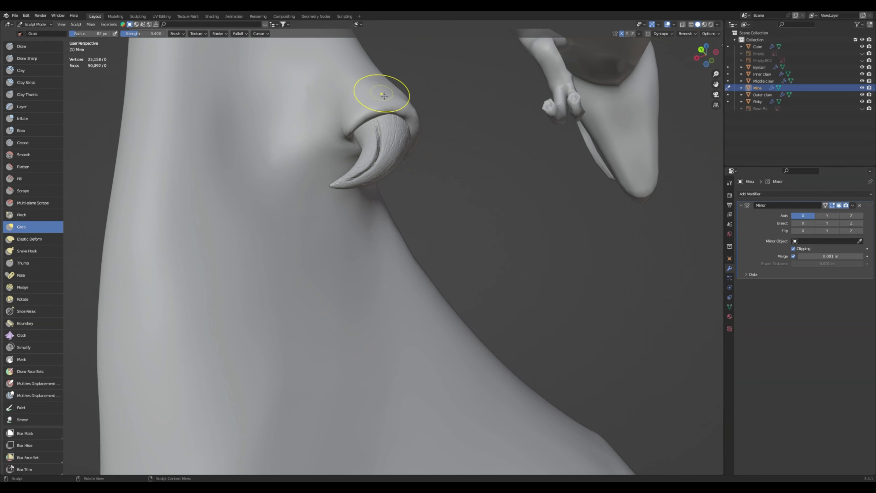
{"action": "middle_click_drag", "start_coordinate": [378, 94], "coordinate": [315, 98]}
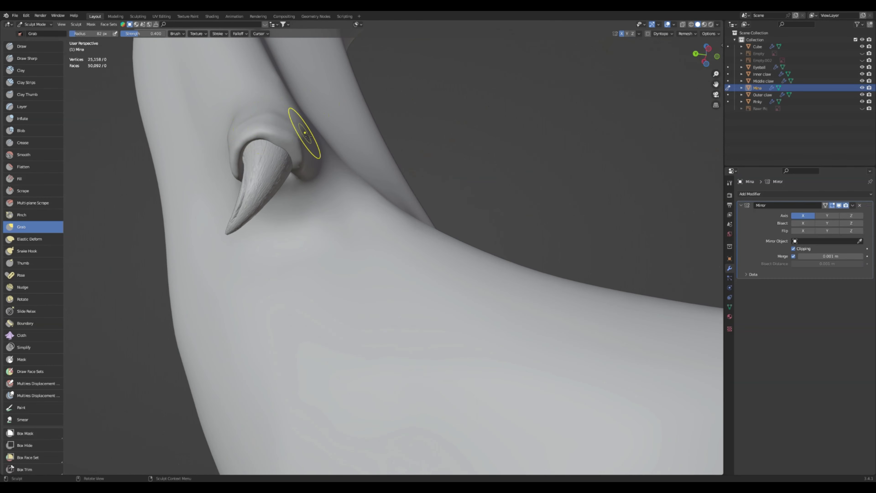
Examine the lower legs, feet and dewclaws from the front, side and back
{"action": "middle_click_drag", "start_coordinate": [303, 138], "coordinate": [212, 214]}
{"action": "middle_click_drag", "start_coordinate": [222, 179], "coordinate": [255, 131], "text": "ctrl"}
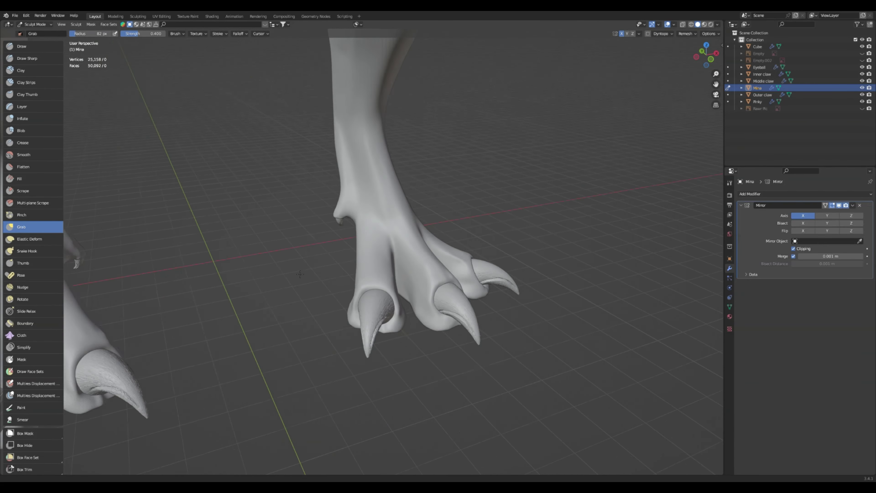
{"action": "mouse_move", "coordinate": [302, 276]}
{"action": "middle_mouse_down"}
{"action": "mouse_move", "coordinate": [320, 207]}
{"action": "mouse_move", "coordinate": [225, 216]}
{"action": "mouse_move", "coordinate": [255, 166]}
{"action": "mouse_move", "coordinate": [282, 219]}
{"action": "middle_mouse_up"}
{"action": "middle_click_drag", "start_coordinate": [302, 188], "coordinate": [343, 169]}
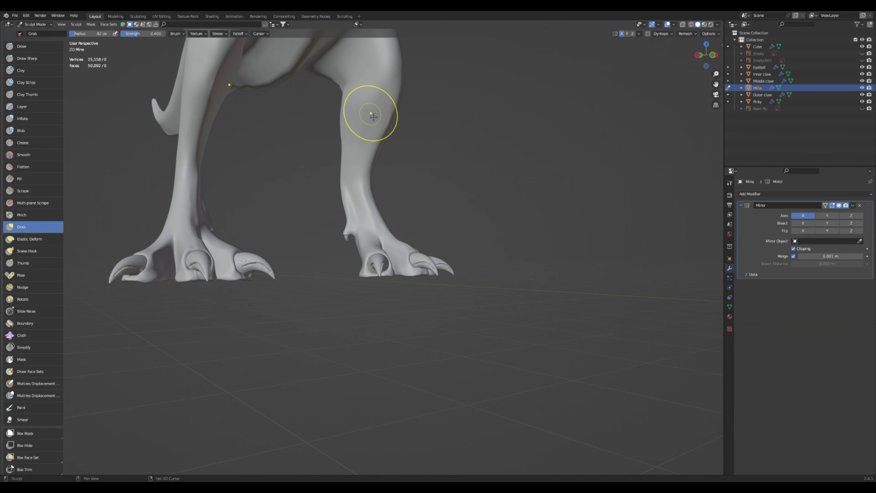
{"action": "middle_click_drag", "start_coordinate": [377, 117], "coordinate": [280, 141]}
{"action": "middle_click_drag", "start_coordinate": [362, 124], "coordinate": [312, 122]}
{"action": "middle_click_drag", "start_coordinate": [374, 117], "coordinate": [328, 144]}
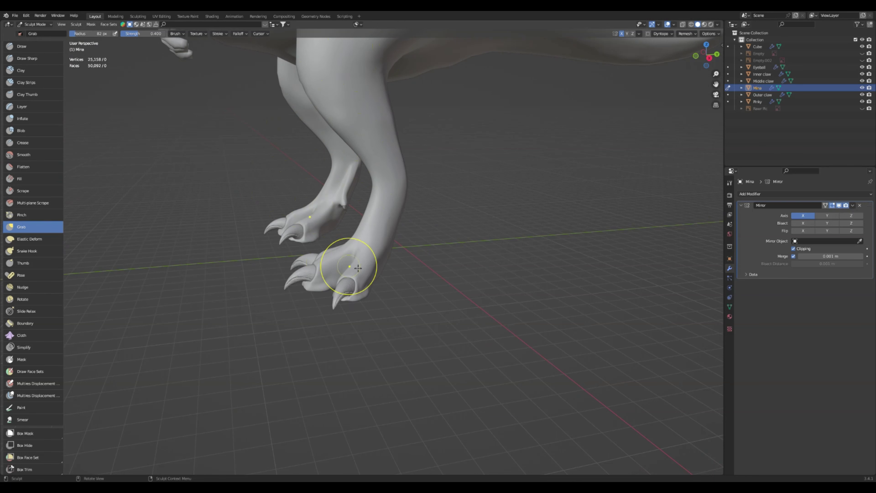
{"action": "mouse_move", "coordinate": [339, 125]}
{"action": "middle_mouse_down"}
{"action": "mouse_move", "coordinate": [374, 110]}
{"action": "mouse_move", "coordinate": [347, 112]}
{"action": "middle_mouse_up"}
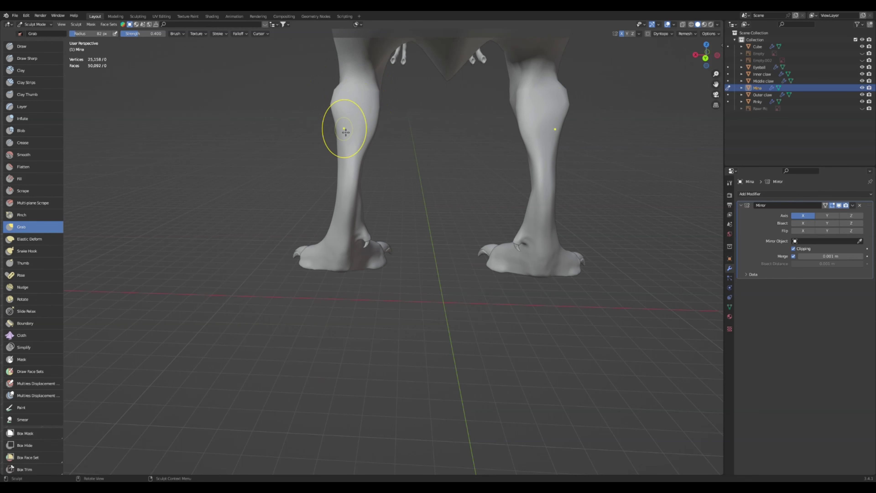
{"action": "mouse_move", "coordinate": [336, 114]}
{"action": "middle_mouse_down"}
{"action": "mouse_move", "coordinate": [405, 127]}
{"action": "mouse_move", "coordinate": [400, 147]}
{"action": "mouse_move", "coordinate": [400, 116]}
{"action": "mouse_move", "coordinate": [371, 167]}
{"action": "mouse_move", "coordinate": [410, 154]}
{"action": "mouse_move", "coordinate": [367, 136]}
{"action": "mouse_move", "coordinate": [335, 103]}
{"action": "mouse_move", "coordinate": [400, 134]}
{"action": "mouse_move", "coordinate": [403, 122]}
{"action": "mouse_move", "coordinate": [385, 112]}
{"action": "mouse_move", "coordinate": [380, 134]}
{"action": "mouse_move", "coordinate": [355, 129]}
{"action": "mouse_move", "coordinate": [359, 111]}
{"action": "mouse_move", "coordinate": [323, 112]}
{"action": "middle_mouse_up"}
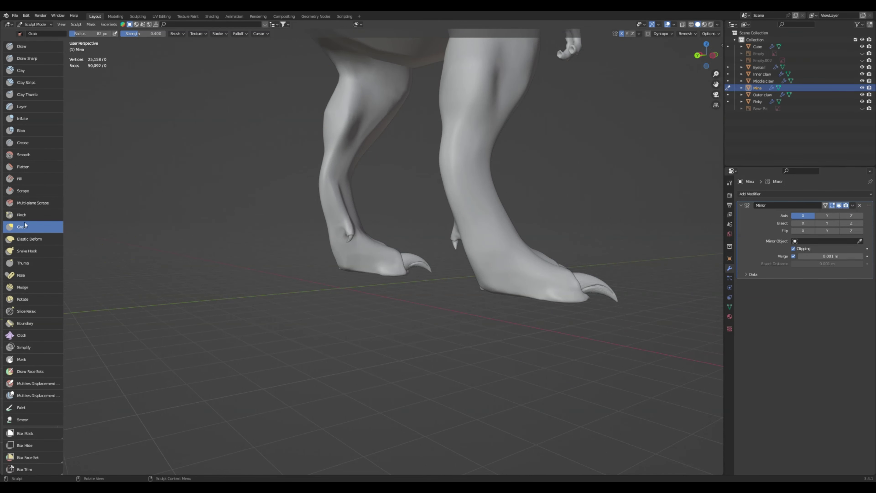
Try to bulge out the calf muscle at the back of the lower leg with the Inflate brush
{"action": "left_click", "coordinate": [22, 118]}
{"action": "middle_click_drag", "start_coordinate": [308, 145], "coordinate": [375, 136]}
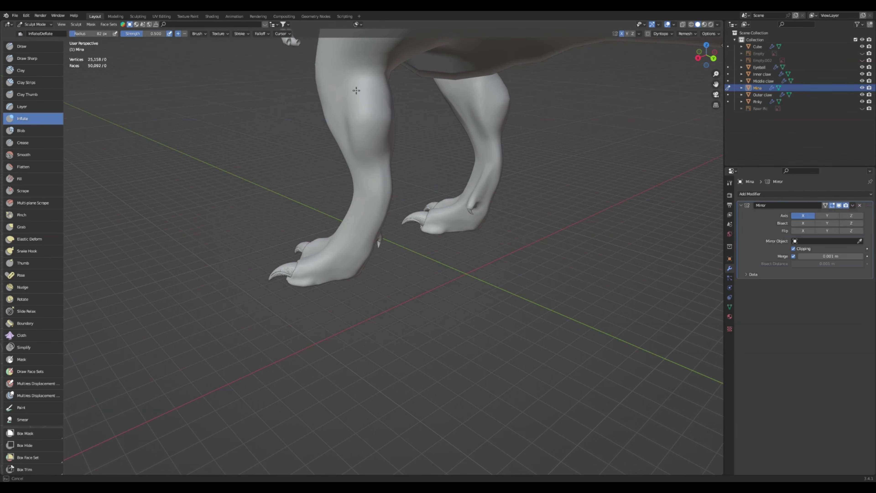
{"action": "middle_click_drag", "start_coordinate": [370, 113], "coordinate": [356, 130]}
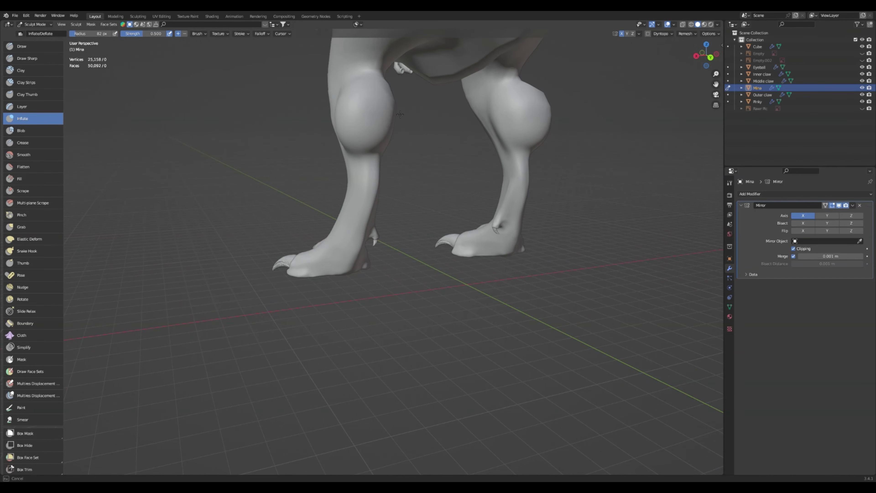
{"action": "middle_click_drag", "start_coordinate": [370, 84], "coordinate": [383, 131]}
Compare the leg with the side reference image Empty.002 in right orthographic view, with X-ray turned on
{"action": "left_click", "coordinate": [701, 59]}
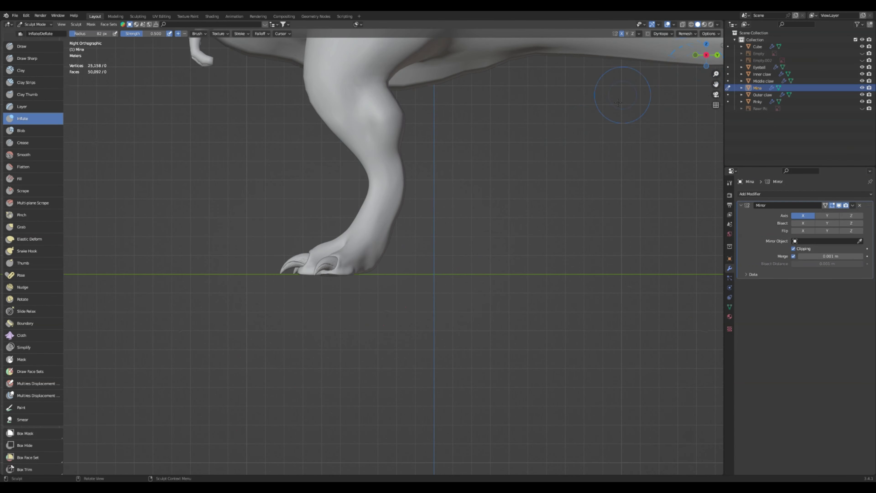
{"action": "scroll", "coordinate": [395, 218], "scroll_direction": "down", "scroll_amount": 5}
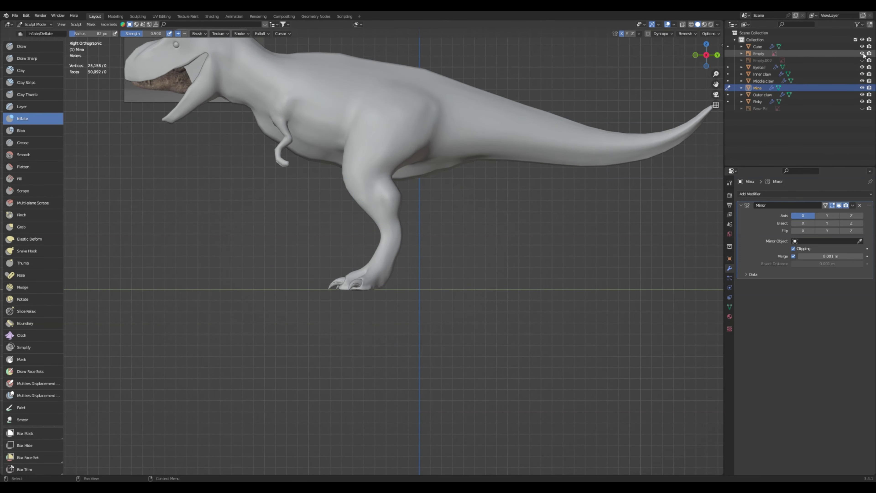
{"action": "left_click", "coordinate": [862, 61]}
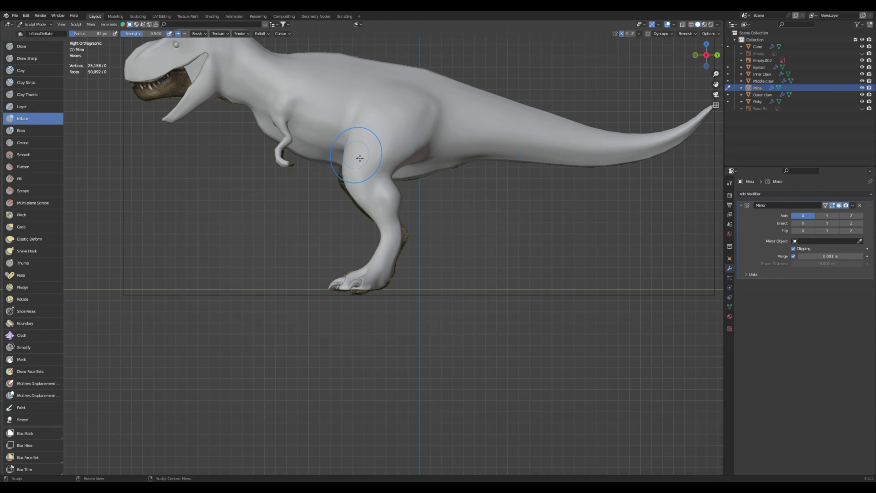
{"action": "scroll", "coordinate": [366, 187], "scroll_direction": "up", "scroll_amount": 4}
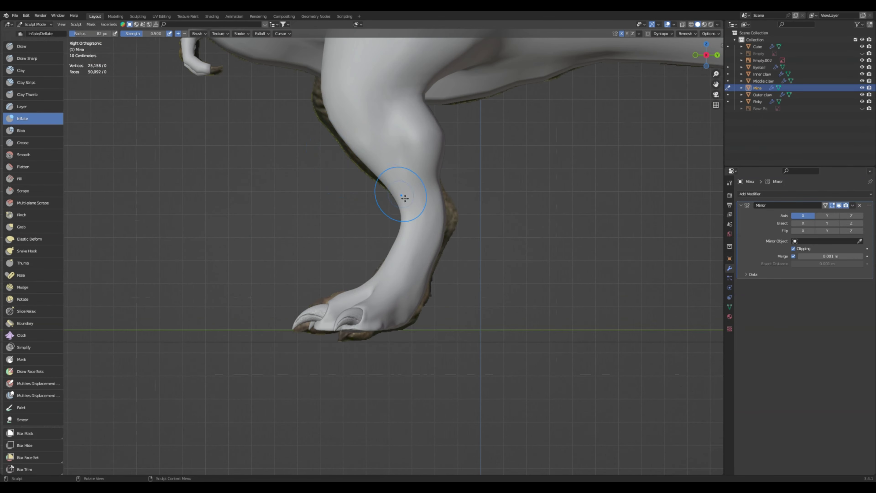
{"action": "scroll", "coordinate": [405, 199], "scroll_direction": "up", "scroll_amount": 2}
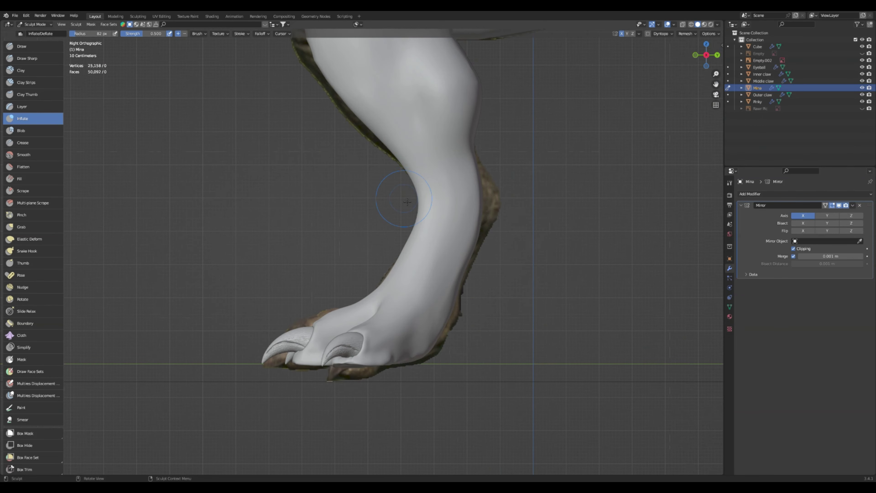
{"action": "scroll", "coordinate": [407, 202], "scroll_direction": "down", "scroll_amount": 2}
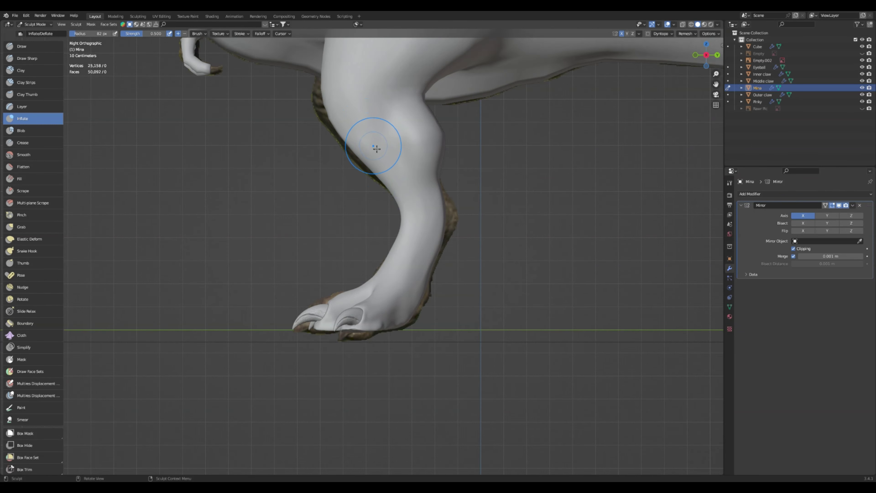
{"action": "middle_click_drag", "start_coordinate": [376, 148], "coordinate": [376, 213], "text": "shift"}
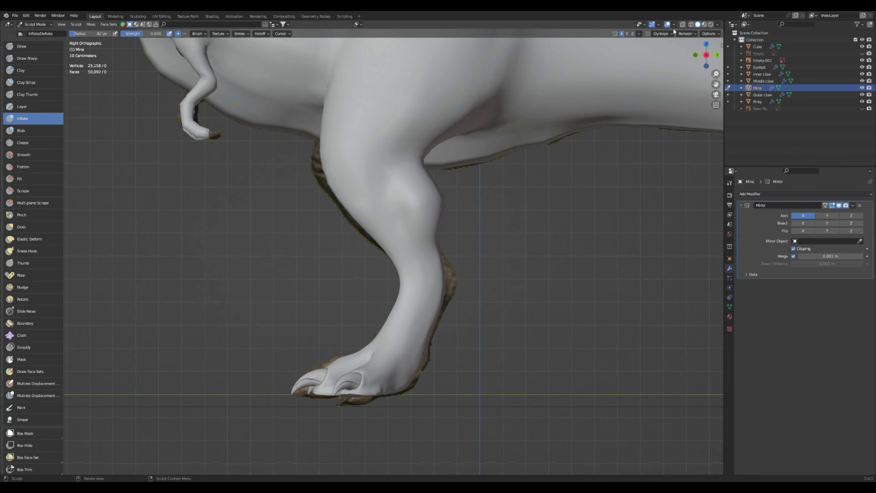
{"action": "left_click", "coordinate": [682, 25]}
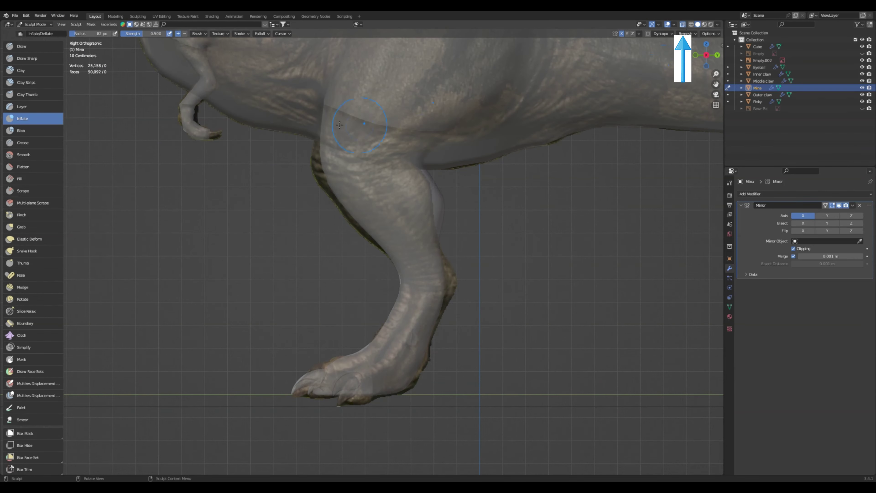
Pull the front of the knee out to the reference outline with the Grab brush at a radius of 152 px
{"action": "left_click", "coordinate": [23, 227]}
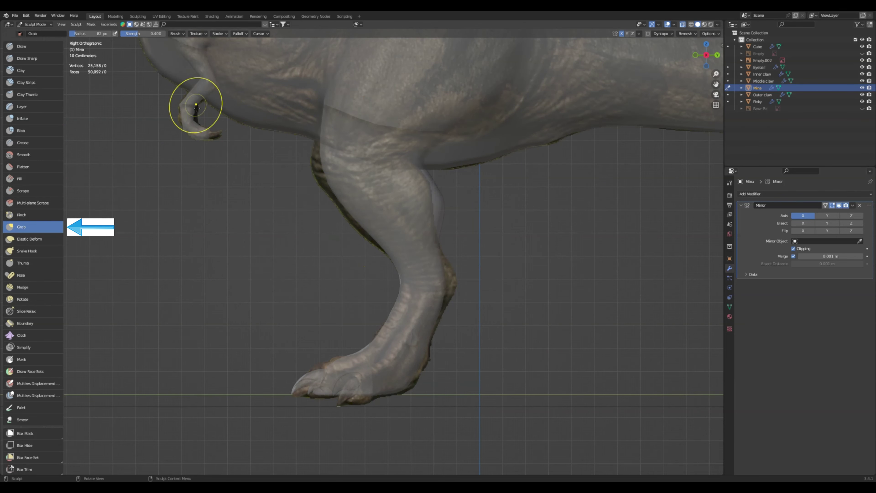
{"action": "key", "text": "bracketright"}
{"action": "key", "text": "bracketright"}
{"action": "key", "text": "bracketright"}
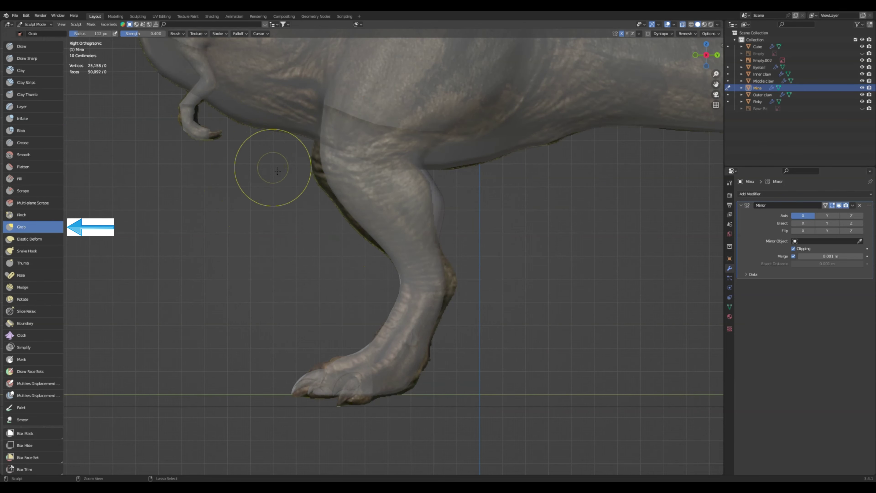
{"action": "mouse_move", "coordinate": [275, 169]}
{"action": "middle_mouse_down", "text": "ctrl"}
{"action": "mouse_move", "coordinate": [287, 145]}
{"action": "mouse_move", "coordinate": [294, 180]}
{"action": "middle_mouse_up", "text": "ctrl"}
{"action": "key", "text": "bracketright"}
{"action": "key", "text": "bracketright"}
{"action": "left_click", "coordinate": [347, 172]}
{"action": "mouse_move", "coordinate": [345, 172]}
{"action": "left_mouse_down"}
{"action": "mouse_move", "coordinate": [333, 171]}
{"action": "mouse_move", "coordinate": [344, 193]}
{"action": "mouse_move", "coordinate": [331, 198]}
{"action": "left_mouse_up"}
{"action": "left_click_drag", "start_coordinate": [345, 204], "coordinate": [338, 208]}
Pull the front of the shin out to the reference outline and touch up the knee with the Grab brush
{"action": "mouse_move", "coordinate": [353, 217]}
{"action": "left_mouse_down"}
{"action": "mouse_move", "coordinate": [347, 222]}
{"action": "mouse_move", "coordinate": [365, 242]}
{"action": "left_mouse_up"}
{"action": "left_click_drag", "start_coordinate": [378, 249], "coordinate": [374, 252]}
{"action": "left_click_drag", "start_coordinate": [383, 261], "coordinate": [382, 261]}
{"action": "left_click_drag", "start_coordinate": [389, 258], "coordinate": [384, 263]}
{"action": "left_click_drag", "start_coordinate": [397, 267], "coordinate": [391, 275]}
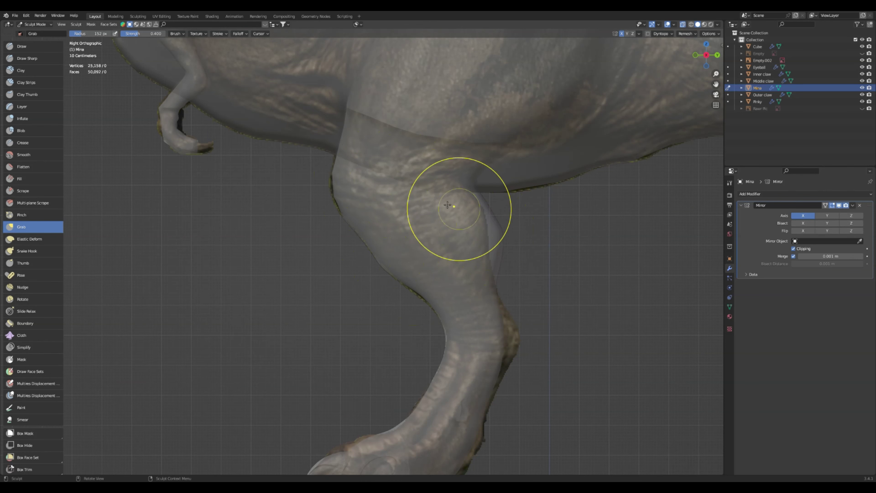
{"action": "mouse_move", "coordinate": [336, 190]}
{"action": "left_mouse_down"}
{"action": "mouse_move", "coordinate": [332, 175]}
{"action": "mouse_move", "coordinate": [347, 149]}
{"action": "left_mouse_up"}
Push the back of the calf inward with the Grab brush to match the reference outline
{"action": "middle_click_drag", "start_coordinate": [476, 188], "coordinate": [435, 179], "text": "shift"}
{"action": "left_click_drag", "start_coordinate": [435, 178], "coordinate": [430, 178]}
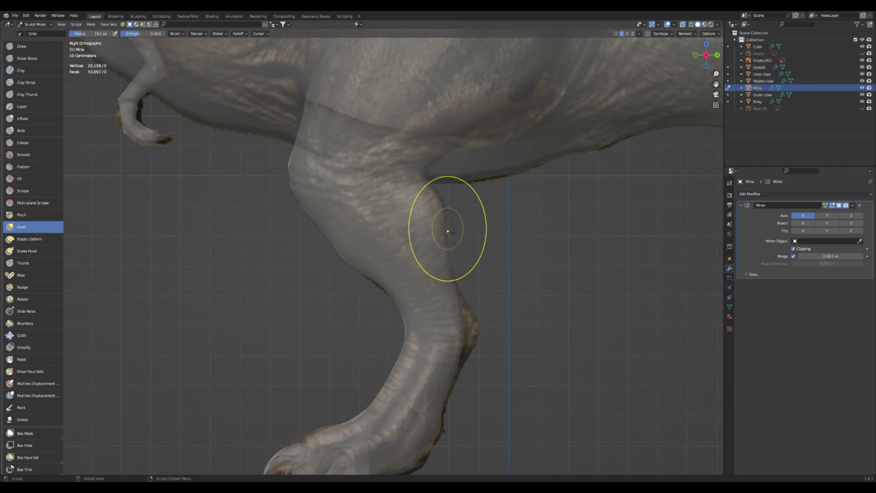
{"action": "left_click_drag", "start_coordinate": [447, 229], "coordinate": [453, 238]}
Pull the back of the ankle joint and the heel out to the reference outline with the Grab brush
{"action": "middle_click_drag", "start_coordinate": [475, 270], "coordinate": [416, 206], "text": "shift"}
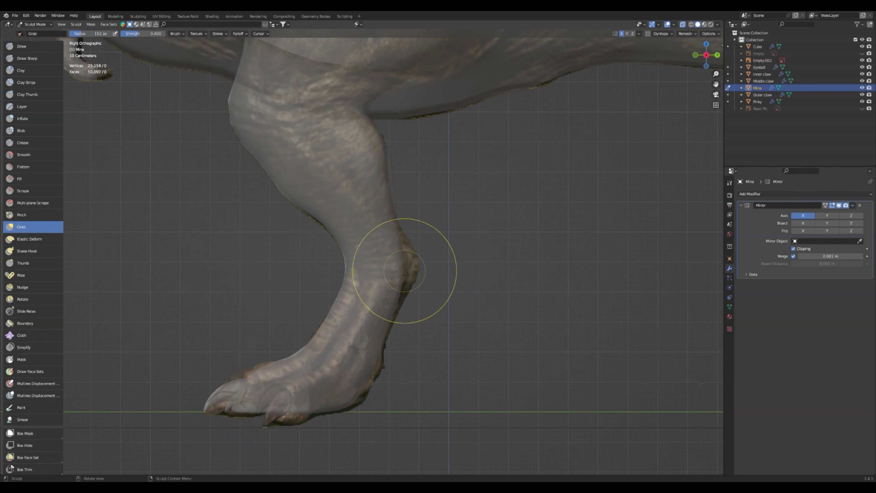
{"action": "left_click_drag", "start_coordinate": [403, 275], "coordinate": [448, 263]}
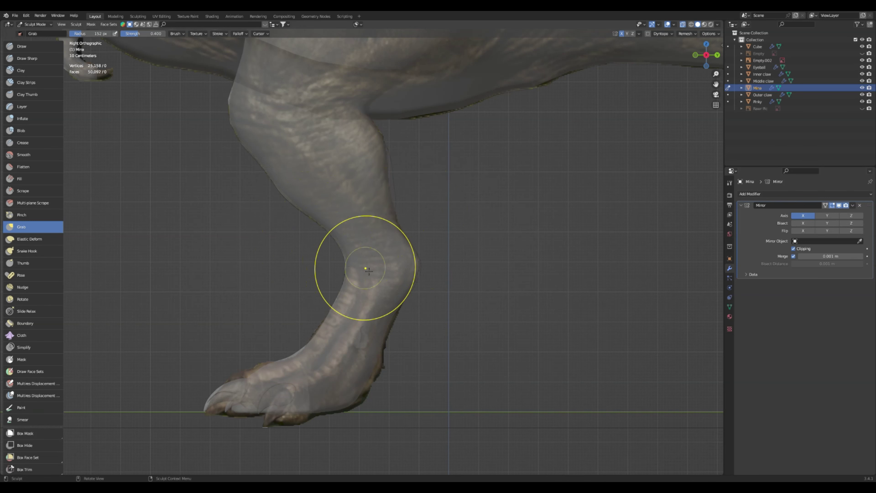
{"action": "mouse_move", "coordinate": [376, 364]}
{"action": "left_mouse_down"}
{"action": "mouse_move", "coordinate": [382, 366]}
{"action": "mouse_move", "coordinate": [373, 393]}
{"action": "left_mouse_up"}
{"action": "left_click_drag", "start_coordinate": [390, 328], "coordinate": [402, 319]}
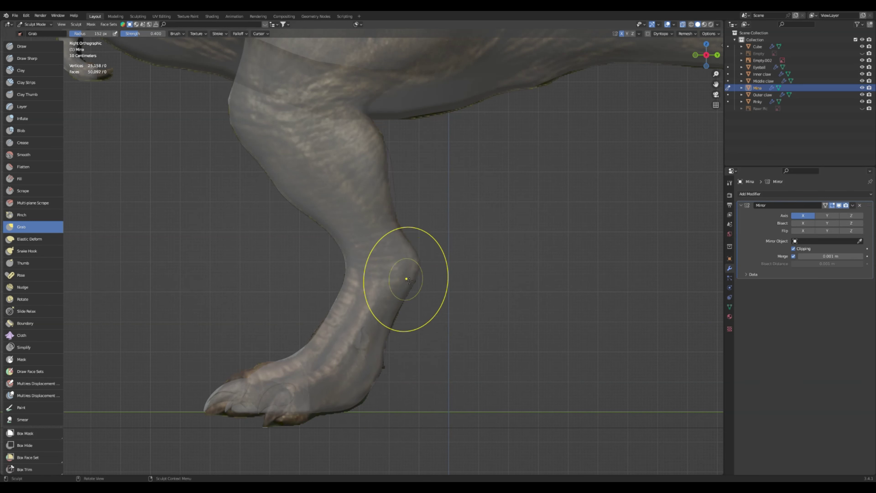
Reduce the Grab brush radius to 122 px and adjust the foot's upper outline to the reference
{"action": "key", "text": "bracketleft"}
{"action": "key", "text": "bracketleft"}
{"action": "middle_click_drag", "start_coordinate": [425, 174], "coordinate": [405, 249], "text": "ctrl"}
{"action": "middle_click_drag", "start_coordinate": [297, 338], "coordinate": [237, 443], "text": "ctrl"}
{"action": "middle_click_drag", "start_coordinate": [238, 442], "coordinate": [325, 324], "text": "shift"}
{"action": "scroll", "coordinate": [321, 319], "scroll_direction": "up", "scroll_amount": 2}
{"action": "mouse_move", "coordinate": [313, 289]}
{"action": "left_mouse_down"}
{"action": "mouse_move", "coordinate": [307, 300]}
{"action": "mouse_move", "coordinate": [301, 289]}
{"action": "left_mouse_up"}
{"action": "left_click_drag", "start_coordinate": [302, 289], "coordinate": [338, 293]}
Fine-tune the shin, calf and ankle outlines against the reference with small Grab strokes
{"action": "scroll", "coordinate": [380, 223], "scroll_direction": "down", "scroll_amount": 3}
{"action": "left_click_drag", "start_coordinate": [372, 256], "coordinate": [373, 269]}
{"action": "scroll", "coordinate": [358, 270], "scroll_direction": "down", "scroll_amount": 5}
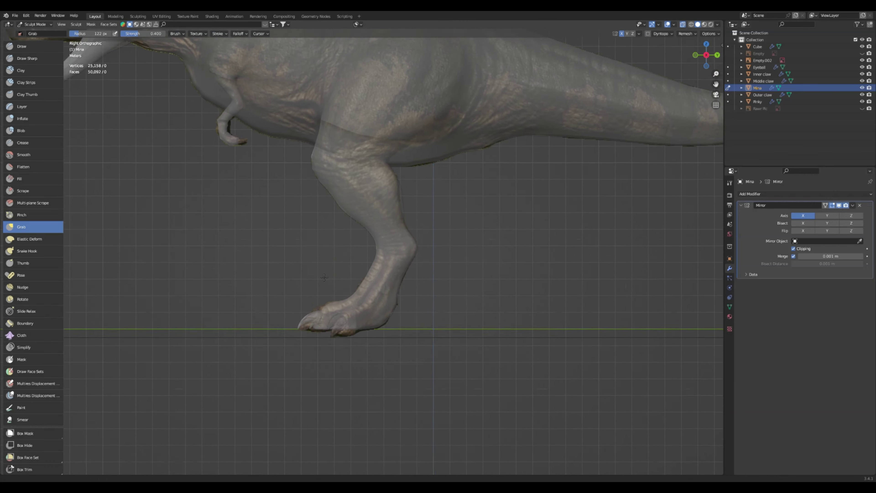
{"action": "scroll", "coordinate": [465, 219], "scroll_direction": "up", "scroll_amount": 6}
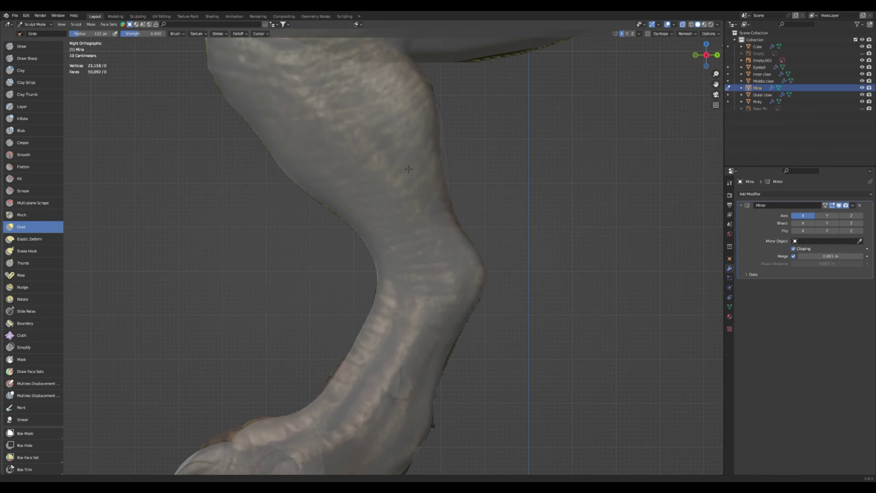
{"action": "scroll", "coordinate": [428, 184], "scroll_direction": "down", "scroll_amount": 3}
{"action": "mouse_move", "coordinate": [398, 236]}
{"action": "left_mouse_down"}
{"action": "mouse_move", "coordinate": [397, 251]}
{"action": "mouse_move", "coordinate": [400, 243]}
{"action": "left_mouse_up"}
{"action": "left_click_drag", "start_coordinate": [394, 210], "coordinate": [394, 196]}
{"action": "middle_click_drag", "start_coordinate": [466, 193], "coordinate": [466, 272], "text": "ctrl"}
{"action": "scroll", "coordinate": [469, 274], "scroll_direction": "down", "scroll_amount": 1}
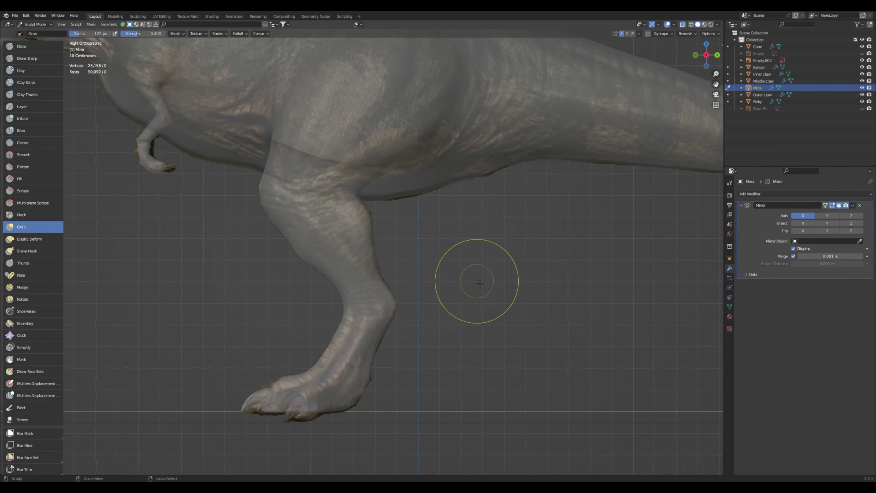
Turn off X-ray and inspect the whole dinosaur from the side and in front orthographic view
{"action": "left_click", "coordinate": [684, 24]}
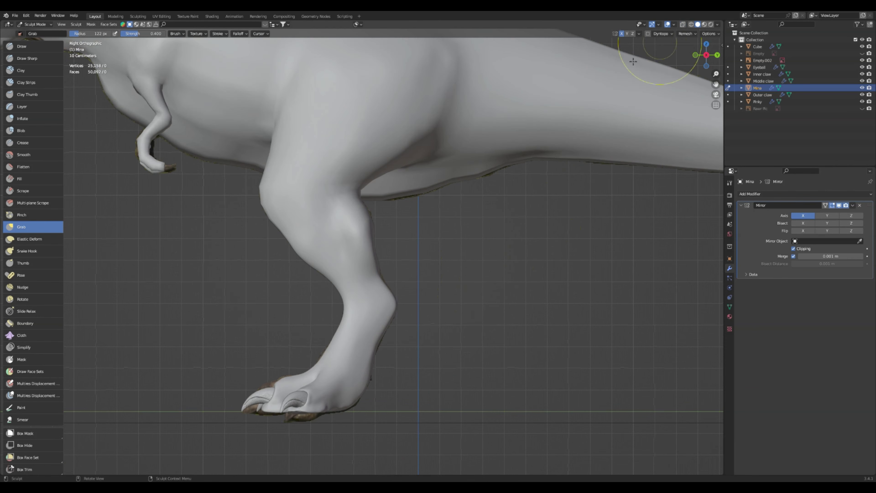
{"action": "scroll", "coordinate": [388, 263], "scroll_direction": "down", "scroll_amount": 3}
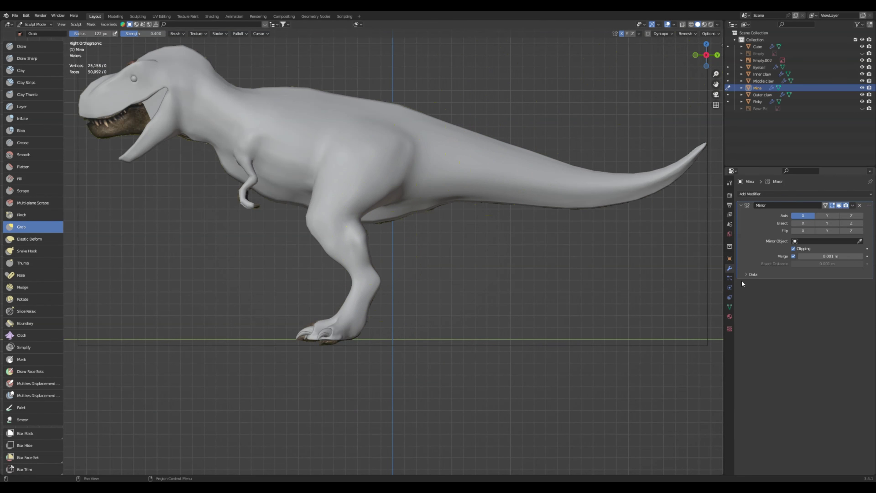
{"action": "left_click", "coordinate": [695, 55]}
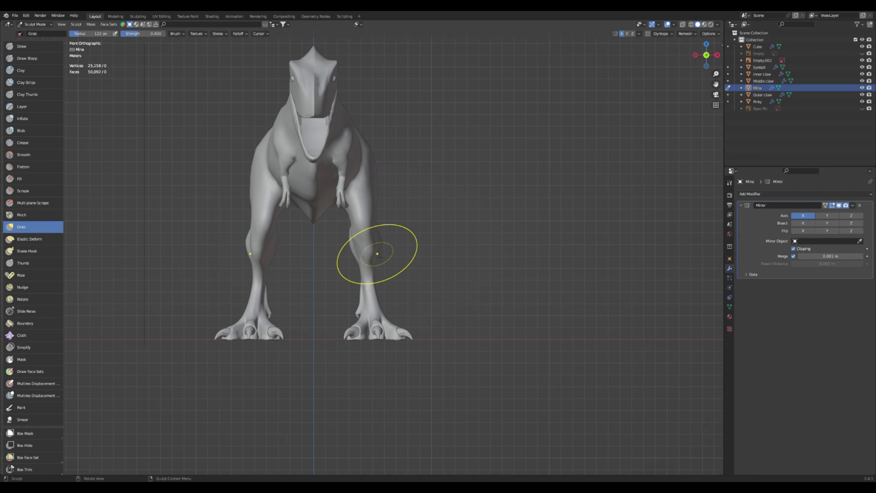
Inspect the reshaped hind legs from several angles and examine the front of the foot up close
{"action": "scroll", "coordinate": [379, 256], "scroll_direction": "down", "scroll_amount": 1}
{"action": "mouse_move", "coordinate": [430, 199]}
{"action": "middle_mouse_down"}
{"action": "mouse_move", "coordinate": [325, 253]}
{"action": "mouse_move", "coordinate": [342, 202]}
{"action": "mouse_move", "coordinate": [358, 202]}
{"action": "middle_mouse_up"}
{"action": "scroll", "coordinate": [358, 201], "scroll_direction": "up", "scroll_amount": 5}
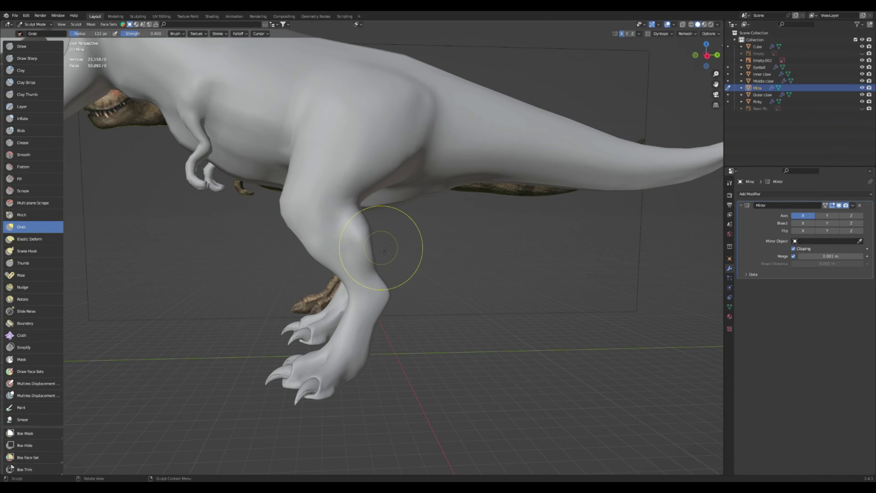
{"action": "middle_click_drag", "start_coordinate": [353, 236], "coordinate": [323, 228]}
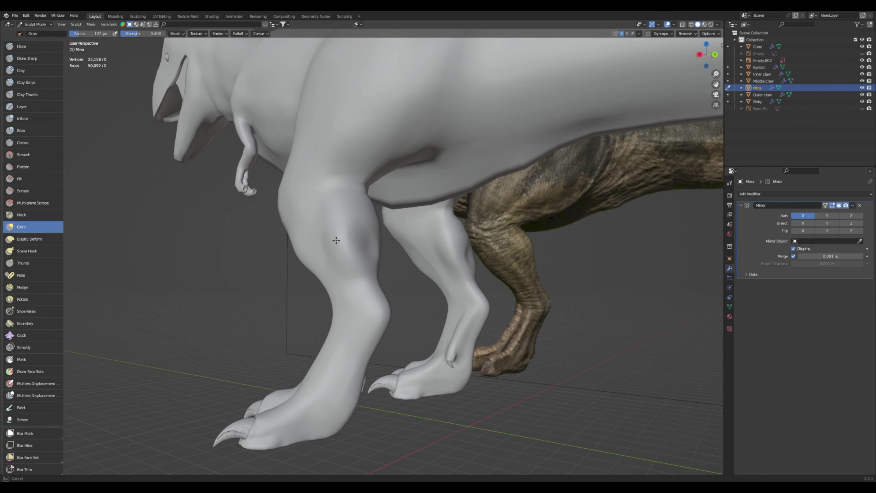
{"action": "scroll", "coordinate": [362, 264], "scroll_direction": "down", "scroll_amount": 5}
{"action": "mouse_move", "coordinate": [362, 264]}
{"action": "middle_mouse_down"}
{"action": "mouse_move", "coordinate": [400, 299]}
{"action": "mouse_move", "coordinate": [331, 296]}
{"action": "mouse_move", "coordinate": [332, 269]}
{"action": "mouse_move", "coordinate": [350, 251]}
{"action": "mouse_move", "coordinate": [368, 251]}
{"action": "mouse_move", "coordinate": [371, 290]}
{"action": "mouse_move", "coordinate": [353, 256]}
{"action": "mouse_move", "coordinate": [383, 252]}
{"action": "mouse_move", "coordinate": [399, 237]}
{"action": "mouse_move", "coordinate": [378, 225]}
{"action": "mouse_move", "coordinate": [397, 225]}
{"action": "mouse_move", "coordinate": [346, 264]}
{"action": "middle_mouse_up"}
{"action": "scroll", "coordinate": [347, 255], "scroll_direction": "up", "scroll_amount": 6}
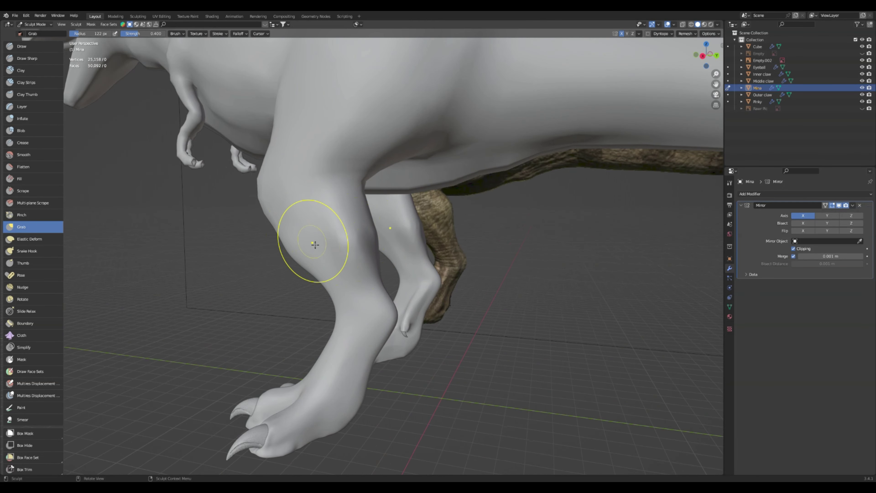
{"action": "scroll", "coordinate": [359, 248], "scroll_direction": "down", "scroll_amount": 4}
{"action": "scroll", "coordinate": [341, 264], "scroll_direction": "down", "scroll_amount": 3}
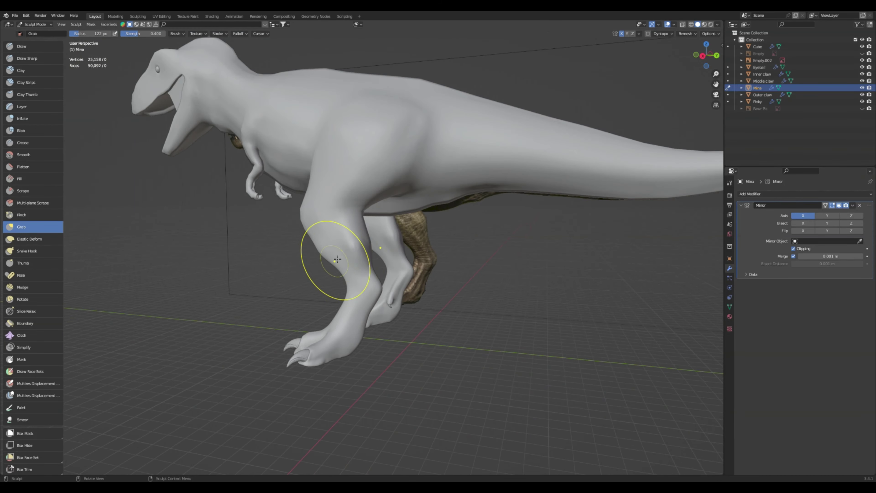
{"action": "middle_click_drag", "start_coordinate": [345, 259], "coordinate": [339, 245]}
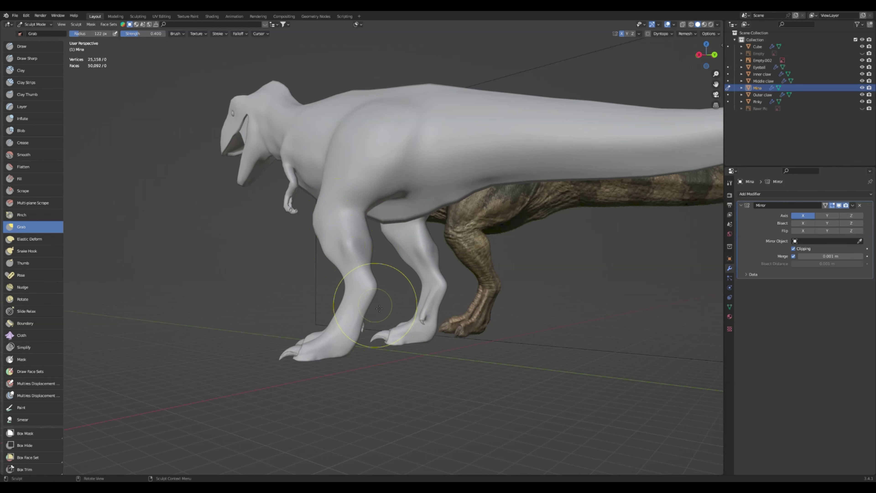
{"action": "mouse_move", "coordinate": [387, 326]}
{"action": "middle_mouse_down"}
{"action": "mouse_move", "coordinate": [360, 273]}
{"action": "mouse_move", "coordinate": [459, 290]}
{"action": "mouse_move", "coordinate": [417, 302]}
{"action": "mouse_move", "coordinate": [371, 262]}
{"action": "middle_mouse_up"}
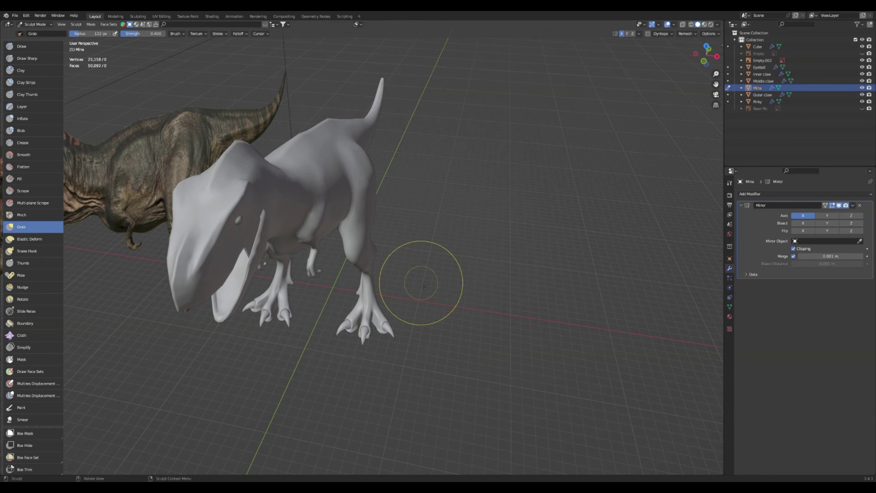
{"action": "scroll", "coordinate": [424, 286], "scroll_direction": "up", "scroll_amount": 5}
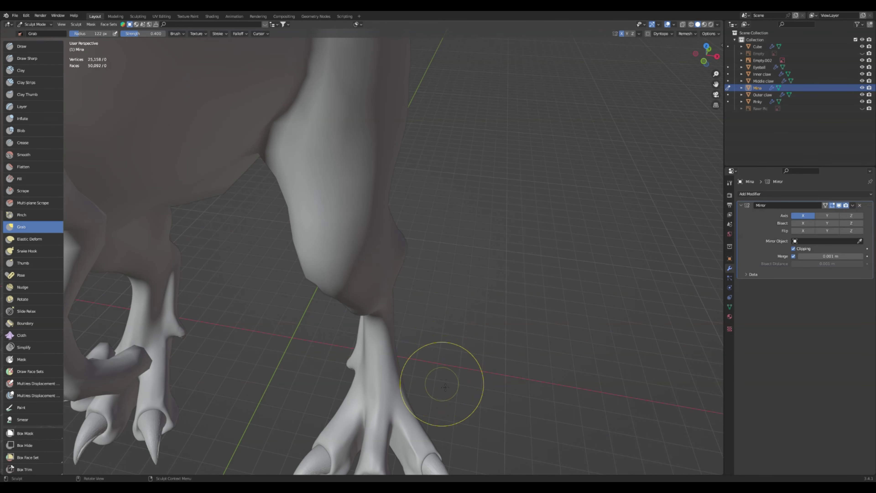
{"action": "middle_click_drag", "start_coordinate": [438, 376], "coordinate": [363, 176], "text": "shift"}
{"action": "scroll", "coordinate": [397, 246], "scroll_direction": "up", "scroll_amount": 3}
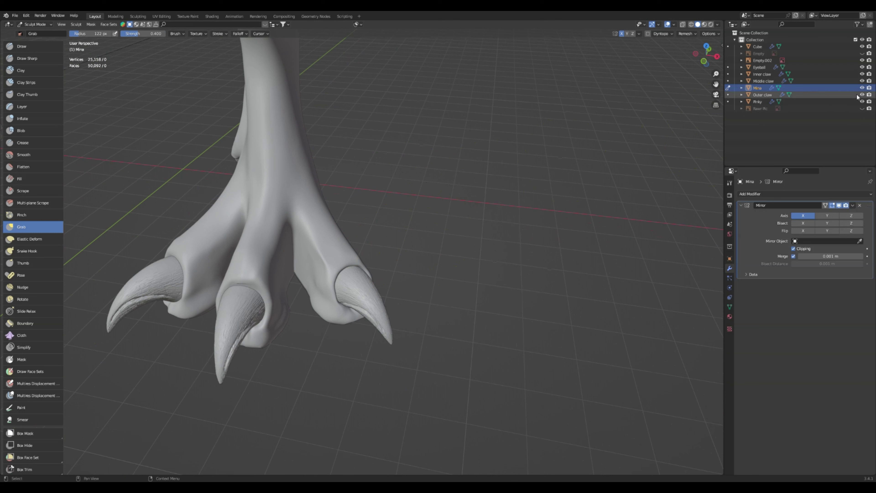
{"action": "left_click", "coordinate": [862, 74]}
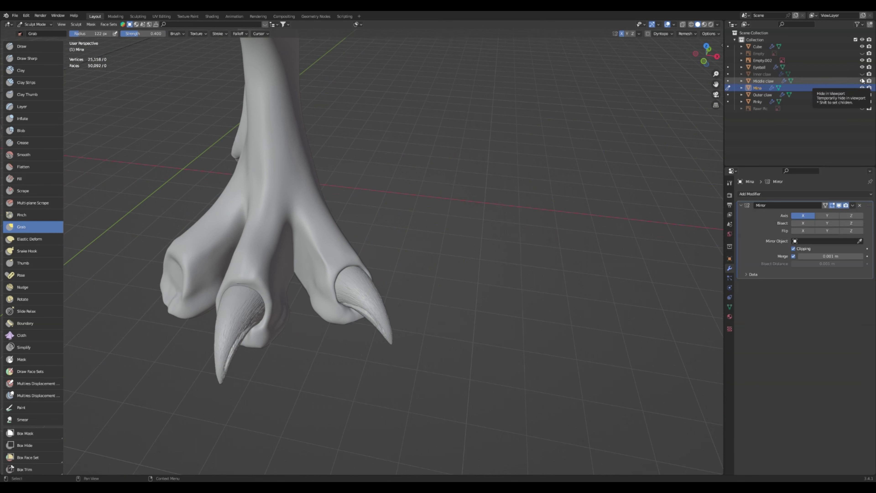
{"action": "left_click", "coordinate": [862, 81]}
{"action": "left_click", "coordinate": [862, 81]}
{"action": "left_click", "coordinate": [862, 74]}
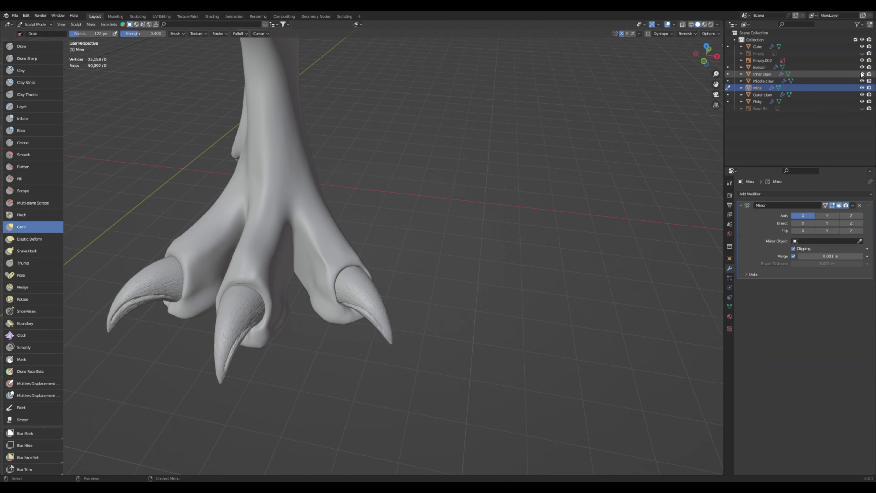
Switch to the Draw brush, reduce its radius to 50 px and examine the toes and claws from above
{"action": "left_click", "coordinate": [19, 50]}
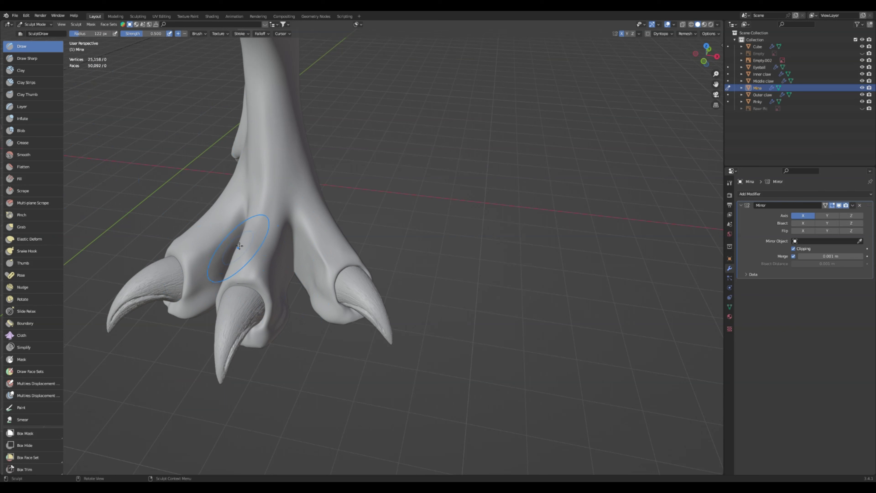
{"action": "key", "text": "bracketleft"}
{"action": "key", "text": "bracketleft"}
{"action": "key", "text": "bracketleft"}
{"action": "key", "text": "bracketleft"}
{"action": "key", "text": "bracketleft"}
{"action": "key", "text": "bracketleft"}
{"action": "key", "text": "bracketleft"}
{"action": "key", "text": "bracketleft"}
{"action": "mouse_move", "coordinate": [331, 255]}
{"action": "left_mouse_down", "text": "shift"}
{"action": "mouse_move", "coordinate": [324, 267]}
{"action": "mouse_move", "coordinate": [300, 221]}
{"action": "left_mouse_up", "text": "shift"}
{"action": "middle_click_drag", "start_coordinate": [235, 186], "coordinate": [236, 267]}
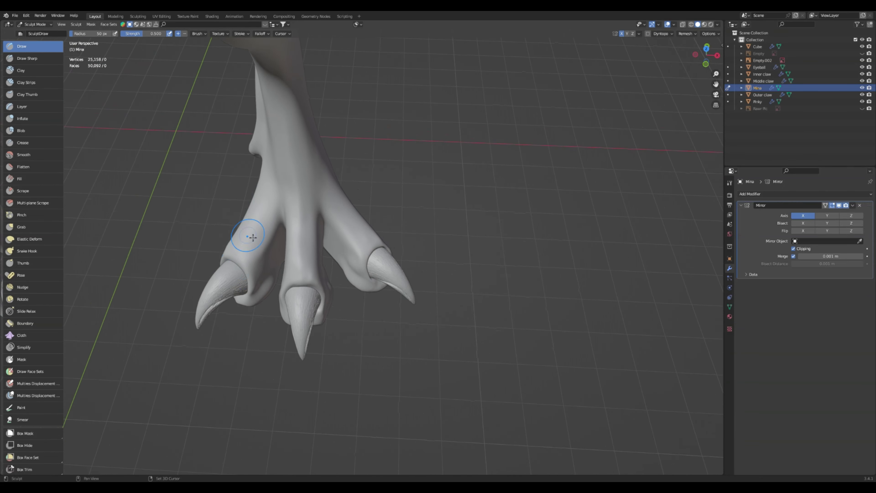
{"action": "middle_click_drag", "start_coordinate": [245, 236], "coordinate": [293, 191]}
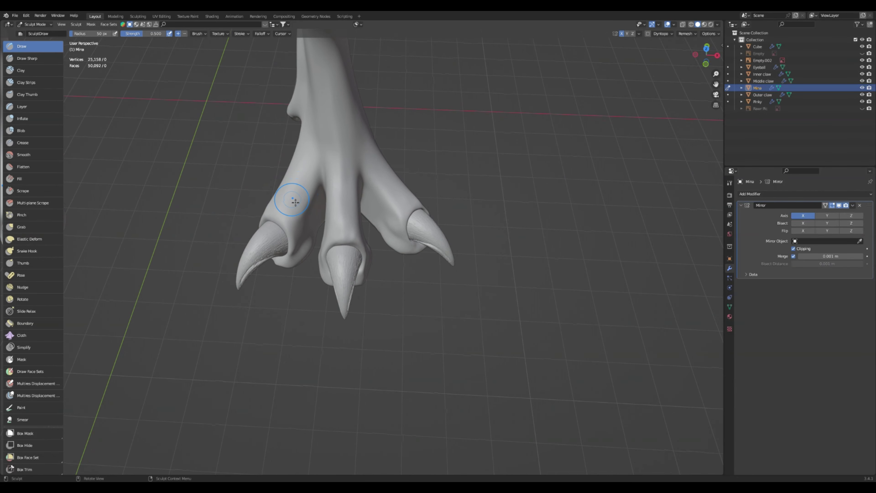
{"action": "middle_click_drag", "start_coordinate": [295, 202], "coordinate": [243, 266]}
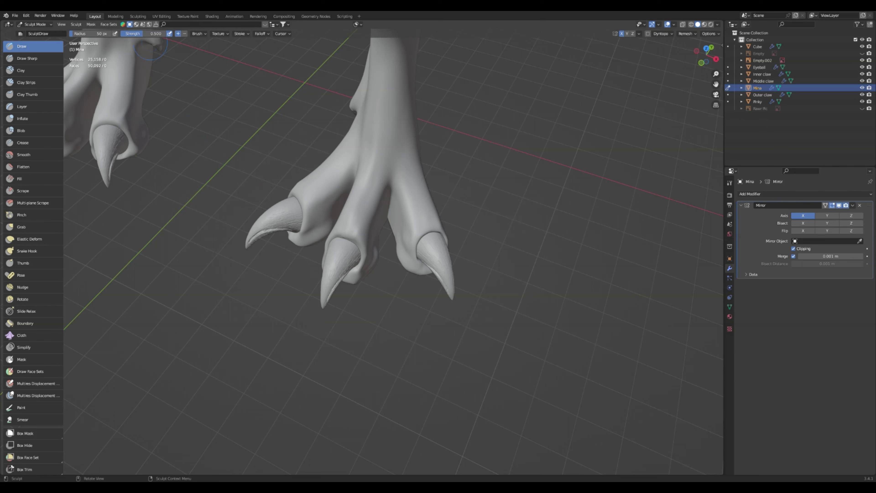
Return to Object Mode and add the photo of scaly bird feet to the scene as a reference image
{"action": "left_click", "coordinate": [35, 24]}
{"action": "left_click", "coordinate": [34, 33]}
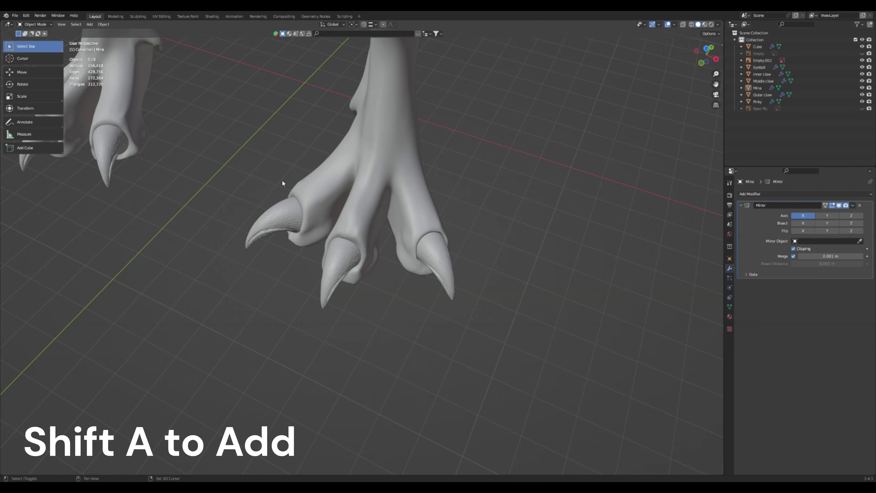
{"action": "key", "text": "shift+a"}
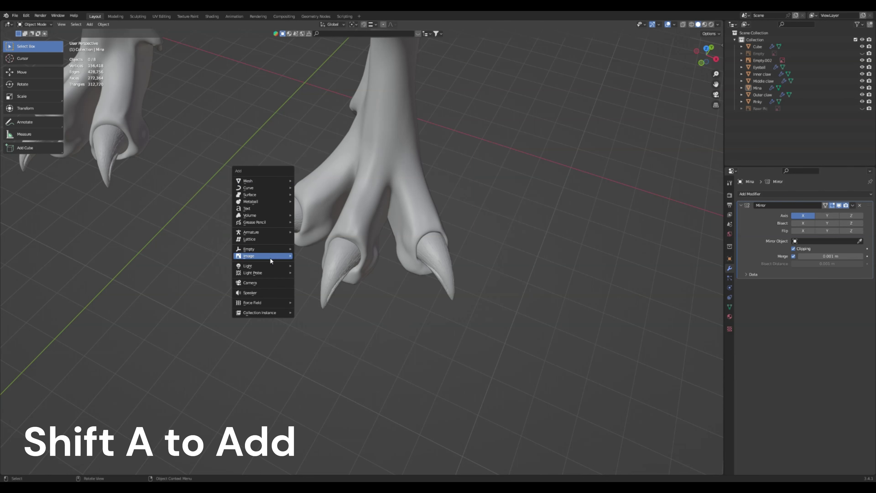
{"action": "mouse_move", "coordinate": [272, 258]}
{"action": "left_click", "coordinate": [313, 256]}
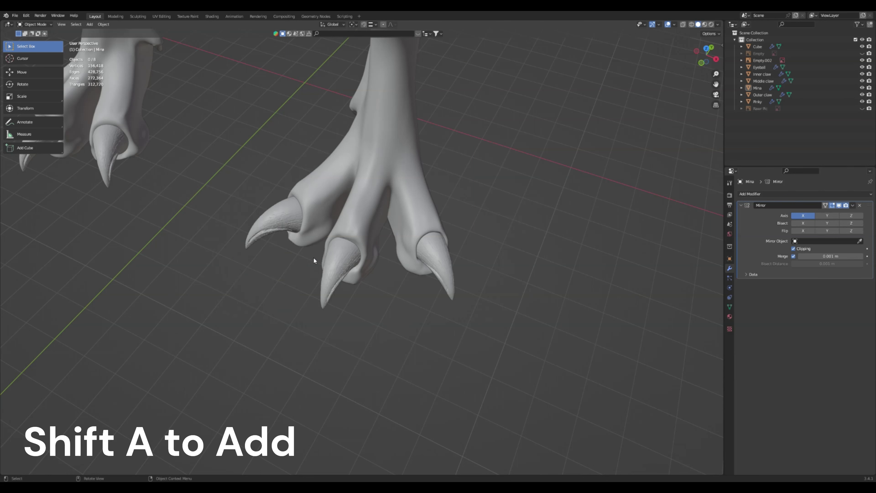
{"action": "left_click", "coordinate": [267, 337]}
{"action": "scroll", "coordinate": [203, 244], "scroll_direction": "down", "scroll_amount": 8}
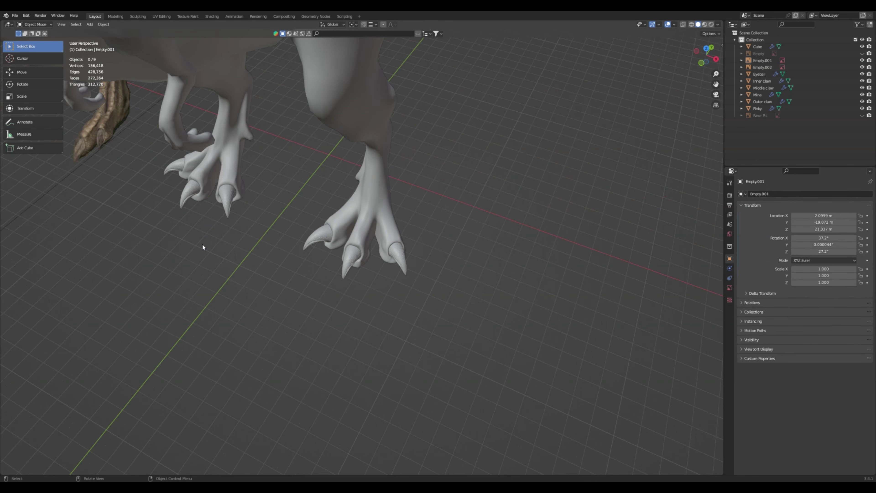
Select the new bird-feet reference image and move it away from the head, out beside the dinosaur's foot
{"action": "left_click", "coordinate": [243, 202]}
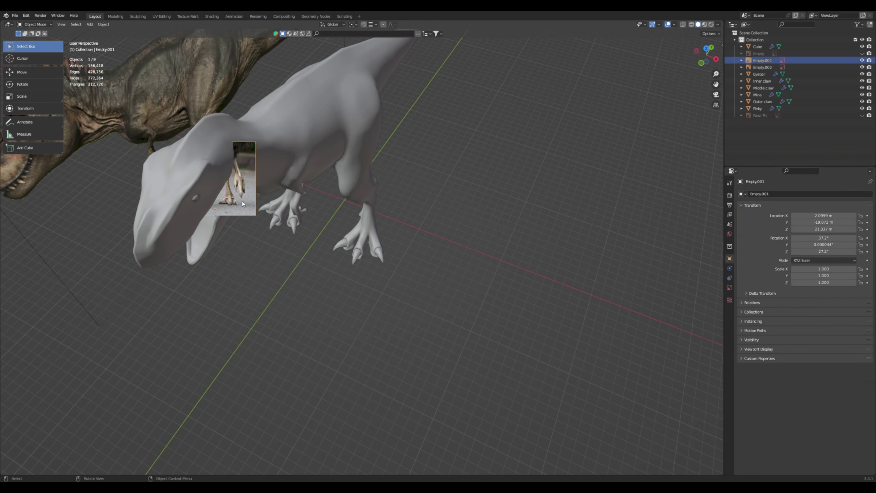
{"action": "key", "text": "g"}
{"action": "left_click", "coordinate": [445, 263]}
{"action": "scroll", "coordinate": [444, 261], "scroll_direction": "up", "scroll_amount": 6}
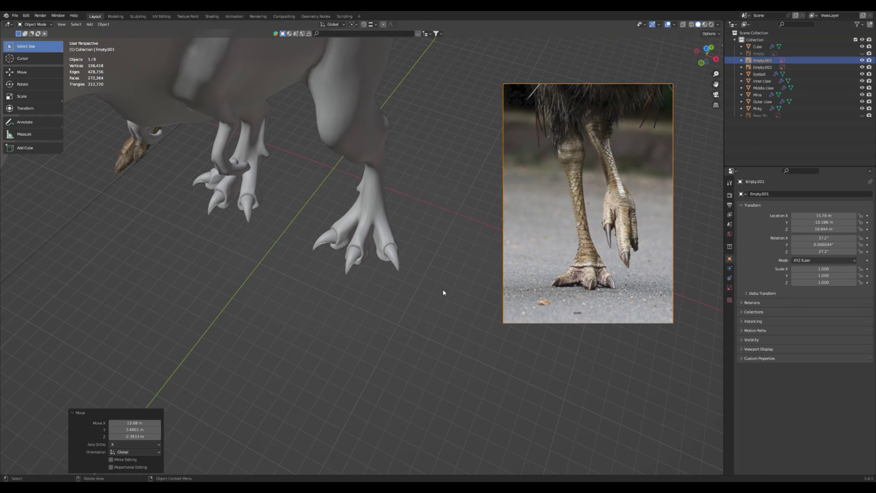
{"action": "key", "text": "g"}
{"action": "left_click", "coordinate": [422, 301]}
Bring the bird-feet image back to the depth of the dinosaur's foot and scale it up to 4.595
{"action": "middle_click_drag", "start_coordinate": [430, 300], "coordinate": [418, 305]}
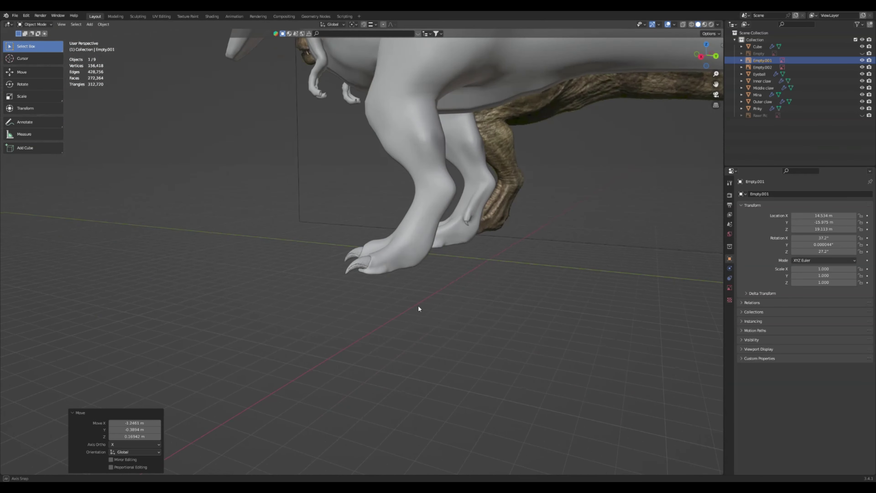
{"action": "key", "text": "g"}
{"action": "left_click", "coordinate": [700, 179]}
{"action": "middle_click_drag", "start_coordinate": [702, 183], "coordinate": [544, 203]}
{"action": "key", "text": "s"}
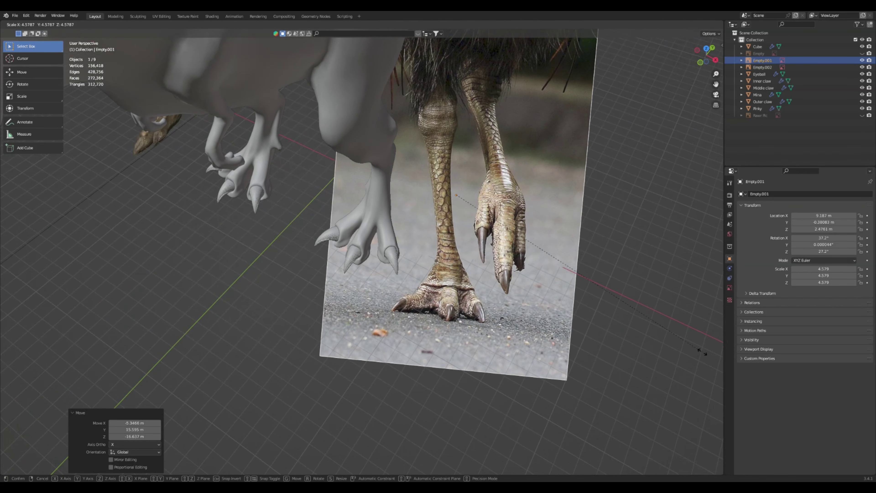
{"action": "left_click", "coordinate": [634, 340]}
{"action": "scroll", "coordinate": [564, 286], "scroll_direction": "up", "scroll_amount": 2}
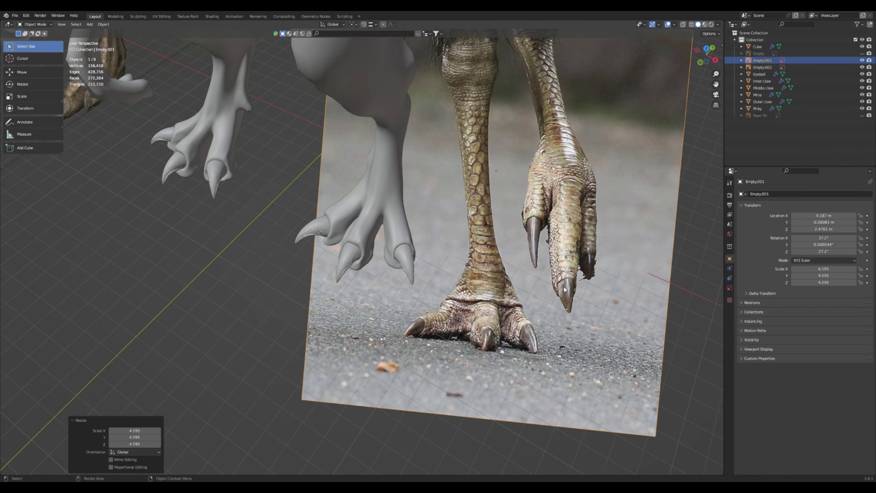
Examine the toes, claws and scaly skin in the bird-feet photo and compare them with the sculpted foot
{"action": "middle_click_drag", "start_coordinate": [480, 290], "coordinate": [485, 285]}
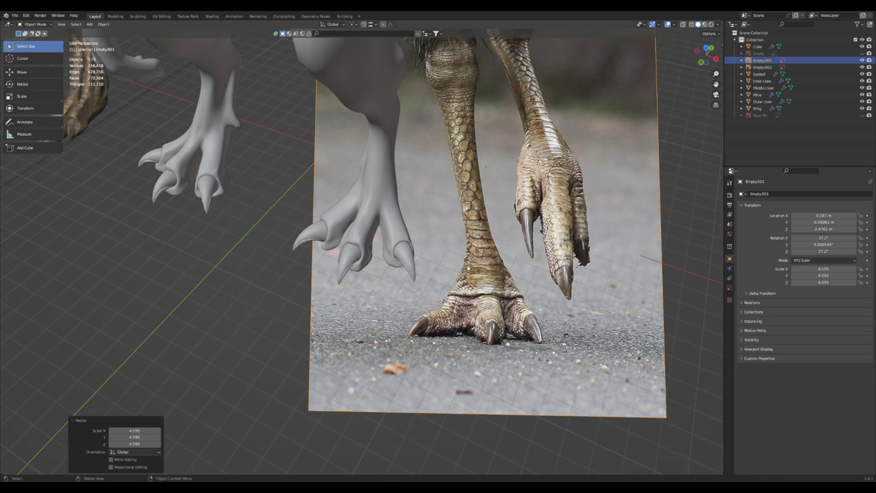
{"action": "scroll", "coordinate": [491, 317], "scroll_direction": "up", "scroll_amount": 2}
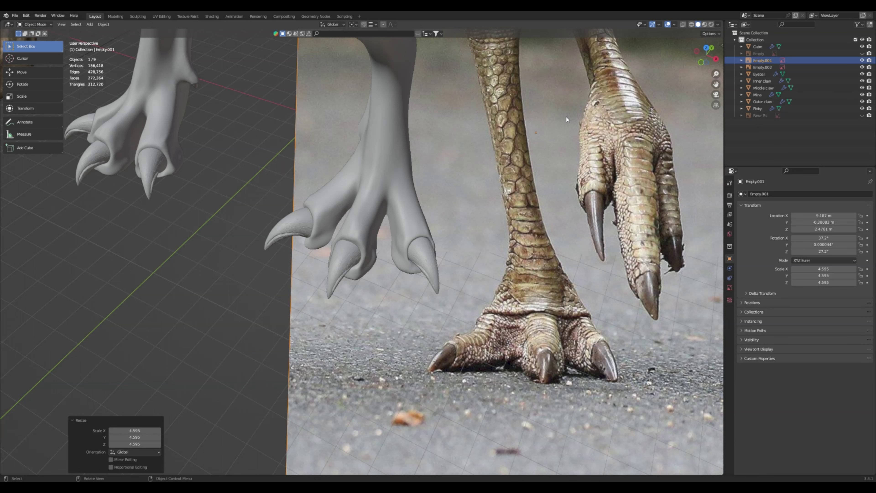
{"action": "scroll", "coordinate": [458, 210], "scroll_direction": "down", "scroll_amount": 2}
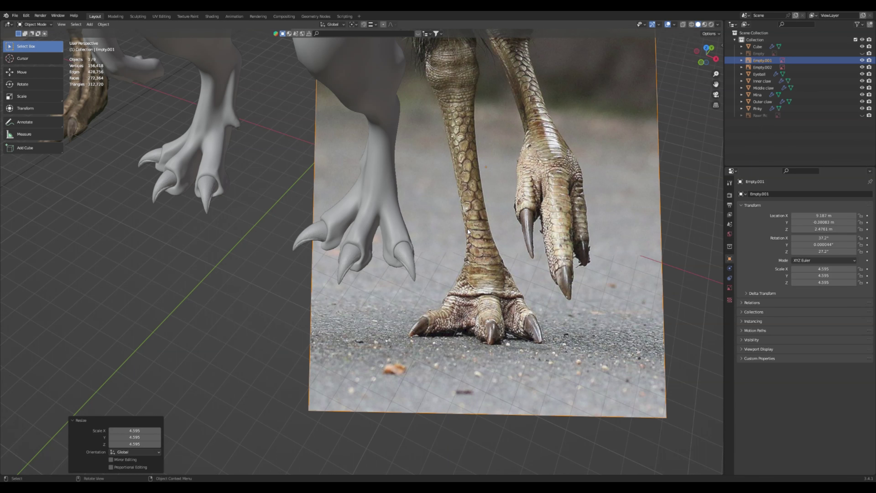
{"action": "scroll", "coordinate": [395, 247], "scroll_direction": "up", "scroll_amount": 3}
{"action": "middle_click_drag", "start_coordinate": [395, 248], "coordinate": [402, 223]}
{"action": "scroll", "coordinate": [342, 196], "scroll_direction": "up", "scroll_amount": 2}
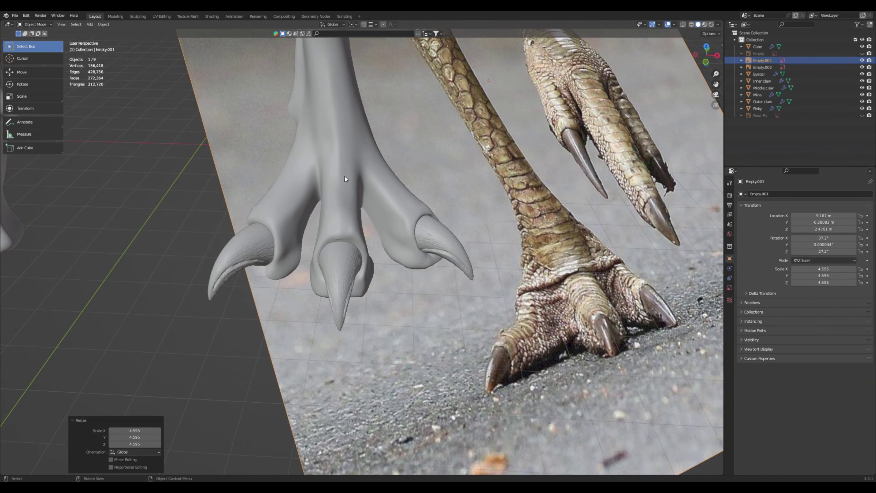
{"action": "left_click", "coordinate": [370, 200]}
{"action": "left_click", "coordinate": [365, 208]}
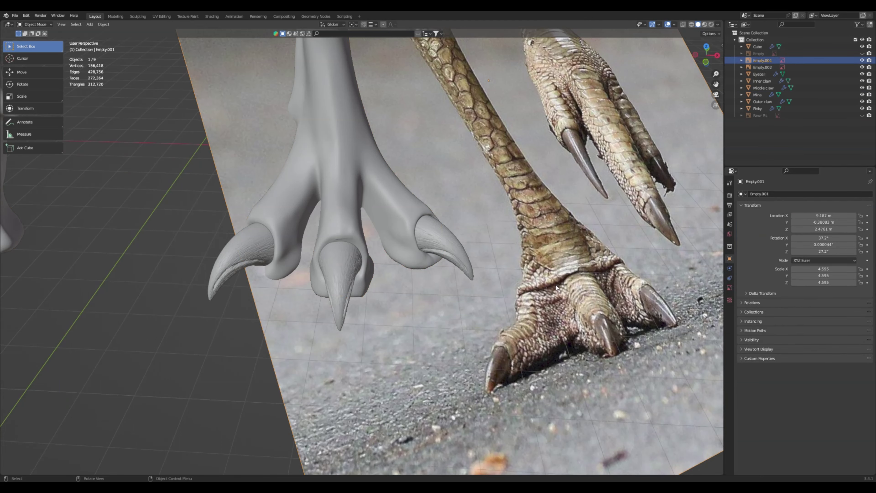
Rotate the bird-feet image upright in the view and reposition it so that it no longer overlaps the dinosaur's foot
{"action": "key", "text": "r"}
{"action": "left_click", "coordinate": [423, 354]}
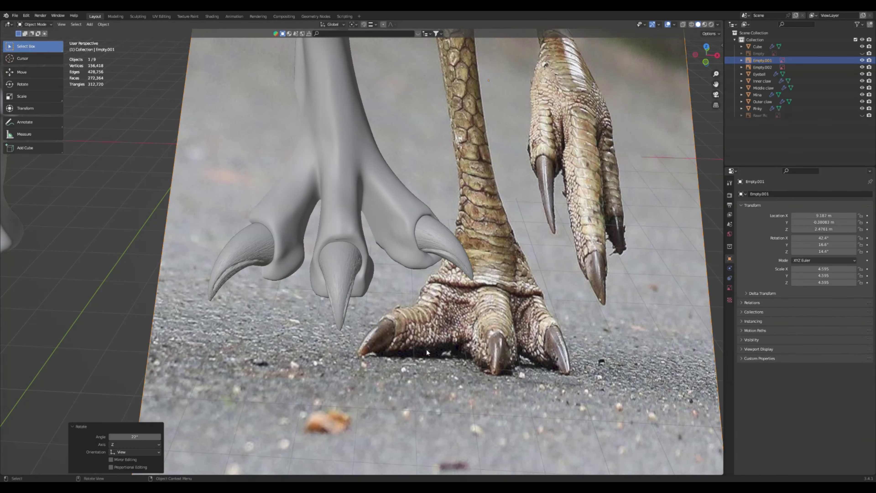
{"action": "key", "text": "g"}
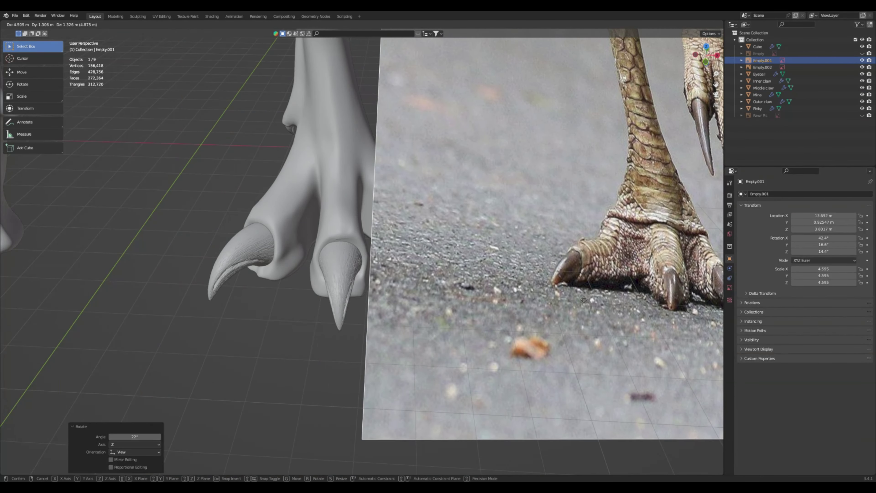
{"action": "left_click", "coordinate": [570, 262]}
{"action": "key", "text": "g"}
{"action": "key", "text": "z"}
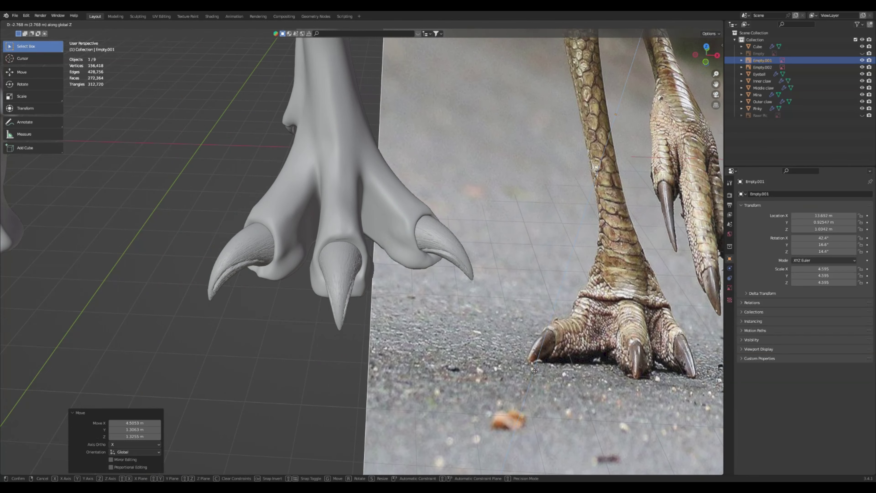
{"action": "left_click", "coordinate": [472, 50]}
{"action": "key", "text": "g"}
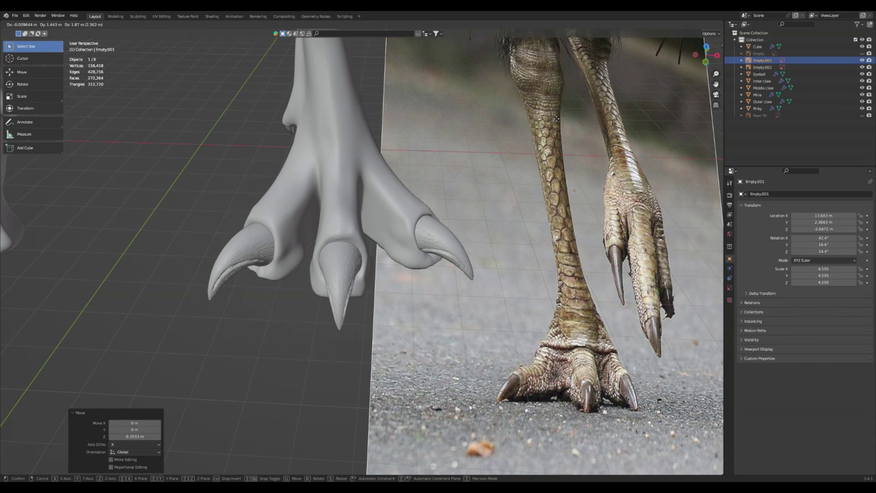
{"action": "left_click", "coordinate": [560, 42]}
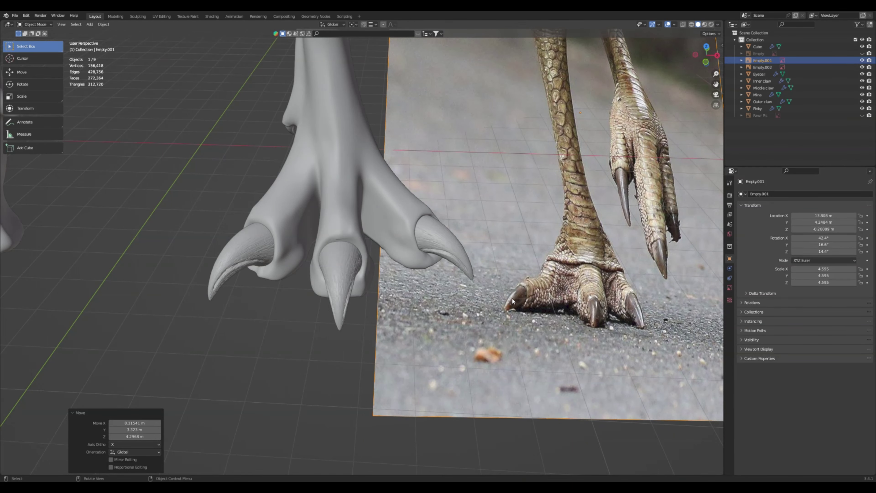
Put the dinosaur's leg mesh into Sculpt Mode and pull the ridge above the toes into shape with a 50 px Grab brush
{"action": "mouse_move", "coordinate": [331, 223]}
{"action": "middle_mouse_down"}
{"action": "mouse_move", "coordinate": [340, 213]}
{"action": "mouse_move", "coordinate": [327, 211]}
{"action": "middle_mouse_up"}
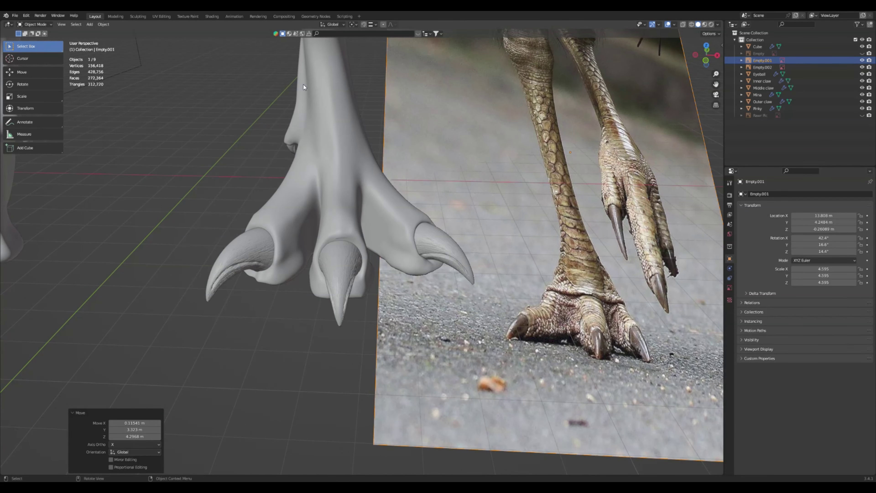
{"action": "left_click", "coordinate": [324, 129]}
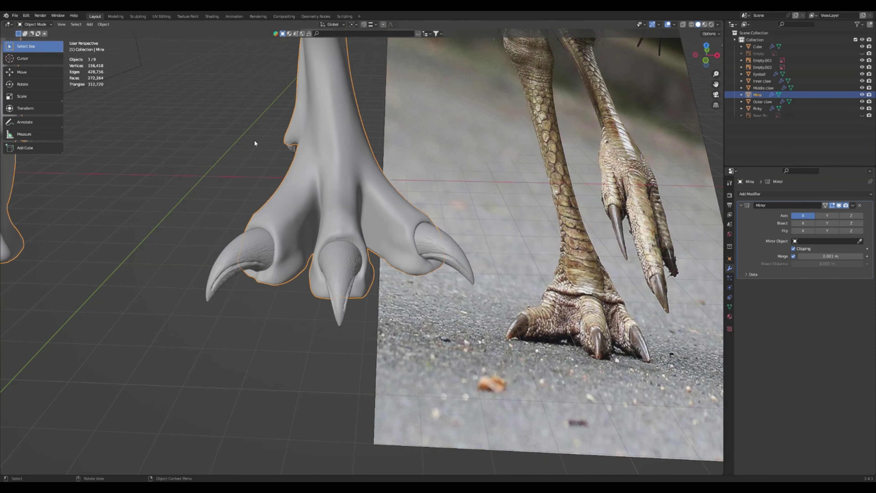
{"action": "left_click", "coordinate": [35, 25]}
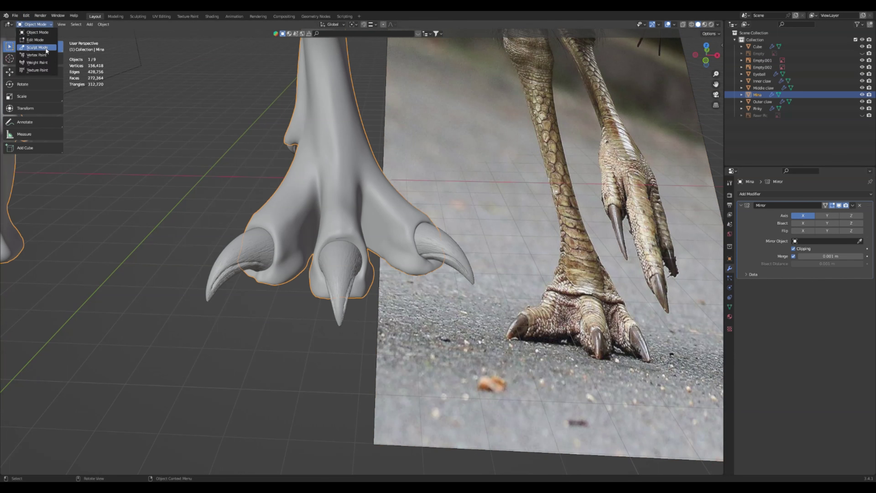
{"action": "left_click", "coordinate": [45, 48]}
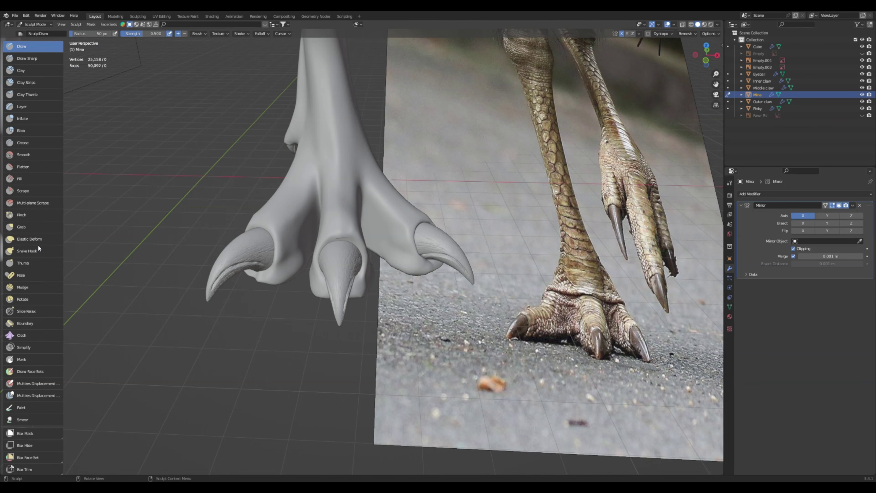
{"action": "left_click", "coordinate": [40, 228]}
{"action": "mouse_move", "coordinate": [279, 114]}
{"action": "middle_mouse_down"}
{"action": "mouse_move", "coordinate": [304, 145]}
{"action": "mouse_move", "coordinate": [249, 201]}
{"action": "mouse_move", "coordinate": [286, 180]}
{"action": "middle_mouse_up"}
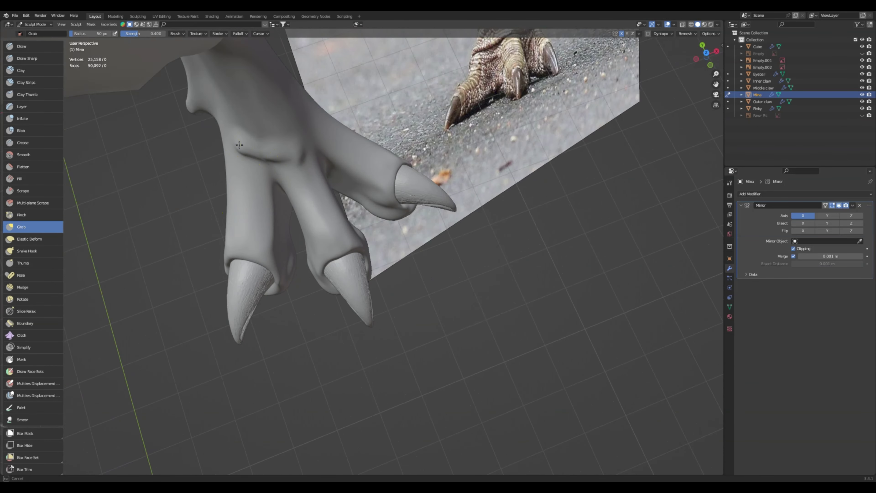
{"action": "middle_click_drag", "start_coordinate": [241, 146], "coordinate": [354, 151]}
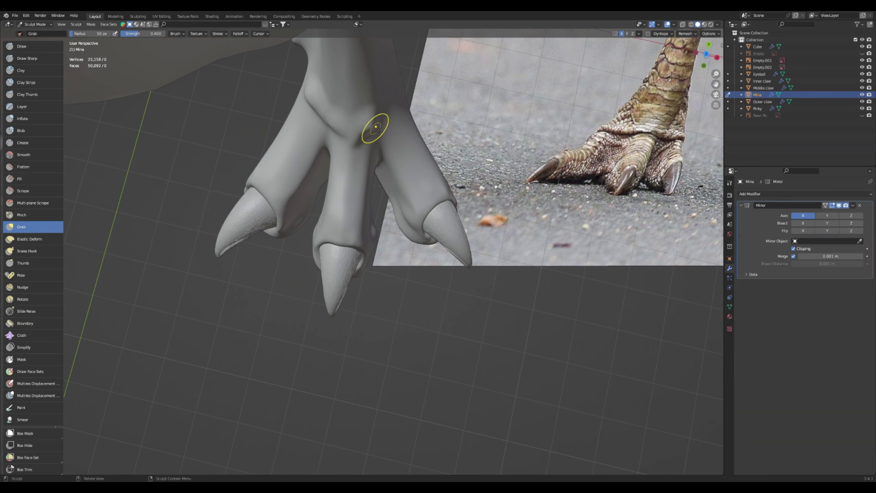
{"action": "middle_click_drag", "start_coordinate": [386, 121], "coordinate": [362, 82]}
{"action": "mouse_move", "coordinate": [408, 122]}
{"action": "left_mouse_down"}
{"action": "mouse_move", "coordinate": [418, 122]}
{"action": "mouse_move", "coordinate": [391, 128]}
{"action": "left_mouse_up"}
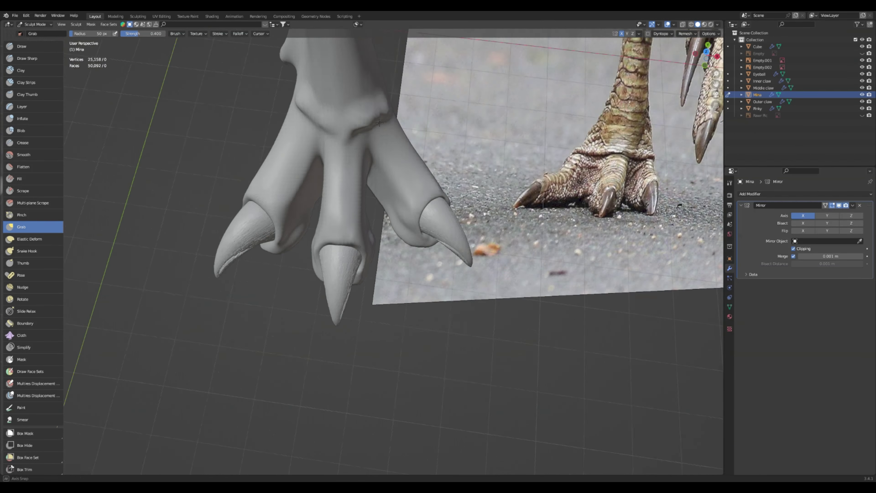
{"action": "mouse_move", "coordinate": [380, 122]}
{"action": "middle_mouse_down"}
{"action": "mouse_move", "coordinate": [299, 145]}
{"action": "mouse_move", "coordinate": [207, 227]}
{"action": "mouse_move", "coordinate": [205, 192]}
{"action": "mouse_move", "coordinate": [179, 240]}
{"action": "middle_mouse_up"}
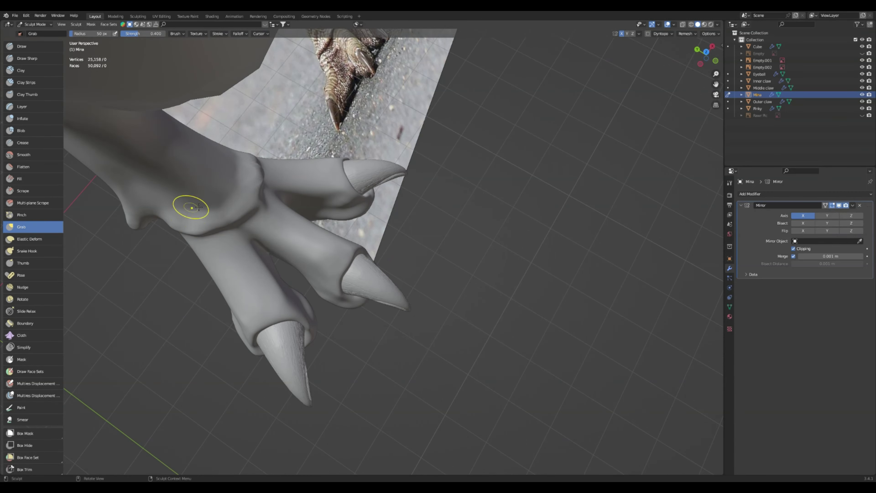
{"action": "middle_click_drag", "start_coordinate": [210, 205], "coordinate": [324, 149]}
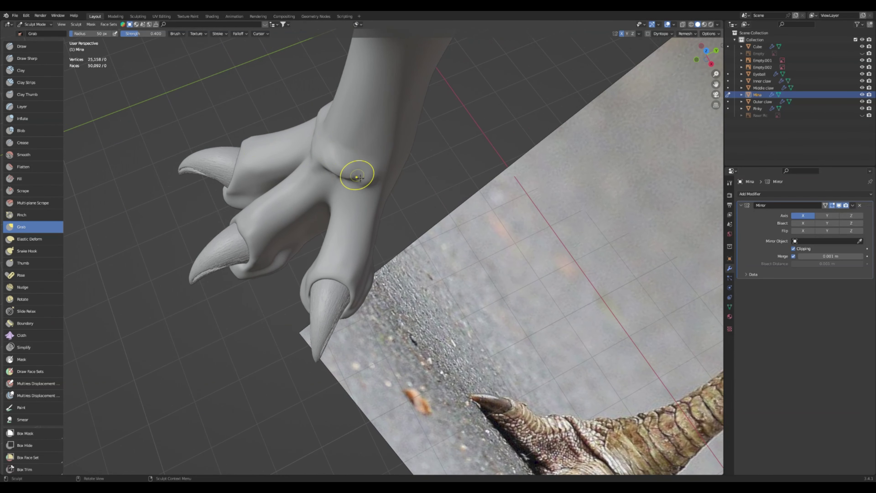
{"action": "middle_click_drag", "start_coordinate": [377, 180], "coordinate": [312, 137]}
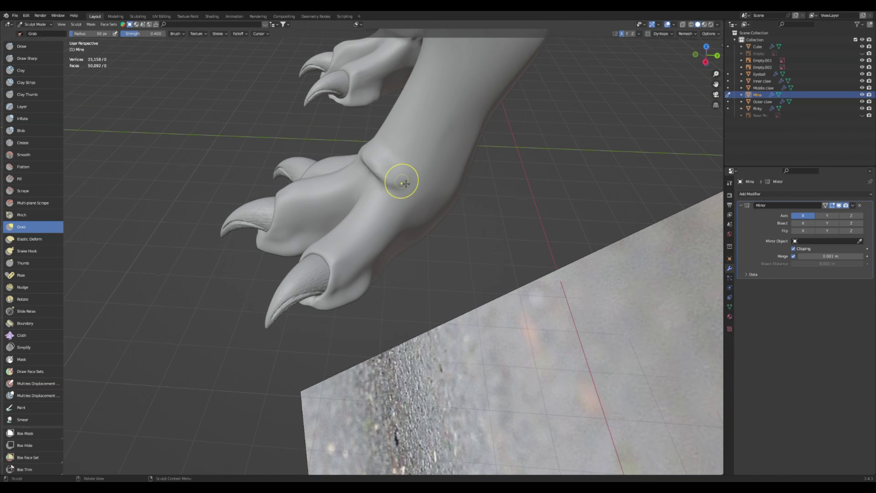
Refine the side of the skin ridge above the inner toe with a smaller Grab brush of about 32 px
{"action": "mouse_move", "coordinate": [419, 172]}
{"action": "middle_mouse_down", "text": "shift"}
{"action": "mouse_move", "coordinate": [378, 138]}
{"action": "mouse_move", "coordinate": [397, 141]}
{"action": "mouse_move", "coordinate": [413, 167]}
{"action": "mouse_move", "coordinate": [384, 161]}
{"action": "mouse_move", "coordinate": [422, 178]}
{"action": "mouse_move", "coordinate": [442, 175]}
{"action": "mouse_move", "coordinate": [444, 199]}
{"action": "mouse_move", "coordinate": [461, 195]}
{"action": "mouse_move", "coordinate": [469, 207]}
{"action": "mouse_move", "coordinate": [428, 159]}
{"action": "mouse_move", "coordinate": [348, 146]}
{"action": "mouse_move", "coordinate": [371, 133]}
{"action": "mouse_move", "coordinate": [363, 179]}
{"action": "mouse_move", "coordinate": [398, 180]}
{"action": "middle_mouse_up", "text": "shift"}
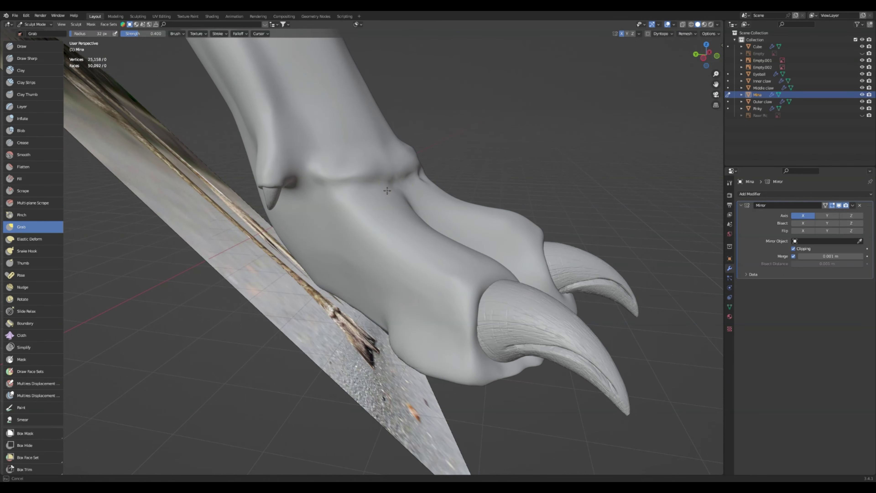
{"action": "left_click_drag", "start_coordinate": [373, 190], "coordinate": [368, 189]}
{"action": "middle_click_drag", "start_coordinate": [337, 187], "coordinate": [424, 175]}
{"action": "mouse_move", "coordinate": [479, 171]}
{"action": "middle_mouse_down"}
{"action": "mouse_move", "coordinate": [259, 150]}
{"action": "mouse_move", "coordinate": [293, 145]}
{"action": "mouse_move", "coordinate": [358, 163]}
{"action": "middle_mouse_up"}
{"action": "left_click_drag", "start_coordinate": [370, 169], "coordinate": [371, 167]}
{"action": "mouse_move", "coordinate": [279, 164]}
{"action": "middle_mouse_down"}
{"action": "mouse_move", "coordinate": [317, 176]}
{"action": "mouse_move", "coordinate": [291, 175]}
{"action": "mouse_move", "coordinate": [320, 202]}
{"action": "middle_mouse_up"}
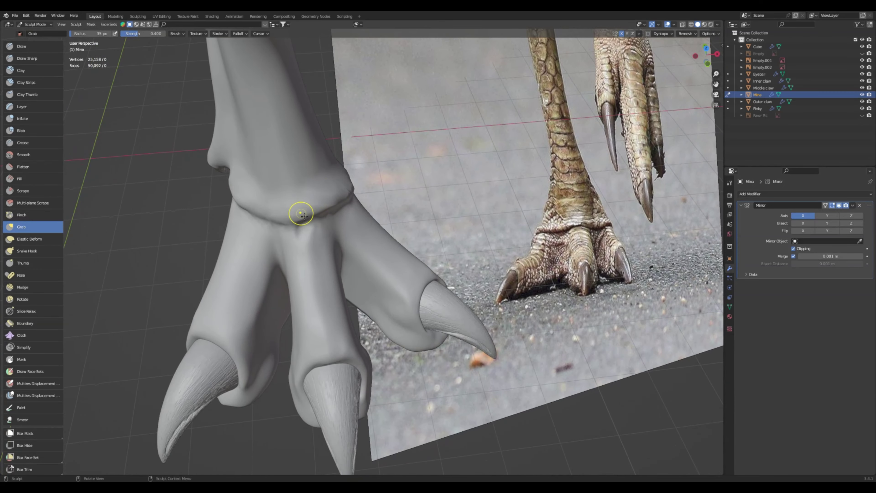
Enlarge the Grab brush radius to 62 px and pull the skin ridge out over the bases of the toes
{"action": "key", "text": "f"}
{"action": "left_click", "coordinate": [314, 217]}
{"action": "left_click_drag", "start_coordinate": [299, 219], "coordinate": [307, 223]}
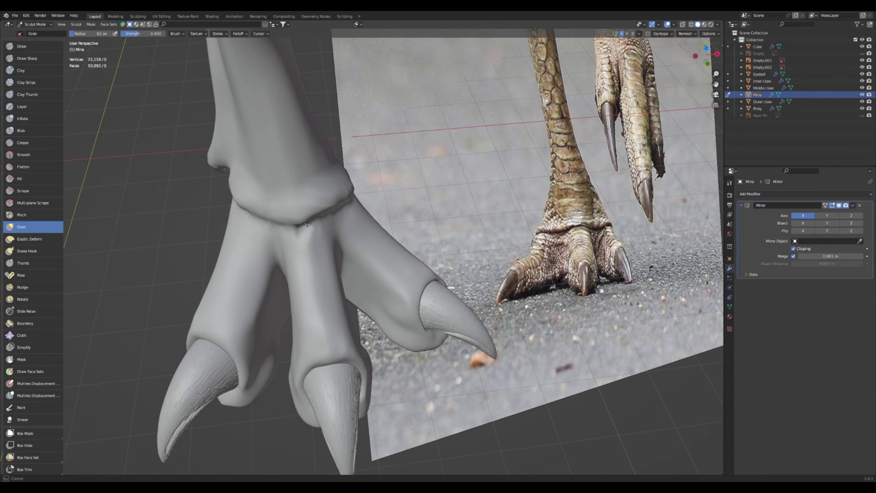
{"action": "left_click", "coordinate": [338, 209]}
{"action": "middle_click_drag", "start_coordinate": [342, 195], "coordinate": [322, 220]}
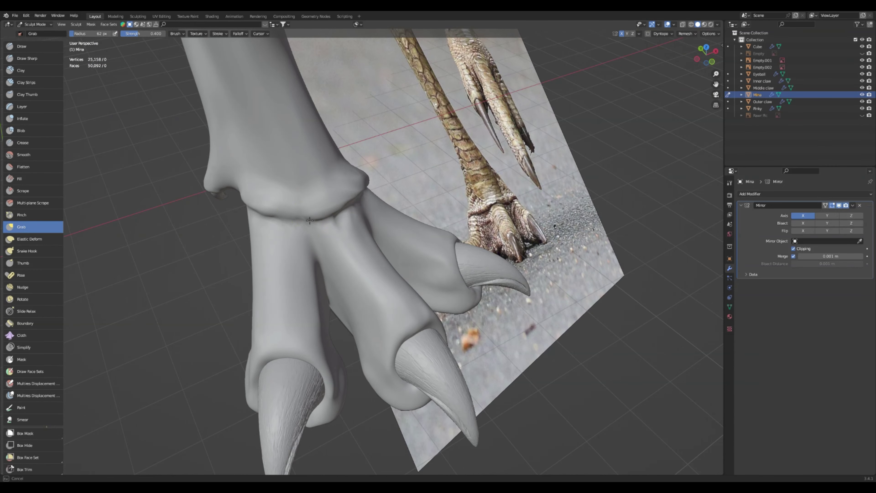
{"action": "middle_click_drag", "start_coordinate": [274, 204], "coordinate": [351, 155]}
{"action": "mouse_move", "coordinate": [352, 157]}
{"action": "left_mouse_down"}
{"action": "mouse_move", "coordinate": [353, 166]}
{"action": "mouse_move", "coordinate": [371, 166]}
{"action": "mouse_move", "coordinate": [415, 147]}
{"action": "left_mouse_up"}
{"action": "middle_click_drag", "start_coordinate": [405, 128], "coordinate": [287, 130]}
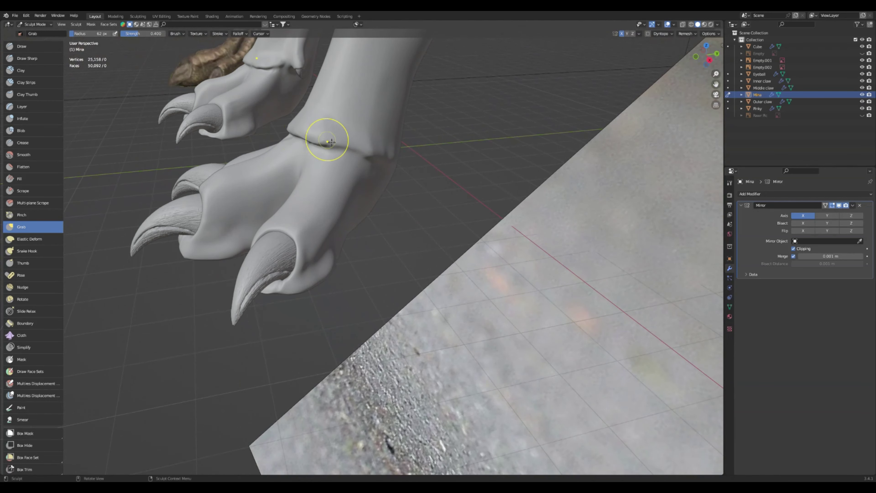
{"action": "mouse_move", "coordinate": [373, 150]}
{"action": "middle_mouse_down"}
{"action": "mouse_move", "coordinate": [359, 178]}
{"action": "mouse_move", "coordinate": [356, 164]}
{"action": "middle_mouse_up"}
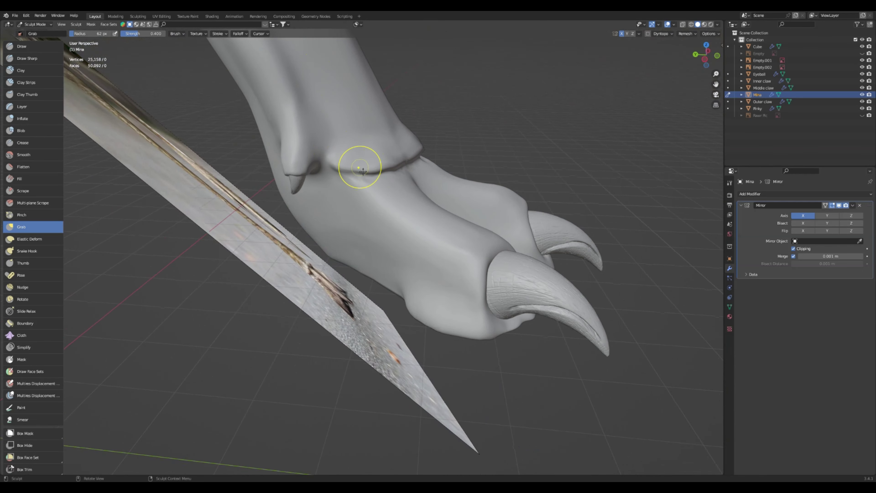
{"action": "middle_click_drag", "start_coordinate": [371, 168], "coordinate": [297, 153]}
Reshape the top of the middle toe just behind its claw with the 62 px Grab brush
{"action": "scroll", "coordinate": [310, 233], "scroll_direction": "down", "scroll_amount": 5}
{"action": "mouse_move", "coordinate": [293, 230]}
{"action": "middle_mouse_down"}
{"action": "mouse_move", "coordinate": [327, 205]}
{"action": "mouse_move", "coordinate": [282, 226]}
{"action": "mouse_move", "coordinate": [327, 247]}
{"action": "mouse_move", "coordinate": [314, 207]}
{"action": "middle_mouse_up"}
{"action": "mouse_move", "coordinate": [317, 245]}
{"action": "middle_mouse_down", "text": "ctrl"}
{"action": "mouse_move", "coordinate": [296, 171]}
{"action": "mouse_move", "coordinate": [290, 236]}
{"action": "middle_mouse_up", "text": "ctrl"}
{"action": "left_click_drag", "start_coordinate": [321, 277], "coordinate": [326, 276]}
{"action": "left_click_drag", "start_coordinate": [327, 274], "coordinate": [334, 280]}
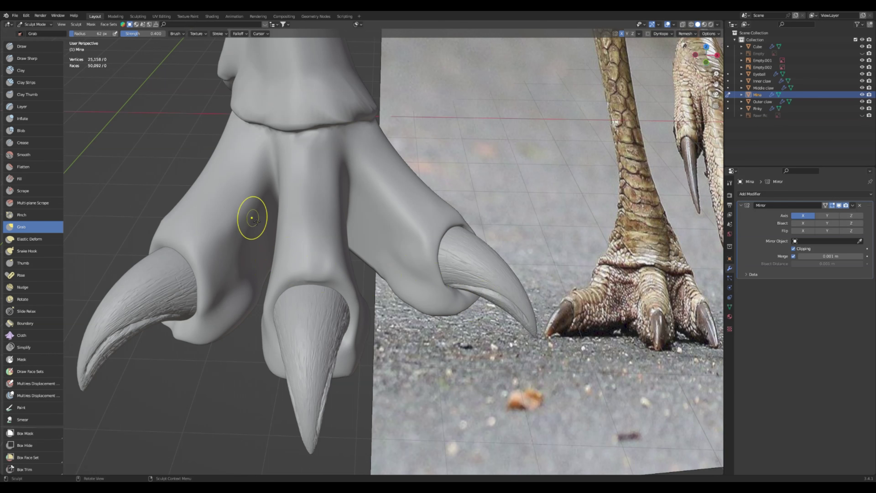
Check the toes in the bird-feet photo and reshape the outer toe around its claw with an 83 px Grab brush
{"action": "middle_click_drag", "start_coordinate": [251, 217], "coordinate": [268, 207]}
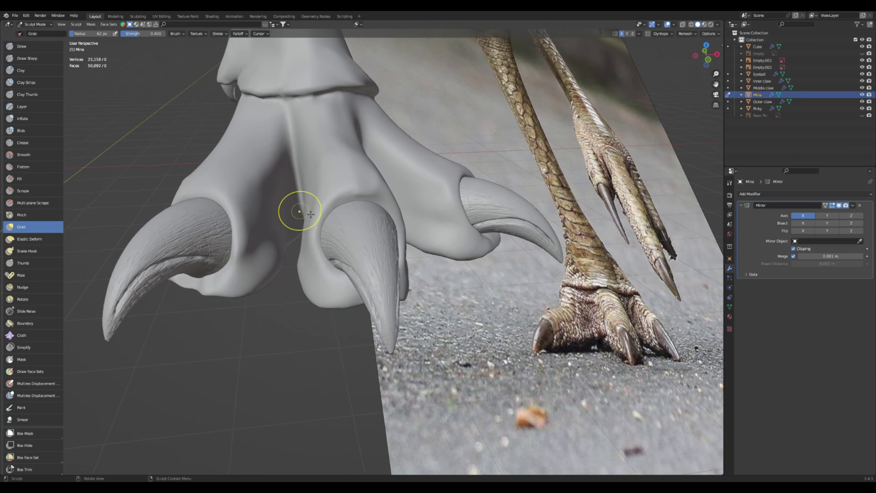
{"action": "middle_click_drag", "start_coordinate": [496, 237], "coordinate": [447, 197]}
{"action": "middle_click_drag", "start_coordinate": [560, 307], "coordinate": [369, 217], "text": "shift"}
{"action": "middle_click_drag", "start_coordinate": [551, 282], "coordinate": [500, 202], "text": "shift"}
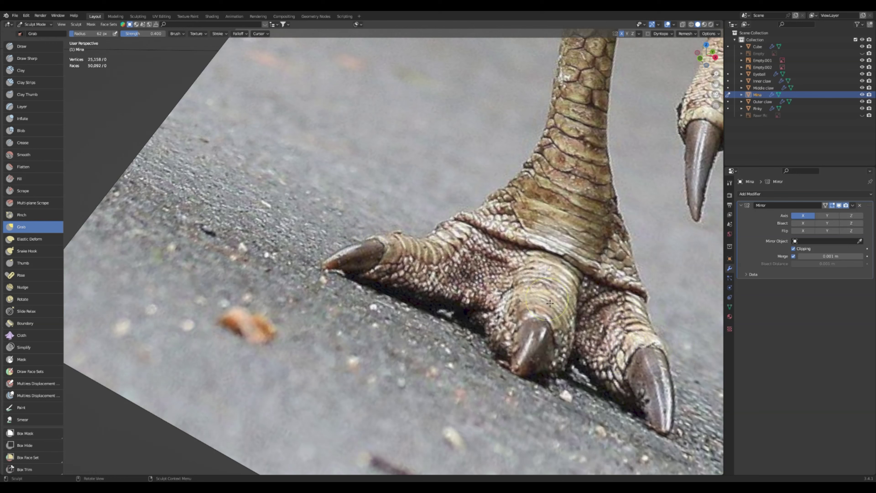
{"action": "scroll", "coordinate": [283, 269], "scroll_direction": "down", "scroll_amount": 8}
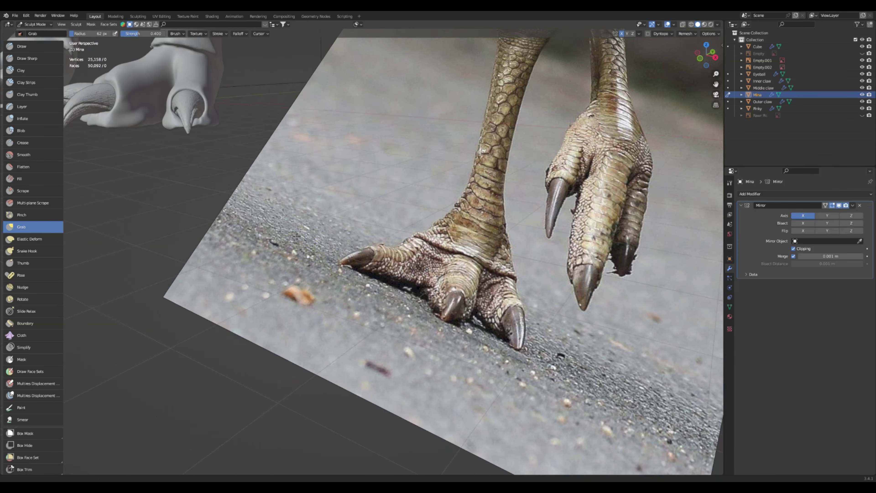
{"action": "middle_click_drag", "start_coordinate": [297, 236], "coordinate": [207, 192]}
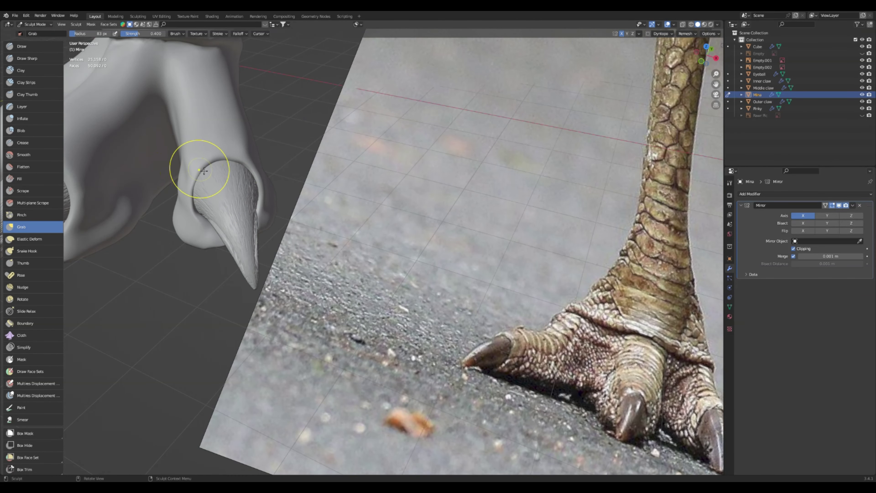
{"action": "middle_click_drag", "start_coordinate": [231, 172], "coordinate": [198, 163]}
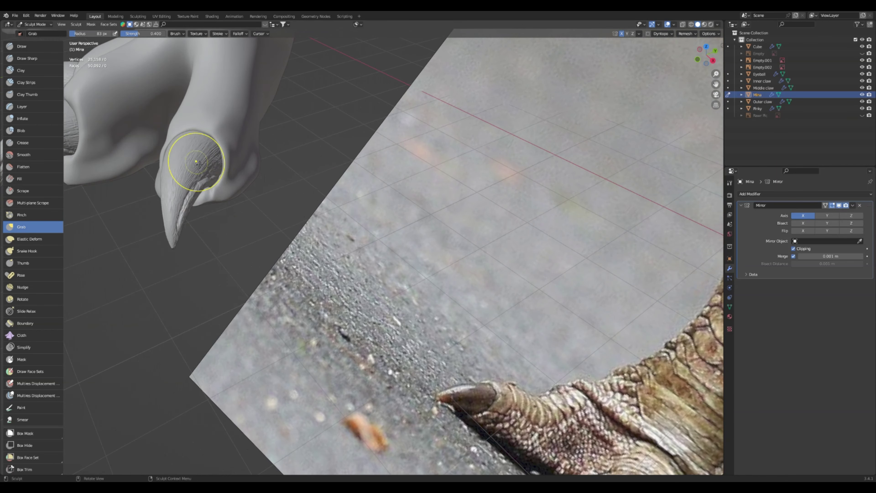
{"action": "mouse_move", "coordinate": [198, 163]}
{"action": "left_mouse_down"}
{"action": "mouse_move", "coordinate": [220, 165]}
{"action": "mouse_move", "coordinate": [212, 175]}
{"action": "mouse_move", "coordinate": [223, 164]}
{"action": "left_mouse_up"}
{"action": "mouse_move", "coordinate": [213, 145]}
{"action": "middle_mouse_down"}
{"action": "mouse_move", "coordinate": [228, 178]}
{"action": "mouse_move", "coordinate": [431, 208]}
{"action": "middle_mouse_up"}
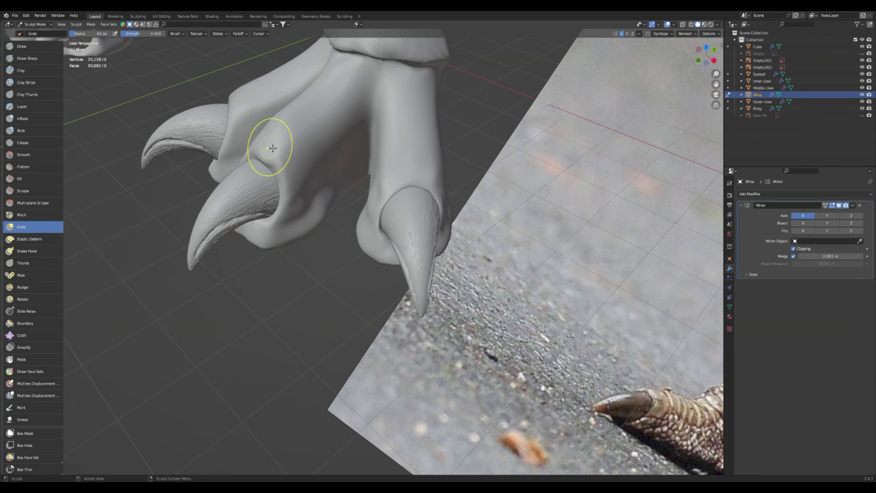
Enlarge the Grab brush radius to 188 px and adjust the upper contour of the middle toe behind its claw
{"action": "middle_click_drag", "start_coordinate": [280, 125], "coordinate": [405, 112]}
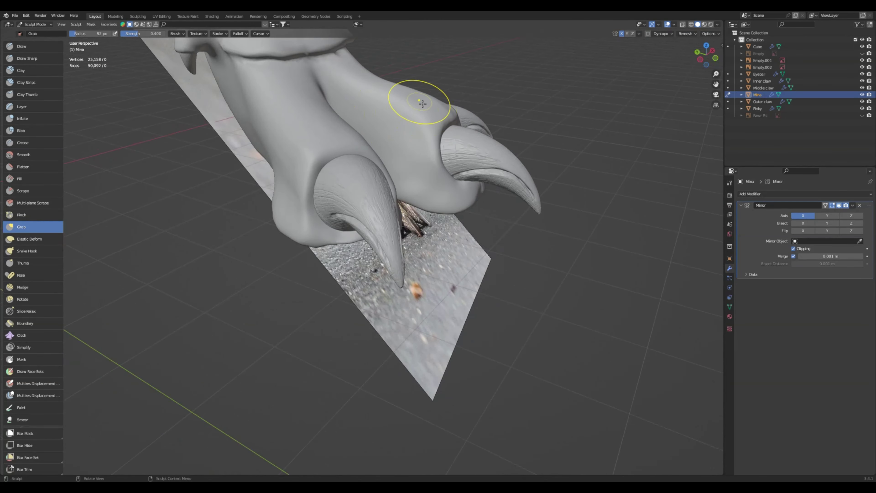
{"action": "key", "text": "f"}
{"action": "left_click", "coordinate": [455, 102]}
{"action": "left_click_drag", "start_coordinate": [421, 100], "coordinate": [413, 104]}
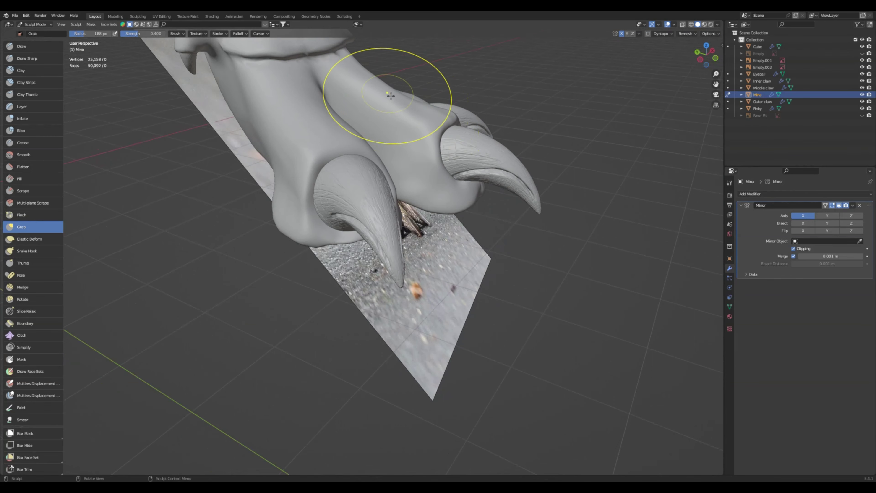
{"action": "middle_click_drag", "start_coordinate": [383, 108], "coordinate": [328, 137]}
Reduce the Grab brush radius to 45 px and pull the skin fold at the base of the middle claw into shape
{"action": "key", "text": "bracketleft"}
{"action": "key", "text": "bracketleft"}
{"action": "key", "text": "bracketleft"}
{"action": "key", "text": "bracketleft"}
{"action": "key", "text": "bracketleft"}
{"action": "key", "text": "bracketleft"}
{"action": "key", "text": "bracketleft"}
{"action": "key", "text": "bracketleft"}
{"action": "key", "text": "bracketleft"}
{"action": "key", "text": "bracketleft"}
{"action": "key", "text": "bracketleft"}
{"action": "key", "text": "bracketleft"}
{"action": "key", "text": "bracketleft"}
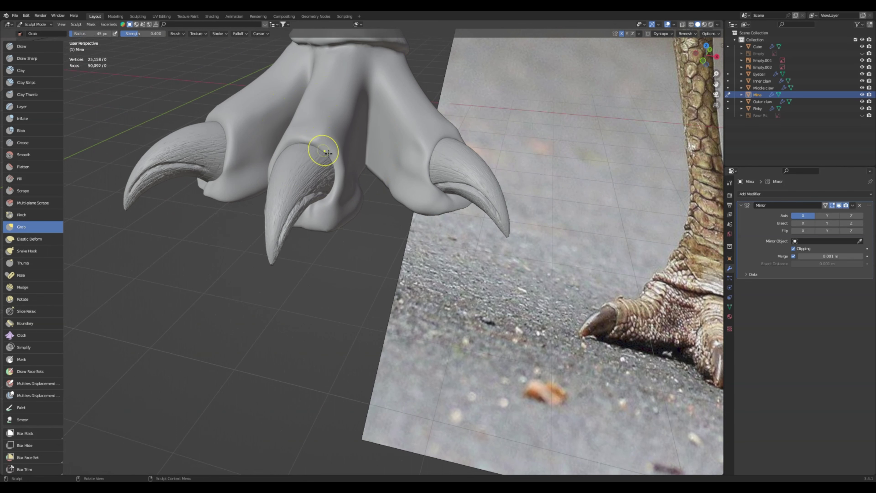
{"action": "left_click_drag", "start_coordinate": [324, 140], "coordinate": [288, 151]}
Adjust the middle toe from its claw rim up towards the ridge and smooth the skin beside the claw
{"action": "middle_click_drag", "start_coordinate": [288, 151], "coordinate": [343, 146]}
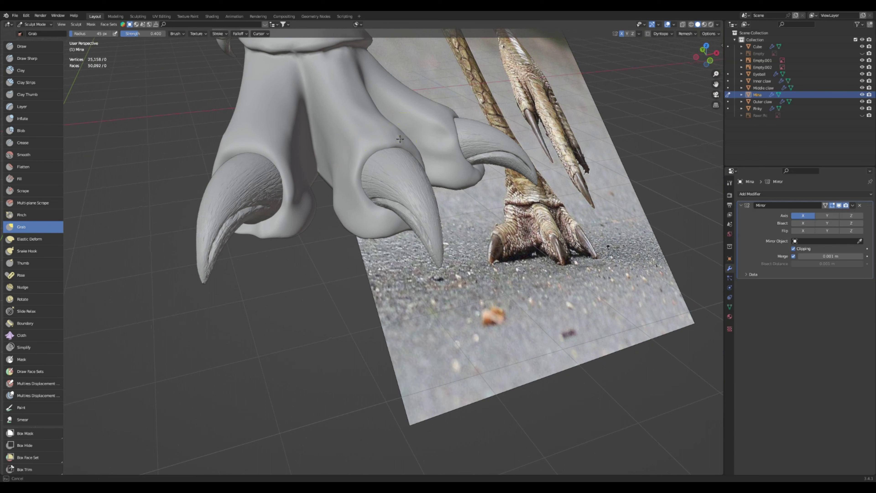
{"action": "left_click_drag", "start_coordinate": [401, 136], "coordinate": [395, 131]}
{"action": "left_click_drag", "start_coordinate": [330, 73], "coordinate": [331, 74]}
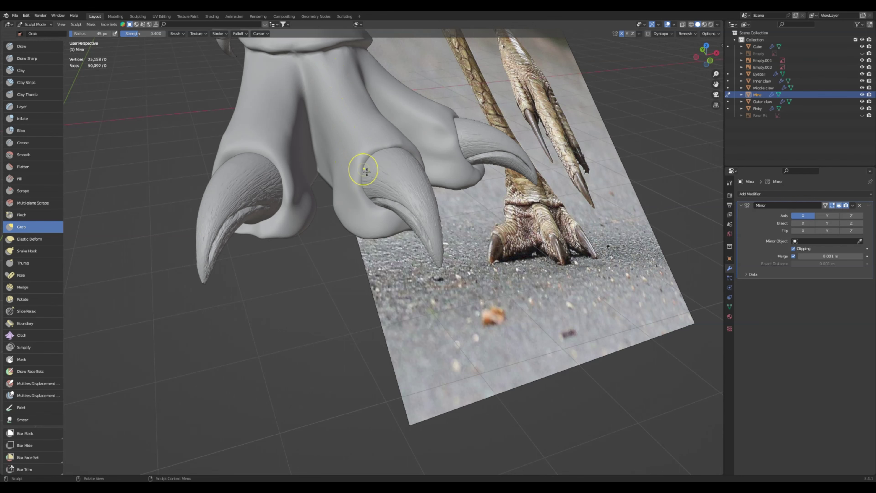
{"action": "middle_click_drag", "start_coordinate": [371, 156], "coordinate": [315, 142]}
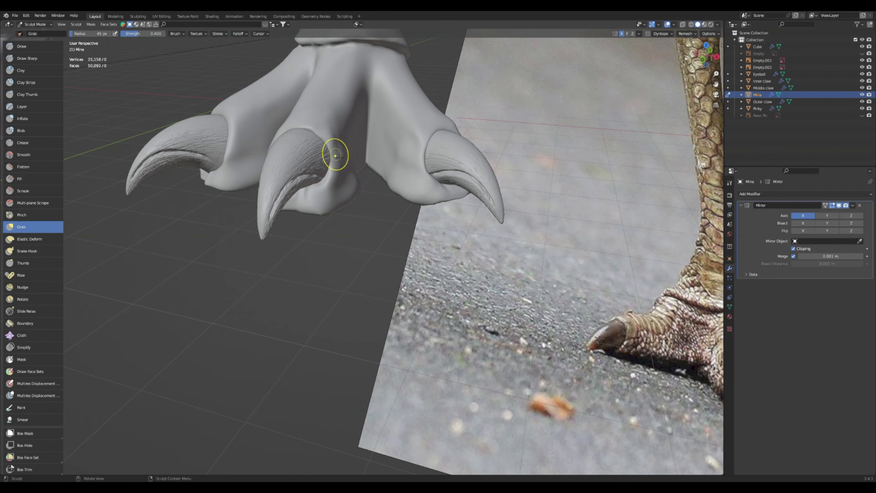
{"action": "left_click_drag", "start_coordinate": [340, 156], "coordinate": [307, 126], "text": "shift"}
Examine the toes in the bird-feet photo and compare them with the sculpted toes and ridge from several angles
{"action": "middle_click_drag", "start_coordinate": [327, 136], "coordinate": [401, 210]}
{"action": "middle_click_drag", "start_coordinate": [454, 323], "coordinate": [202, 203]}
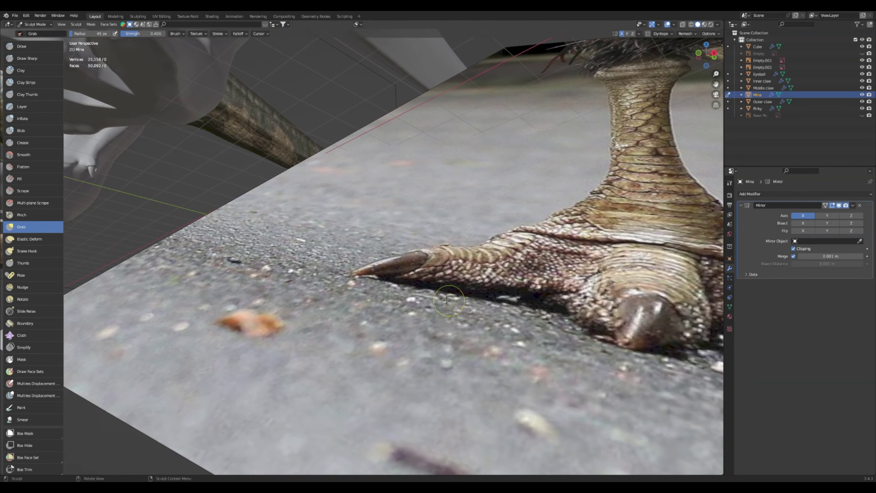
{"action": "mouse_move", "coordinate": [385, 284]}
{"action": "middle_mouse_down"}
{"action": "mouse_move", "coordinate": [428, 233]}
{"action": "mouse_move", "coordinate": [391, 211]}
{"action": "mouse_move", "coordinate": [393, 274]}
{"action": "middle_mouse_up"}
{"action": "scroll", "coordinate": [395, 275], "scroll_direction": "down", "scroll_amount": 7}
{"action": "middle_click_drag", "start_coordinate": [379, 303], "coordinate": [387, 290]}
{"action": "mouse_move", "coordinate": [387, 196]}
{"action": "middle_mouse_down"}
{"action": "mouse_move", "coordinate": [380, 206]}
{"action": "mouse_move", "coordinate": [267, 221]}
{"action": "middle_mouse_up"}
{"action": "mouse_move", "coordinate": [202, 222]}
{"action": "middle_mouse_down"}
{"action": "mouse_move", "coordinate": [221, 229]}
{"action": "mouse_move", "coordinate": [280, 217]}
{"action": "mouse_move", "coordinate": [357, 219]}
{"action": "mouse_move", "coordinate": [319, 226]}
{"action": "middle_mouse_up"}
{"action": "middle_click_drag", "start_coordinate": [377, 206], "coordinate": [366, 231]}
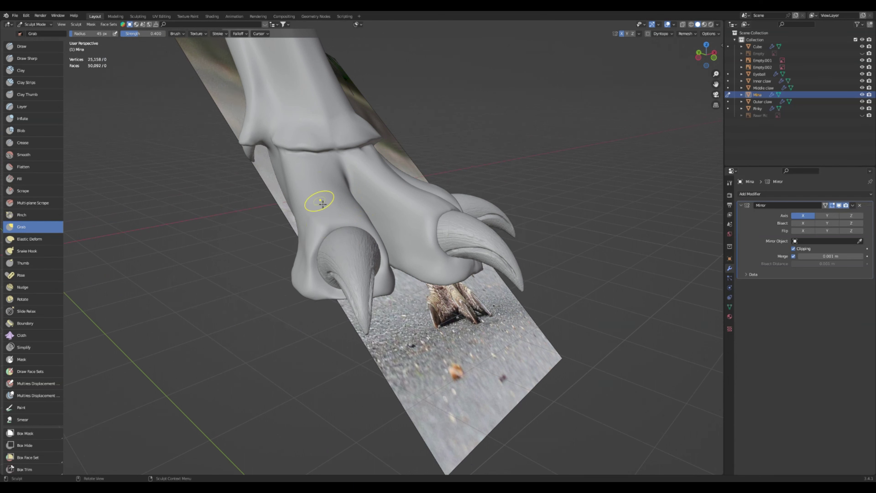
{"action": "middle_click_drag", "start_coordinate": [318, 212], "coordinate": [413, 204]}
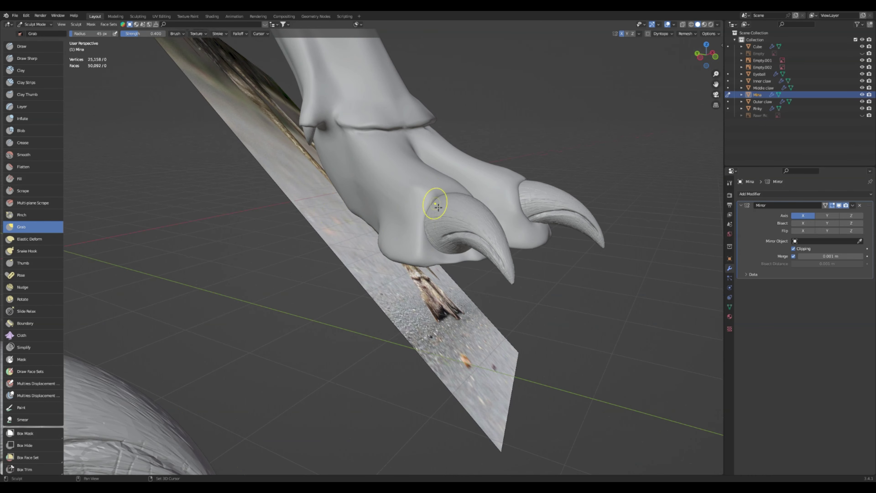
{"action": "middle_click_drag", "start_coordinate": [412, 199], "coordinate": [167, 238]}
{"action": "middle_click_drag", "start_coordinate": [170, 199], "coordinate": [292, 191]}
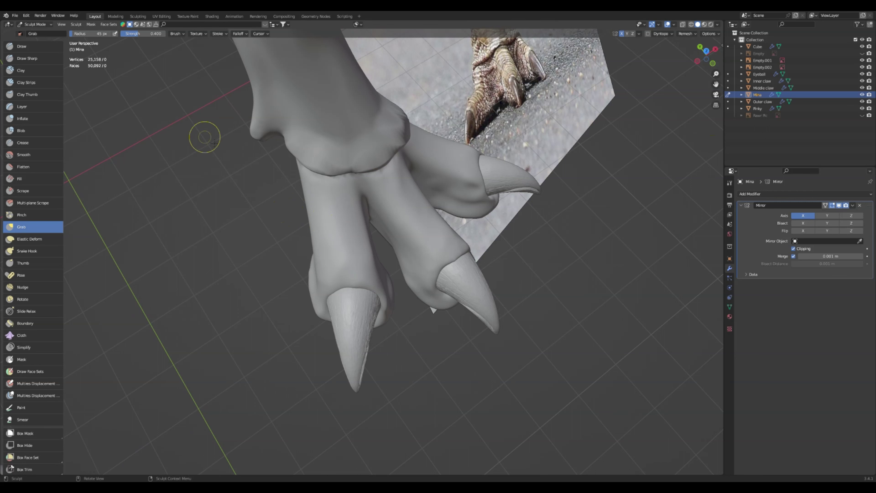
Switch to Object Mode and rotate the inner claw by about 4° around the global Z axis
{"action": "left_click", "coordinate": [37, 32]}
{"action": "left_click", "coordinate": [351, 338]}
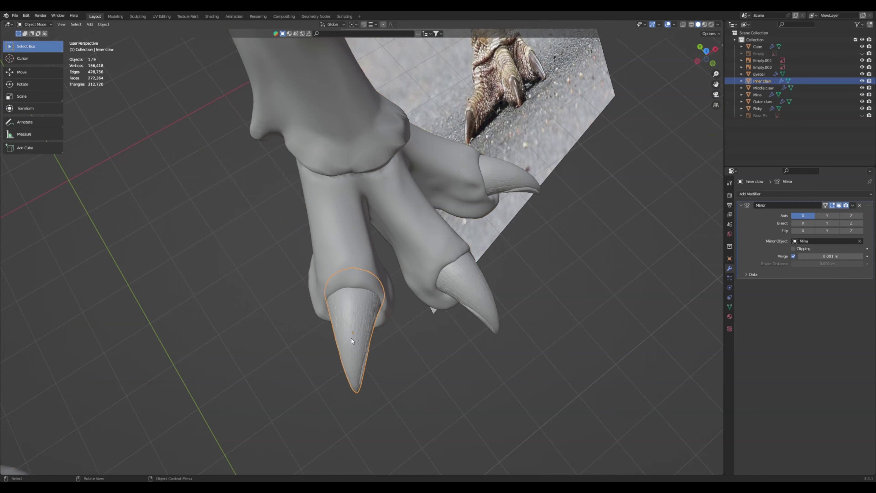
{"action": "key", "text": "r"}
{"action": "key", "text": "z"}
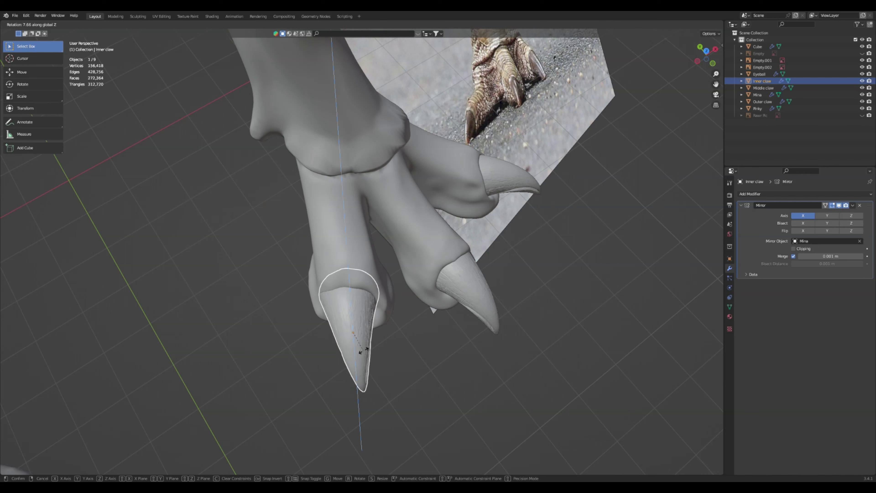
{"action": "left_click", "coordinate": [362, 349]}
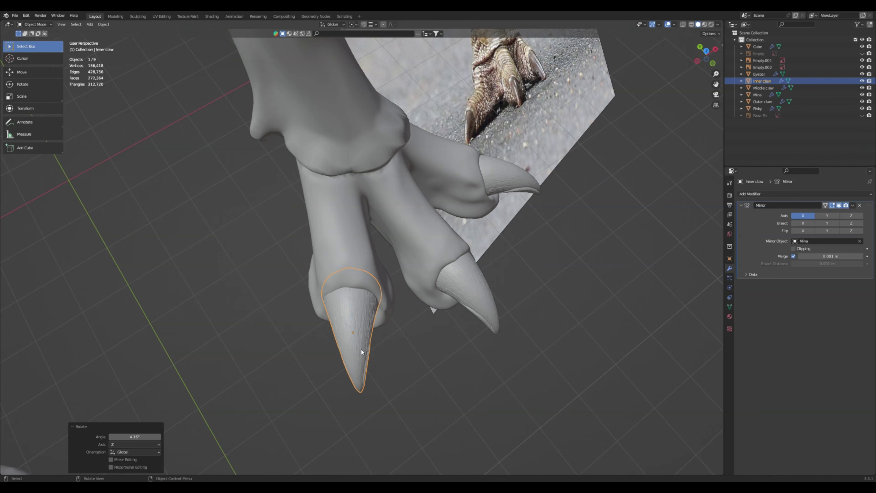
Fine-tune the inner claw's tilt with free rotations of about 1° from above and about 9° from a low view
{"action": "mouse_move", "coordinate": [361, 349]}
{"action": "middle_mouse_down"}
{"action": "mouse_move", "coordinate": [379, 358]}
{"action": "mouse_move", "coordinate": [380, 349]}
{"action": "middle_mouse_up"}
{"action": "key", "text": "z"}
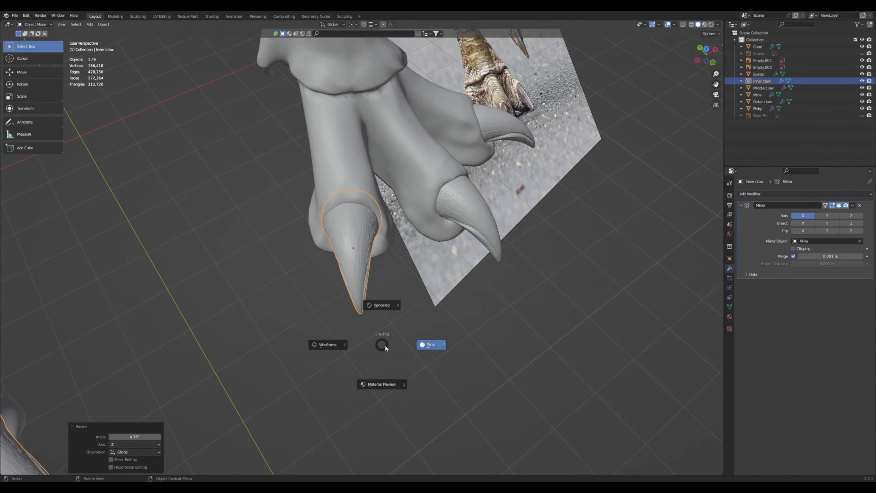
{"action": "key", "text": "Escape"}
{"action": "key", "text": "r"}
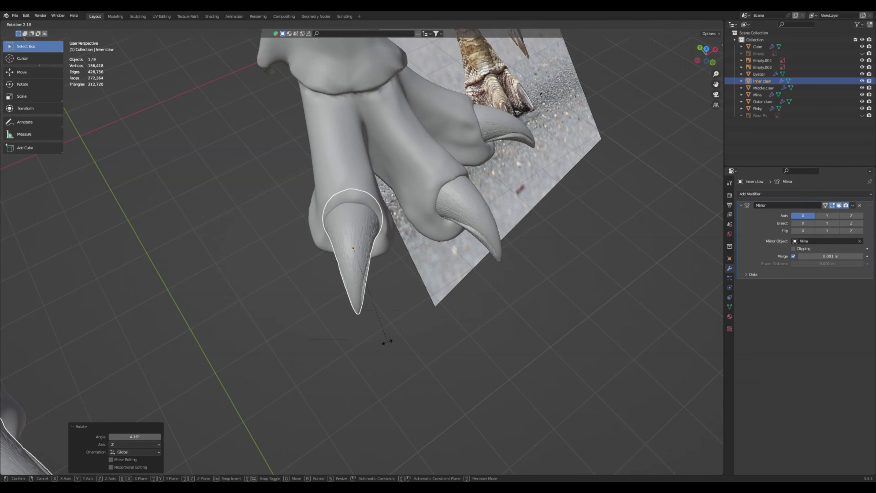
{"action": "left_click", "coordinate": [390, 338]}
{"action": "middle_click_drag", "start_coordinate": [387, 331], "coordinate": [331, 273]}
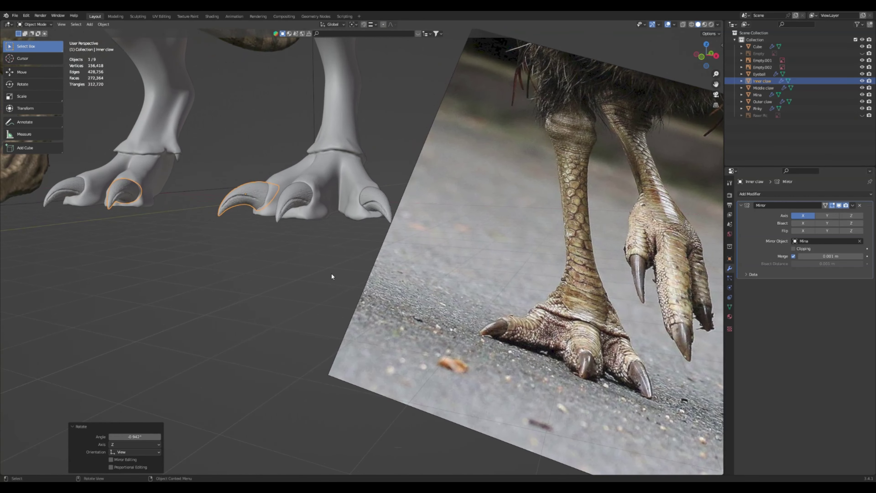
{"action": "key", "text": "r"}
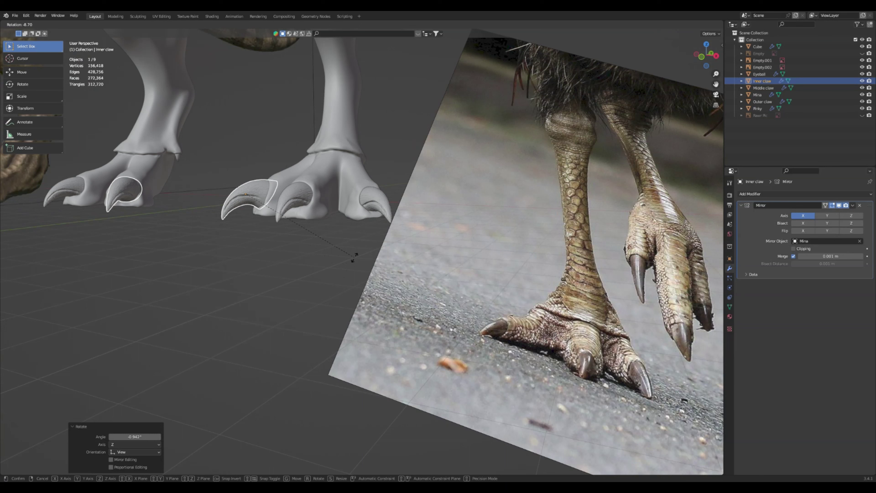
{"action": "left_click", "coordinate": [353, 261]}
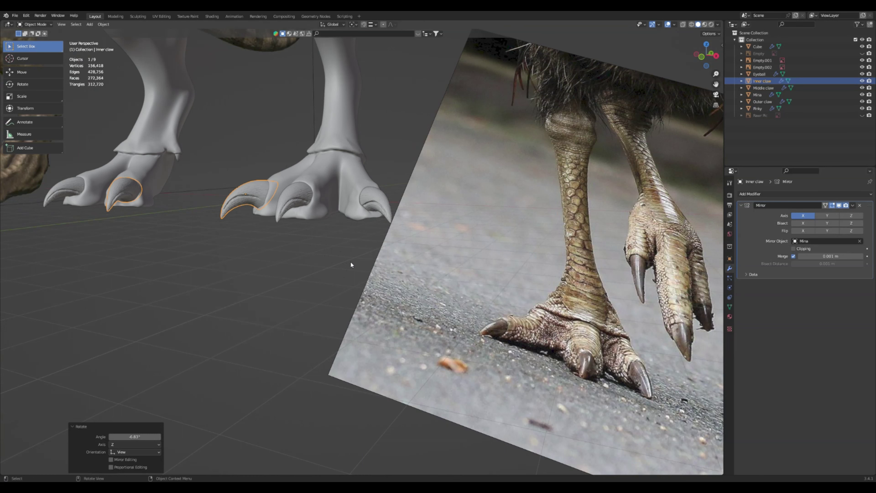
Reselect the inner claw and nudge it sideways on its toe, about 0.03 m in X and Y
{"action": "left_click", "coordinate": [285, 259]}
{"action": "middle_click_drag", "start_coordinate": [237, 242], "coordinate": [312, 213]}
{"action": "scroll", "coordinate": [280, 287], "scroll_direction": "up", "scroll_amount": 4}
{"action": "scroll", "coordinate": [357, 356], "scroll_direction": "down", "scroll_amount": 2}
{"action": "middle_click_drag", "start_coordinate": [356, 358], "coordinate": [360, 323]}
{"action": "scroll", "coordinate": [356, 370], "scroll_direction": "down", "scroll_amount": 5}
{"action": "left_click", "coordinate": [353, 344]}
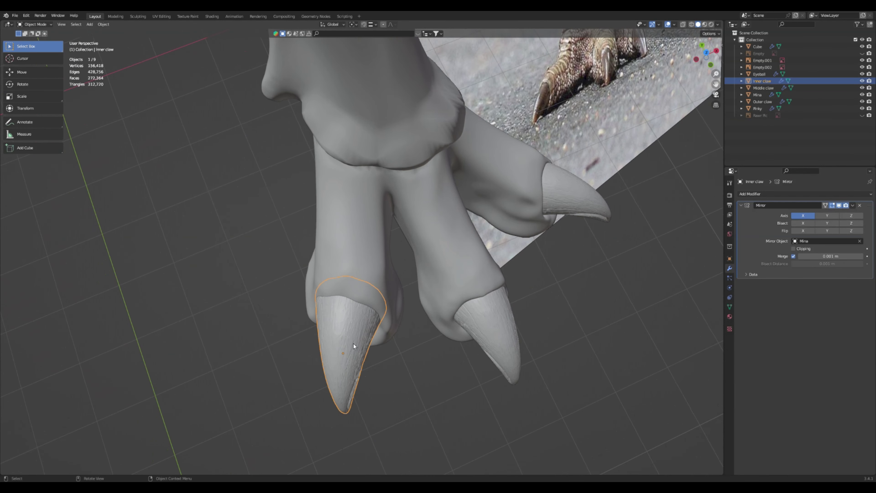
{"action": "key", "text": "g"}
{"action": "left_click", "coordinate": [356, 343]}
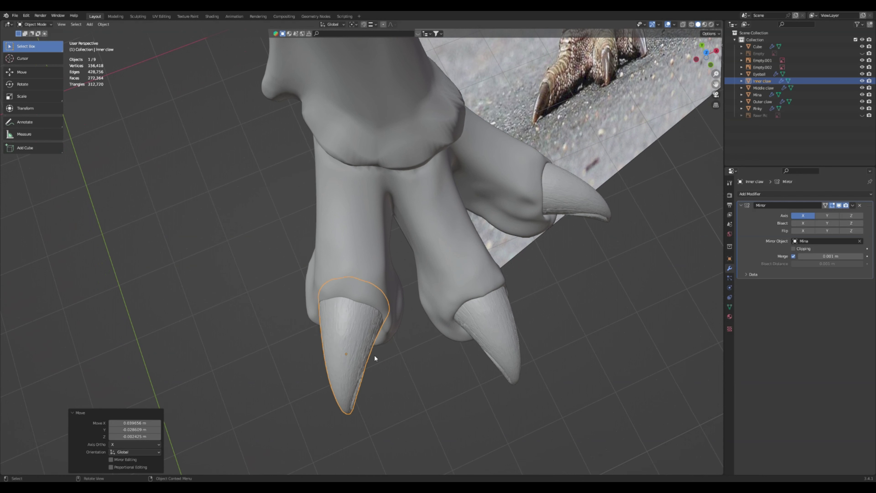
Rotate the inner claw by about 16° around the global X axis and by about 5° around Z
{"action": "key", "text": "r"}
{"action": "key", "text": "x"}
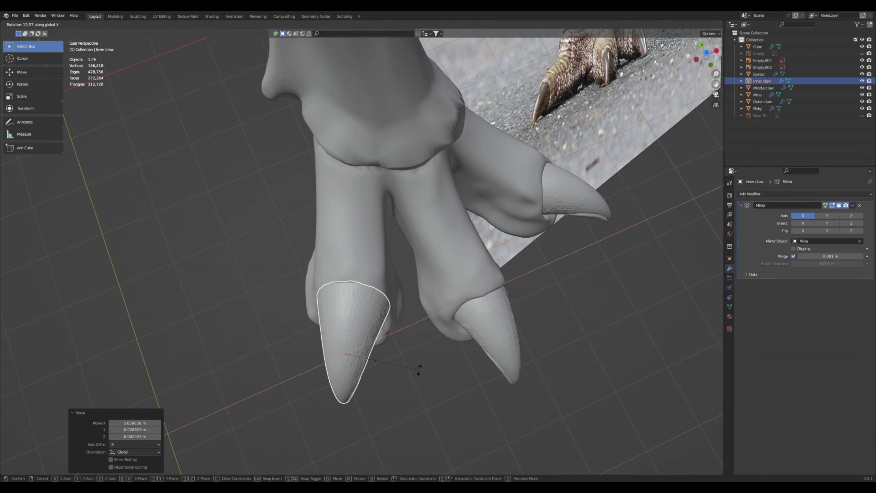
{"action": "left_click", "coordinate": [420, 369]}
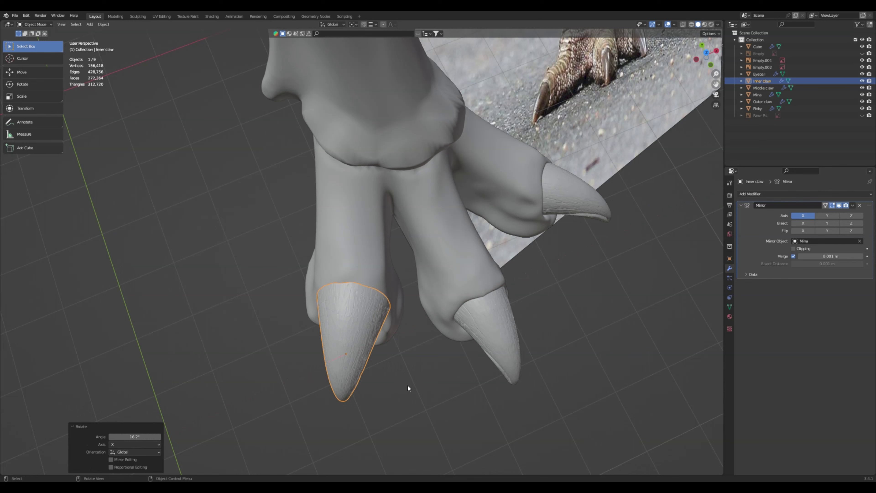
{"action": "key", "text": "r"}
{"action": "key", "text": "z"}
{"action": "left_click", "coordinate": [411, 380]}
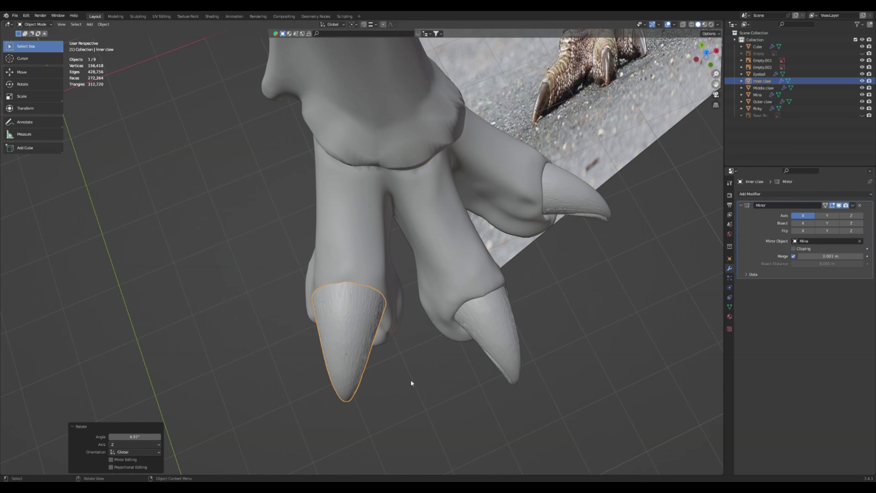
Move the inner claw forward and about 0.2 m down, and scale it to about 0.85 in the front view
{"action": "middle_click_drag", "start_coordinate": [411, 379], "coordinate": [356, 352]}
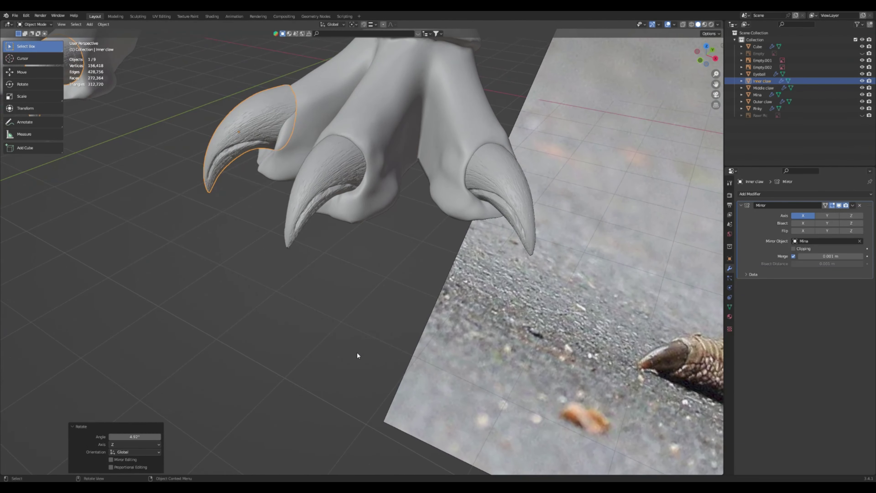
{"action": "key", "text": "g"}
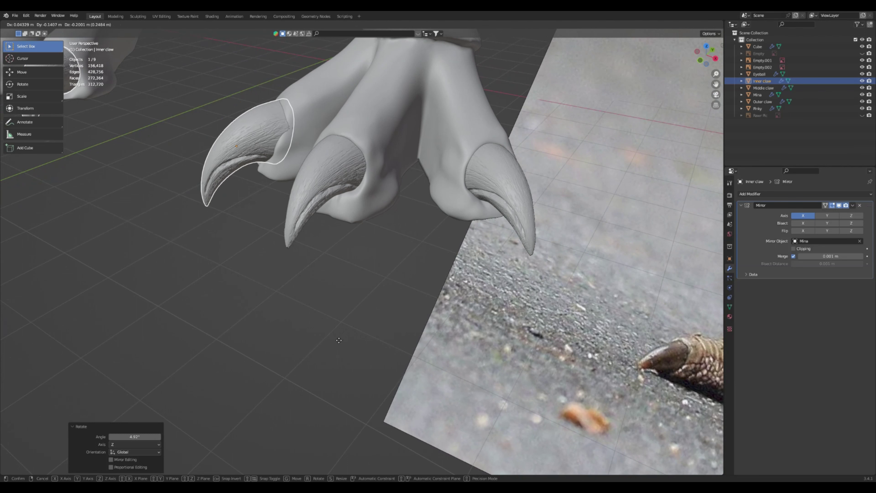
{"action": "left_click", "coordinate": [339, 340]}
{"action": "middle_click_drag", "start_coordinate": [336, 336], "coordinate": [270, 330]}
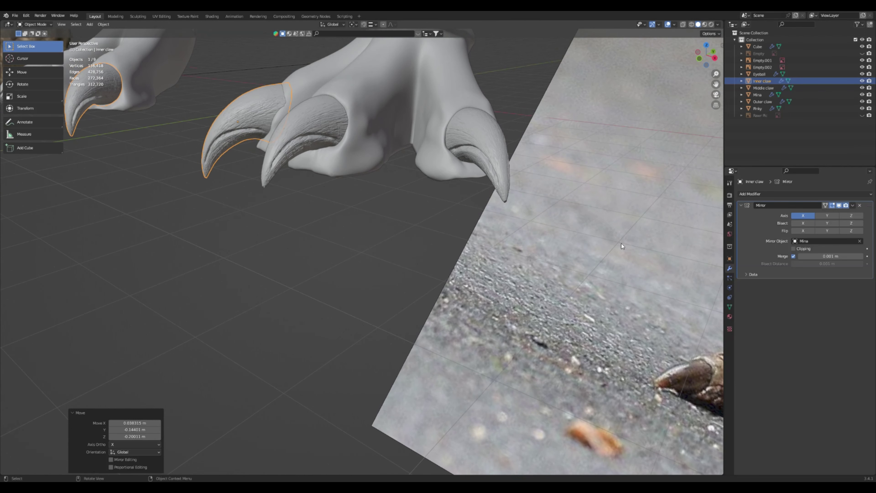
{"action": "left_click", "coordinate": [699, 59]}
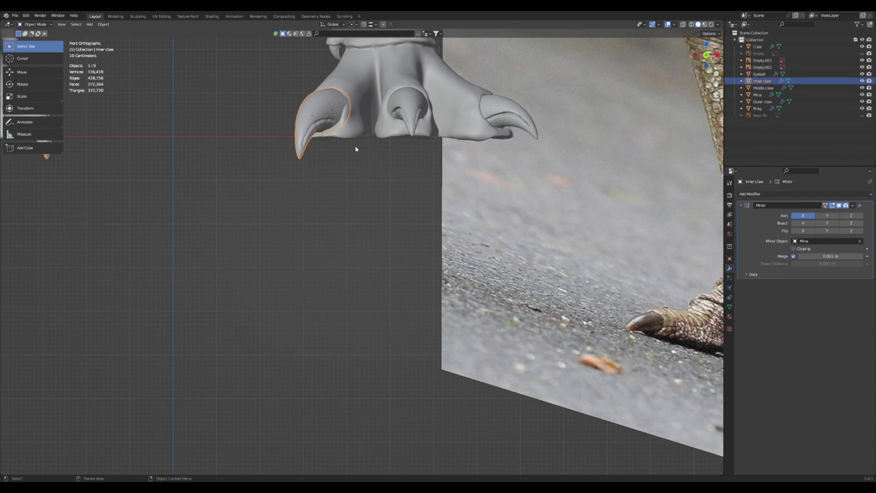
{"action": "key", "text": "s"}
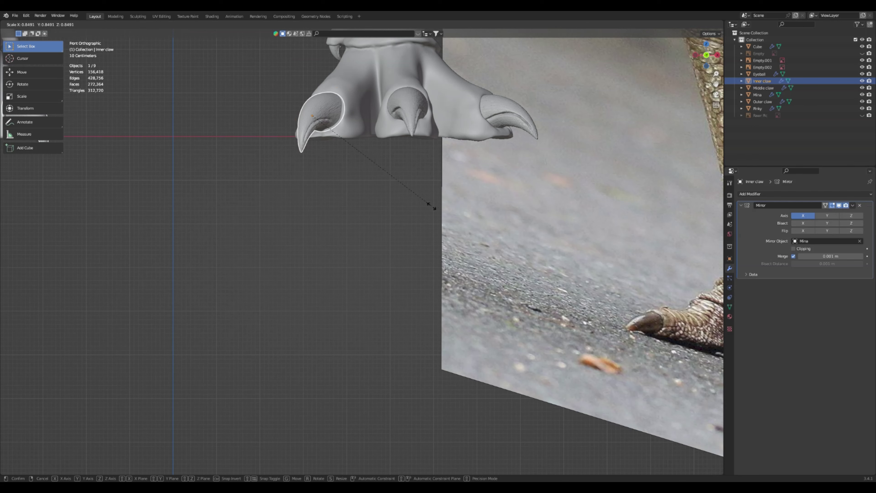
{"action": "left_click", "coordinate": [431, 206]}
{"action": "left_click", "coordinate": [355, 137]}
Reselect the inner claw, rotate it by about 8° from the side and move it back into its toe
{"action": "middle_click_drag", "start_coordinate": [355, 138], "coordinate": [406, 178]}
{"action": "scroll", "coordinate": [406, 179], "scroll_direction": "up", "scroll_amount": 8}
{"action": "scroll", "coordinate": [415, 178], "scroll_direction": "down", "scroll_amount": 12}
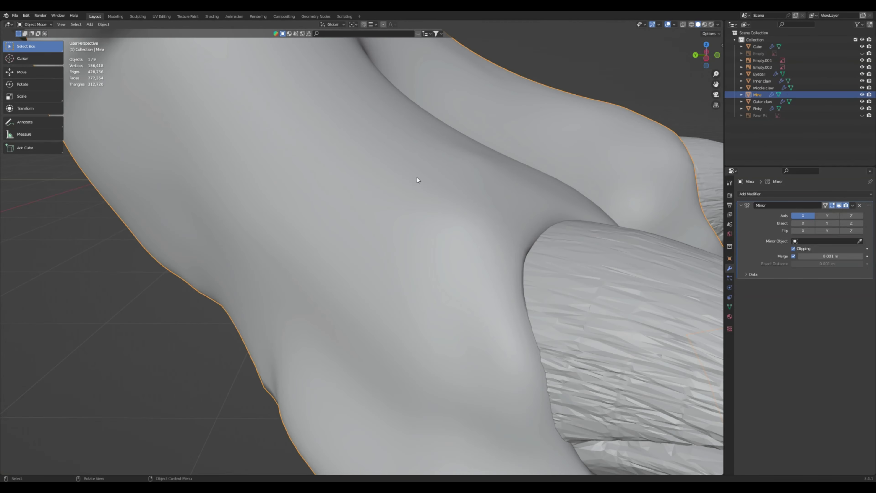
{"action": "middle_click_drag", "start_coordinate": [464, 217], "coordinate": [458, 264]}
{"action": "left_click", "coordinate": [424, 230]}
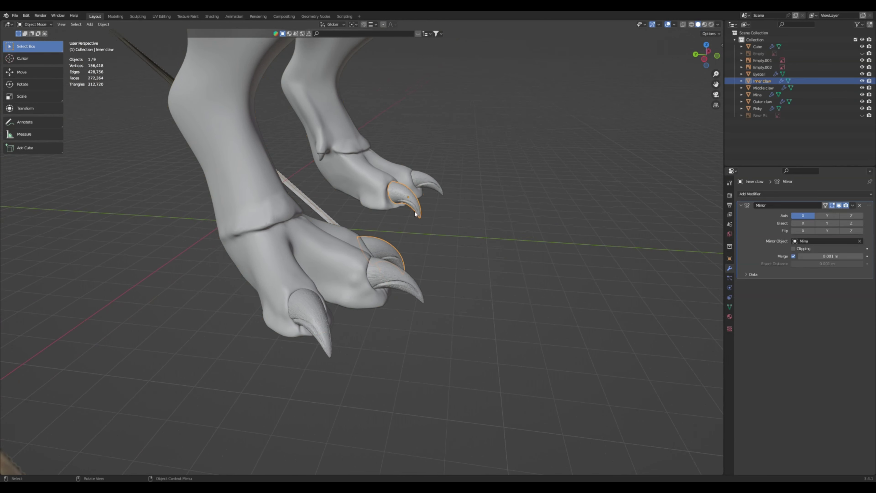
{"action": "key", "text": "r"}
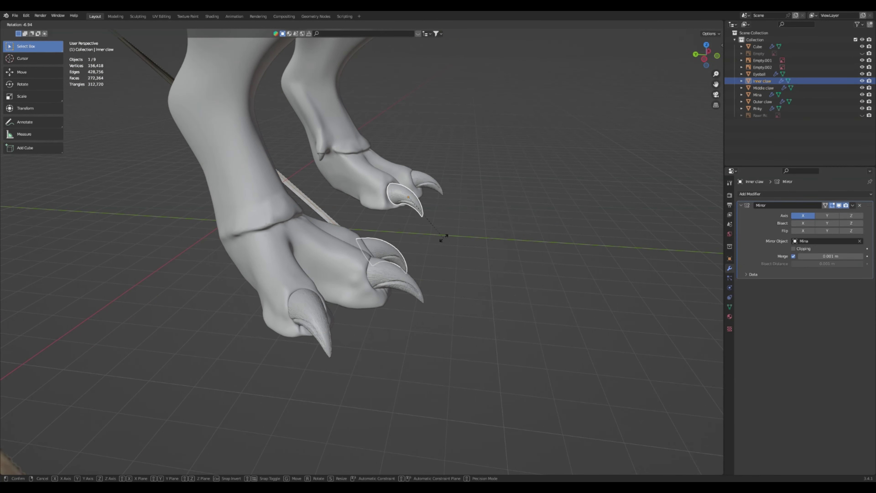
{"action": "left_click", "coordinate": [443, 236]}
{"action": "key", "text": "g"}
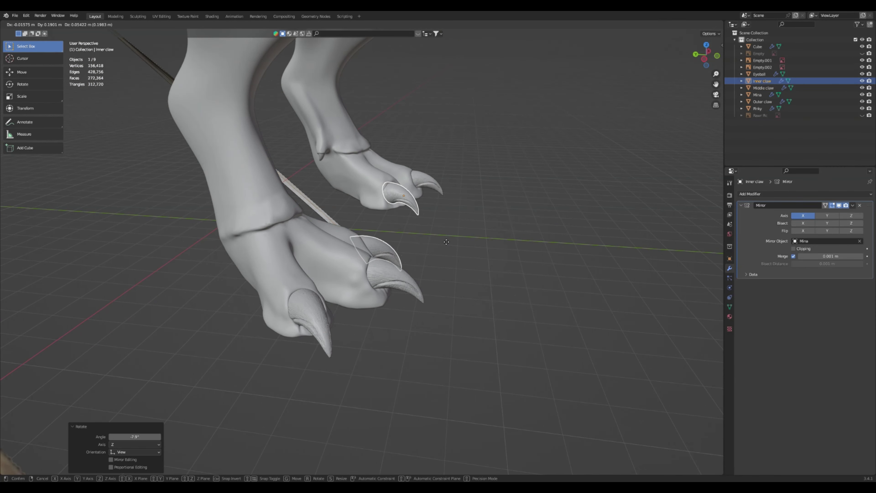
{"action": "left_click", "coordinate": [445, 239]}
Reposition the inner claw in its toe by about 0.12 m in X, 0.09 m in Y and 0.07 m in Z
{"action": "middle_click_drag", "start_coordinate": [445, 238], "coordinate": [371, 229]}
{"action": "scroll", "coordinate": [397, 277], "scroll_direction": "up", "scroll_amount": 3}
{"action": "key", "text": "g"}
{"action": "left_click", "coordinate": [400, 271]}
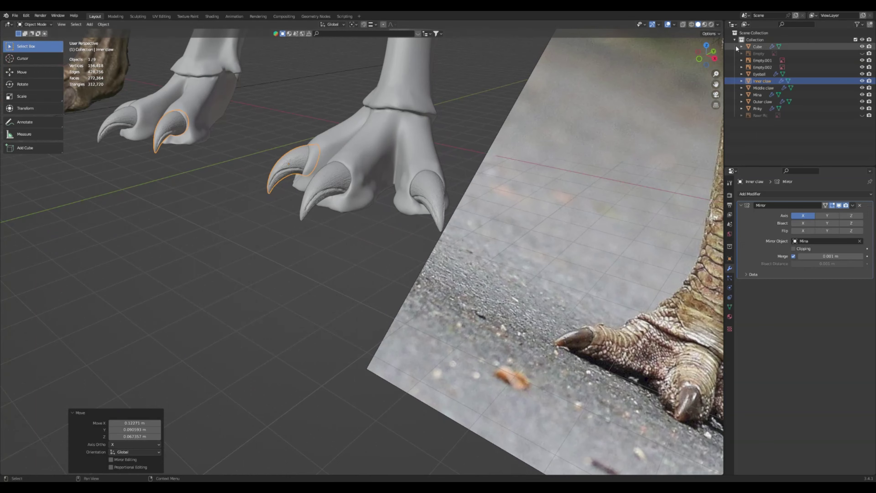
In the right orthographic view, rotate the inner claw by about 10.5° to lift its tip
{"action": "left_click", "coordinate": [715, 59]}
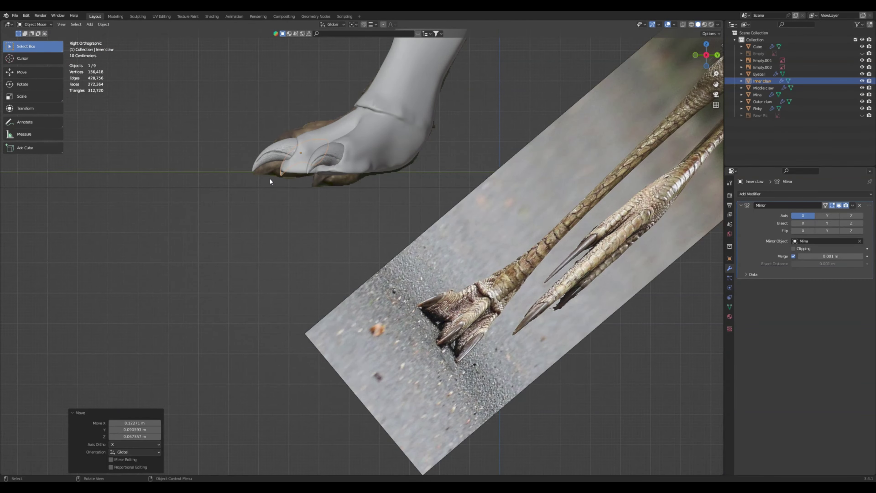
{"action": "left_click", "coordinate": [307, 172]}
{"action": "scroll", "coordinate": [295, 160], "scroll_direction": "up", "scroll_amount": 2}
{"action": "middle_click_drag", "start_coordinate": [241, 153], "coordinate": [299, 235], "text": "shift"}
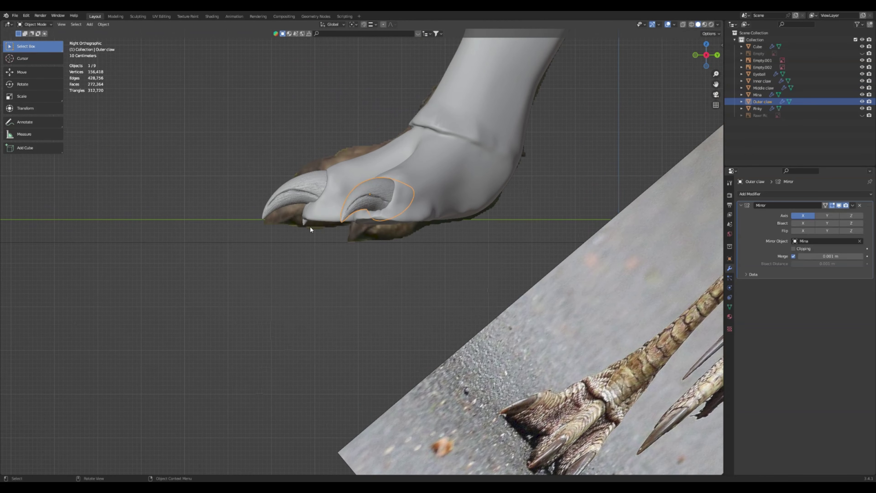
{"action": "left_click", "coordinate": [300, 220]}
{"action": "left_click", "coordinate": [303, 222]}
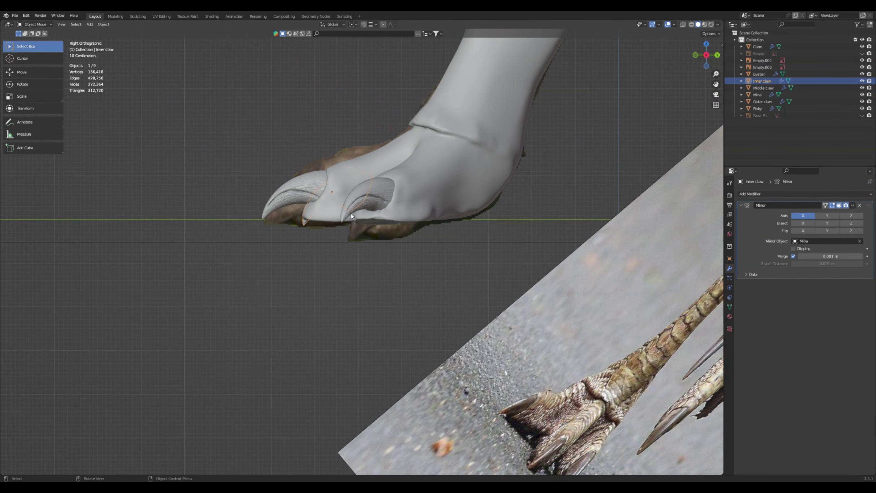
{"action": "key", "text": "r"}
{"action": "left_click", "coordinate": [369, 195]}
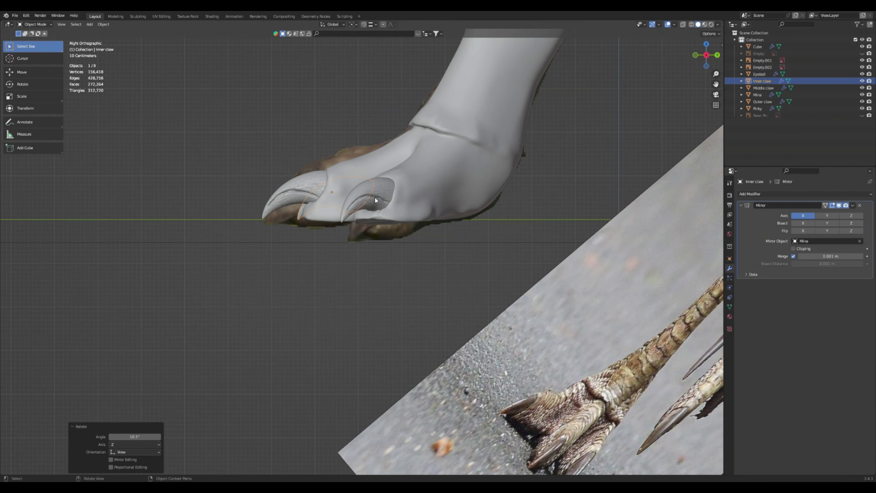
{"action": "left_click", "coordinate": [323, 214]}
{"action": "middle_click_drag", "start_coordinate": [312, 242], "coordinate": [409, 252]}
{"action": "key", "text": "r"}
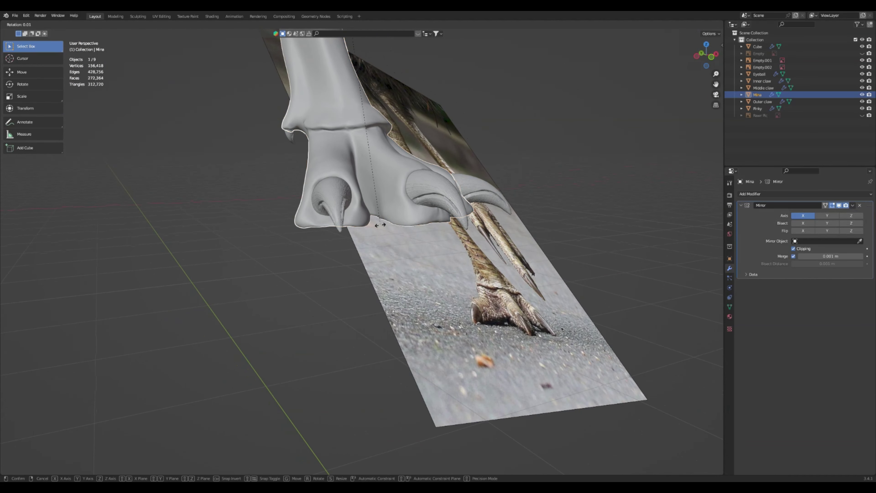
{"action": "right_click", "coordinate": [388, 213]}
Rotate the inner claw by about 9° from the front of its toe to straighten its tip
{"action": "left_click", "coordinate": [345, 222]}
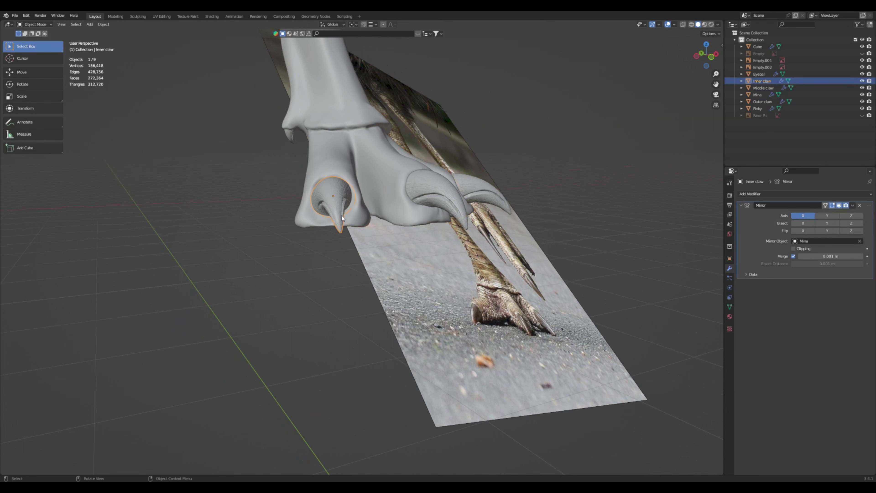
{"action": "key", "text": "r"}
{"action": "left_click", "coordinate": [365, 236]}
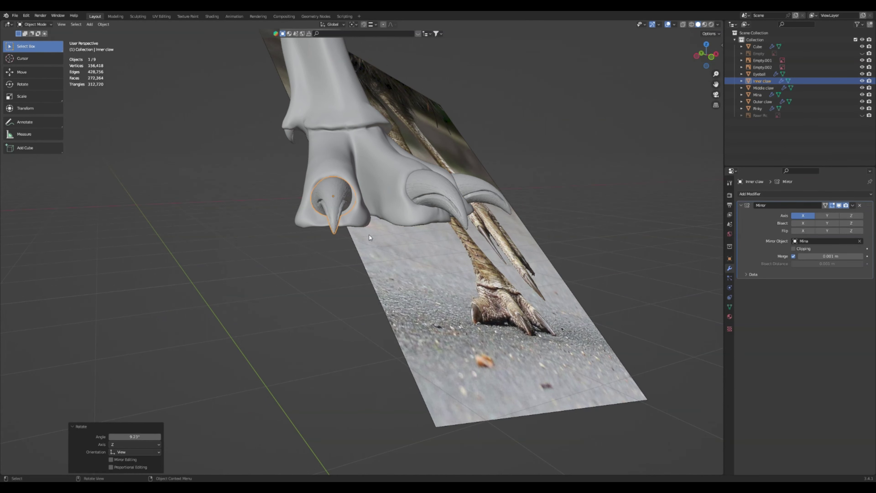
{"action": "left_click", "coordinate": [360, 242]}
Return the body mesh to Sculpt Mode and pull the inner toe's skin around the claw rim into shape with the Grab brush
{"action": "middle_click_drag", "start_coordinate": [360, 242], "coordinate": [383, 281]}
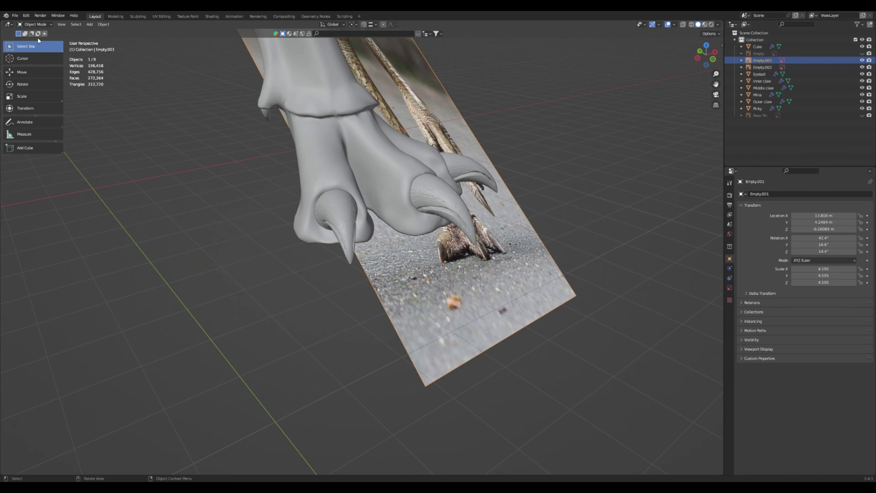
{"action": "left_click", "coordinate": [348, 208]}
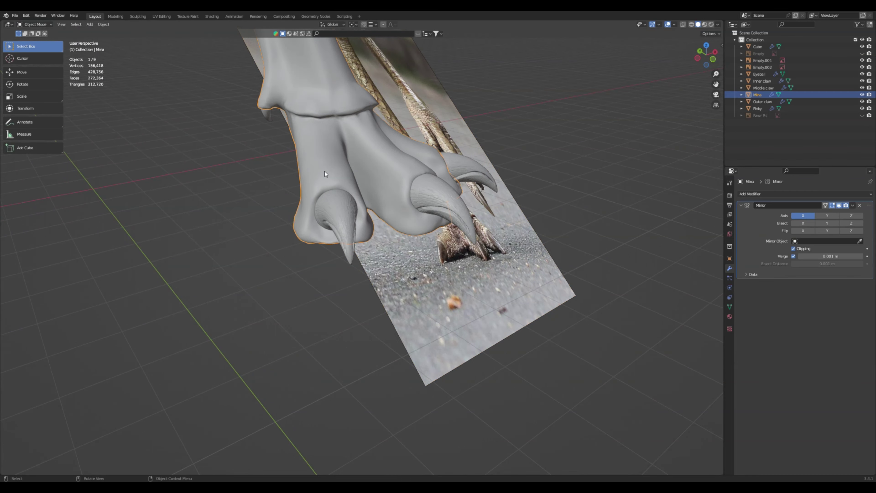
{"action": "left_click", "coordinate": [18, 25]}
{"action": "left_click", "coordinate": [34, 54]}
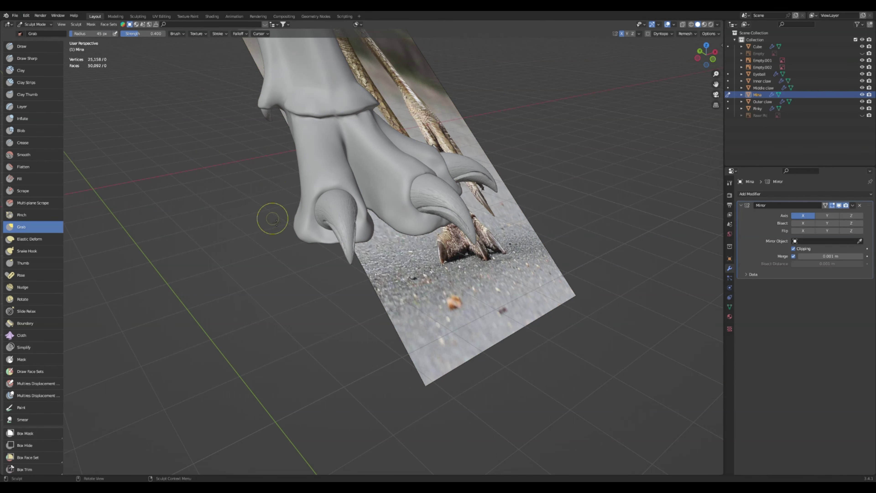
{"action": "scroll", "coordinate": [339, 216], "scroll_direction": "up", "scroll_amount": 3}
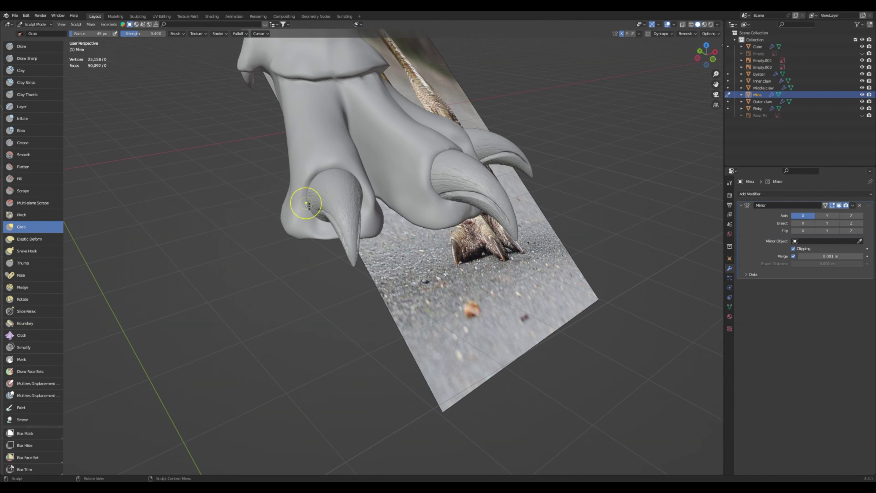
{"action": "middle_click_drag", "start_coordinate": [310, 204], "coordinate": [321, 195]}
{"action": "left_click_drag", "start_coordinate": [355, 202], "coordinate": [368, 193]}
{"action": "left_click_drag", "start_coordinate": [360, 187], "coordinate": [368, 202]}
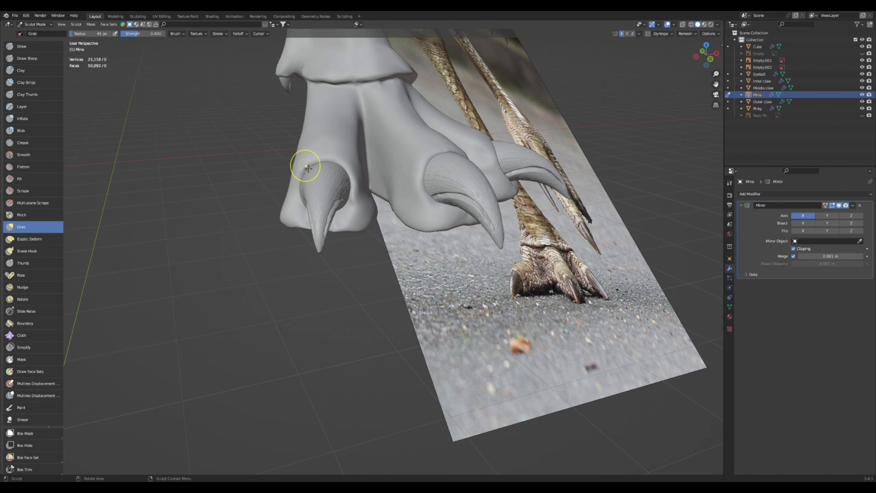
Reshape the underside of the foot with the Grab brush, pulling the skin between the toes and along the sole of the outer toe
{"action": "mouse_move", "coordinate": [304, 165]}
{"action": "middle_mouse_down"}
{"action": "mouse_move", "coordinate": [332, 156]}
{"action": "mouse_move", "coordinate": [339, 174]}
{"action": "mouse_move", "coordinate": [283, 174]}
{"action": "mouse_move", "coordinate": [303, 181]}
{"action": "mouse_move", "coordinate": [299, 173]}
{"action": "mouse_move", "coordinate": [305, 186]}
{"action": "mouse_move", "coordinate": [342, 184]}
{"action": "mouse_move", "coordinate": [340, 111]}
{"action": "middle_mouse_up"}
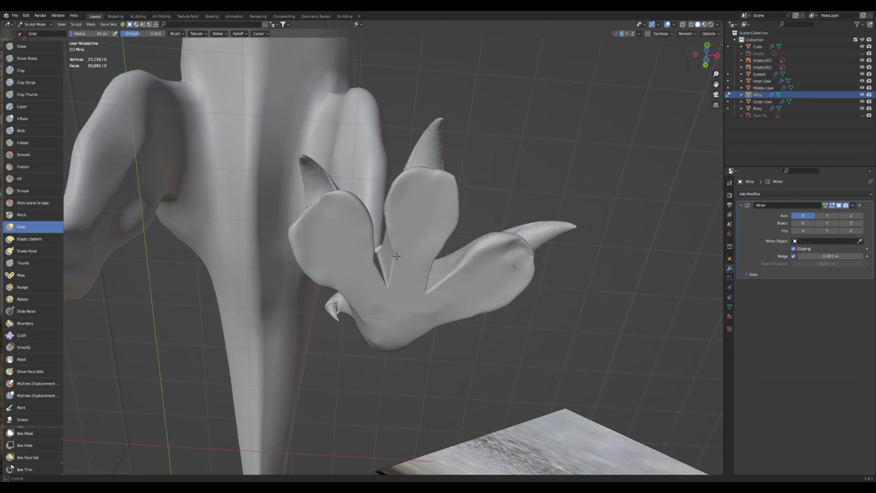
{"action": "left_click_drag", "start_coordinate": [393, 264], "coordinate": [397, 266]}
{"action": "mouse_move", "coordinate": [447, 257]}
{"action": "left_mouse_down"}
{"action": "mouse_move", "coordinate": [434, 272]}
{"action": "mouse_move", "coordinate": [465, 262]}
{"action": "left_mouse_up"}
{"action": "mouse_move", "coordinate": [460, 216]}
{"action": "middle_mouse_down"}
{"action": "mouse_move", "coordinate": [501, 212]}
{"action": "mouse_move", "coordinate": [483, 207]}
{"action": "mouse_move", "coordinate": [424, 262]}
{"action": "mouse_move", "coordinate": [460, 268]}
{"action": "middle_mouse_up"}
{"action": "mouse_move", "coordinate": [459, 268]}
{"action": "left_mouse_down"}
{"action": "mouse_move", "coordinate": [511, 255]}
{"action": "mouse_move", "coordinate": [510, 248]}
{"action": "left_mouse_up"}
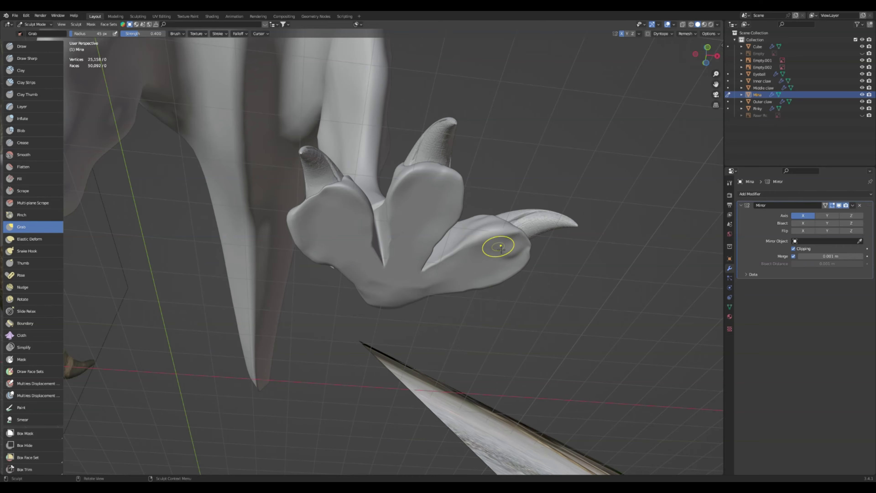
Examine the feet and claws from the front, from below and at full-leg distance, comparing their shape with the bird-feet photo
{"action": "middle_click_drag", "start_coordinate": [499, 248], "coordinate": [421, 229]}
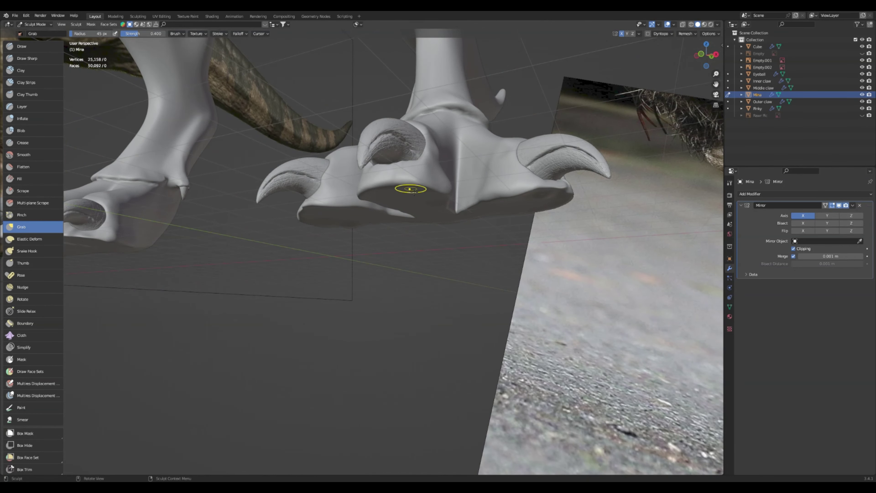
{"action": "mouse_move", "coordinate": [408, 188]}
{"action": "middle_mouse_down"}
{"action": "mouse_move", "coordinate": [367, 203]}
{"action": "mouse_move", "coordinate": [379, 231]}
{"action": "middle_mouse_up"}
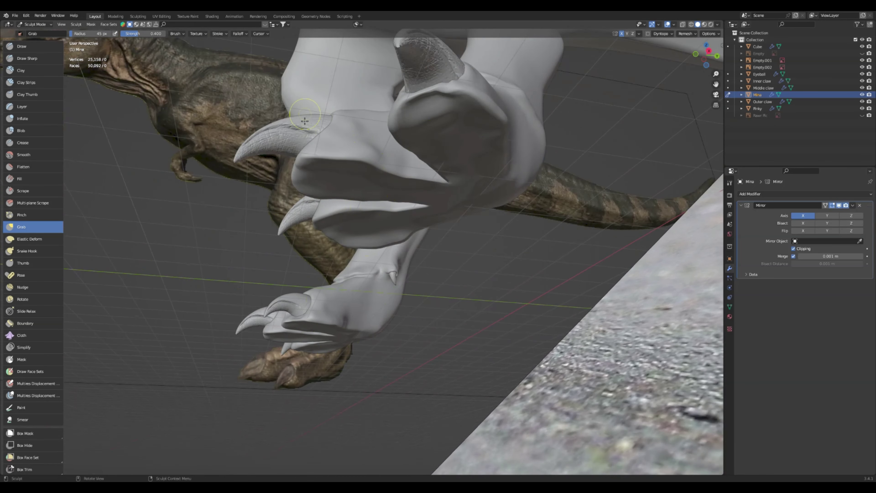
{"action": "mouse_move", "coordinate": [282, 251]}
{"action": "middle_mouse_down"}
{"action": "mouse_move", "coordinate": [399, 228]}
{"action": "mouse_move", "coordinate": [371, 203]}
{"action": "mouse_move", "coordinate": [338, 199]}
{"action": "middle_mouse_up"}
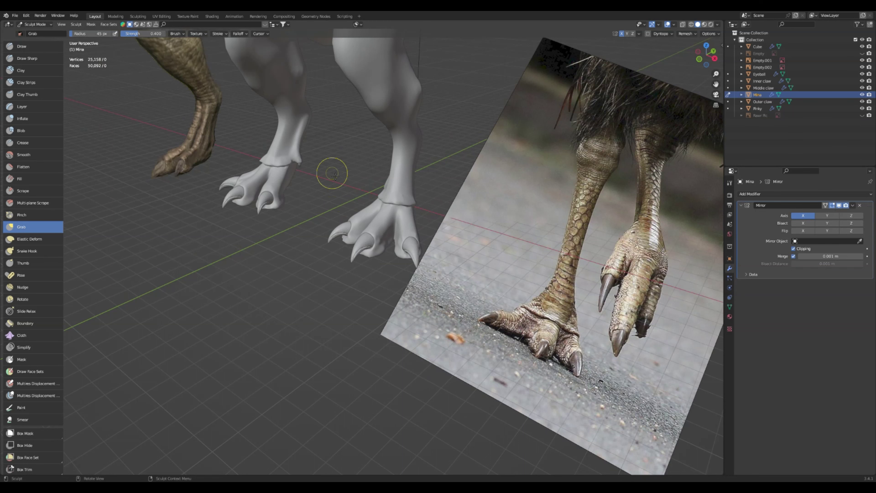
{"action": "middle_click_drag", "start_coordinate": [294, 147], "coordinate": [295, 189], "text": "ctrl"}
{"action": "middle_click_drag", "start_coordinate": [321, 147], "coordinate": [364, 158], "text": "shift"}
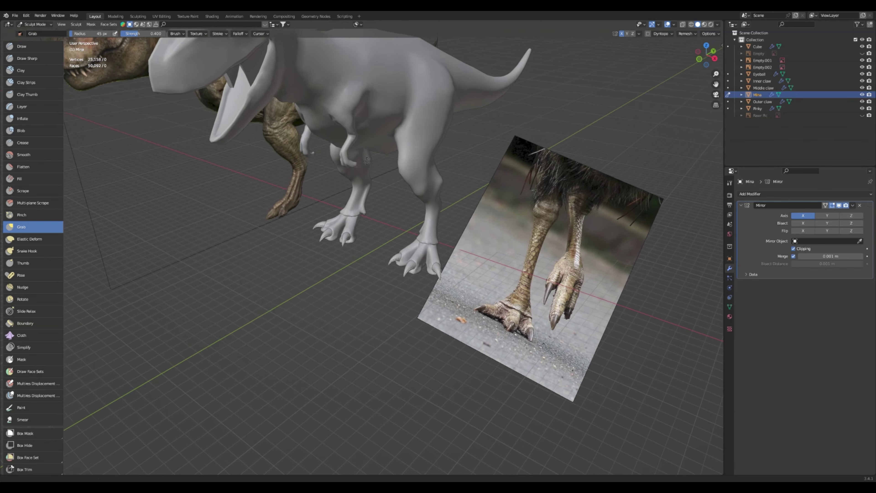
{"action": "scroll", "coordinate": [356, 204], "scroll_direction": "up", "scroll_amount": 3}
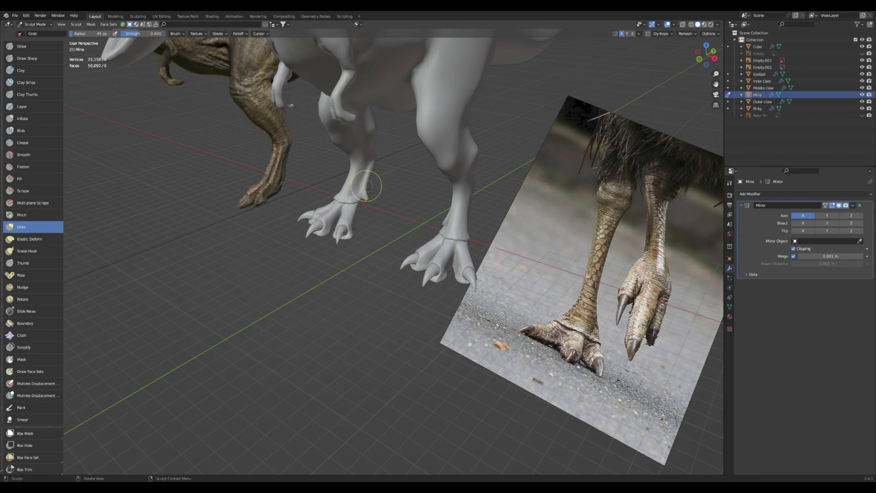